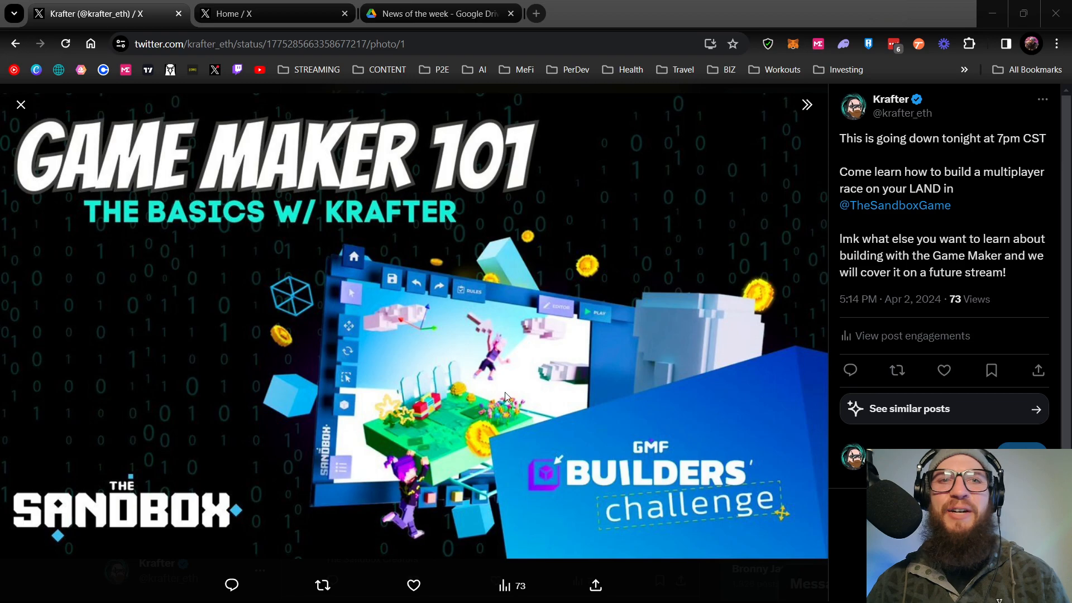
Step: Play the video news week 27th march.mp4 from Drive, close it, and return to the Game Maker 101 post
{"action": "left_click", "coordinate": [422, 14]}
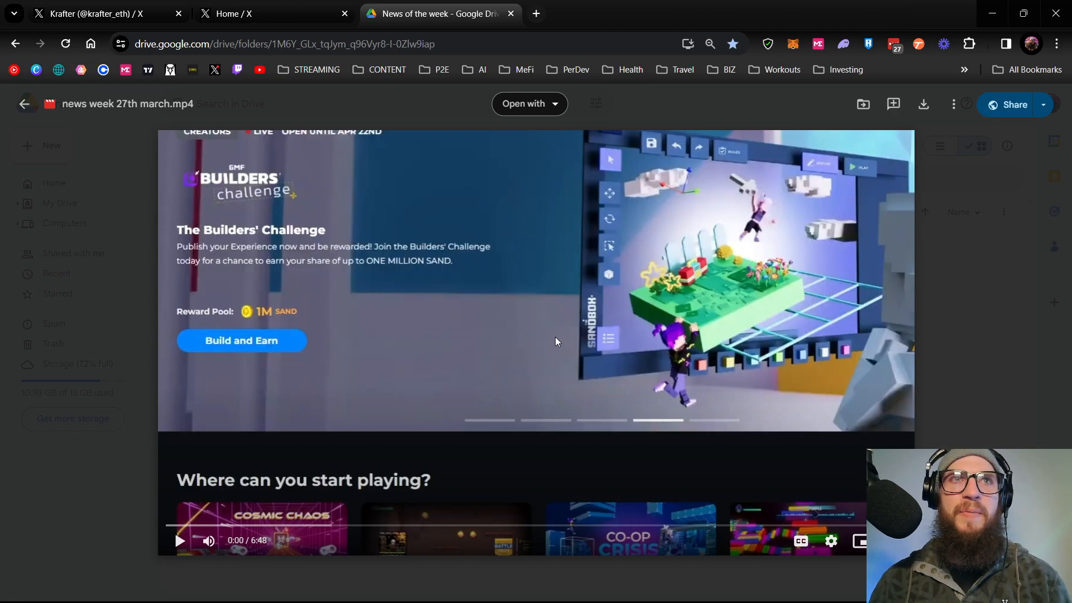
{"action": "left_click", "coordinate": [518, 333]}
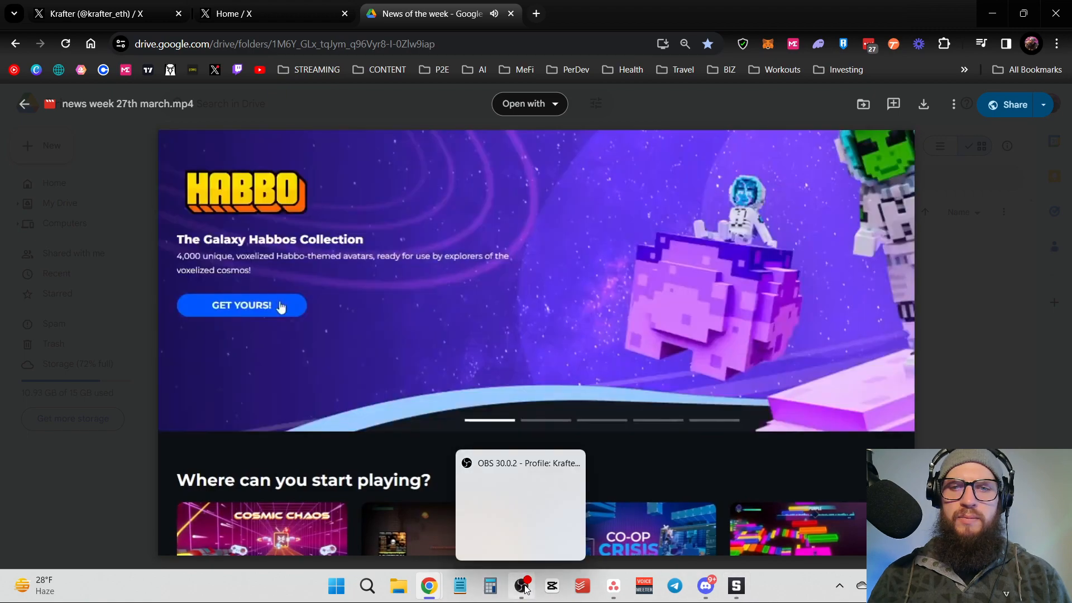
{"action": "left_click", "coordinate": [524, 589]}
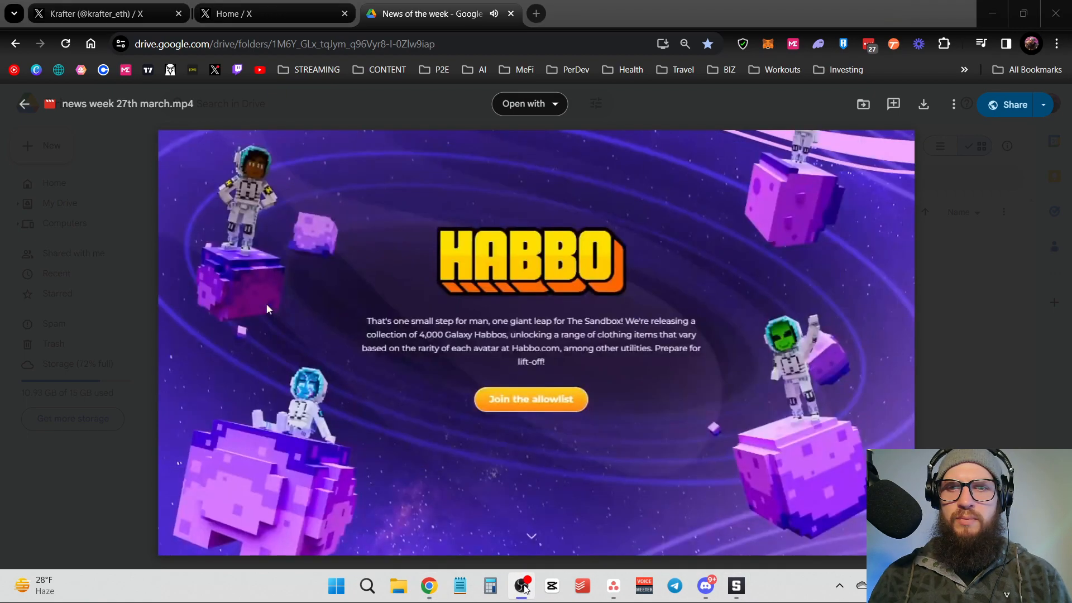
{"action": "left_click", "coordinate": [845, 62]}
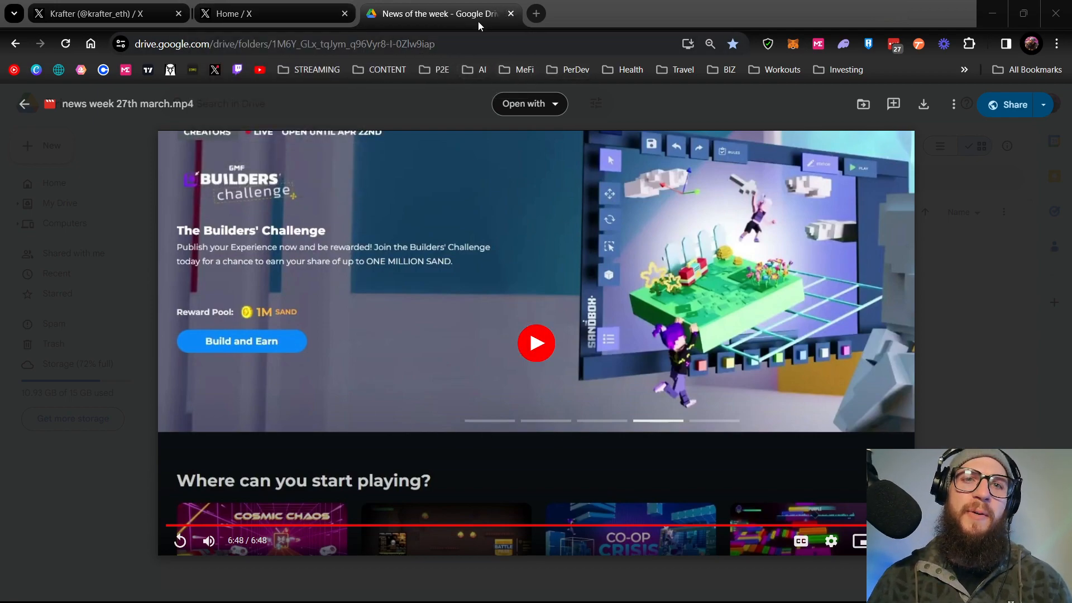
{"action": "left_click", "coordinate": [511, 14]}
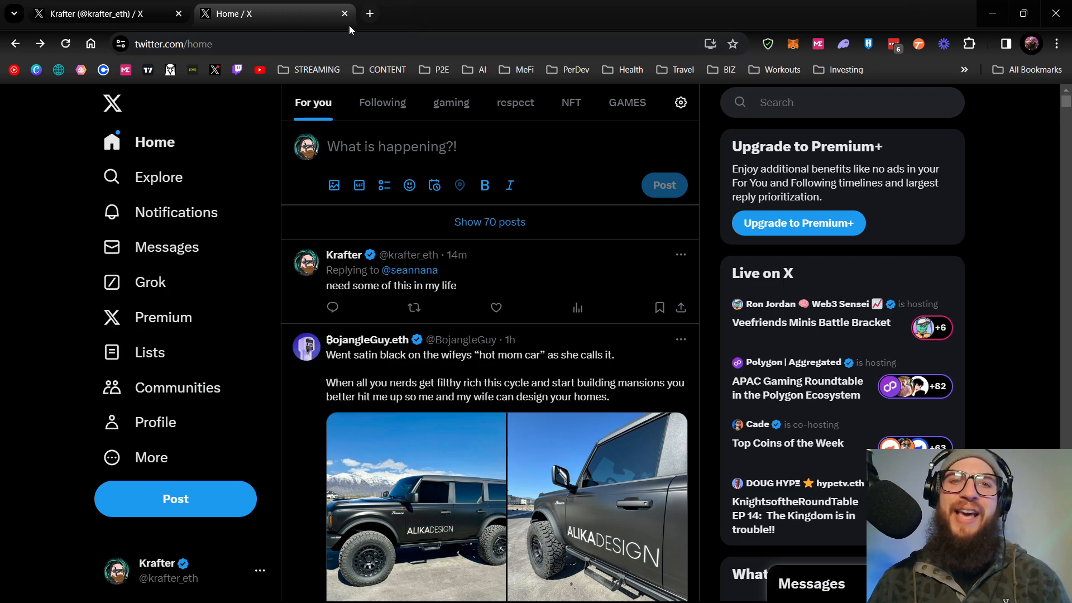
{"action": "left_click", "coordinate": [81, 17]}
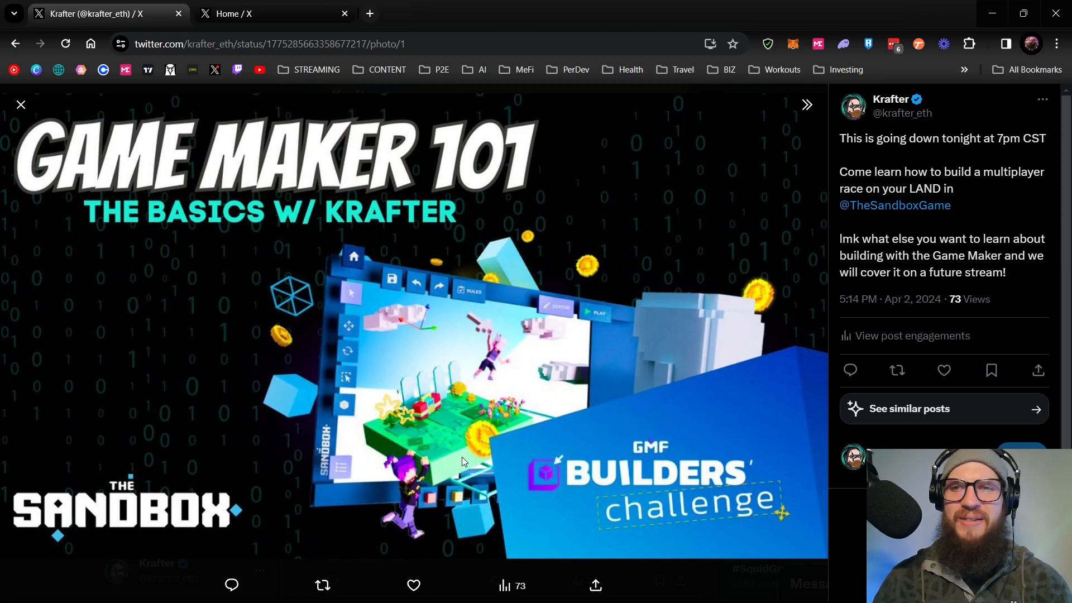
Step: Switch to The Sandbox Game Maker and open the experience "The Basics" for editing
{"action": "mouse_move", "coordinate": [524, 589]}
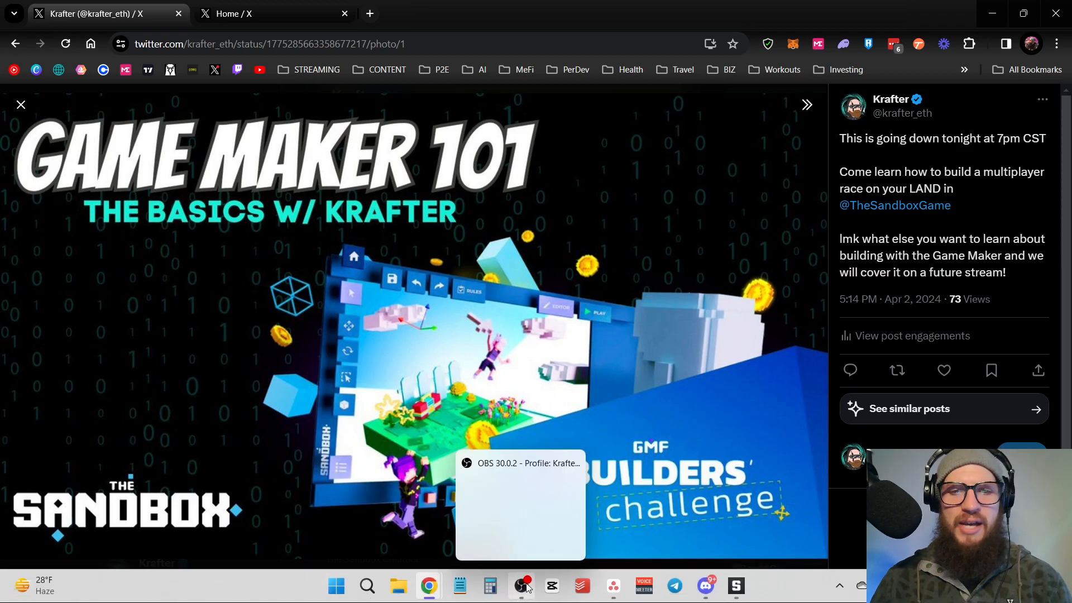
{"action": "mouse_move", "coordinate": [701, 590]}
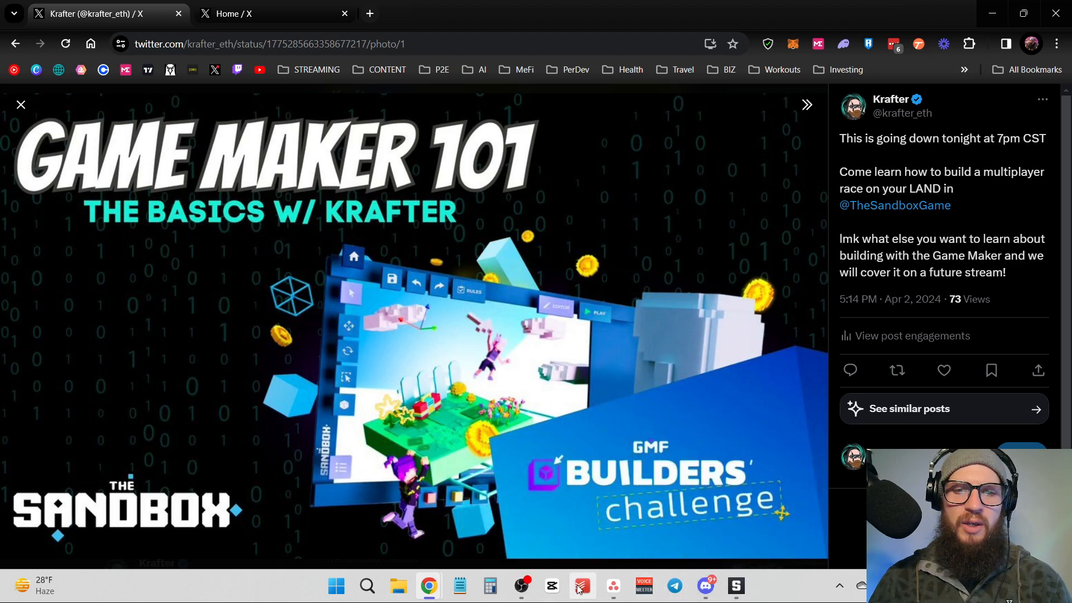
{"action": "left_click", "coordinate": [735, 588]}
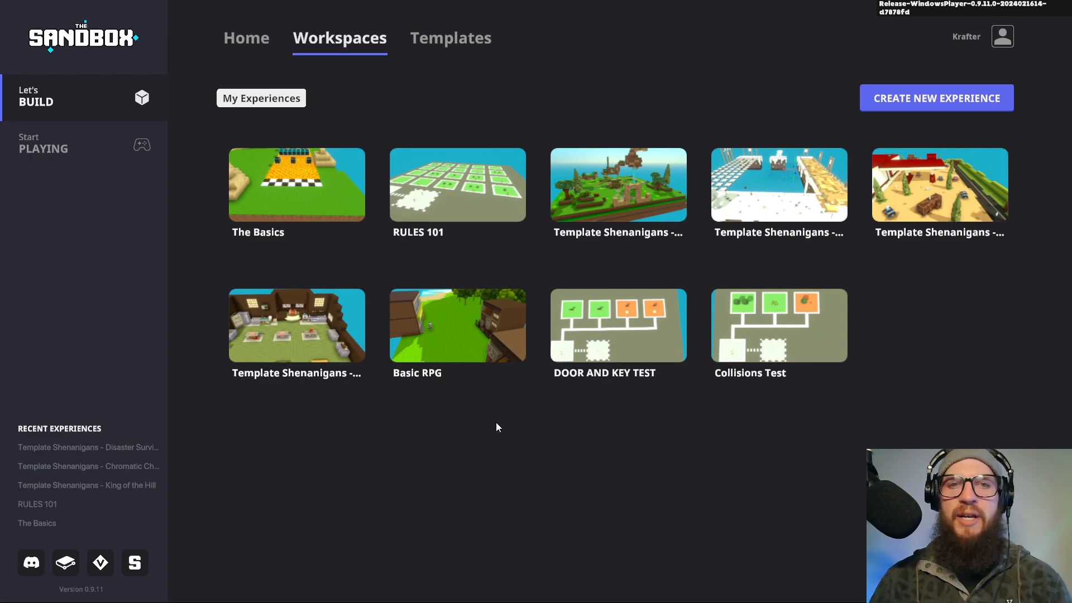
{"action": "mouse_move", "coordinate": [360, 240]}
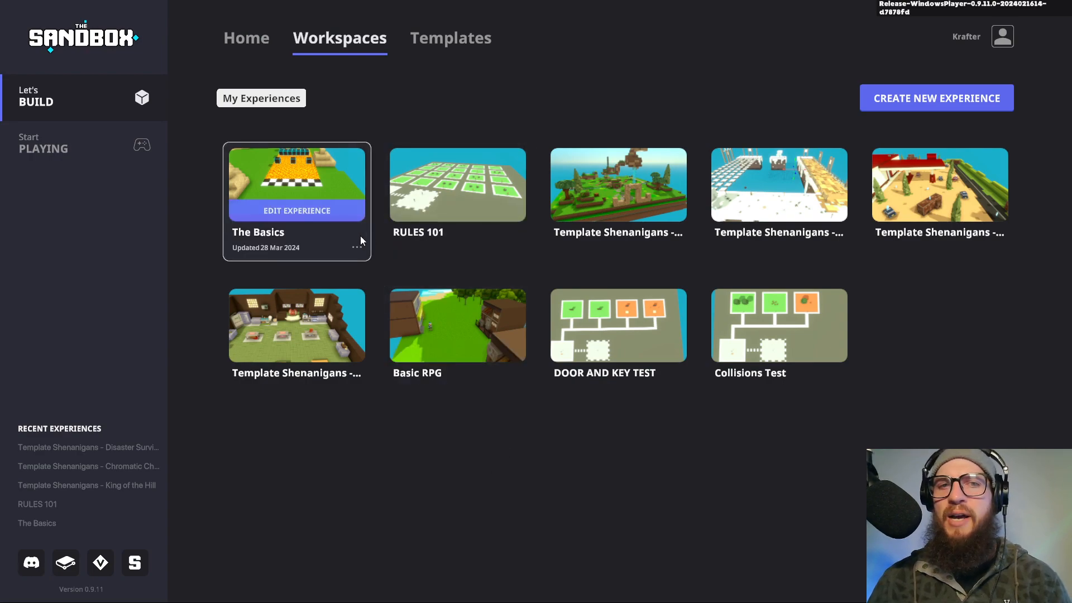
{"action": "left_click", "coordinate": [325, 180]}
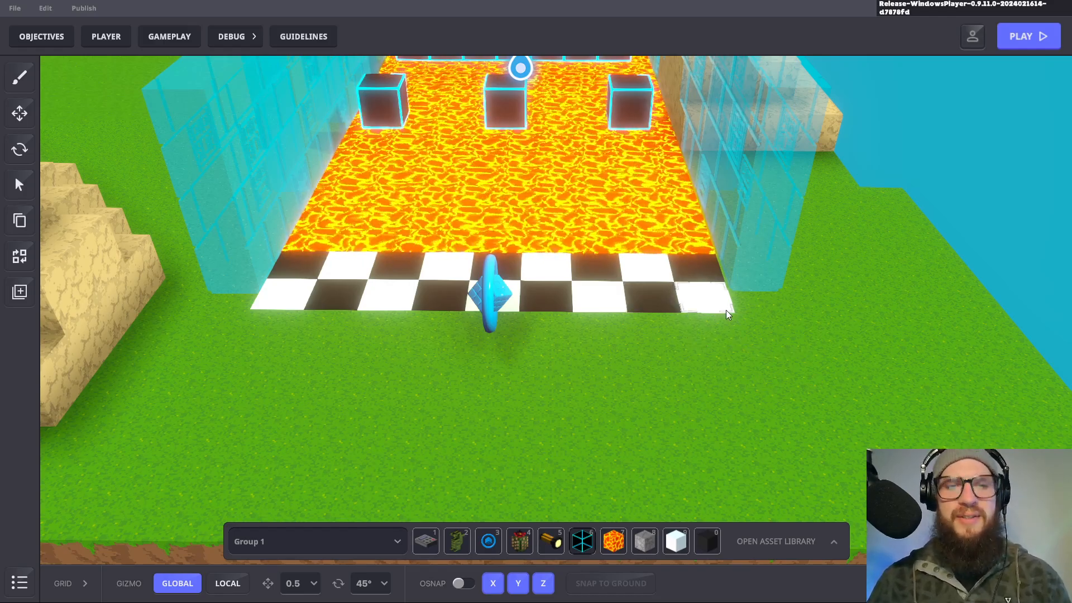
Step: Examine the lava race course and the surrounding terrain, ending at the spawn point on the sand mountain
{"action": "right_click_drag", "start_coordinate": [726, 311], "coordinate": [659, 323]}
{"action": "scroll", "coordinate": [653, 330], "scroll_direction": "down", "scroll_amount": 1}
{"action": "scroll", "coordinate": [653, 330], "scroll_direction": "up", "scroll_amount": 1}
{"action": "key", "text": "e"}
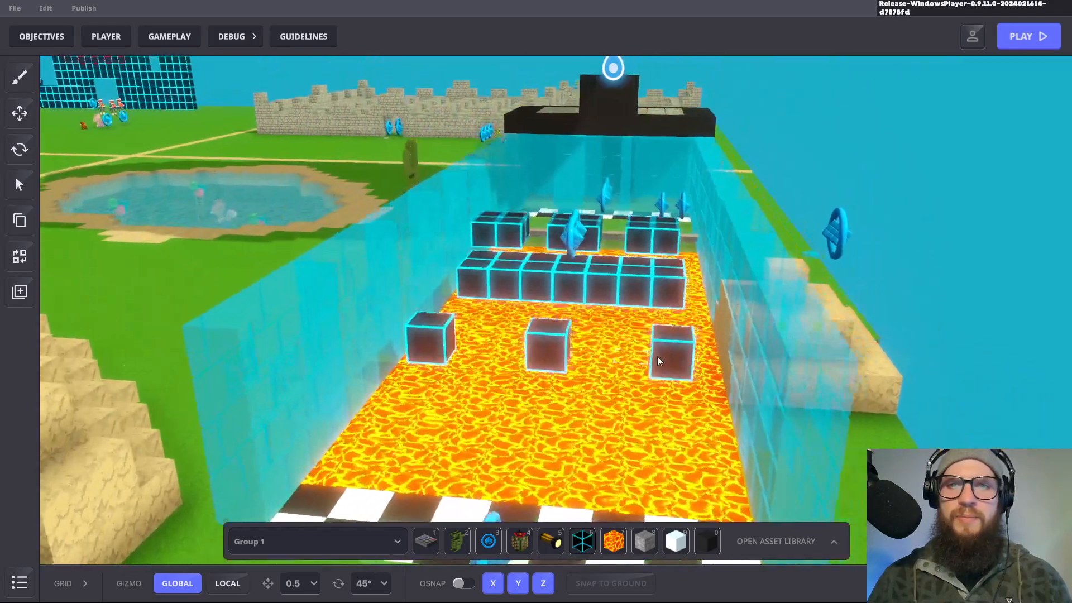
{"action": "key", "text": "d"}
{"action": "left_click", "coordinate": [539, 274]}
{"action": "left_click", "coordinate": [573, 278]}
{"action": "key", "text": "d"}
{"action": "right_click_drag", "start_coordinate": [572, 277], "coordinate": [454, 329]}
{"action": "key", "text": "w"}
{"action": "key", "text": "e"}
{"action": "key", "text": "d"}
{"action": "key", "text": "s"}
{"action": "key", "text": "d"}
{"action": "right_click_drag", "start_coordinate": [631, 341], "coordinate": [277, 174]}
{"action": "key", "text": "a"}
{"action": "key", "text": "q"}
{"action": "key", "text": "d"}
{"action": "key", "text": "e"}
{"action": "key", "text": "d"}
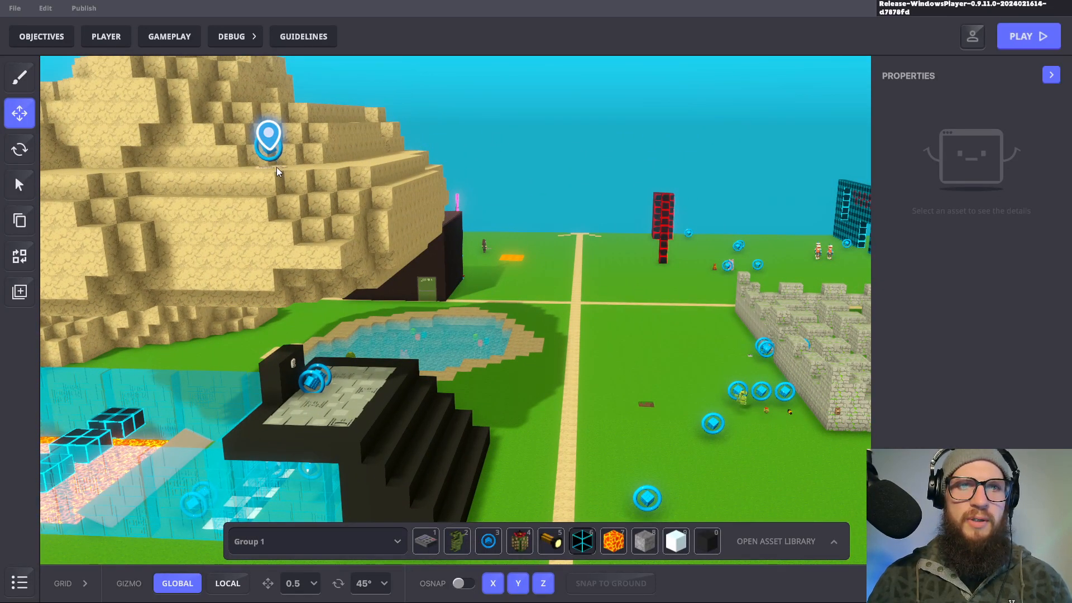
Step: Try to move the logic asset away from the spawn point on the sand mountain, and undo the move
{"action": "left_click", "coordinate": [270, 151]}
{"action": "left_click_drag", "start_coordinate": [349, 171], "coordinate": [607, 206]}
{"action": "key", "text": "ctrl+z"}
Step: Review the logic asset's properties down to its Trigger Volume component and the enter and exit messages
{"action": "right_click_drag", "start_coordinate": [367, 199], "coordinate": [331, 252]}
{"action": "middle_click_drag", "start_coordinate": [330, 253], "coordinate": [613, 256]}
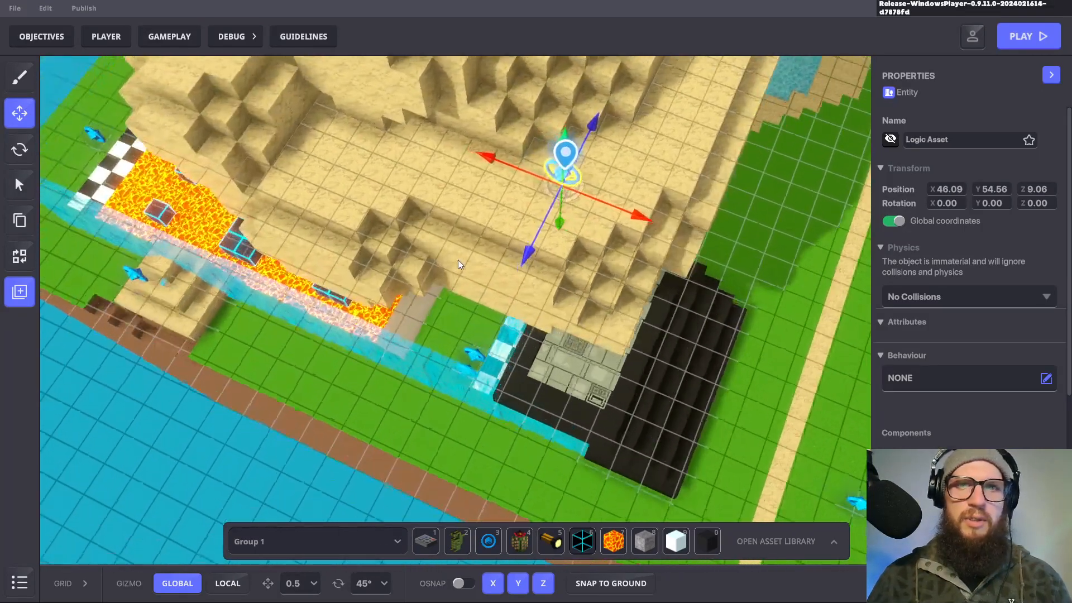
{"action": "scroll", "coordinate": [607, 237], "scroll_direction": "up", "scroll_amount": 1}
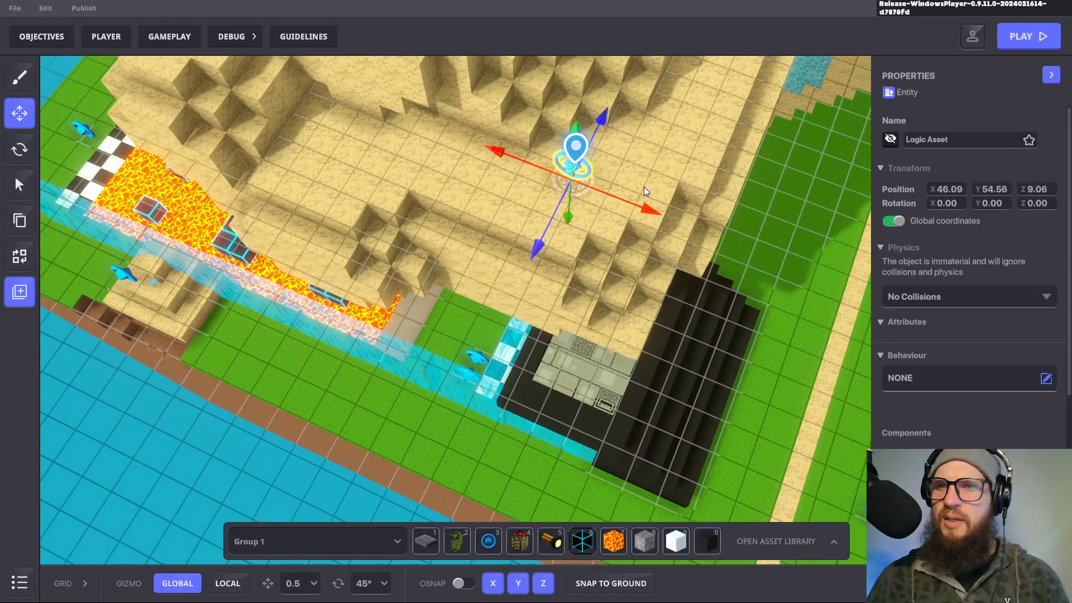
{"action": "scroll", "coordinate": [969, 309], "scroll_direction": "down", "scroll_amount": 3}
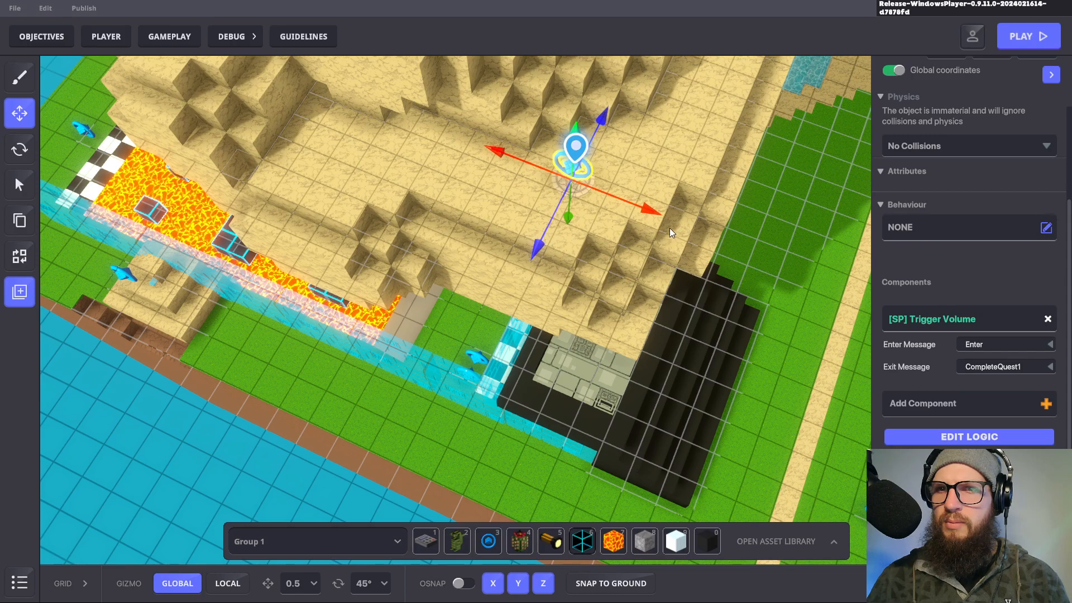
Step: Focus on the avatar's portal on the sand mountain and inspect it and the logic asset standing on it
{"action": "left_click", "coordinate": [607, 221]}
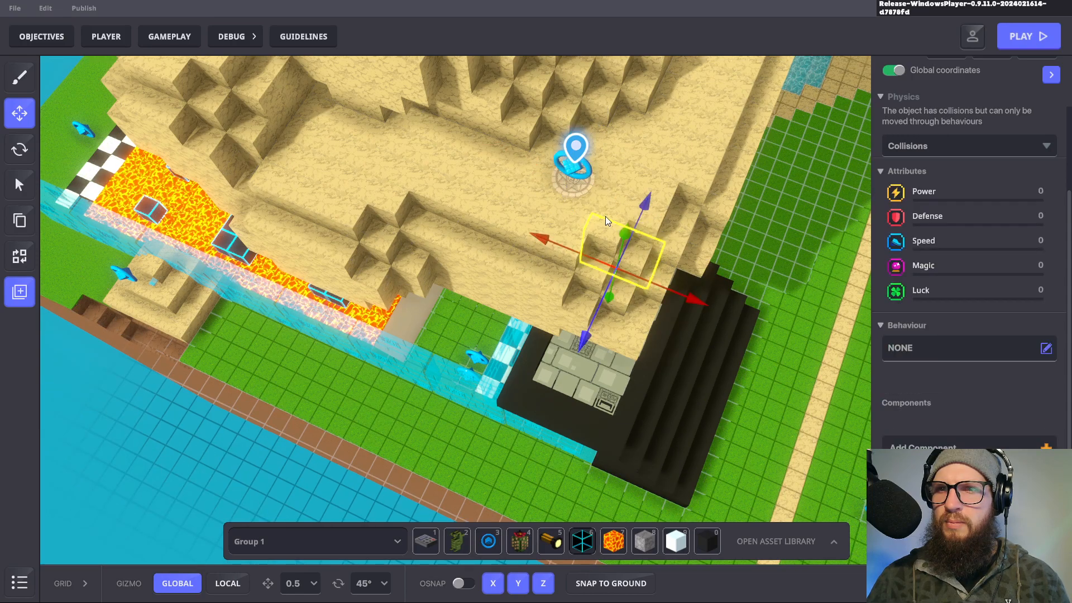
{"action": "double_click", "coordinate": [579, 174]}
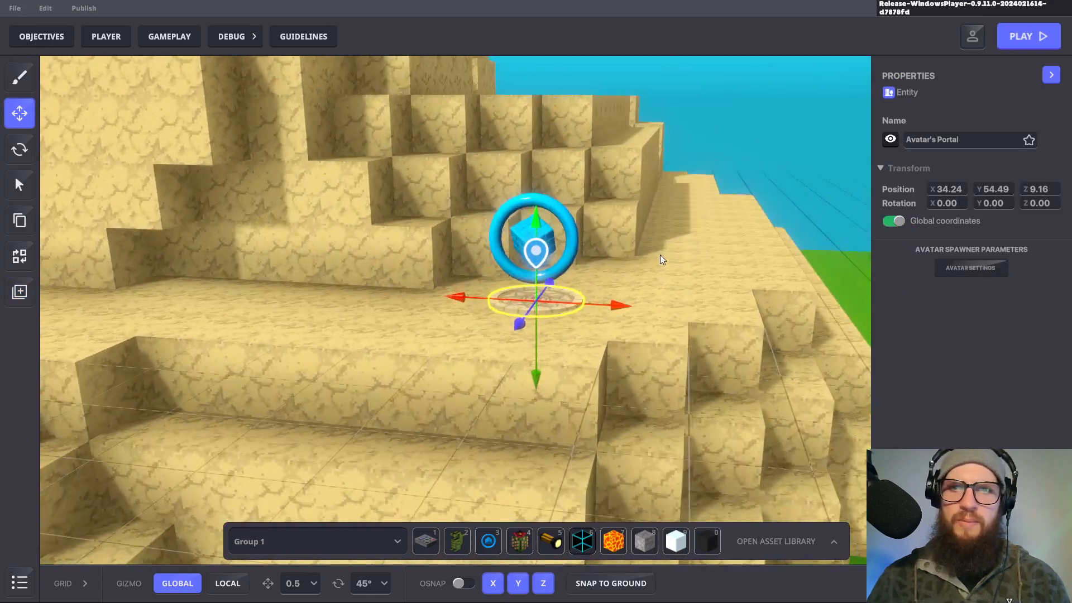
{"action": "right_click_drag", "start_coordinate": [660, 255], "coordinate": [659, 260]}
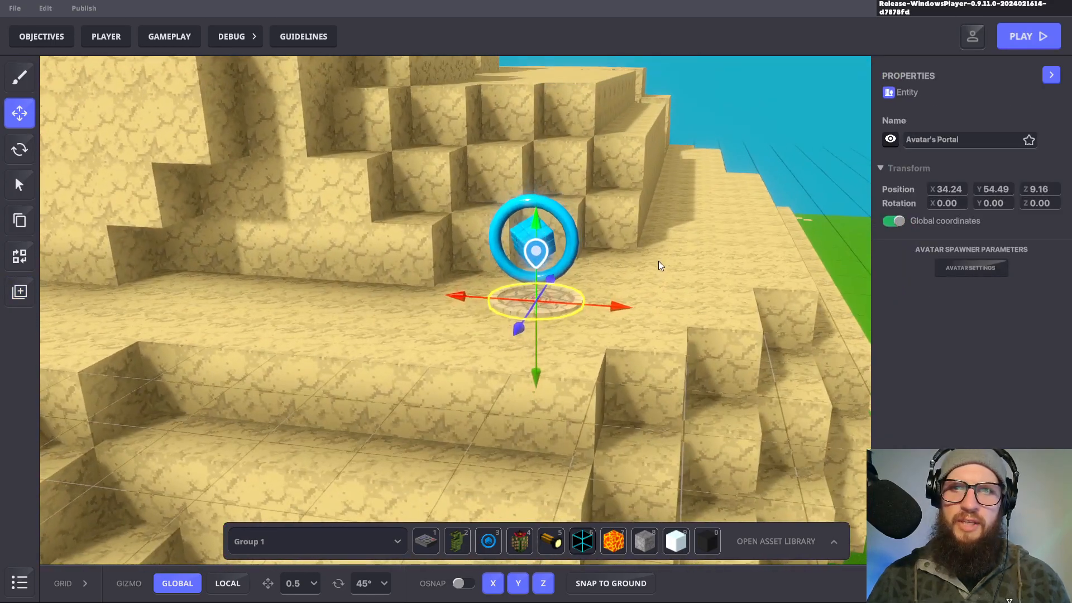
{"action": "left_click", "coordinate": [665, 291]}
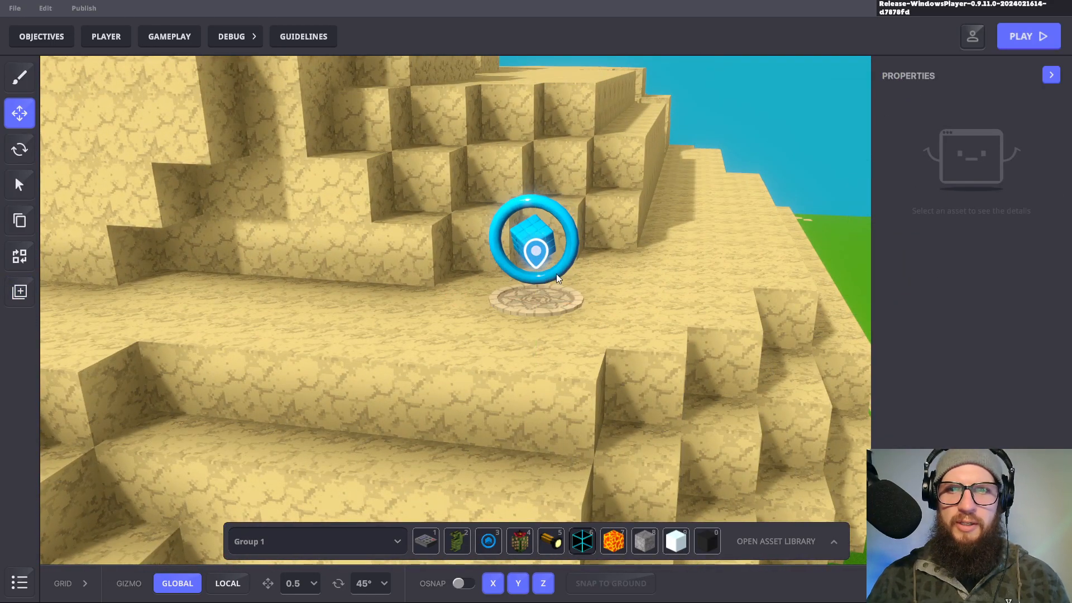
{"action": "left_click", "coordinate": [535, 232]}
{"action": "left_click", "coordinate": [571, 231]}
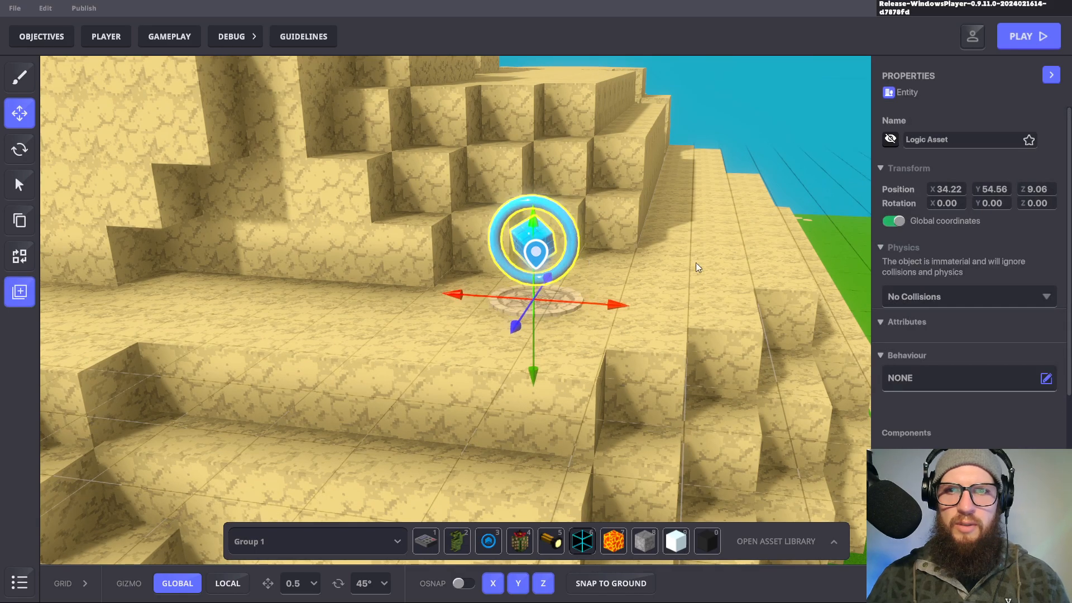
{"action": "left_click", "coordinate": [676, 263]}
{"action": "left_click", "coordinate": [559, 222]}
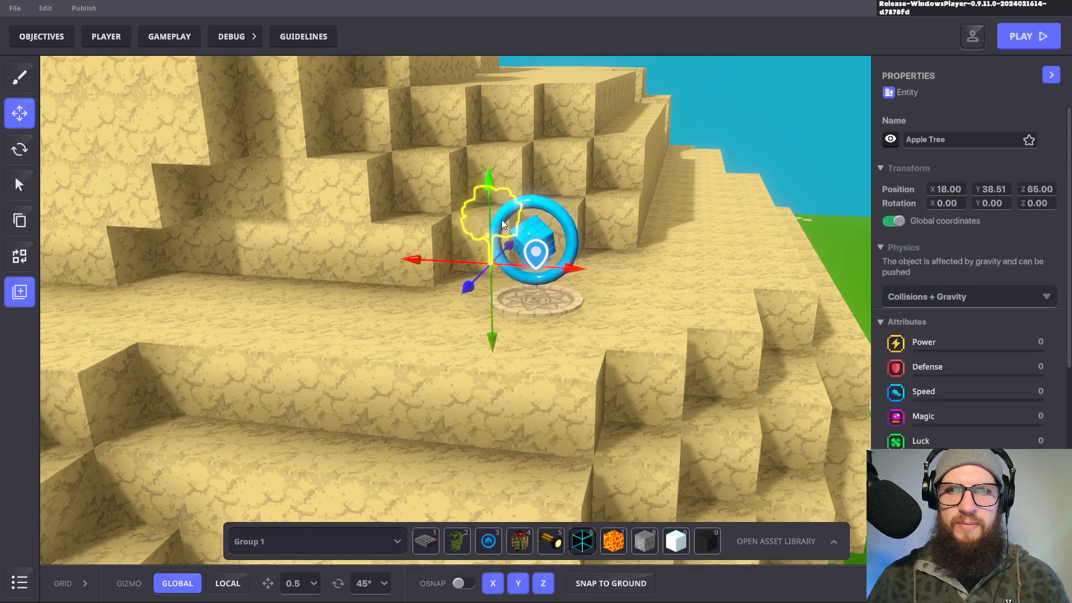
{"action": "left_click", "coordinate": [542, 246]}
{"action": "left_click", "coordinate": [746, 311]}
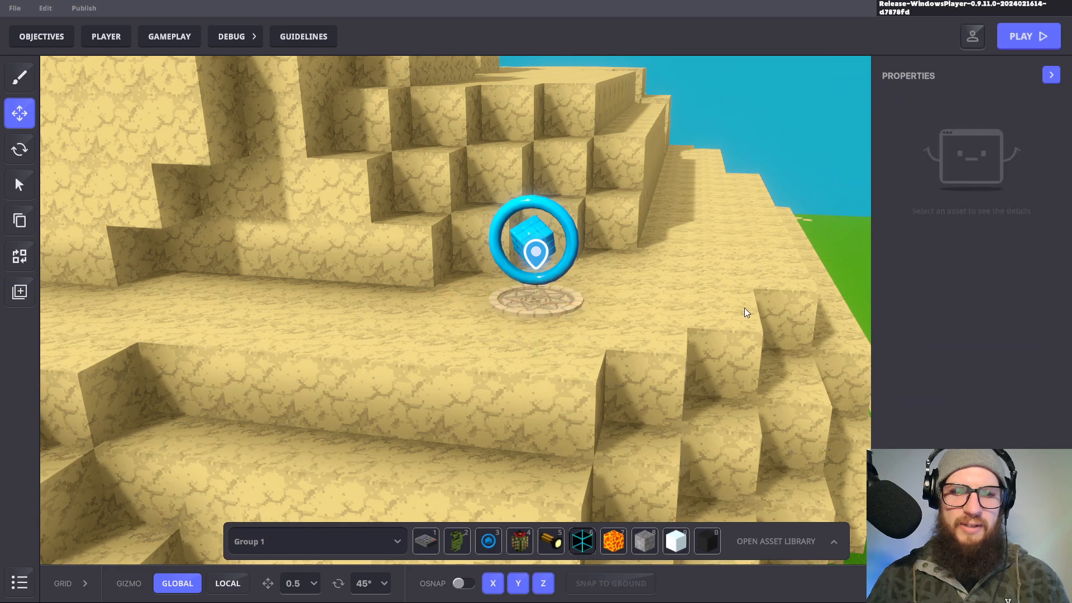
Step: Move the logic asset from the avatar's portal to the grass near the dance club, at about X 29.71, Y 39.19, Z 68.74
{"action": "left_click_drag", "start_coordinate": [745, 312], "coordinate": [655, 316], "text": "alt"}
{"action": "left_click", "coordinate": [435, 246]}
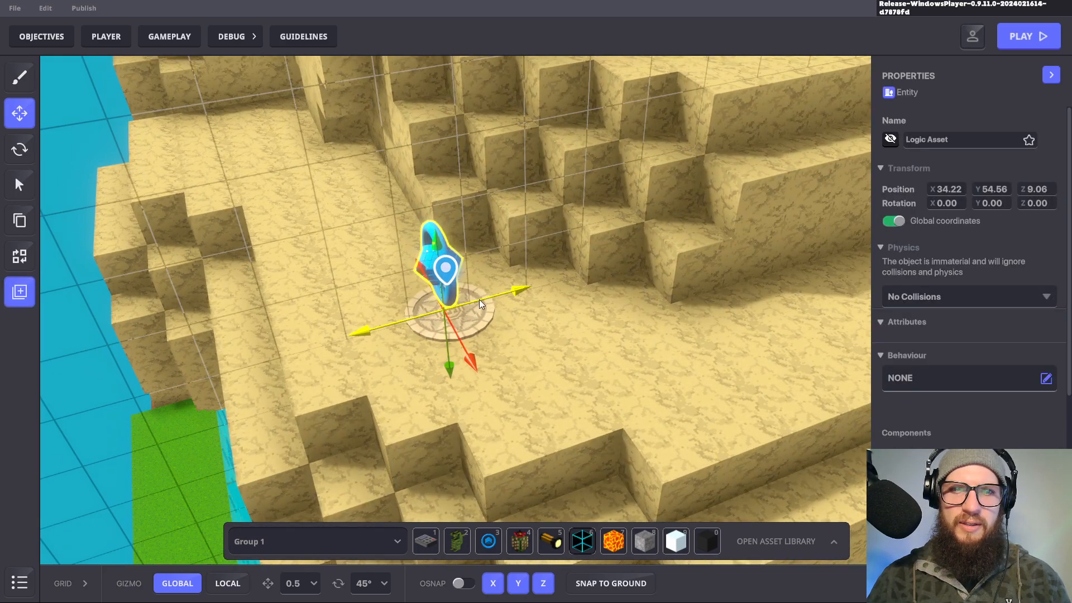
{"action": "scroll", "coordinate": [462, 317], "scroll_direction": "down", "scroll_amount": 10}
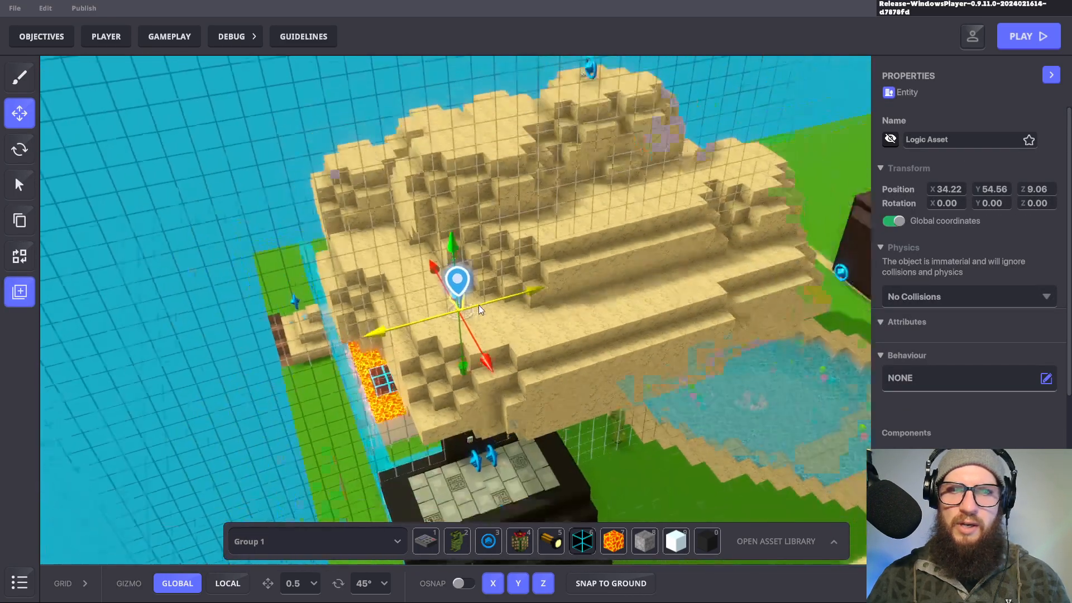
{"action": "middle_click_drag", "start_coordinate": [577, 320], "coordinate": [394, 267]}
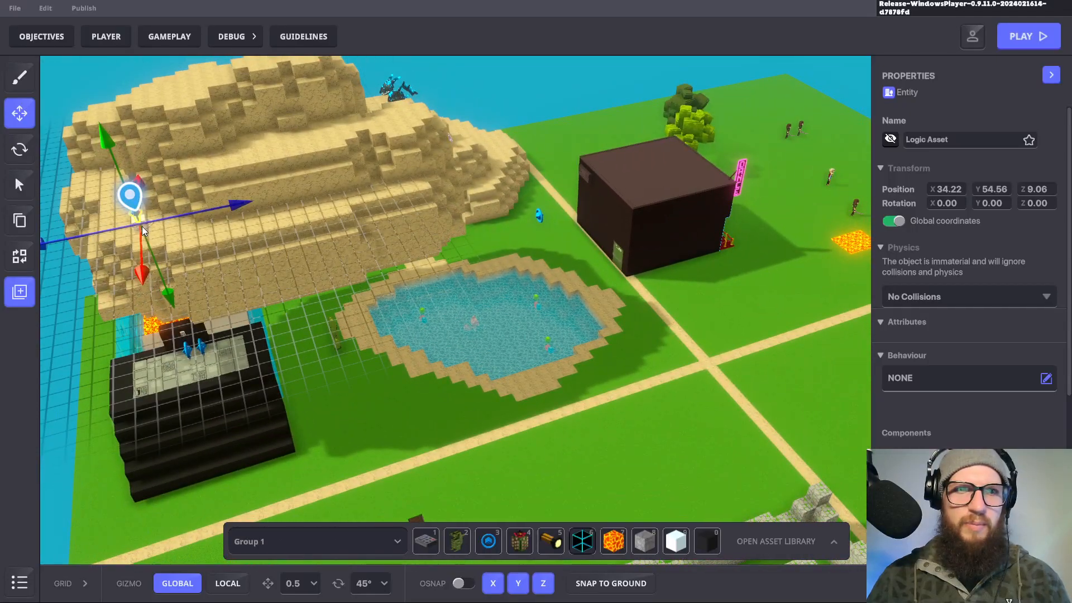
{"action": "left_click_drag", "start_coordinate": [140, 221], "coordinate": [809, 249]}
{"action": "middle_click_drag", "start_coordinate": [809, 249], "coordinate": [336, 362]}
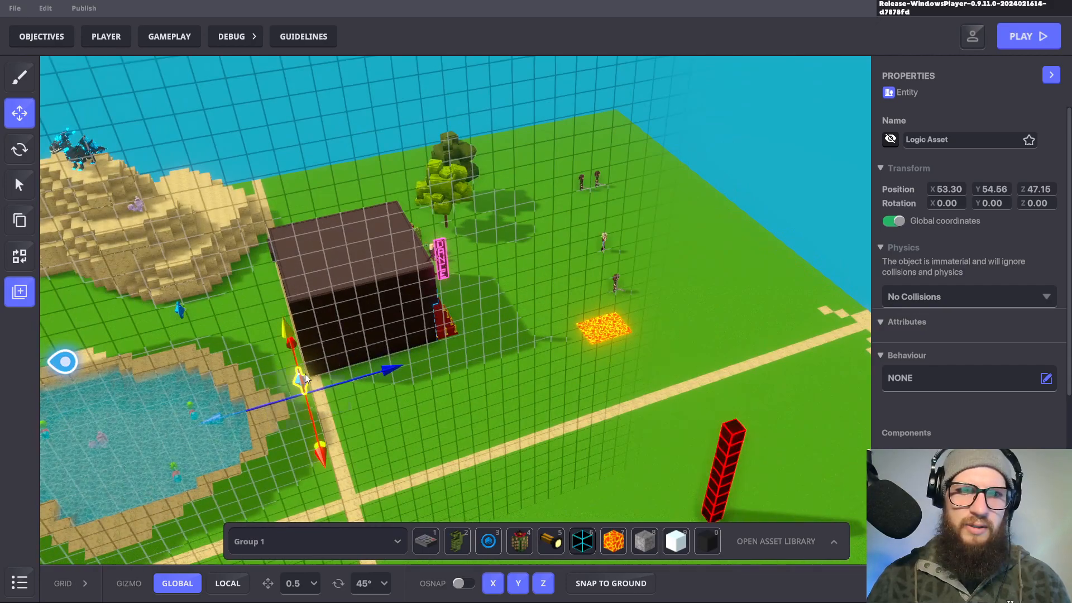
{"action": "left_click_drag", "start_coordinate": [307, 373], "coordinate": [372, 517]}
{"action": "middle_click_drag", "start_coordinate": [483, 452], "coordinate": [491, 304]}
{"action": "left_click_drag", "start_coordinate": [380, 412], "coordinate": [541, 173]}
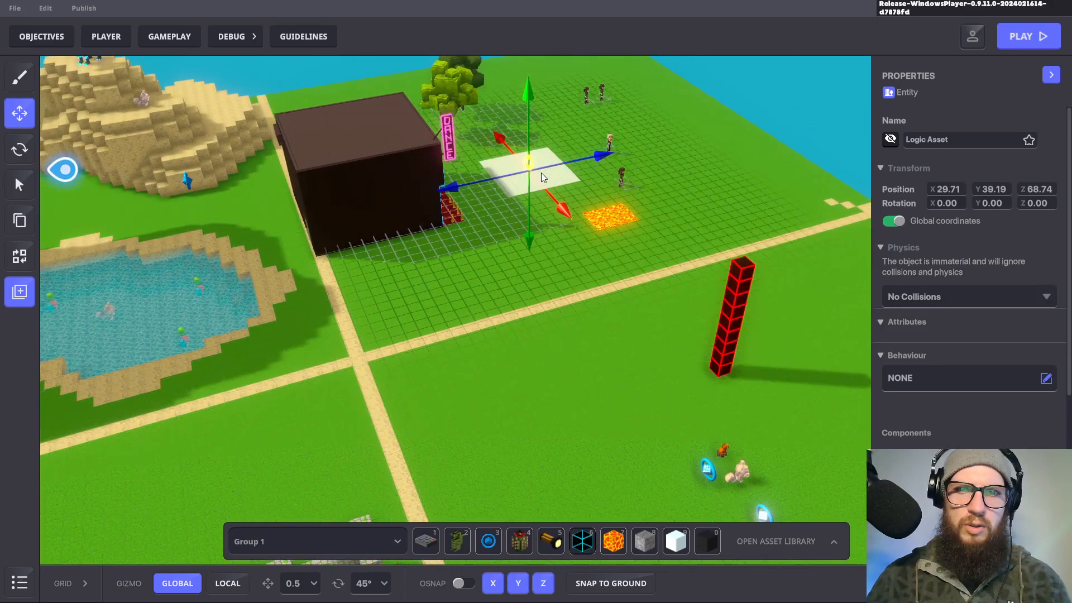
{"action": "middle_click_drag", "start_coordinate": [541, 178], "coordinate": [550, 333]}
{"action": "scroll", "coordinate": [553, 312], "scroll_direction": "up", "scroll_amount": 6}
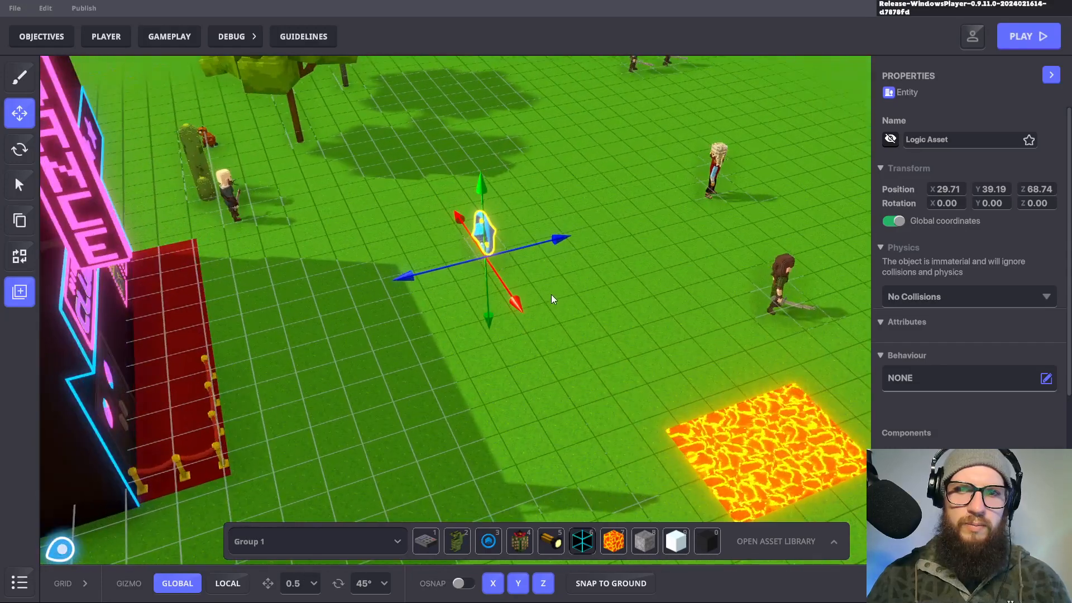
Step: Snap the logic asset to the ground and slide it toward the dance club, to about X 30.21, Z 66.24
{"action": "mouse_move", "coordinate": [622, 296]}
{"action": "right_mouse_down"}
{"action": "mouse_move", "coordinate": [377, 285]}
{"action": "mouse_move", "coordinate": [628, 302]}
{"action": "right_mouse_up"}
{"action": "scroll", "coordinate": [628, 303], "scroll_direction": "up", "scroll_amount": 3}
{"action": "mouse_move", "coordinate": [628, 302]}
{"action": "middle_mouse_down"}
{"action": "mouse_move", "coordinate": [601, 327]}
{"action": "mouse_move", "coordinate": [608, 306]}
{"action": "middle_mouse_up"}
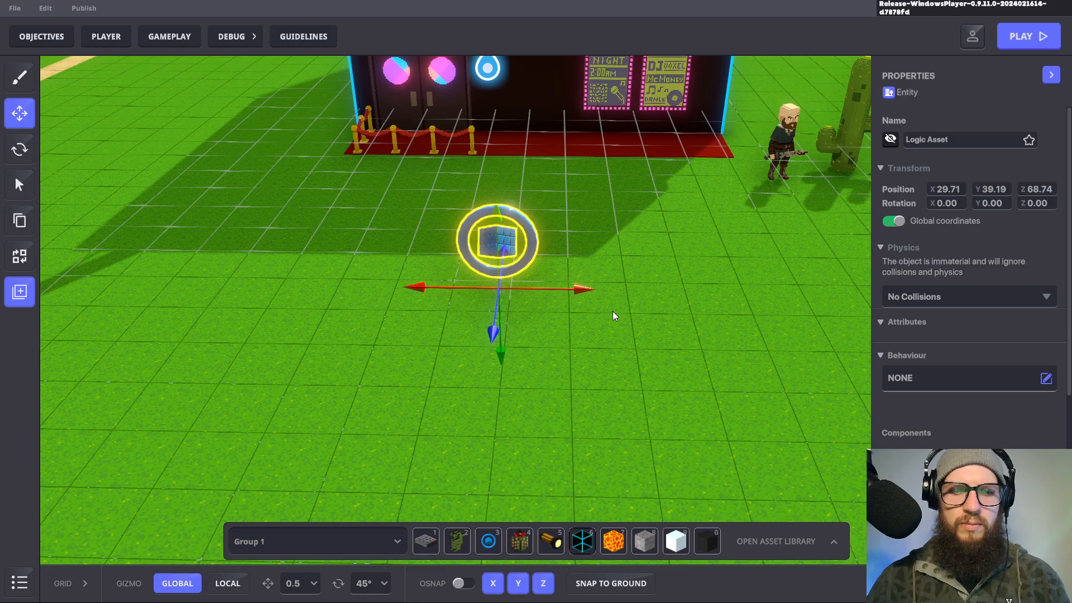
{"action": "key", "text": "End"}
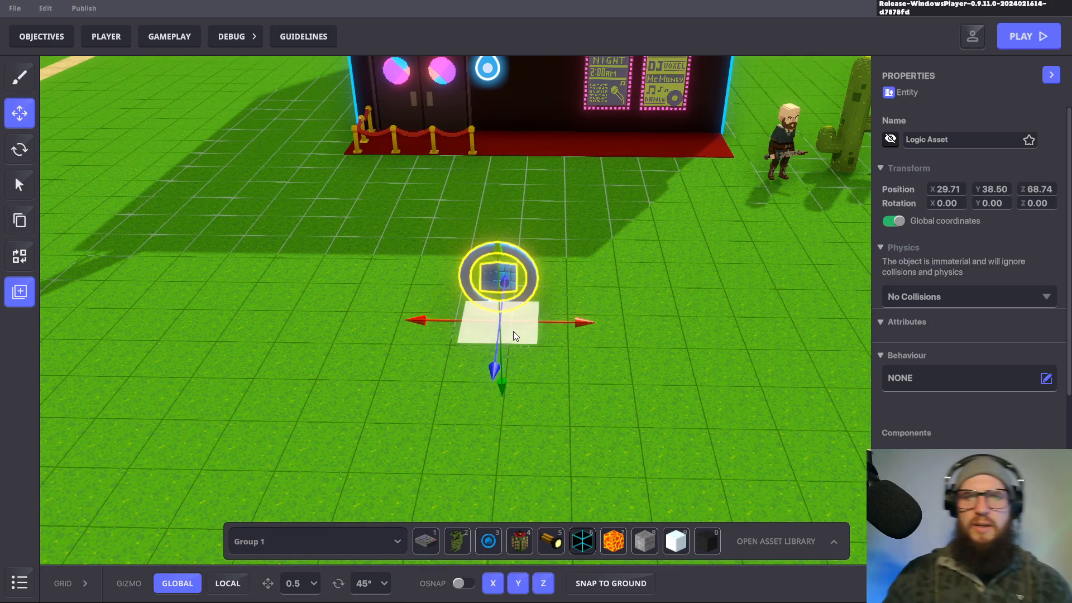
{"action": "left_click_drag", "start_coordinate": [528, 333], "coordinate": [499, 267]}
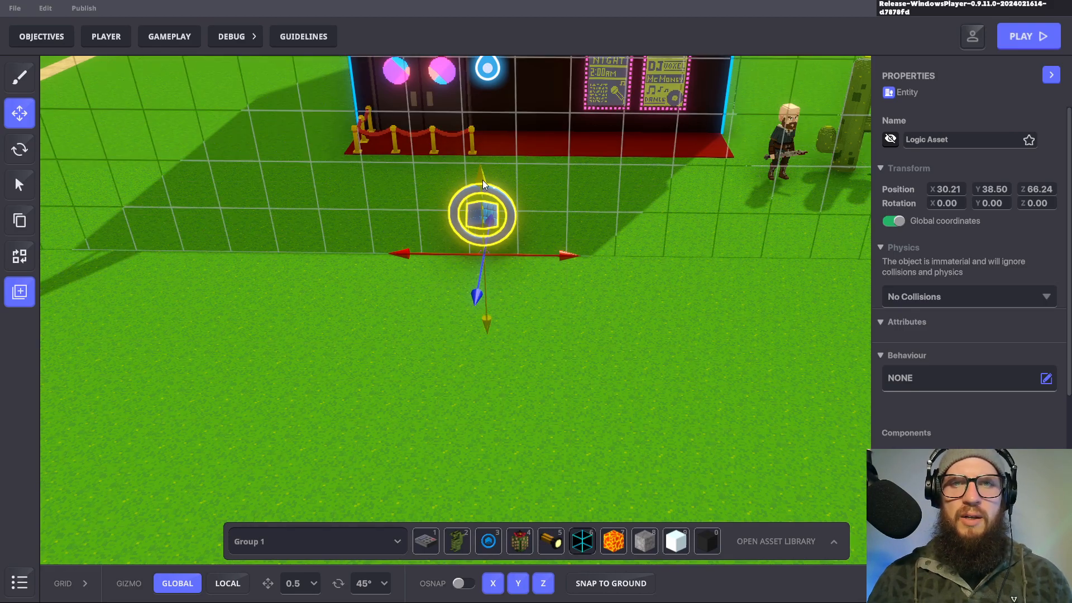
Step: Try raising the logic asset above the grass to about Y 39.63, undo the lift, and deselect the asset
{"action": "left_click_drag", "start_coordinate": [482, 179], "coordinate": [507, 152]}
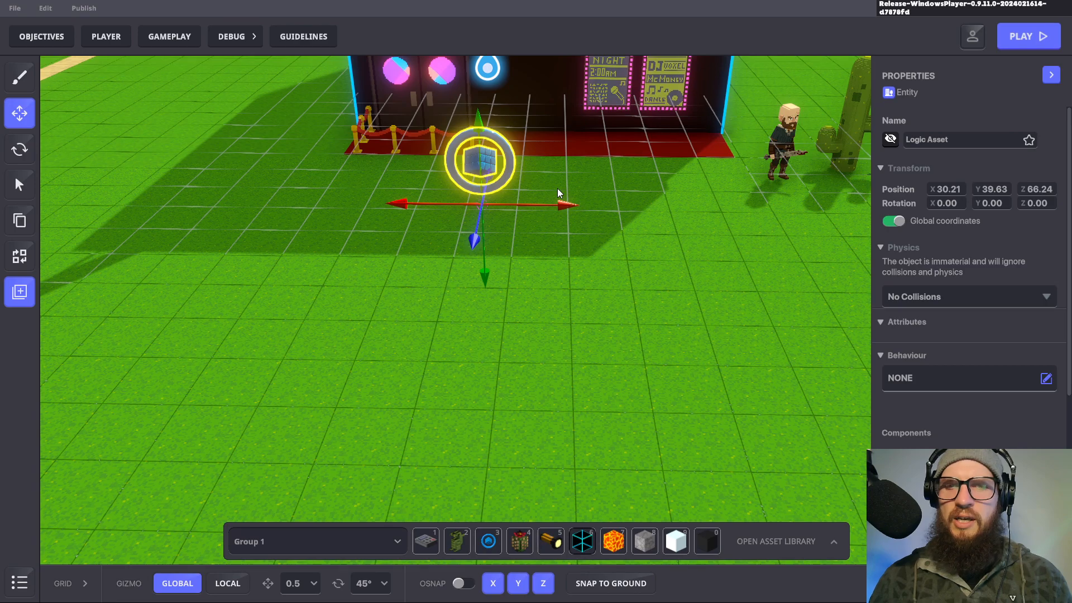
{"action": "key", "text": "ctrl+z"}
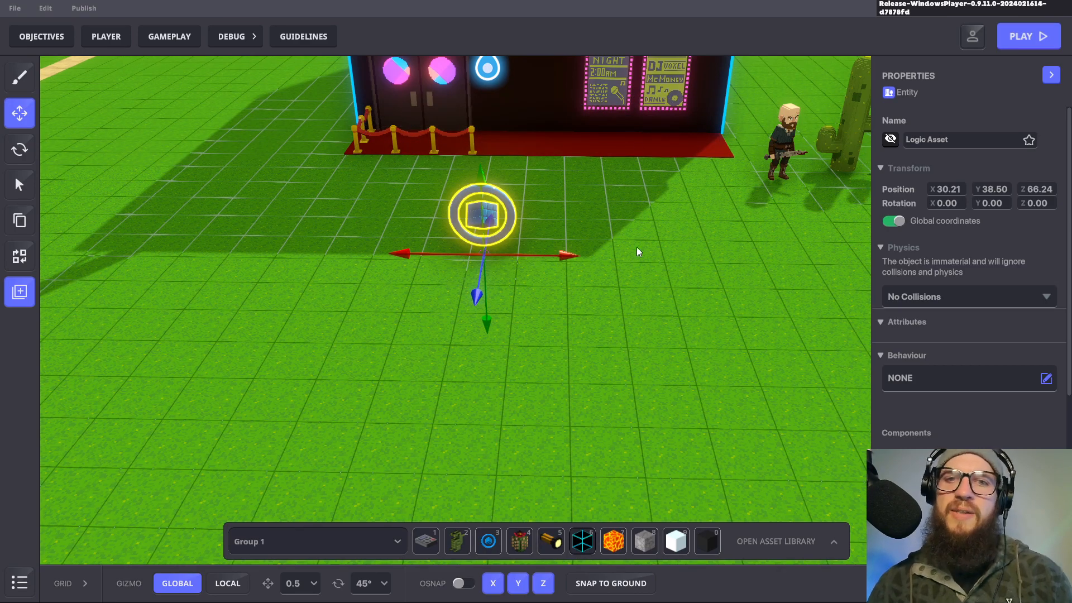
{"action": "left_click", "coordinate": [635, 327]}
{"action": "right_click_drag", "start_coordinate": [717, 310], "coordinate": [550, 249]}
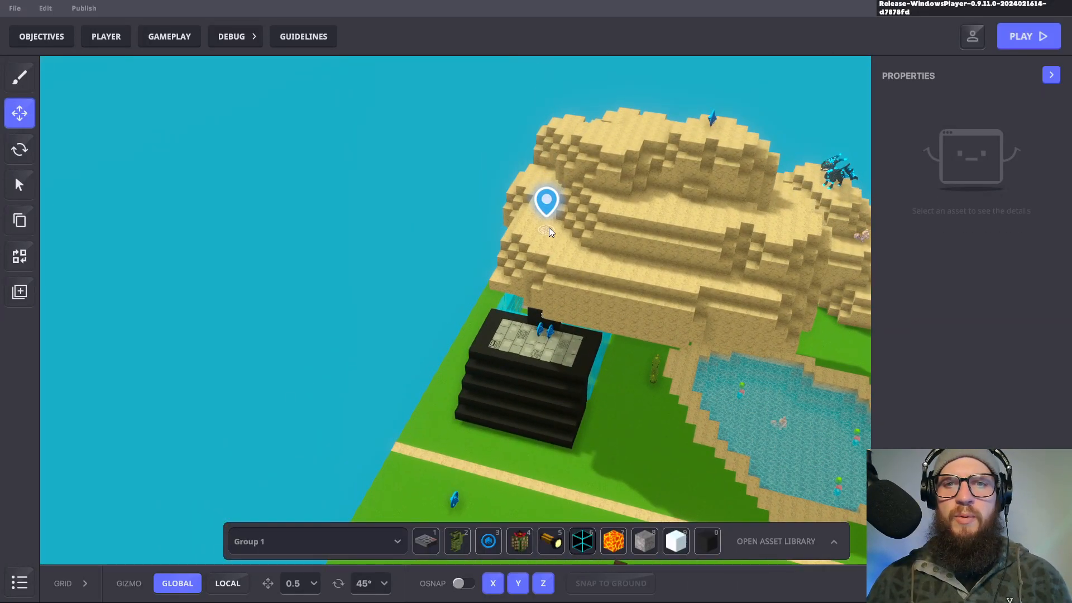
Step: Move the avatar's portal off the sand mountain to X 51.07, Z 11.74 and snap it to the ground in front of the black steps
{"action": "left_click", "coordinate": [548, 226]}
{"action": "left_click_drag", "start_coordinate": [560, 254], "coordinate": [545, 360]}
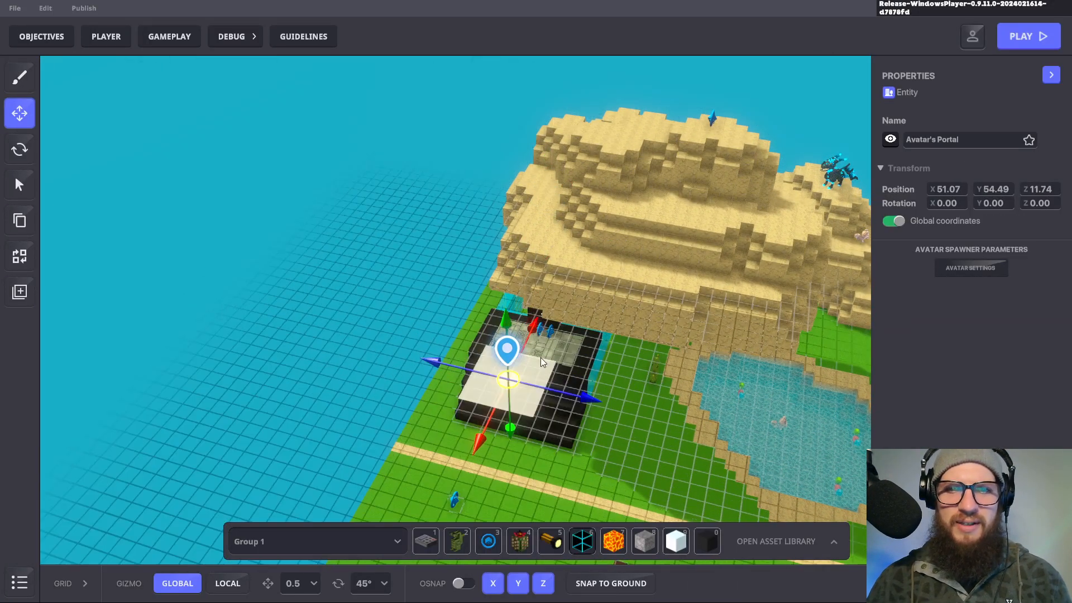
{"action": "right_click_drag", "start_coordinate": [625, 398], "coordinate": [618, 299]}
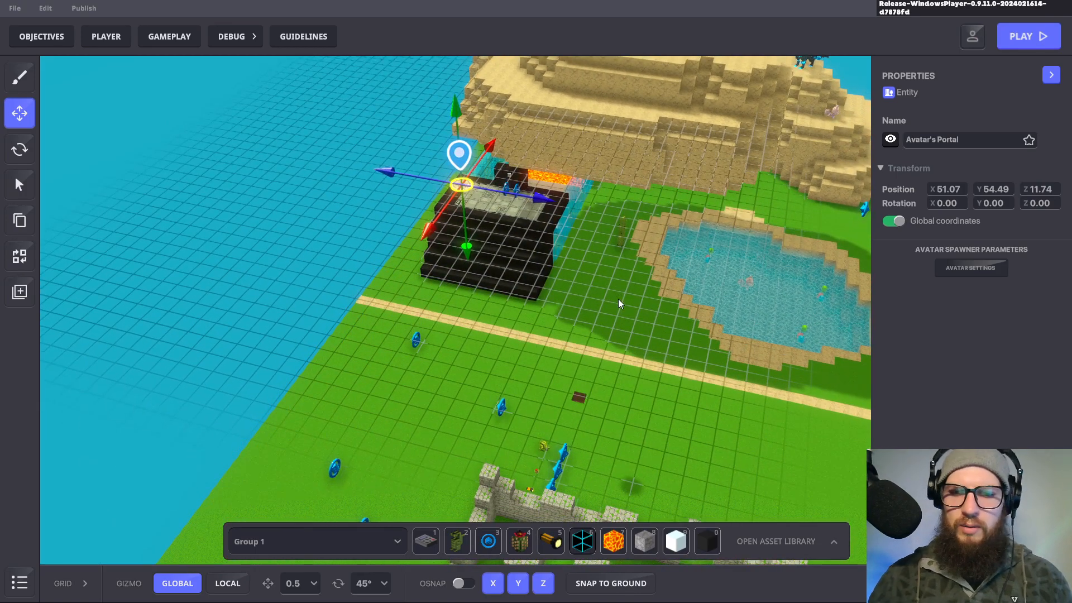
{"action": "key", "text": "End"}
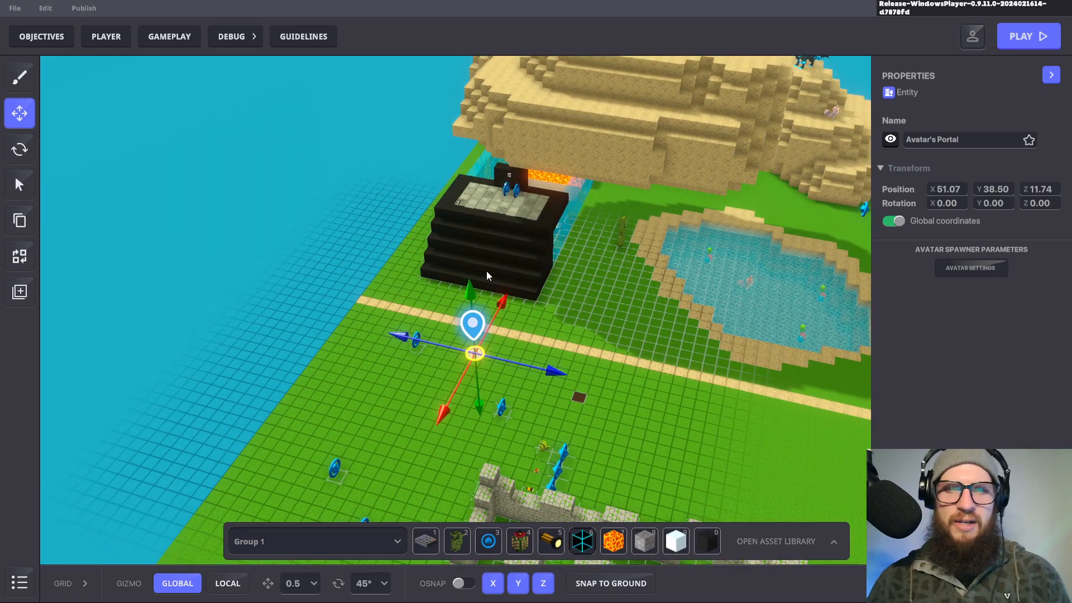
Step: Start a playtest and run the avatar up the black steps onto the tiled platform with the keypad
{"action": "key", "text": "ctrl+p"}
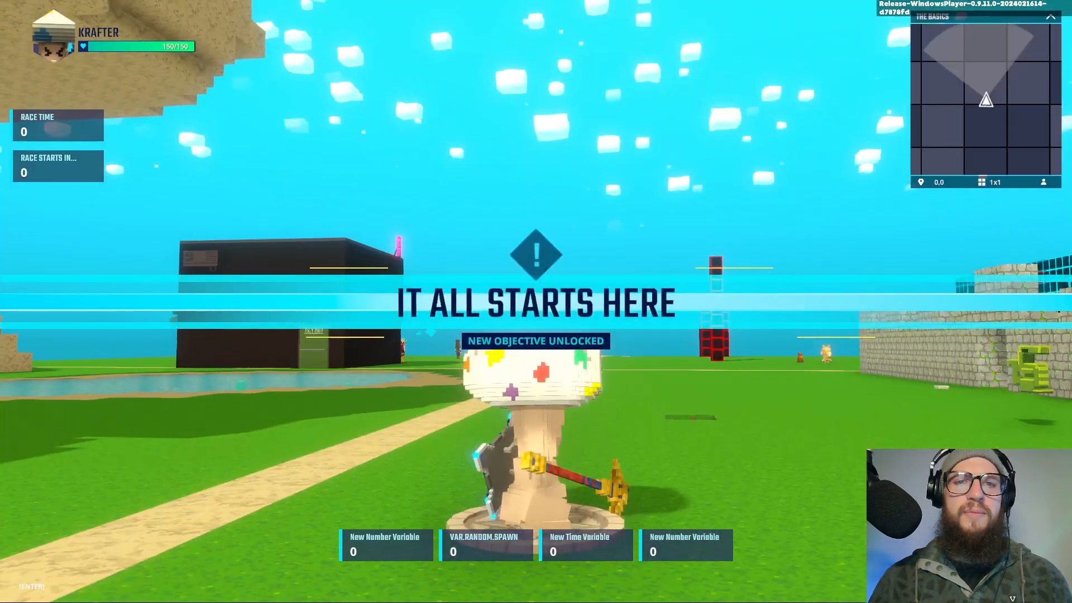
{"action": "key", "text": "w"}
{"action": "key", "text": "space"}
{"action": "key", "text": "space"}
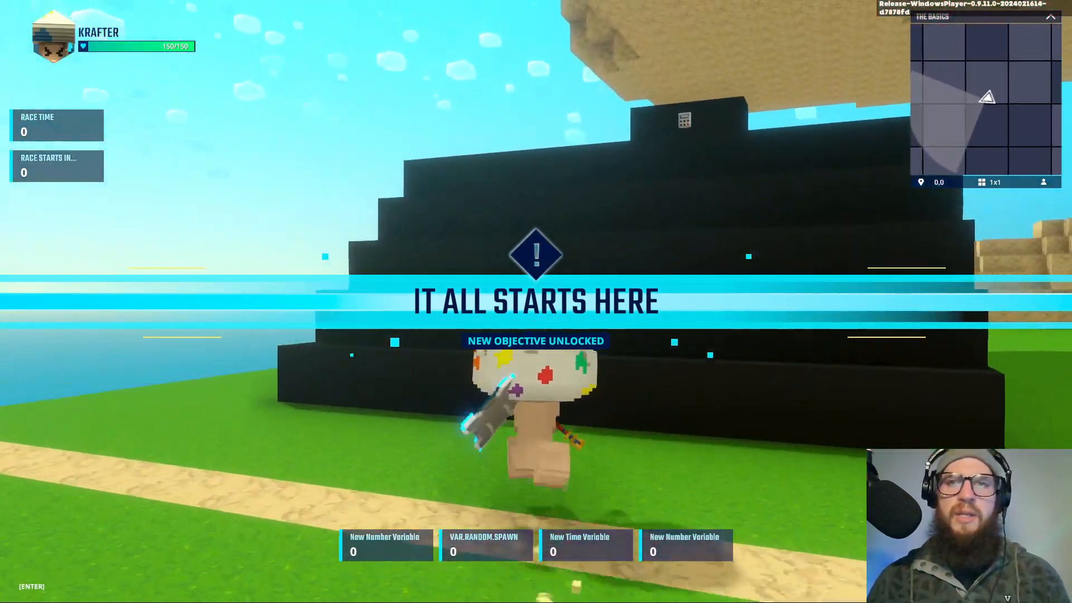
{"action": "key", "text": "w"}
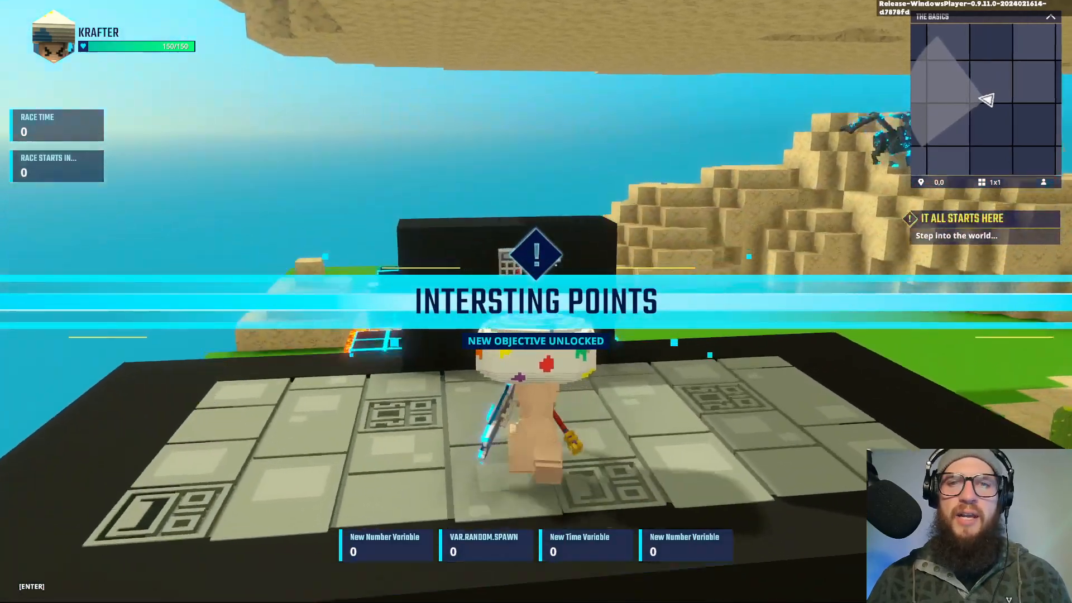
{"action": "key", "text": "s"}
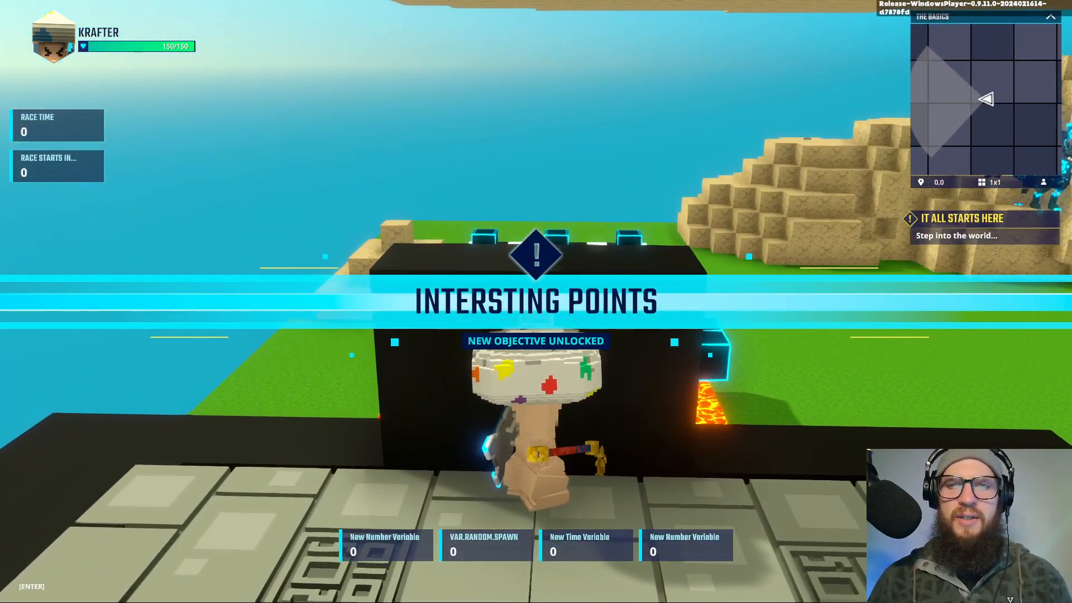
{"action": "key", "text": "w"}
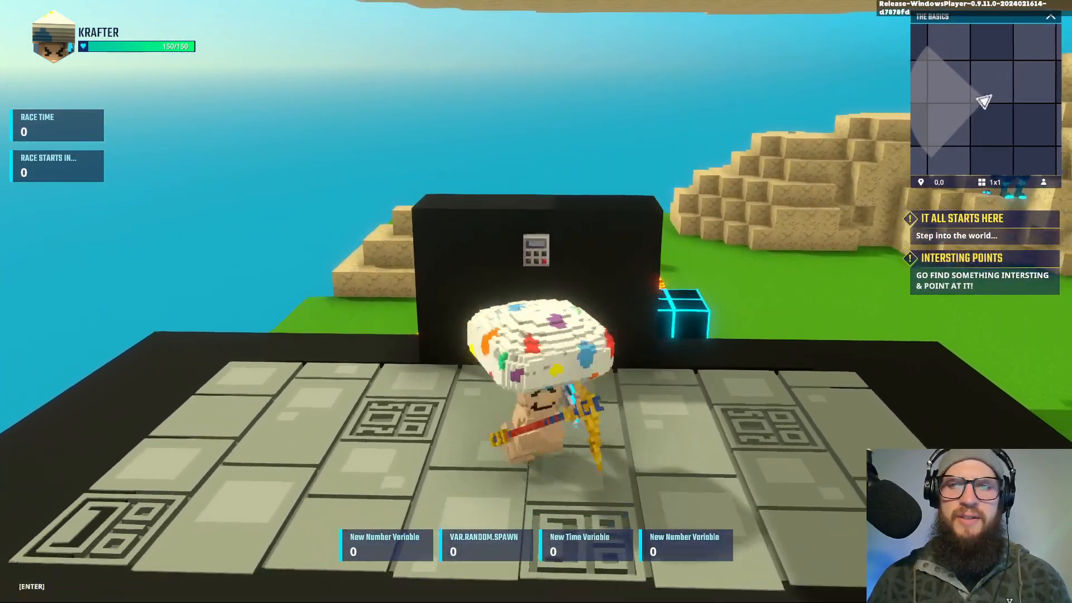
{"action": "key", "text": "s"}
{"action": "key", "text": "w"}
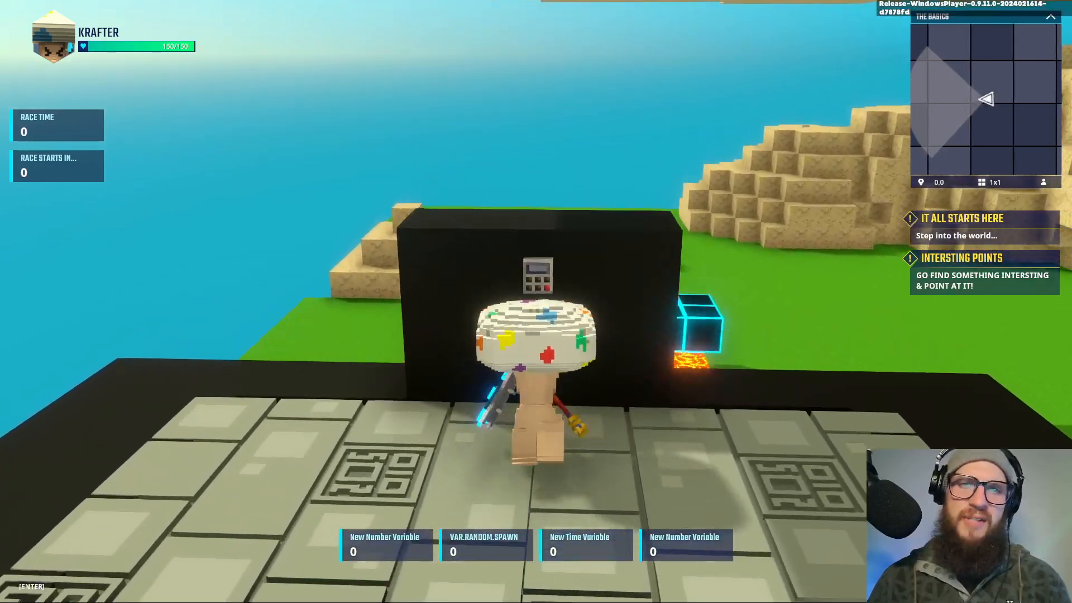
Step: Race the avatar from the checkered start line over the glowing blocks and lava to the finish line
{"action": "key", "text": "w"}
{"action": "key", "text": "w"}
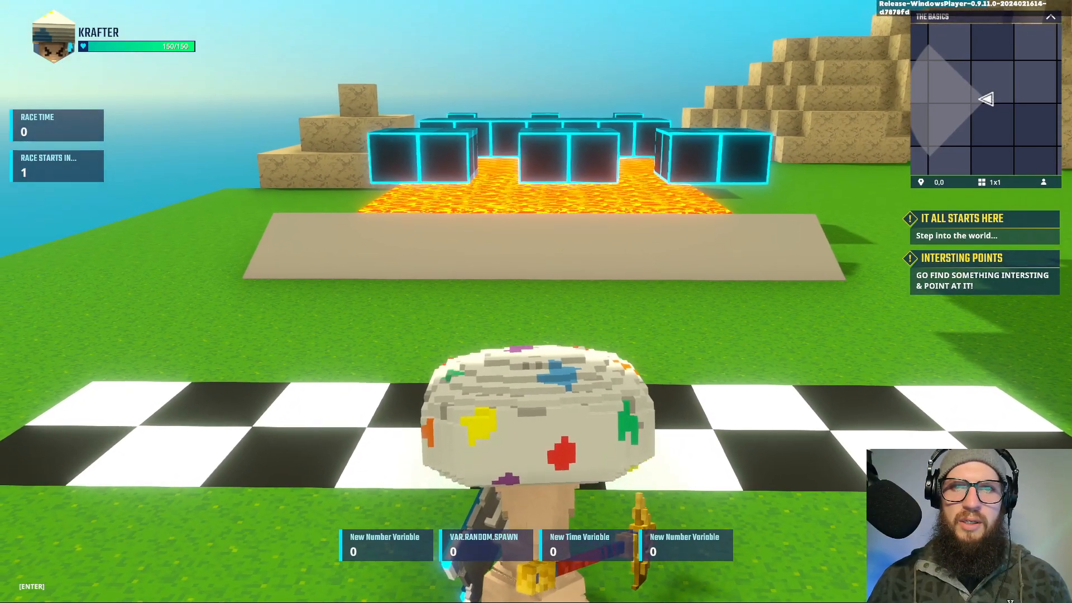
{"action": "key", "text": "w"}
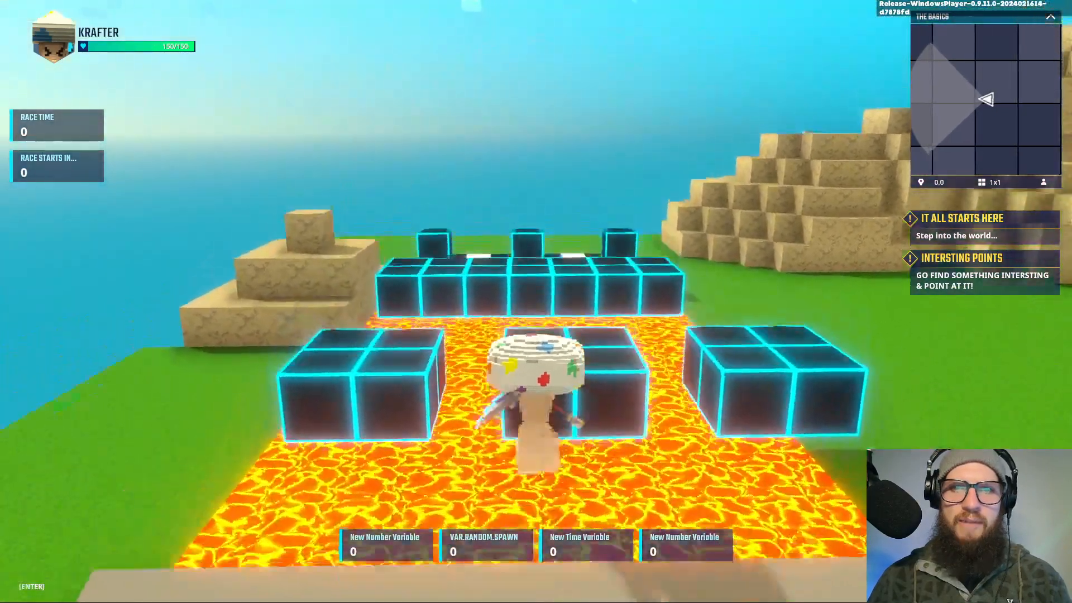
{"action": "key", "text": "w"}
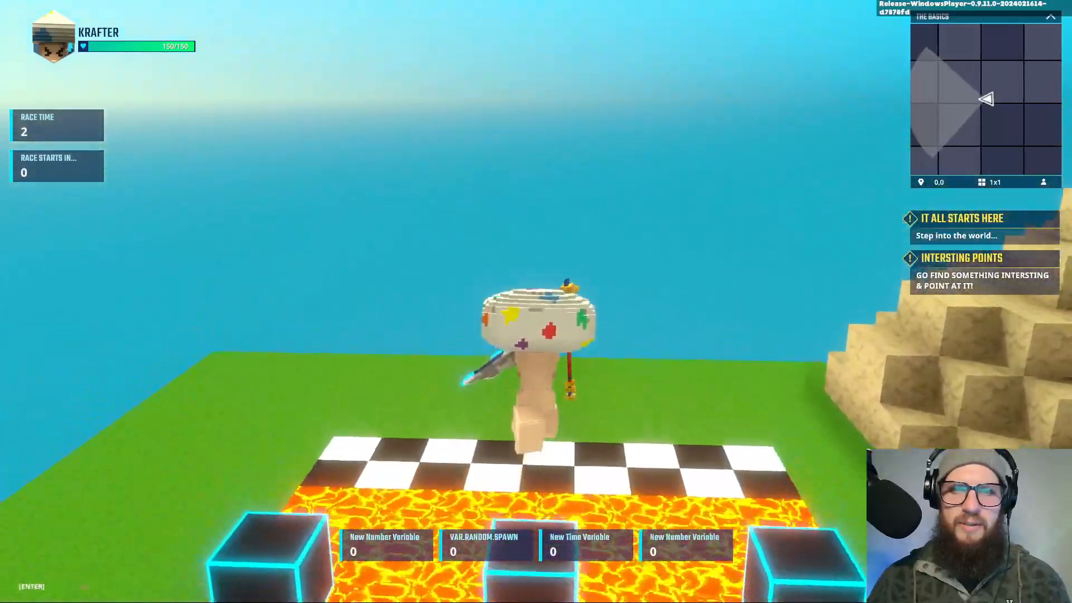
{"action": "key", "text": "w"}
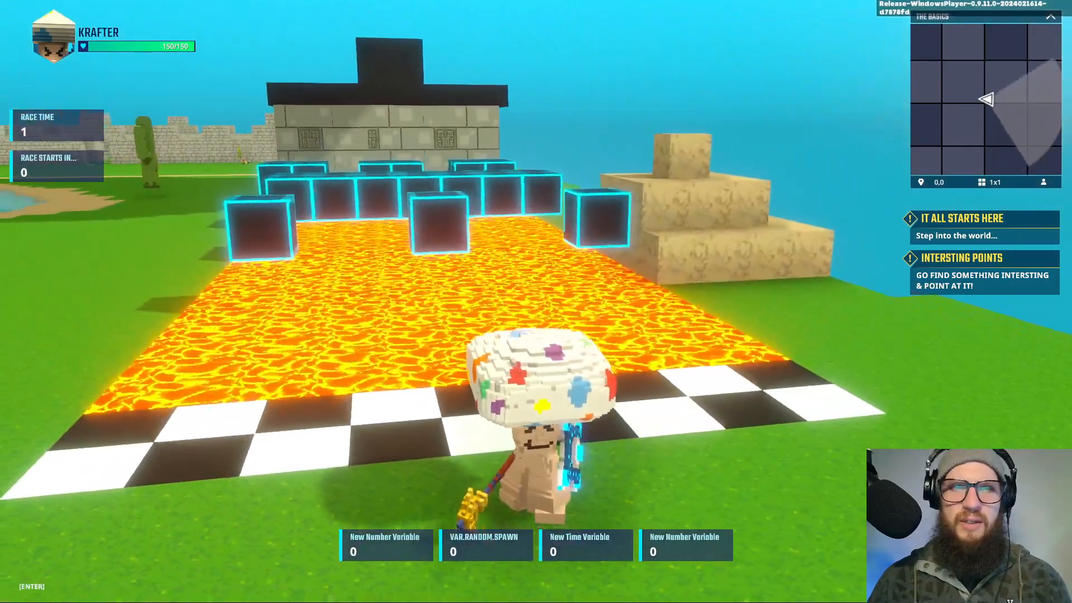
Step: Walk the avatar around the finish line and up the sandstone steps beside the lava, and return to the editor
{"action": "key", "text": "d"}
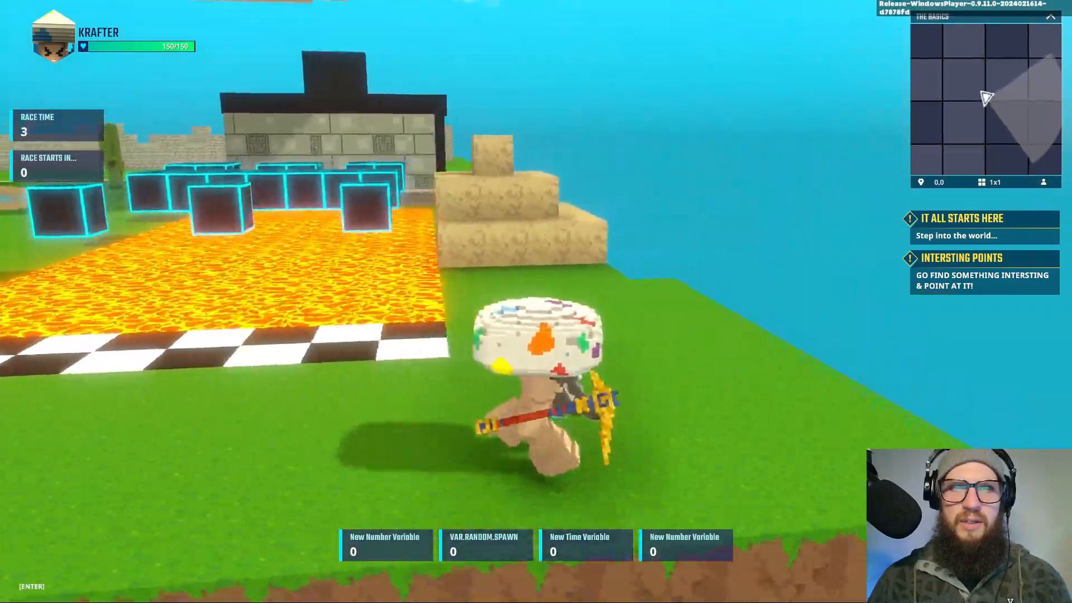
{"action": "key", "text": "w"}
{"action": "key", "text": "a"}
{"action": "key", "text": "s"}
{"action": "key", "text": "d"}
{"action": "key", "text": "w"}
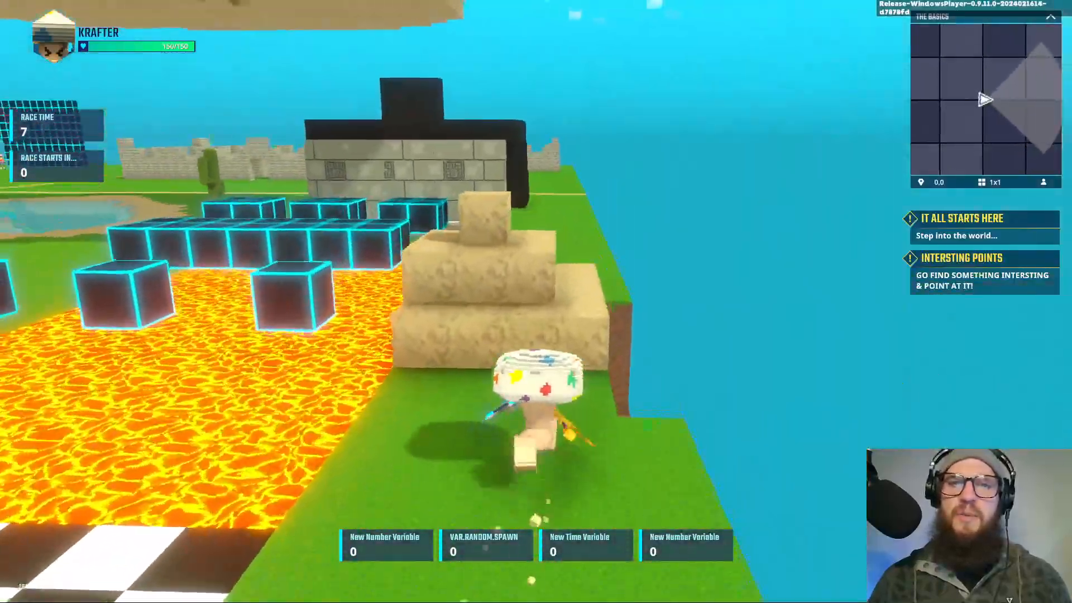
{"action": "key", "text": "space"}
{"action": "key", "text": "space"}
{"action": "key", "text": "s"}
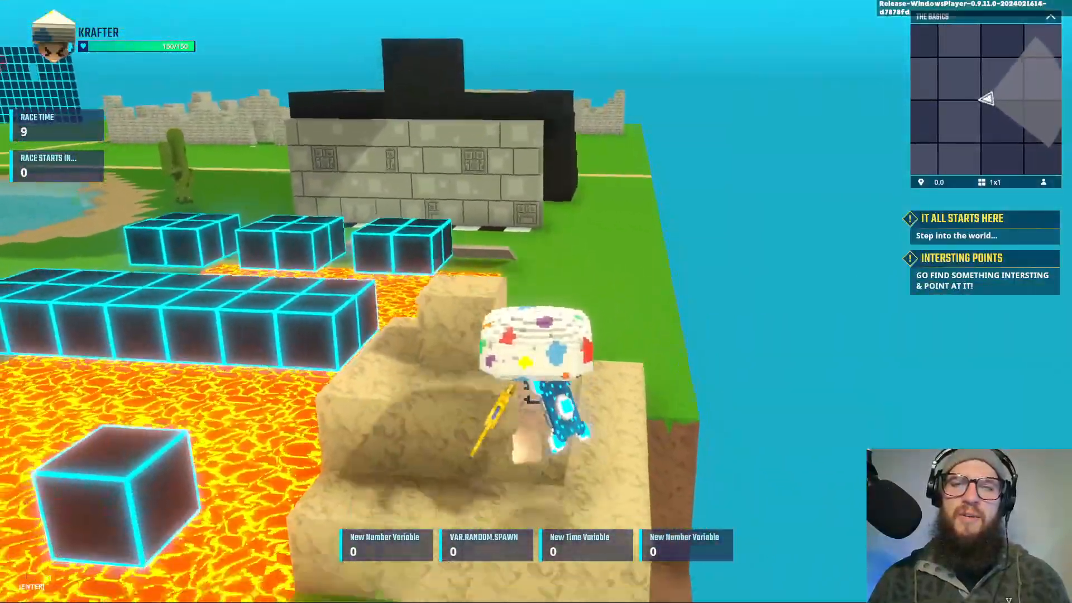
{"action": "key", "text": "a"}
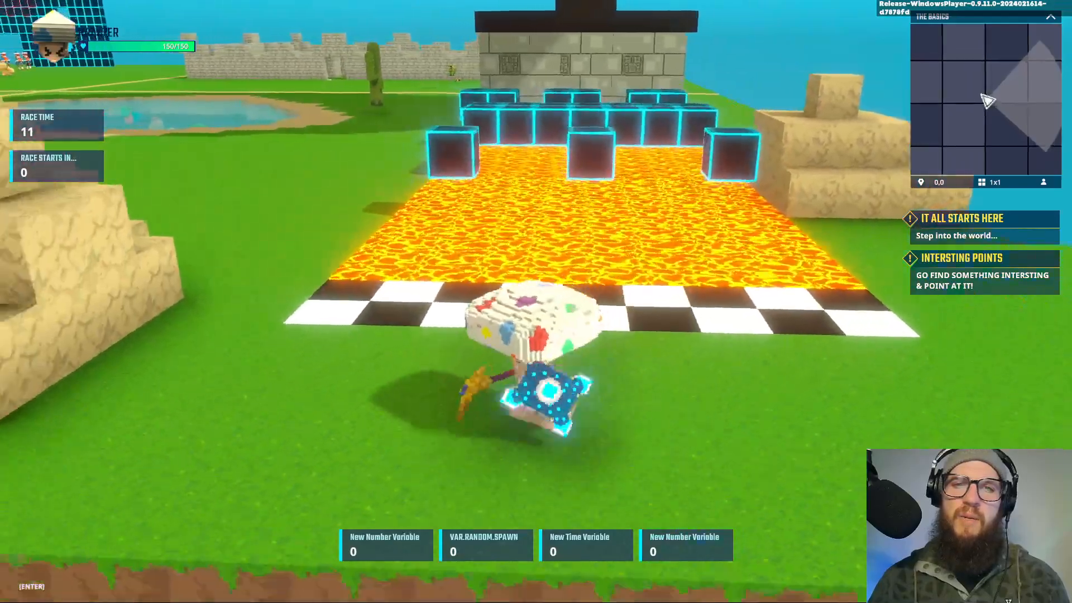
{"action": "key", "text": "d"}
{"action": "key", "text": "w"}
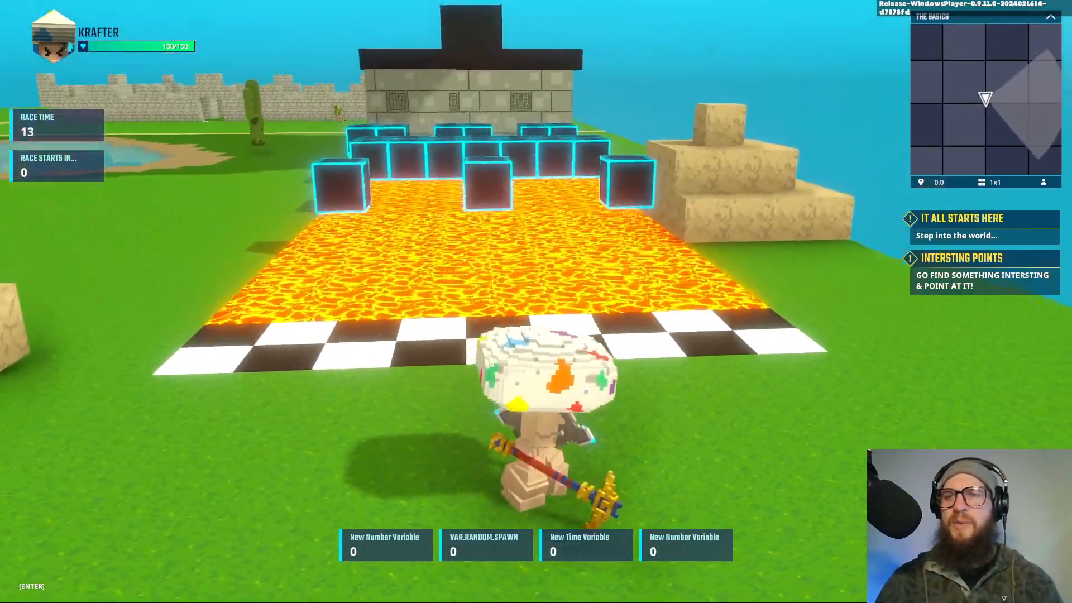
{"action": "key", "text": "Escape"}
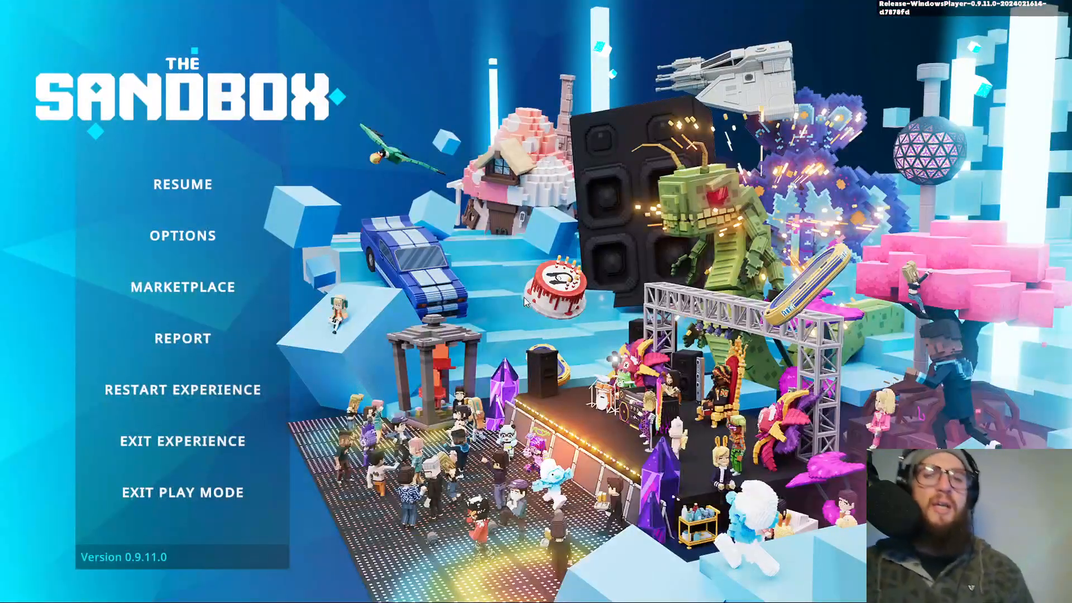
{"action": "key", "text": "Escape"}
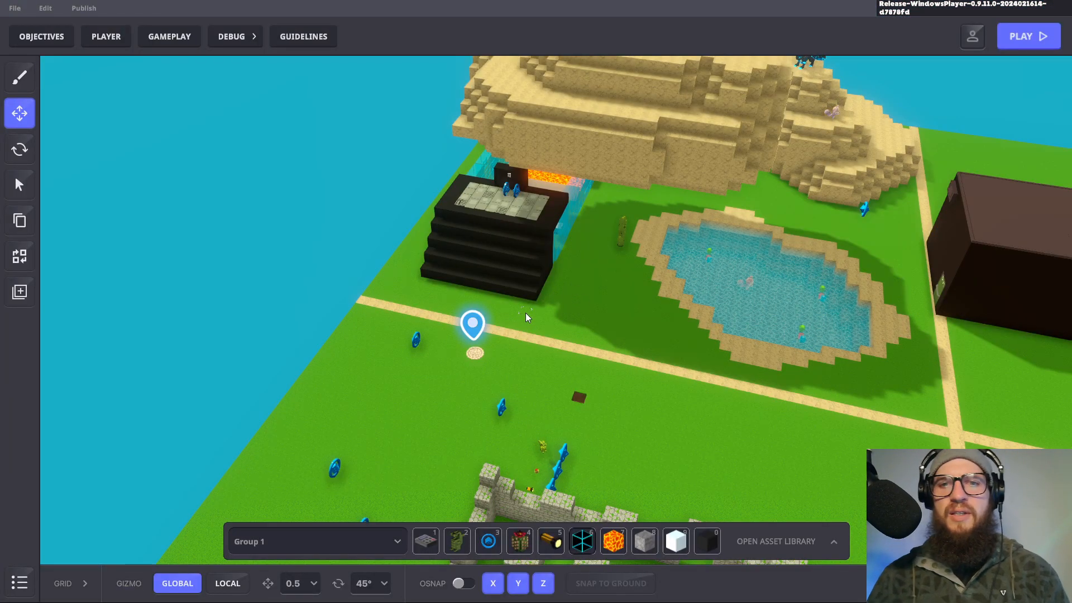
{"action": "right_click_drag", "start_coordinate": [534, 330], "coordinate": [498, 317]}
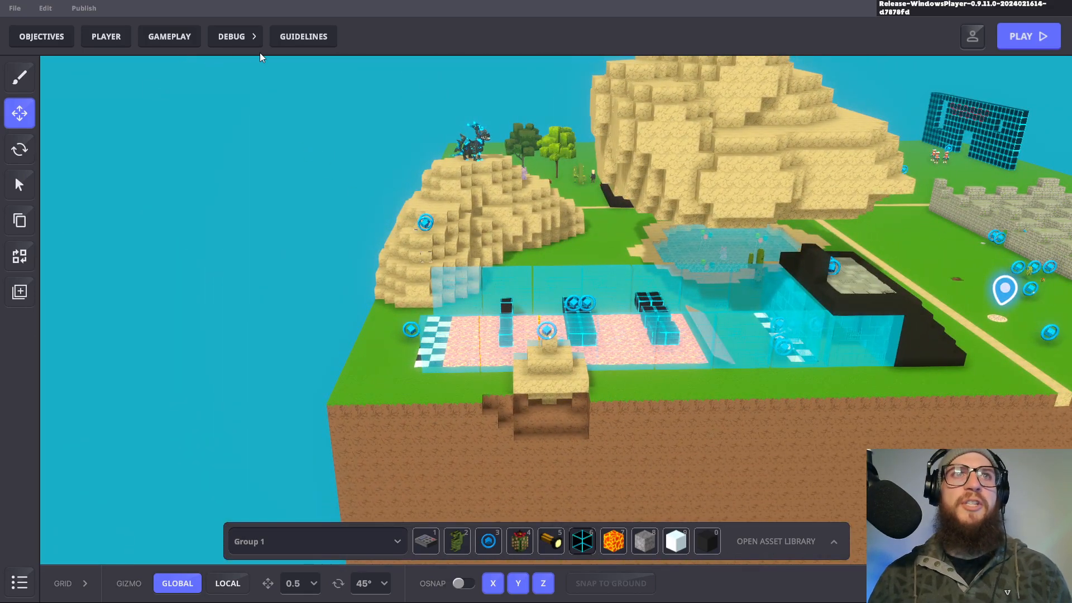
{"action": "key", "text": "super+Tab"}
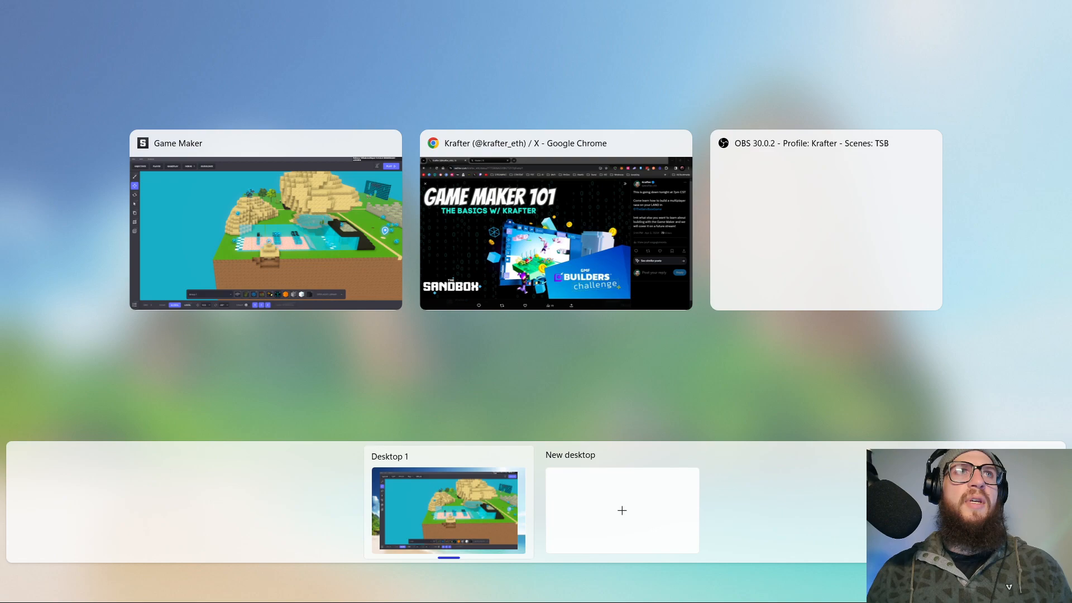
{"action": "key", "text": "Escape"}
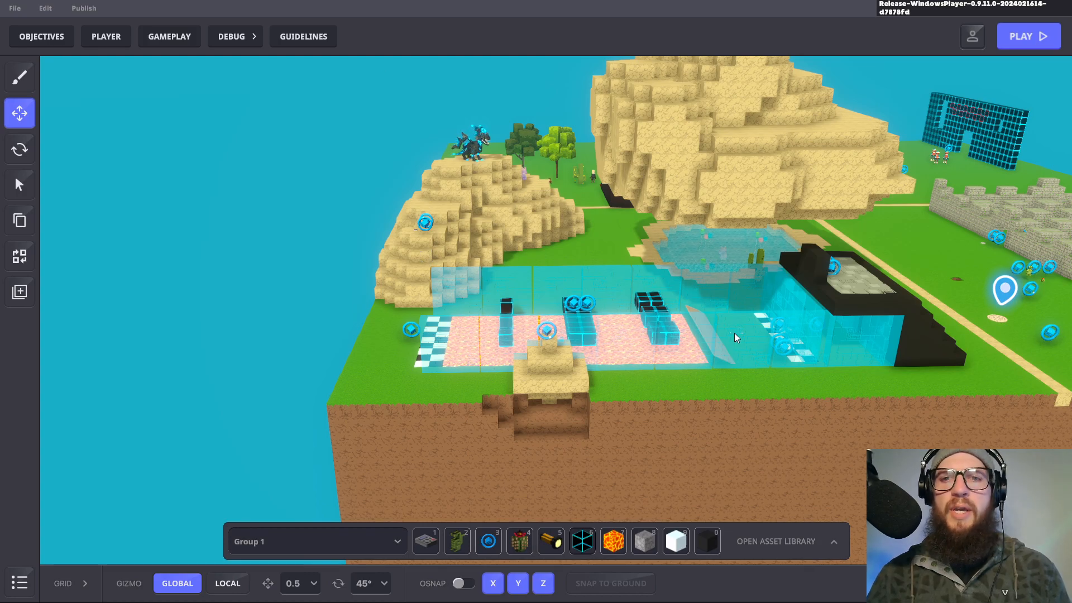
{"action": "middle_click_drag", "start_coordinate": [715, 397], "coordinate": [745, 421]}
{"action": "left_click", "coordinate": [404, 324]}
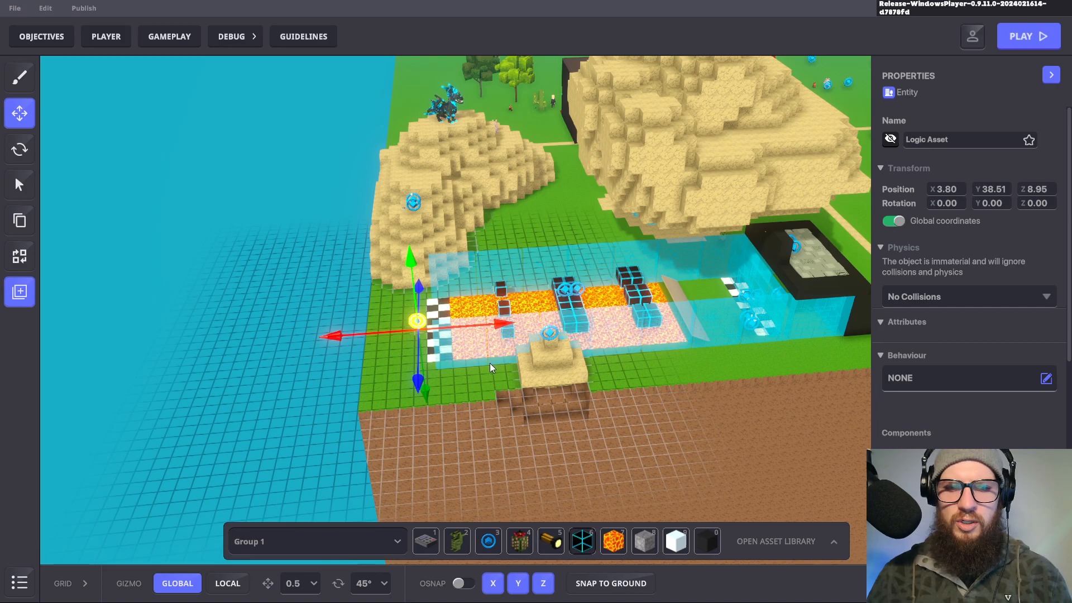
{"action": "scroll", "coordinate": [490, 363], "scroll_direction": "up", "scroll_amount": 10}
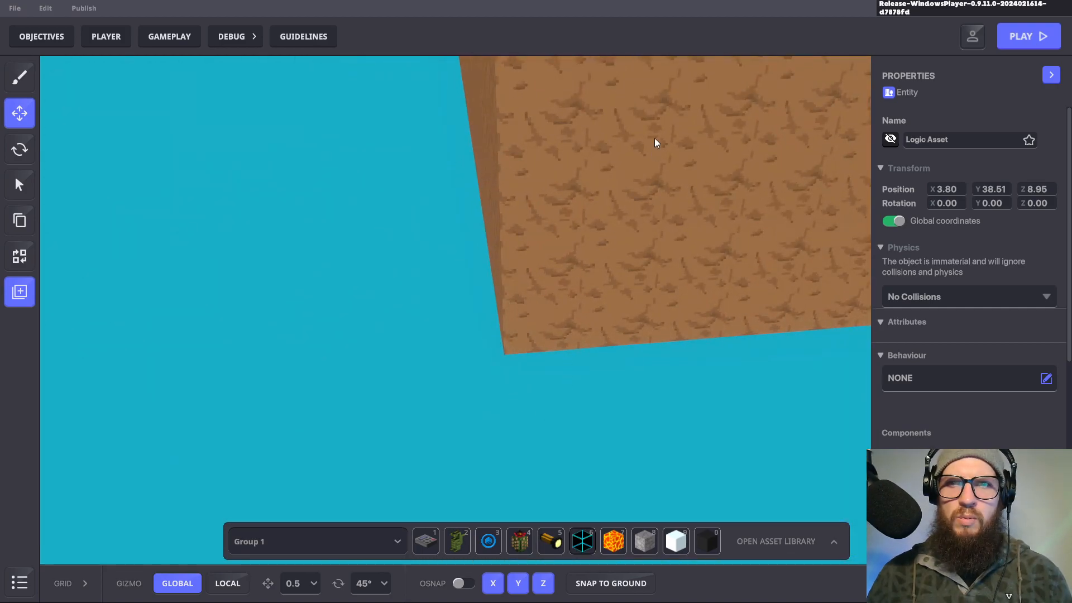
{"action": "key", "text": "e"}
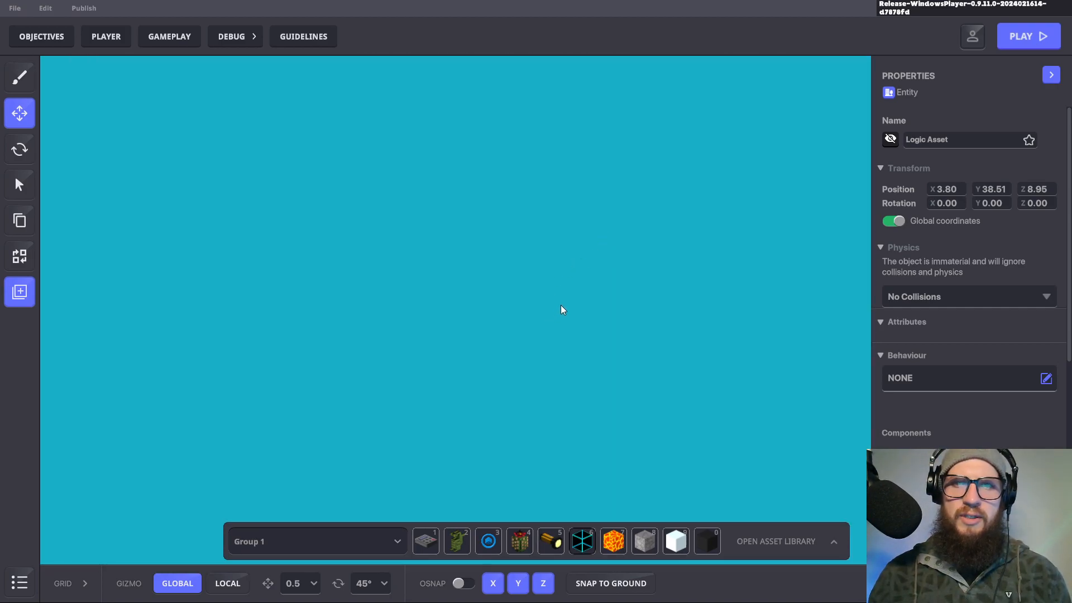
{"action": "scroll", "coordinate": [513, 309], "scroll_direction": "down", "scroll_amount": 3}
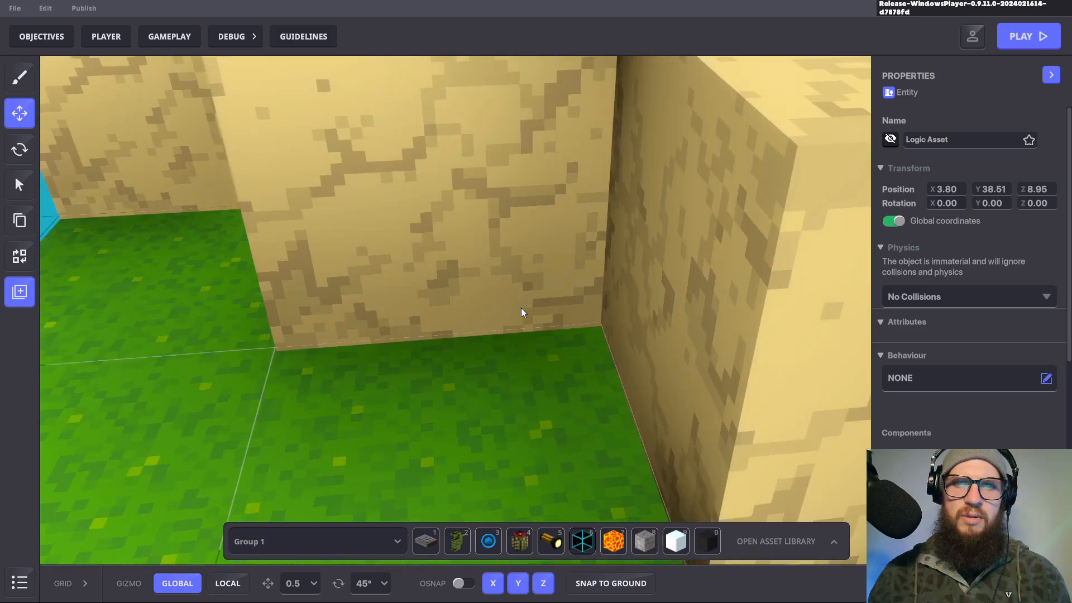
{"action": "scroll", "coordinate": [522, 311], "scroll_direction": "down", "scroll_amount": 6}
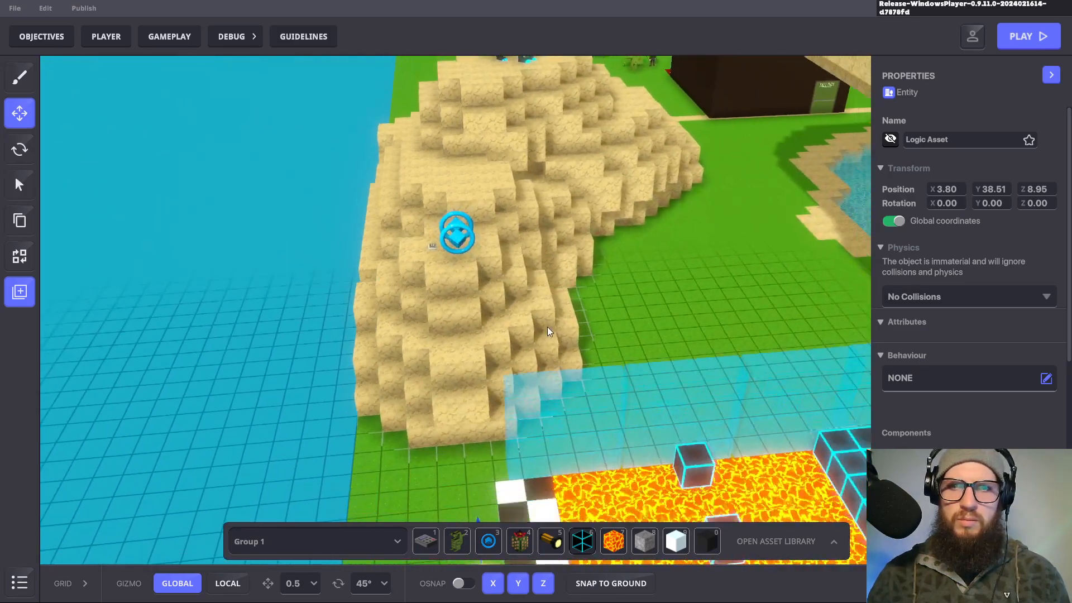
{"action": "scroll", "coordinate": [547, 327], "scroll_direction": "down", "scroll_amount": 3}
{"action": "middle_click_drag", "start_coordinate": [544, 290], "coordinate": [535, 448]}
{"action": "left_click", "coordinate": [526, 428]}
{"action": "right_click_drag", "start_coordinate": [535, 448], "coordinate": [491, 468]}
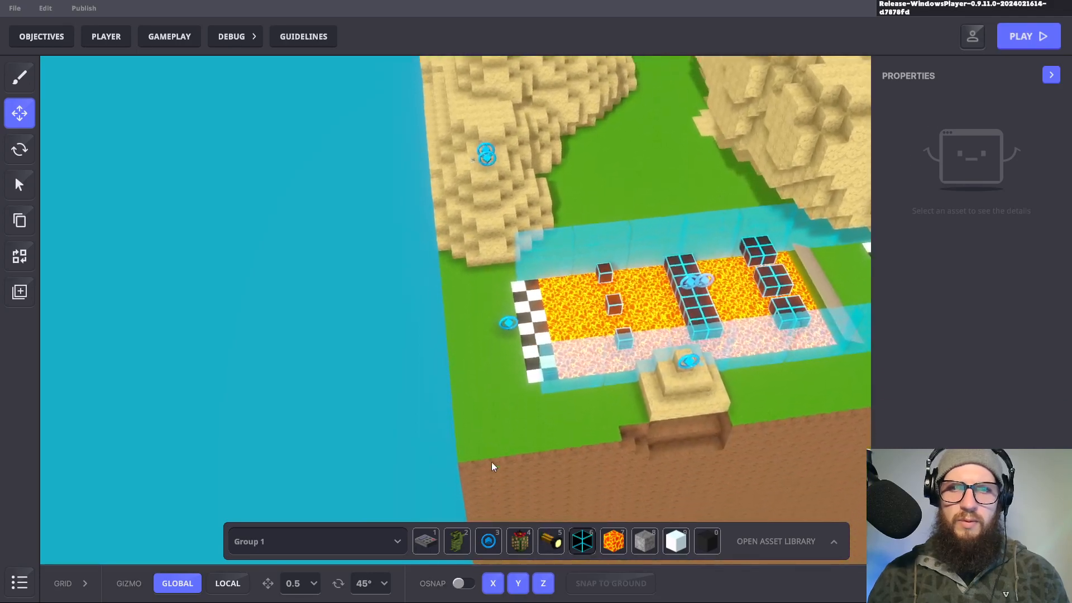
Step: Select the logic asset beside the race finish line and examine its Speaker component's text, speak condition and detection settings
{"action": "scroll", "coordinate": [491, 473], "scroll_direction": "up", "scroll_amount": 8}
{"action": "right_click_drag", "start_coordinate": [632, 425], "coordinate": [565, 464]}
{"action": "scroll", "coordinate": [555, 367], "scroll_direction": "down", "scroll_amount": 5}
{"action": "scroll", "coordinate": [488, 271], "scroll_direction": "up", "scroll_amount": 5}
{"action": "left_click", "coordinate": [441, 406]}
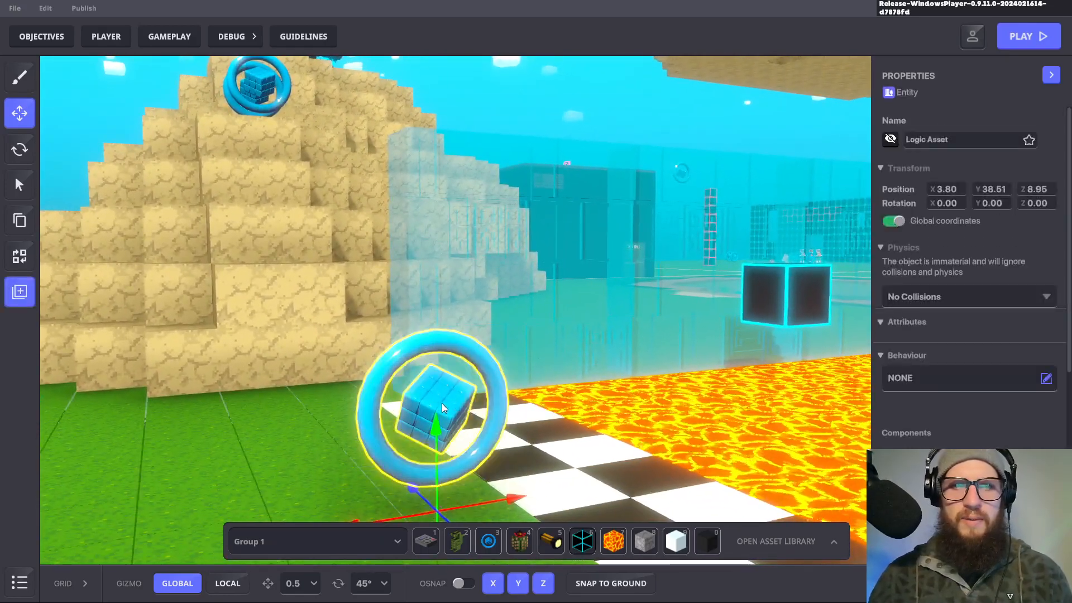
{"action": "scroll", "coordinate": [573, 431], "scroll_direction": "down", "scroll_amount": 5}
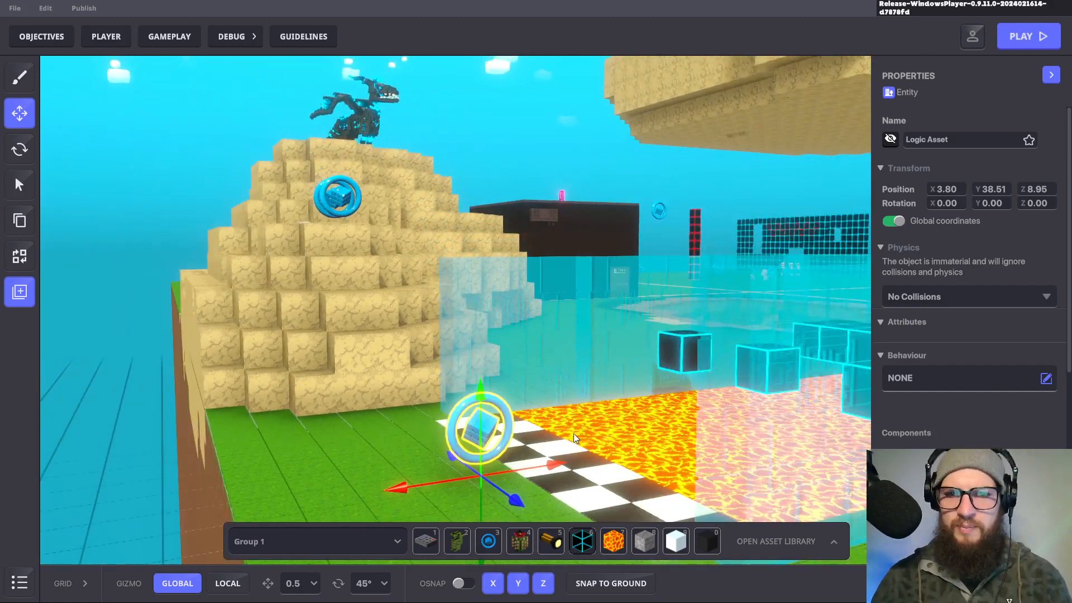
{"action": "right_click_drag", "start_coordinate": [595, 438], "coordinate": [595, 501]}
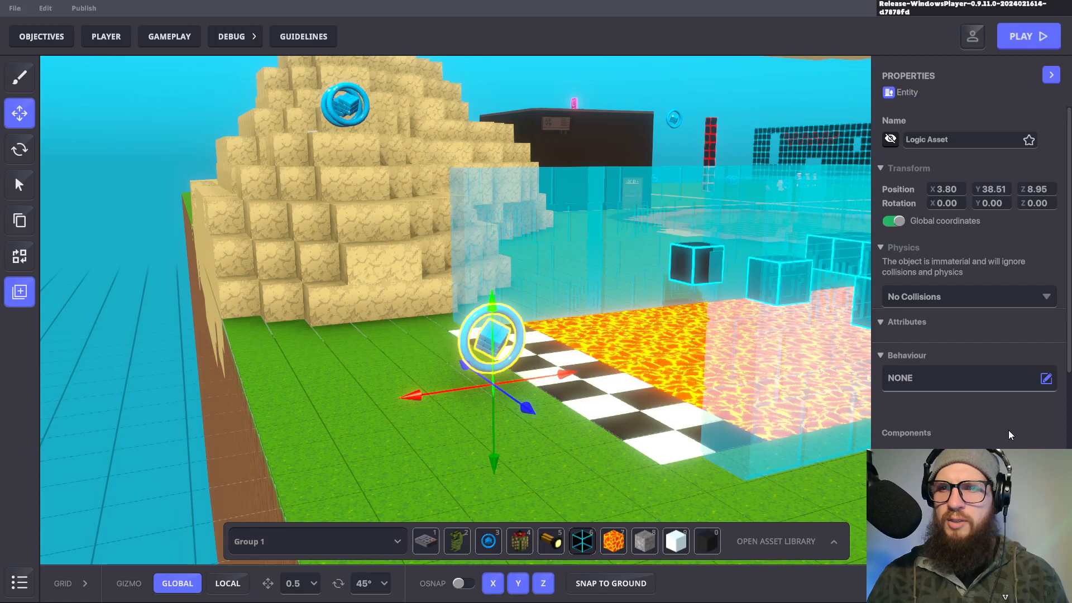
{"action": "scroll", "coordinate": [1006, 429], "scroll_direction": "down", "scroll_amount": 2}
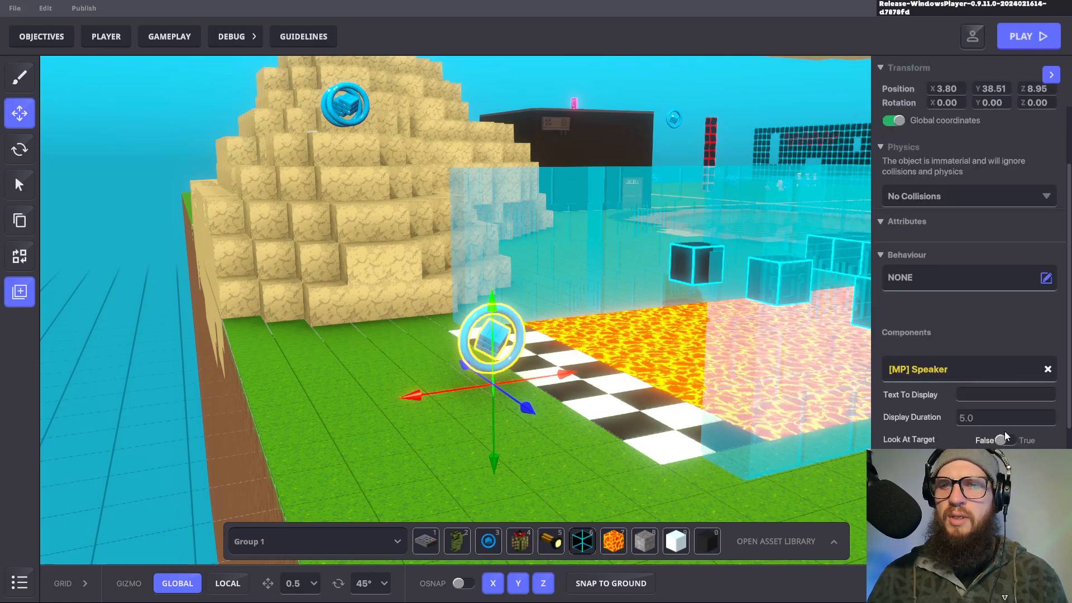
{"action": "scroll", "coordinate": [1006, 435], "scroll_direction": "down", "scroll_amount": 1}
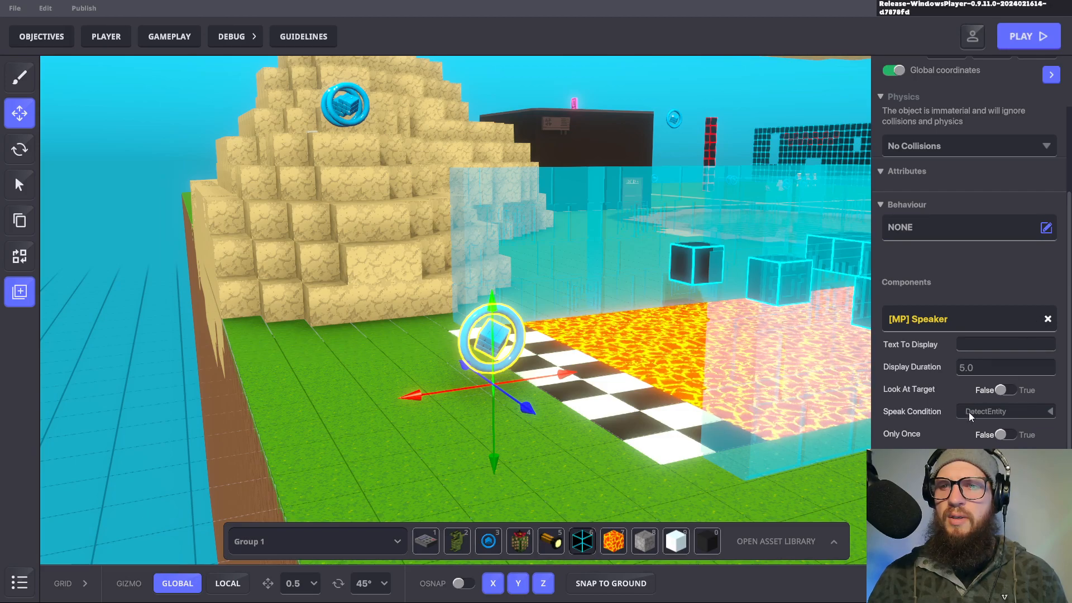
{"action": "scroll", "coordinate": [977, 401], "scroll_direction": "down", "scroll_amount": 1}
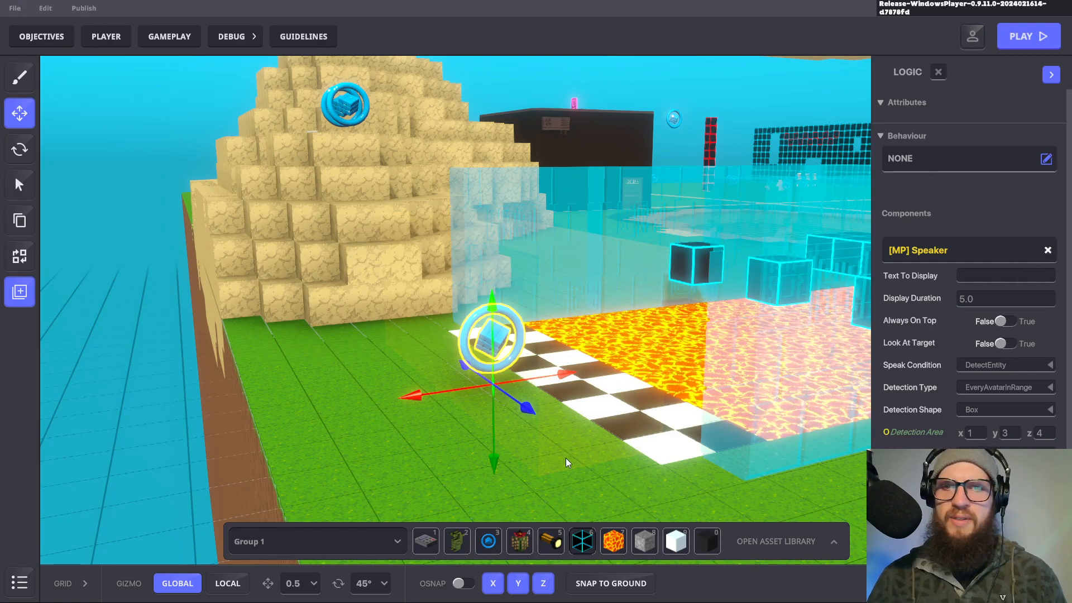
Step: Replace the Speaker component on the logic asset beside the finish line with an [MP] Trigger Volume component
{"action": "left_click", "coordinate": [1047, 252]}
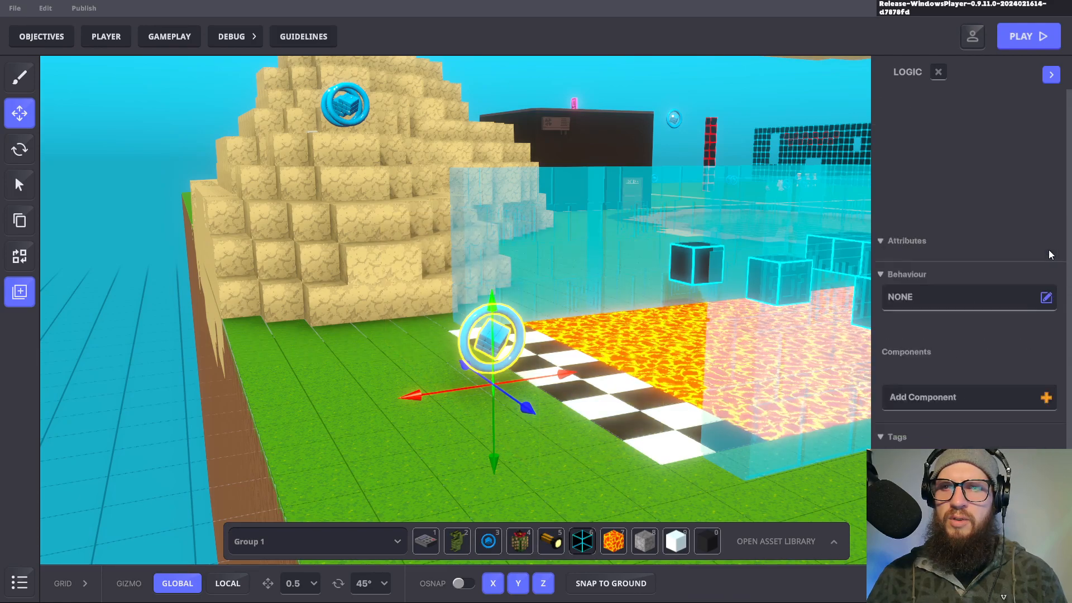
{"action": "left_click", "coordinate": [936, 258]}
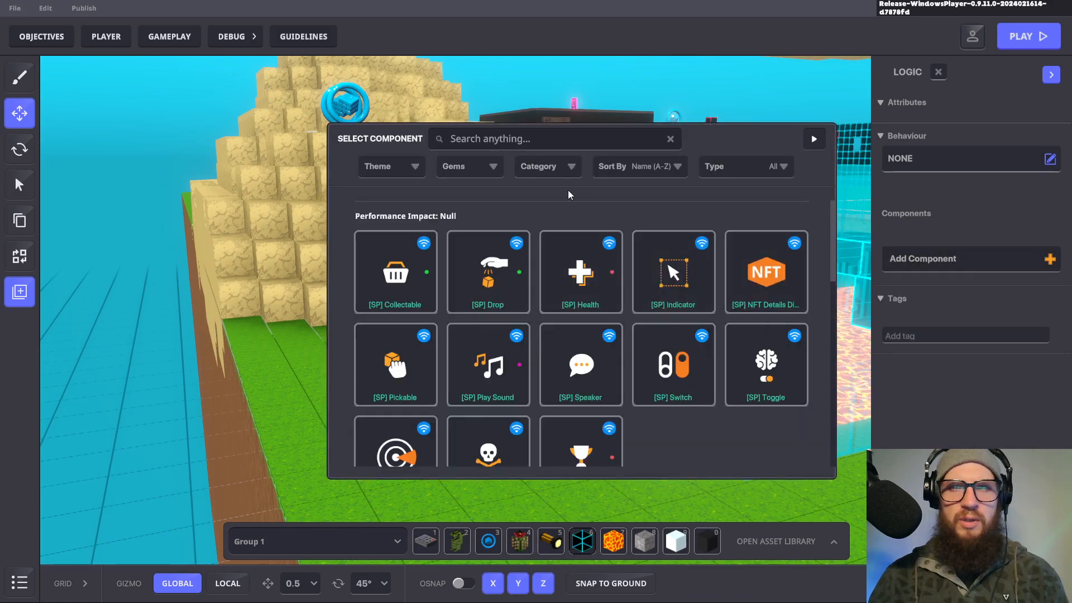
{"action": "type", "text": "vol"}
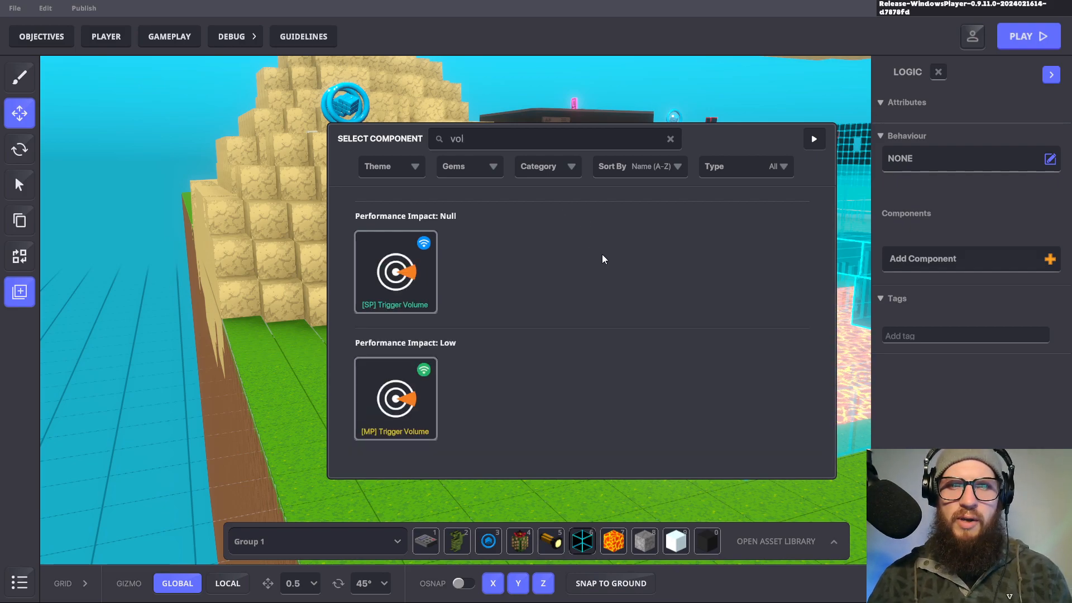
{"action": "left_click", "coordinate": [396, 400]}
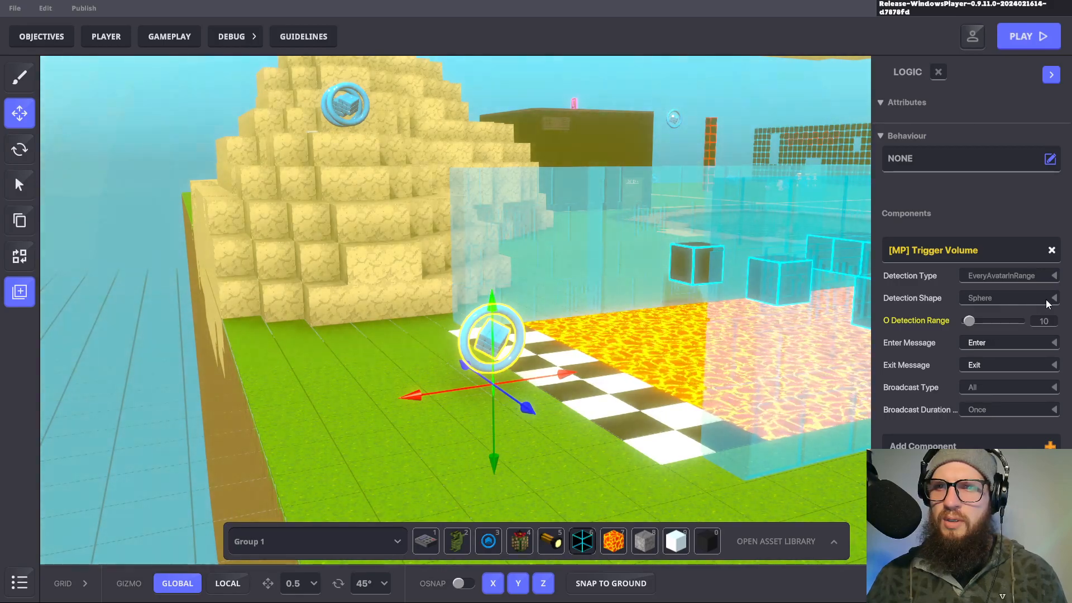
Step: Set the Trigger Volume's detection shape to Box with a detection area of X 2, Y 4, Z 5, and inspect its coverage
{"action": "left_click", "coordinate": [1046, 299]}
{"action": "left_click", "coordinate": [995, 324]}
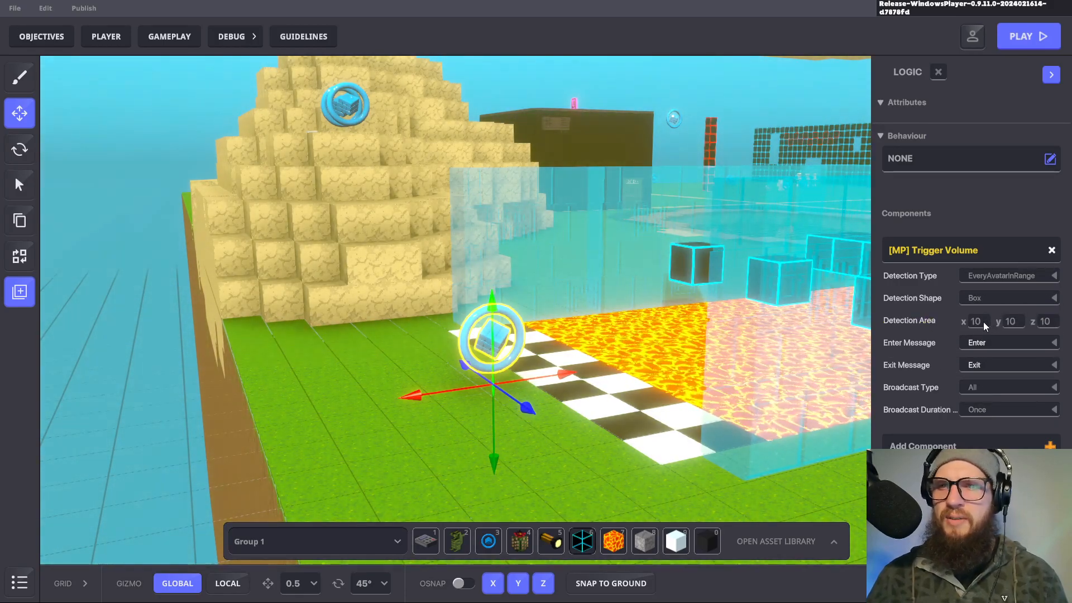
{"action": "left_click", "coordinate": [983, 321]}
{"action": "type", "text": "2"}
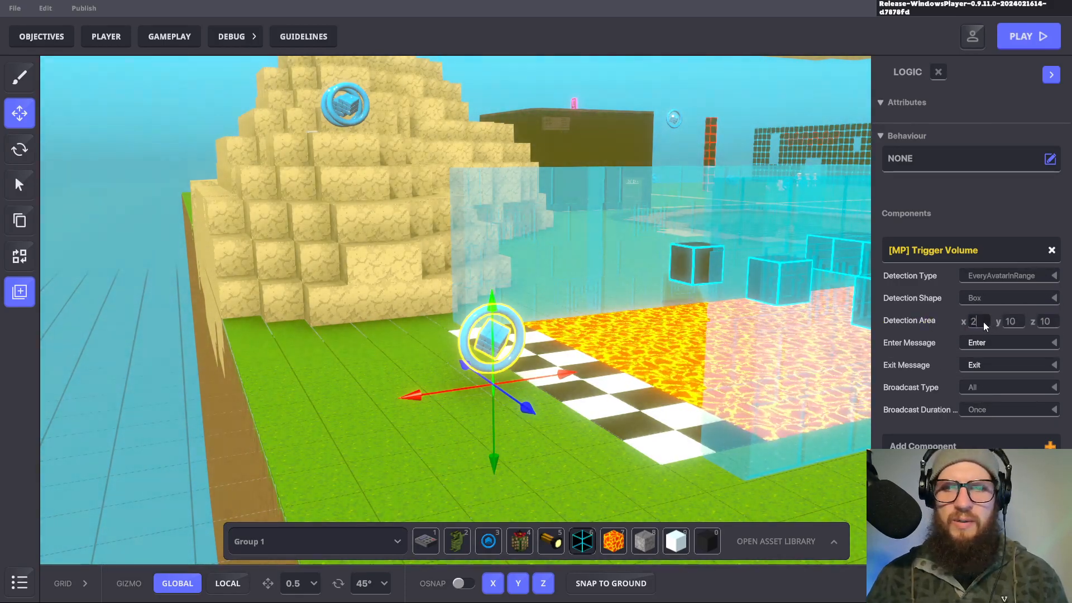
{"action": "left_click", "coordinate": [1015, 323]}
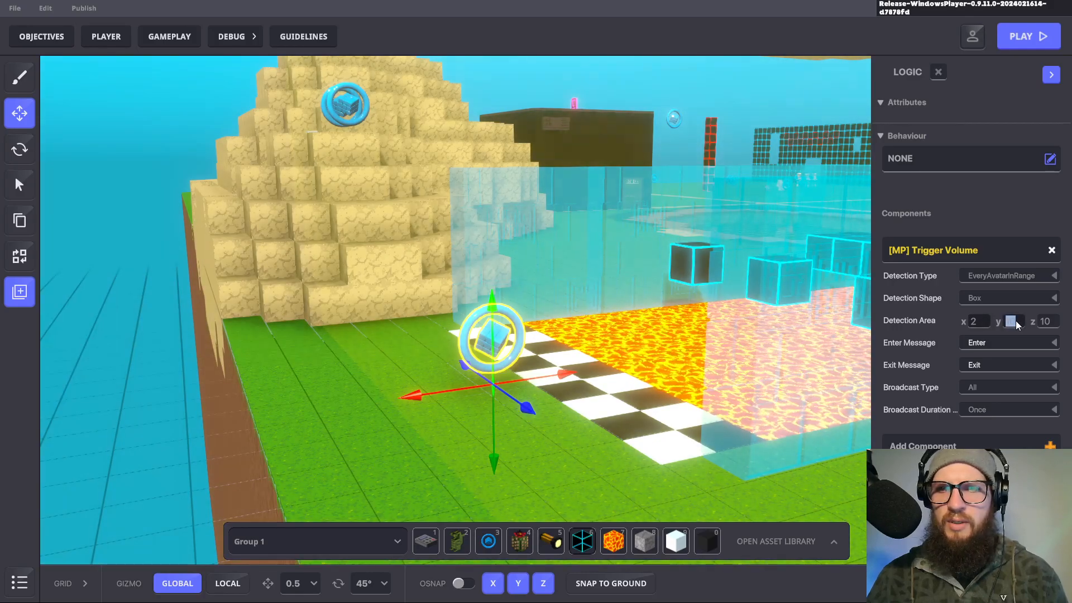
{"action": "type", "text": "2"}
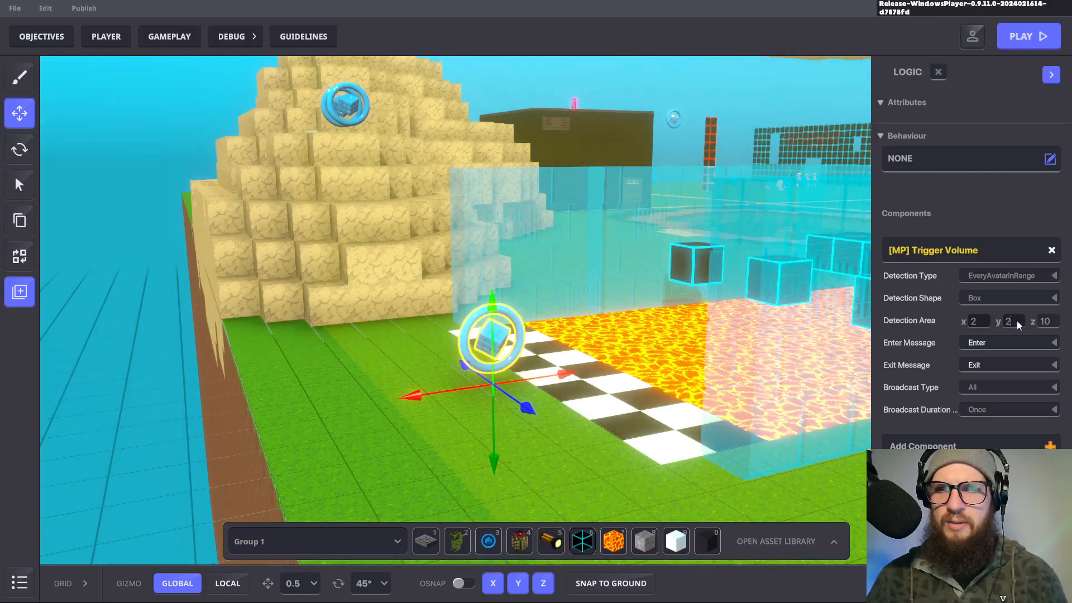
{"action": "left_click", "coordinate": [1015, 322]}
{"action": "type", "text": "4"}
{"action": "left_click", "coordinate": [1056, 323]}
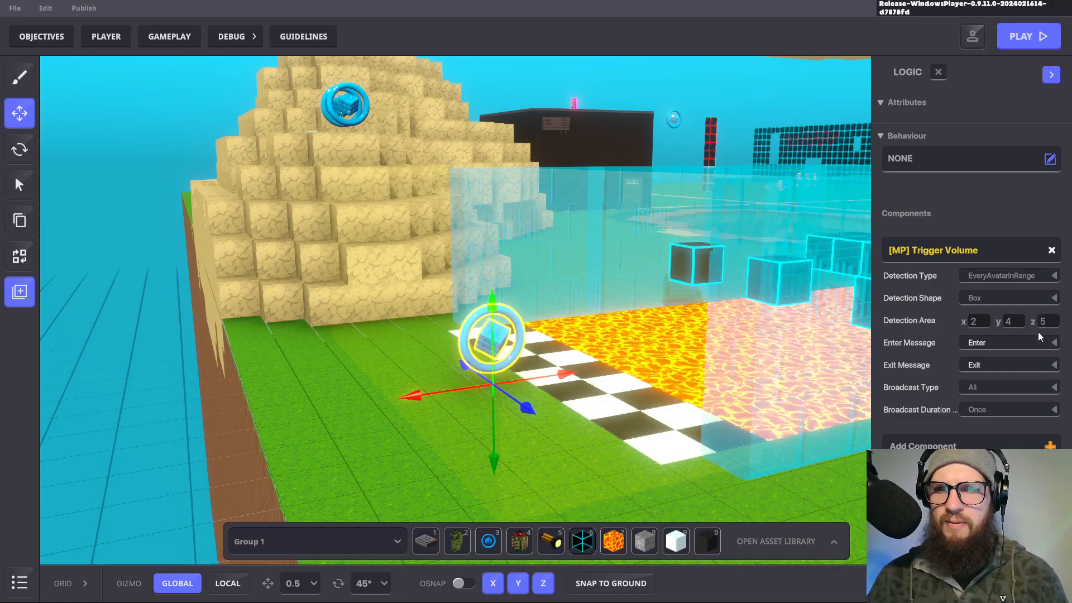
{"action": "right_click_drag", "start_coordinate": [602, 417], "coordinate": [676, 355]}
{"action": "left_click_drag", "start_coordinate": [674, 355], "coordinate": [696, 350]}
{"action": "right_click_drag", "start_coordinate": [557, 357], "coordinate": [492, 298]}
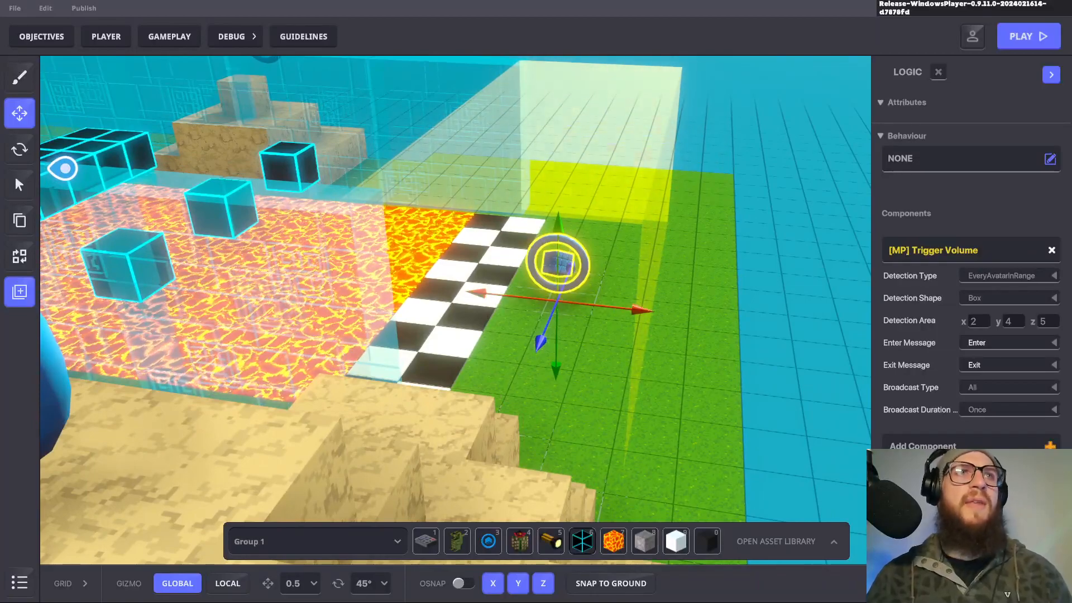
{"action": "key", "text": "super+Tab"}
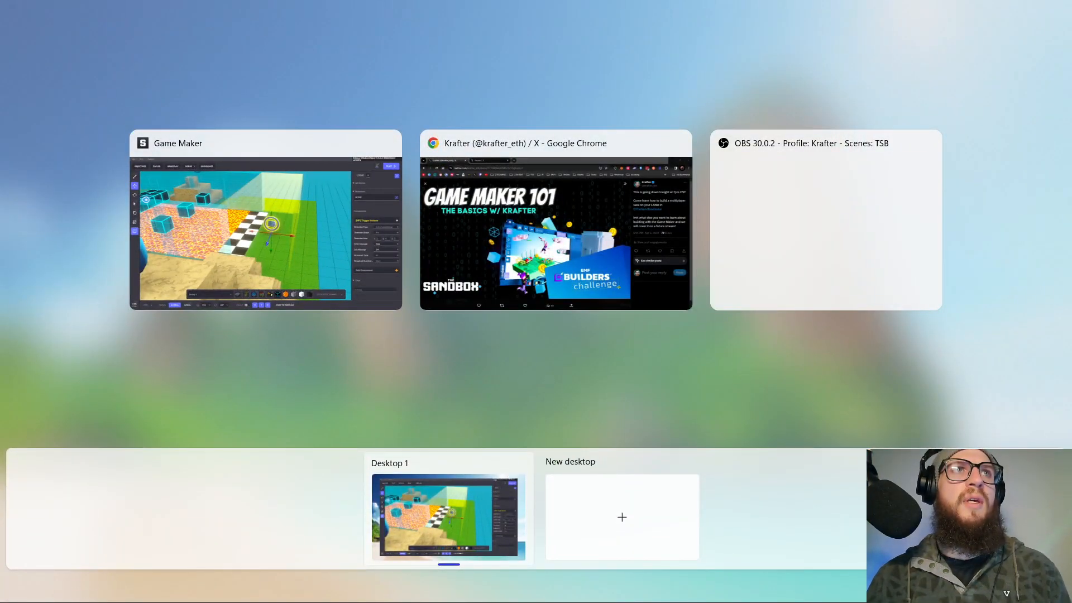
{"action": "key", "text": "super+Tab"}
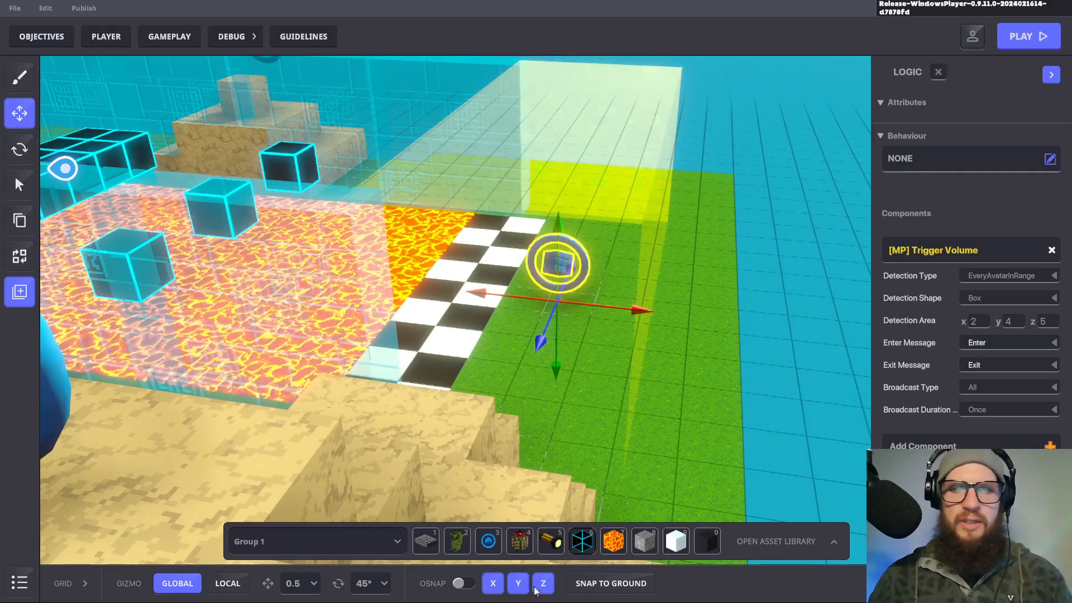
{"action": "key", "text": "super+Tab"}
{"action": "key", "text": "Escape"}
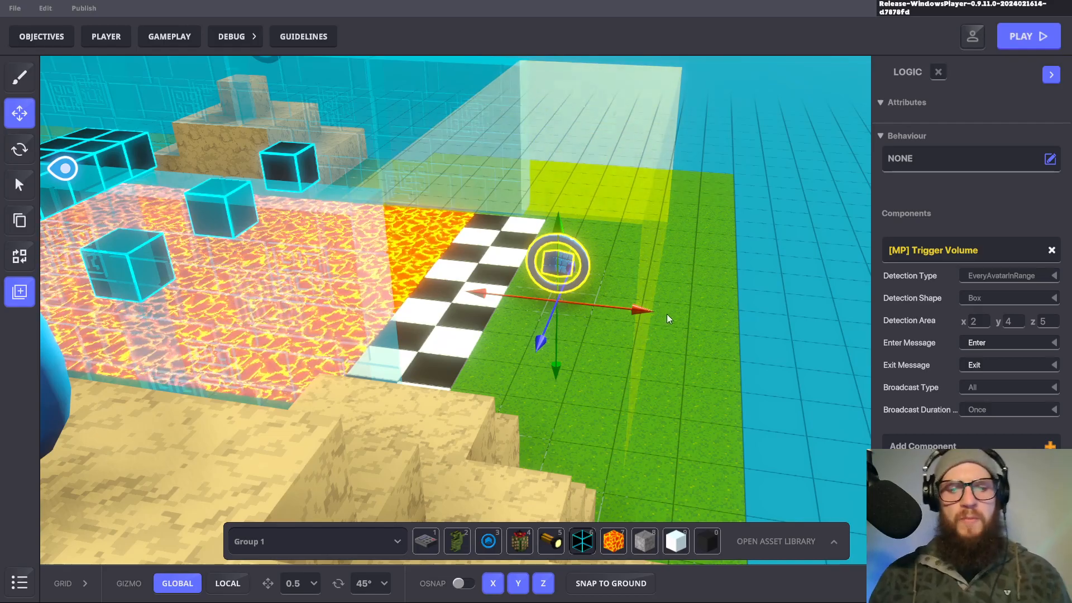
Step: Set the Trigger Volume's enter message to PAUSE.RACE and leave the exit message as Exit
{"action": "right_click_drag", "start_coordinate": [694, 296], "coordinate": [563, 295]}
{"action": "right_click_drag", "start_coordinate": [665, 282], "coordinate": [584, 303]}
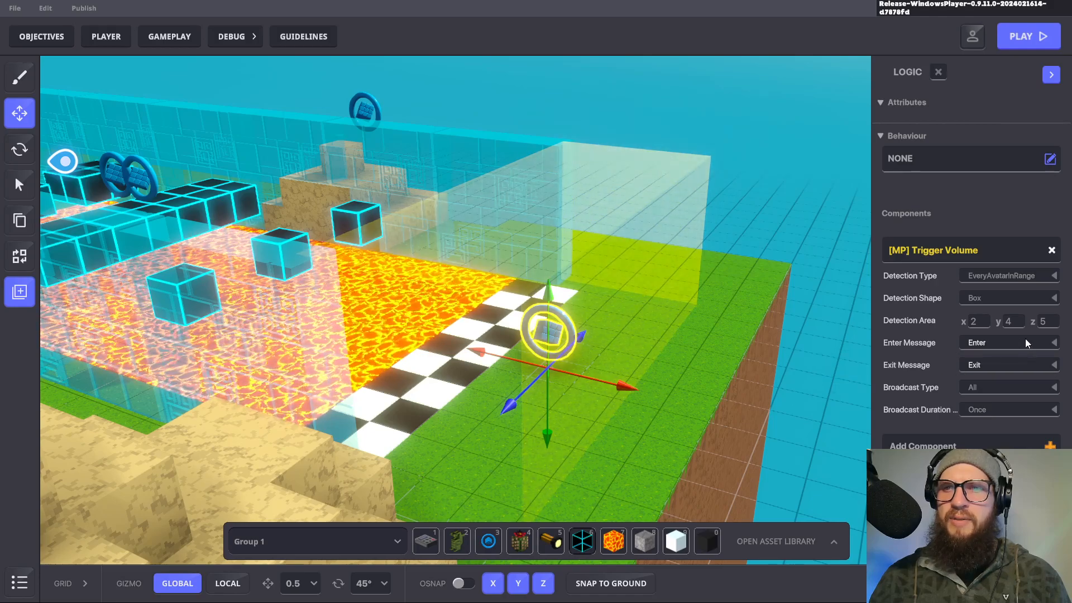
{"action": "left_click", "coordinate": [1054, 344]}
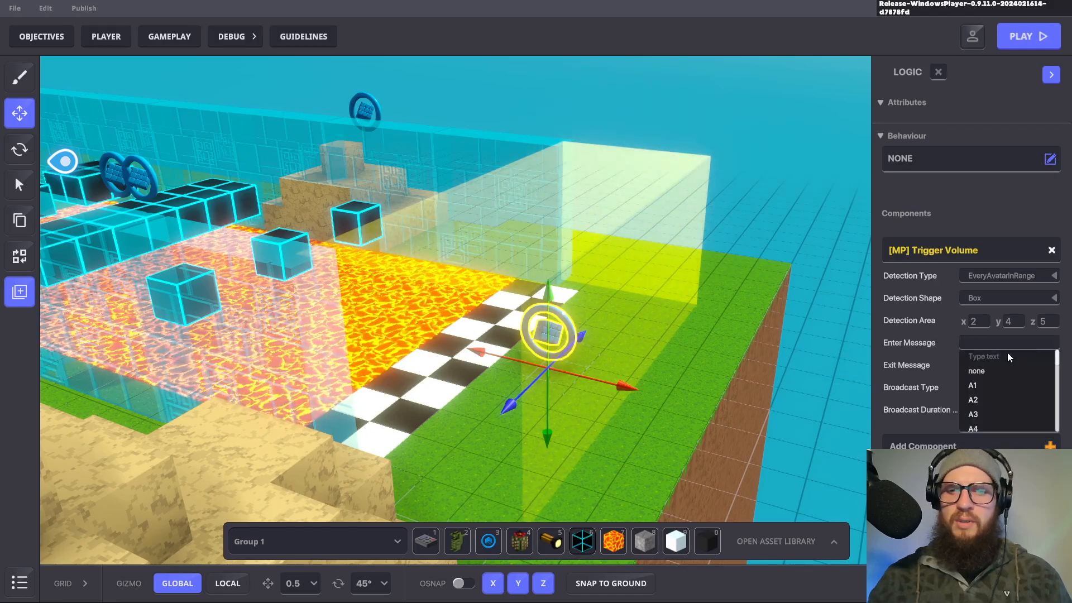
{"action": "type", "text": "pau"}
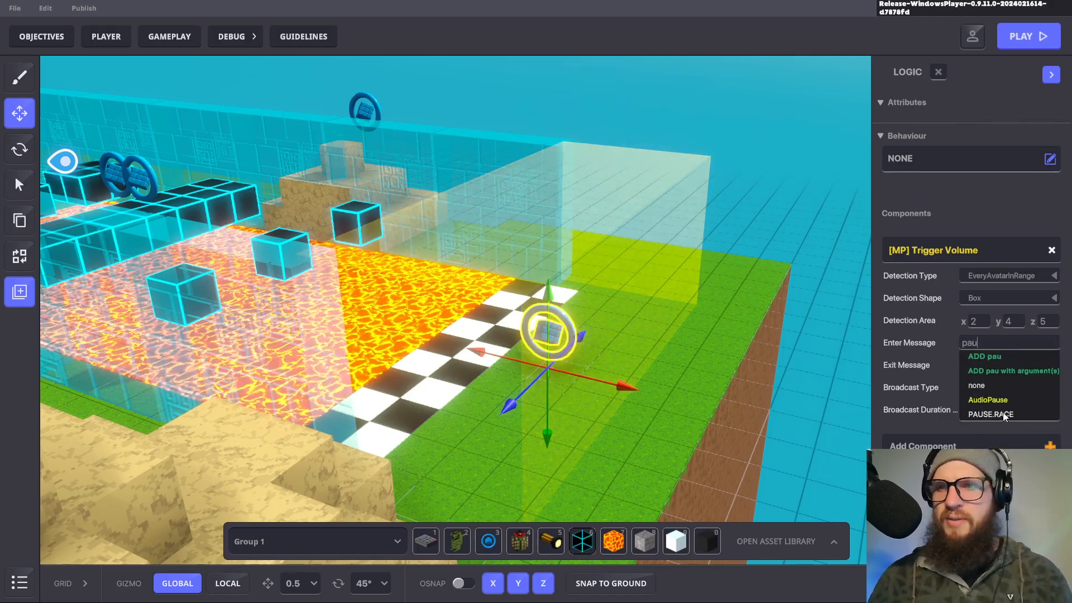
{"action": "left_click", "coordinate": [995, 414]}
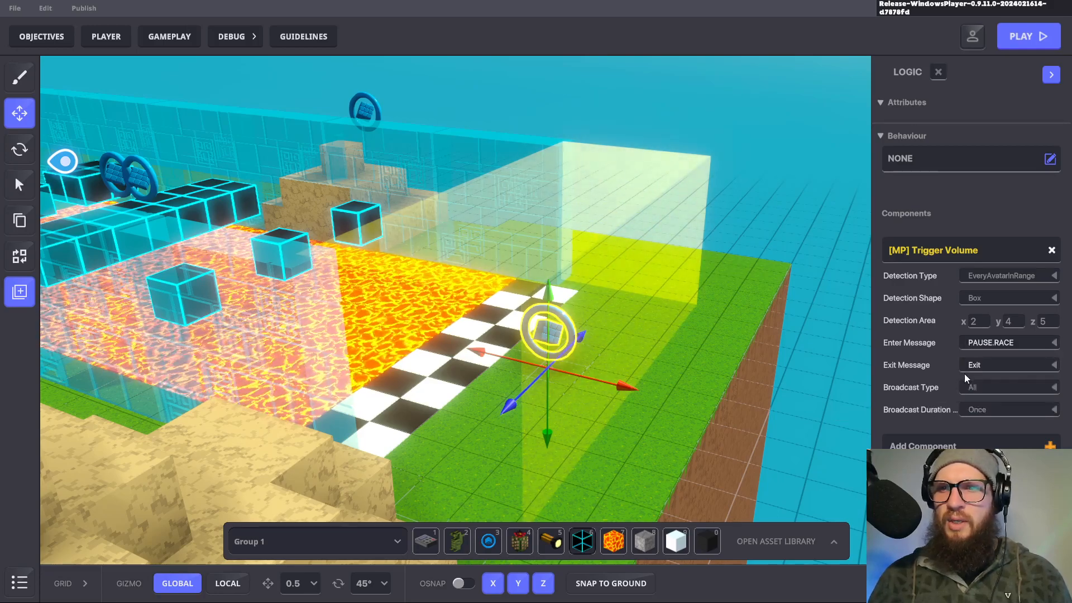
{"action": "left_click", "coordinate": [1054, 366]}
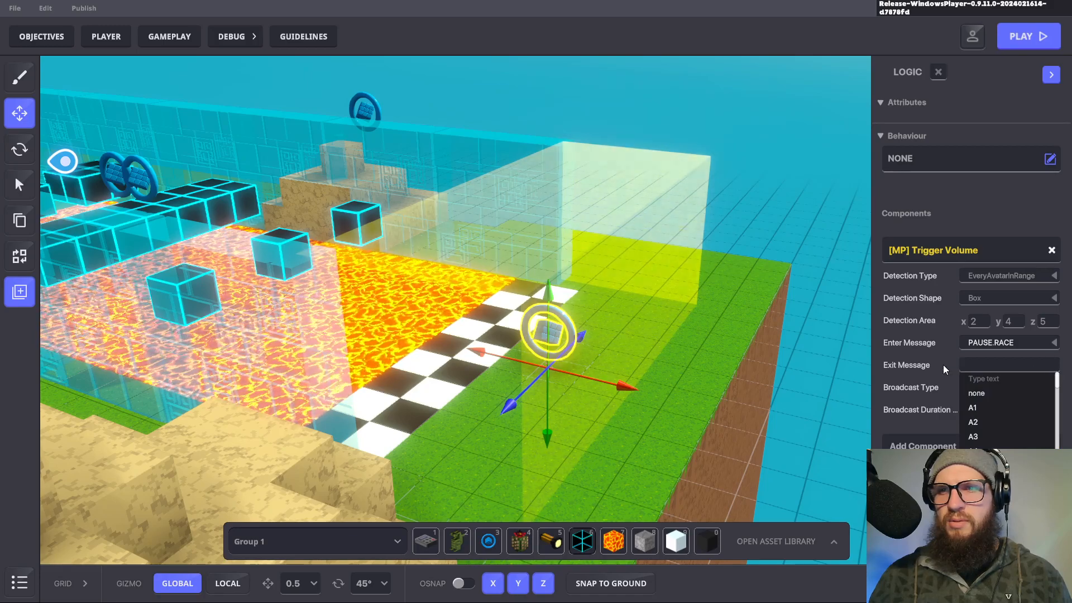
{"action": "left_click", "coordinate": [944, 365]}
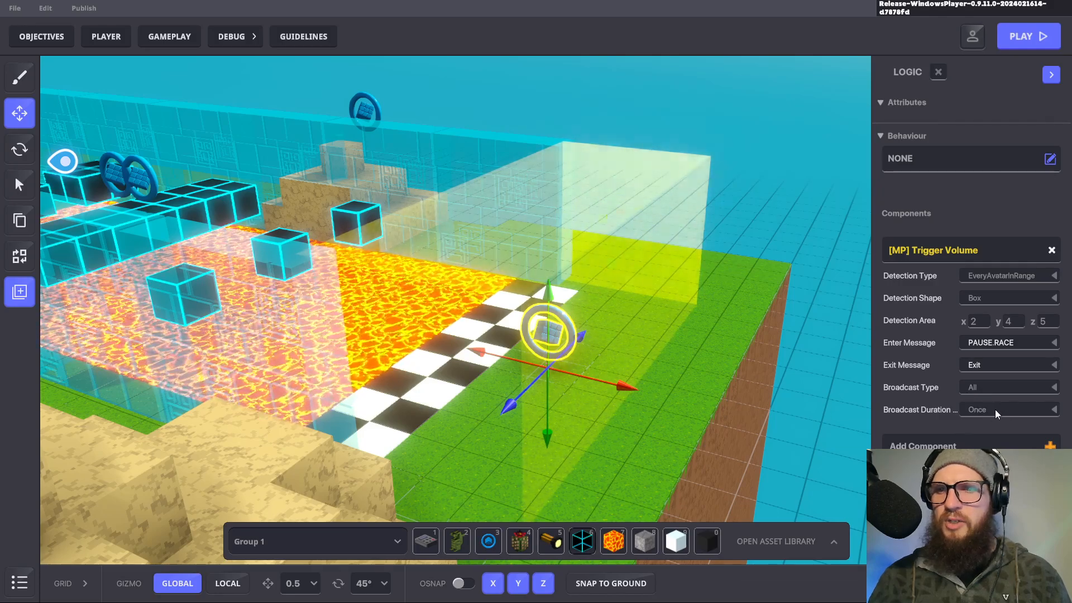
Step: Try the Duration option as the Trigger Volume's broadcast duration type and review the duration and delay fields in the asset's properties
{"action": "left_click", "coordinate": [1043, 411]}
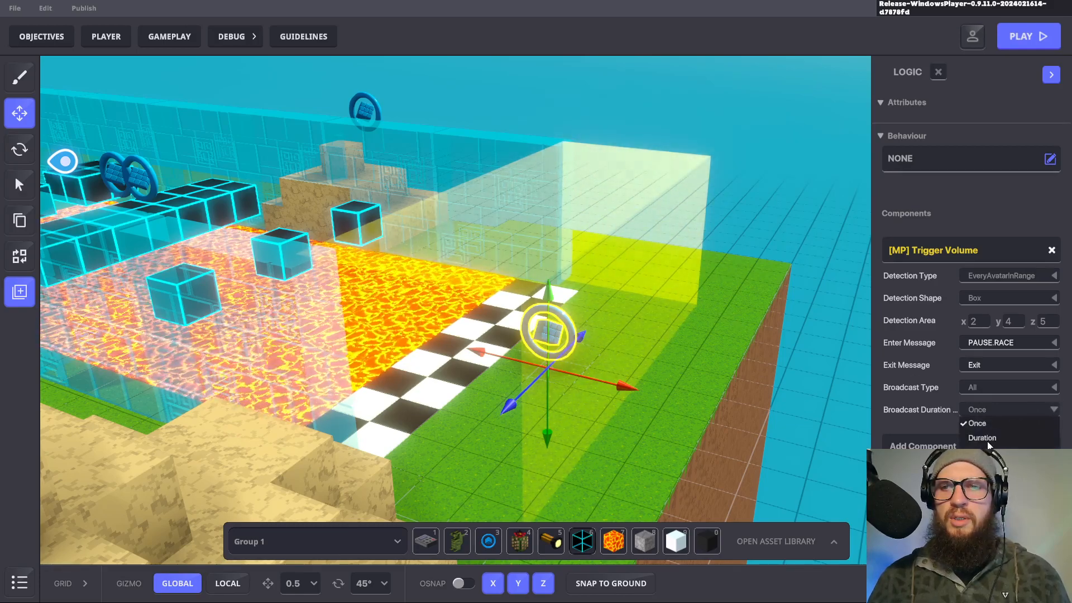
{"action": "left_click", "coordinate": [986, 440]}
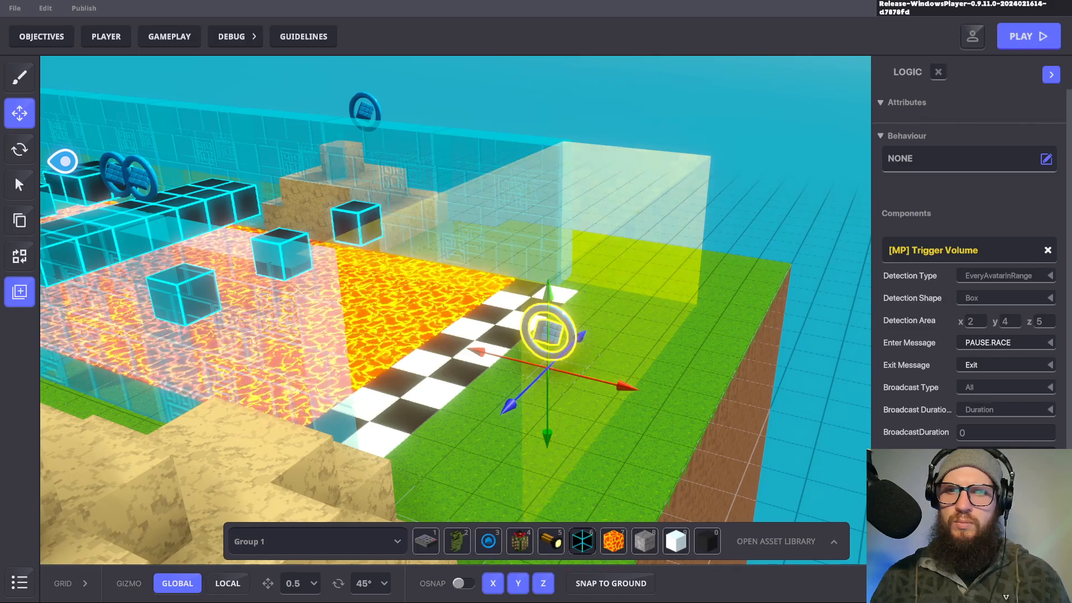
{"action": "left_click", "coordinate": [624, 370]}
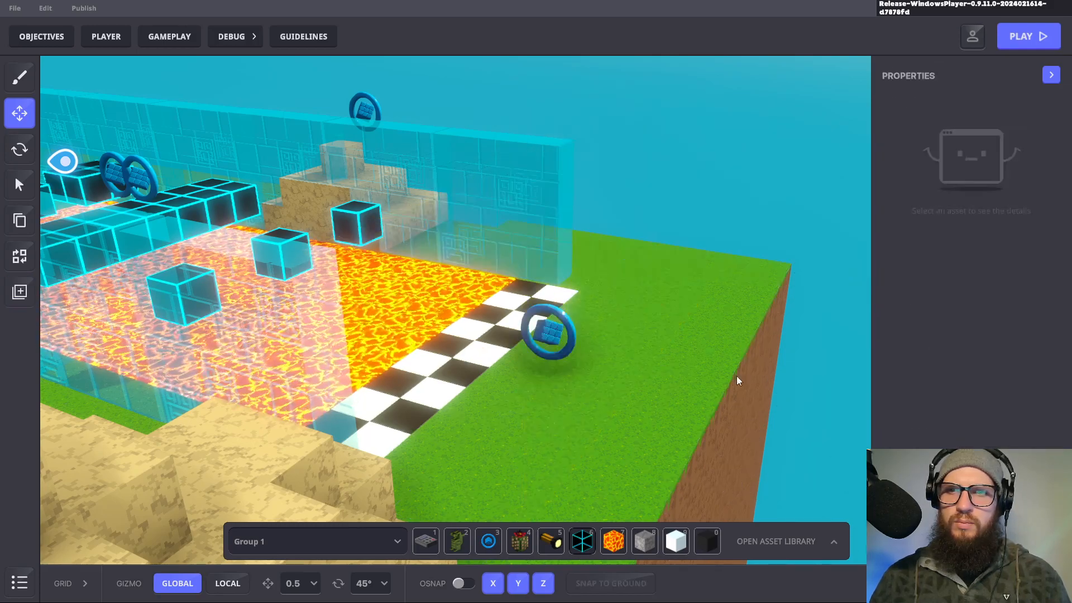
{"action": "left_click", "coordinate": [548, 330]}
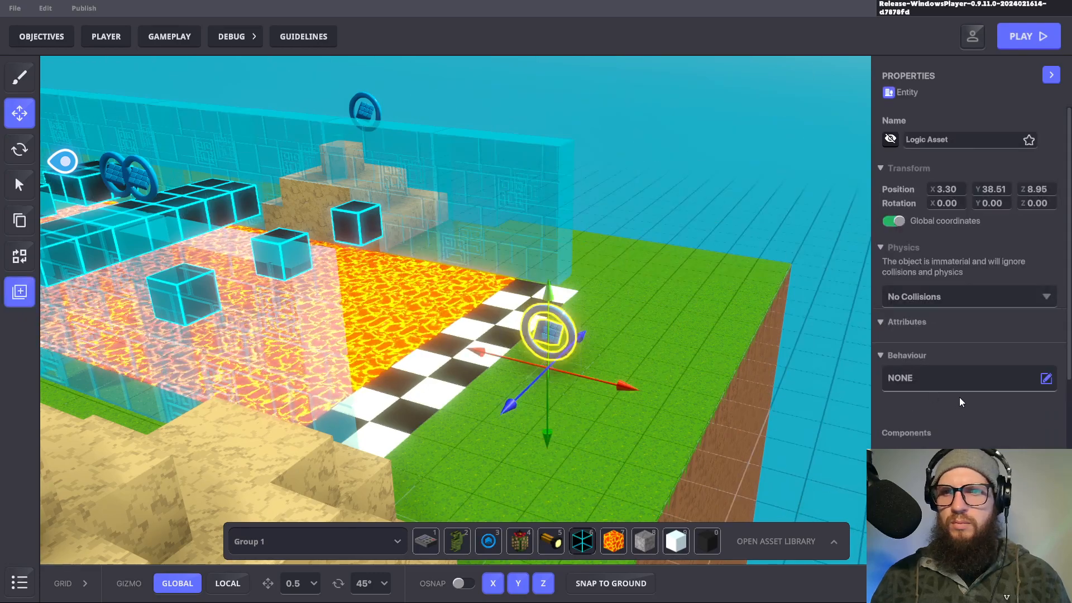
{"action": "scroll", "coordinate": [959, 402], "scroll_direction": "down", "scroll_amount": 5}
{"action": "scroll", "coordinate": [959, 406], "scroll_direction": "up", "scroll_amount": 2}
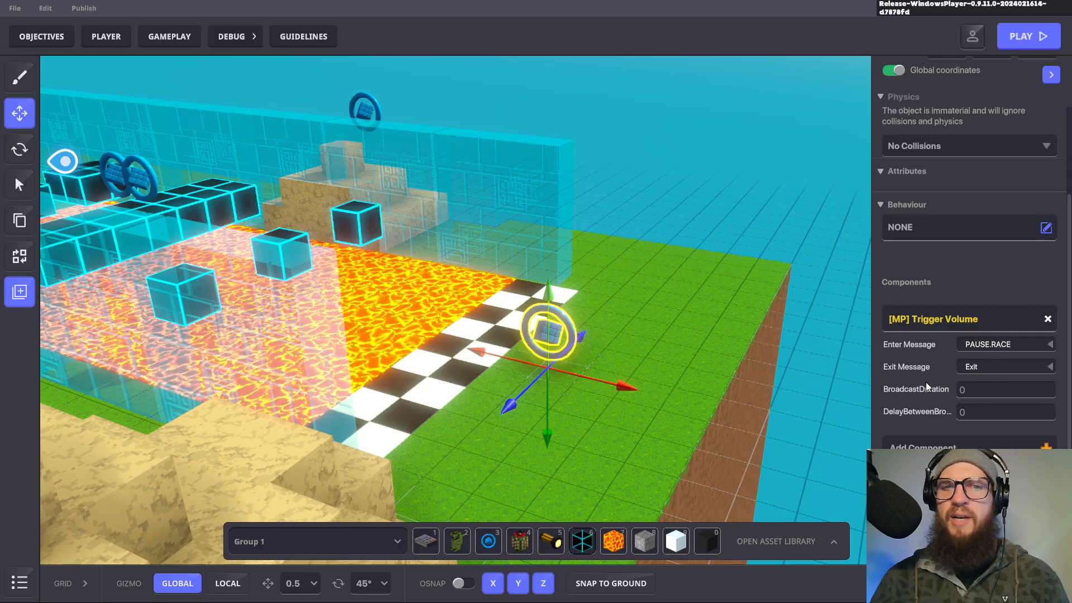
{"action": "right_click_drag", "start_coordinate": [653, 338], "coordinate": [702, 410]}
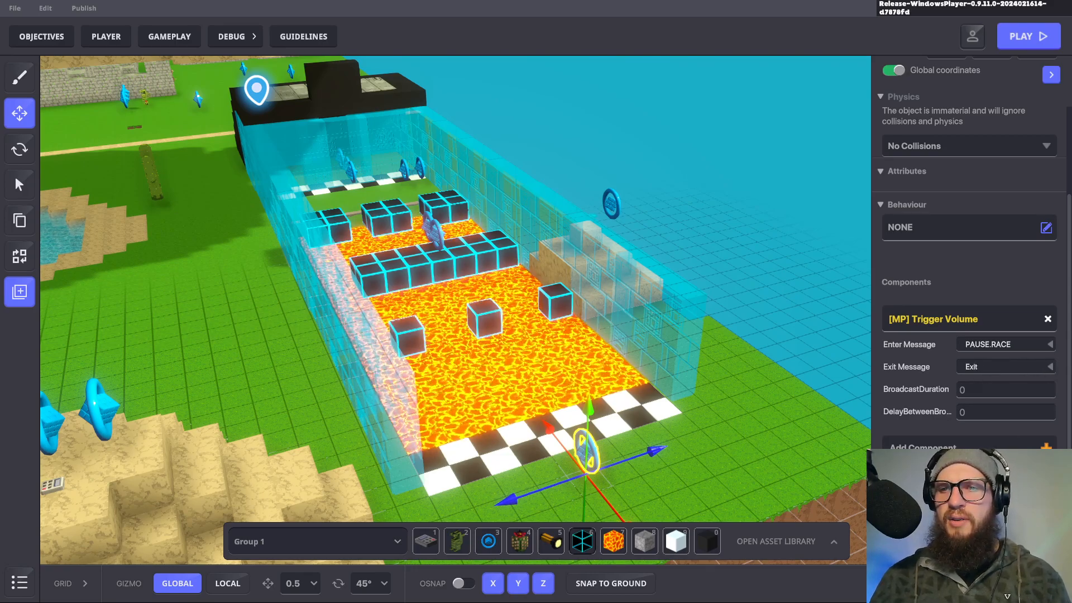
Step: Set the Trigger Volume's broadcast duration type back to Once and deselect the logic asset
{"action": "left_click", "coordinate": [1048, 410]}
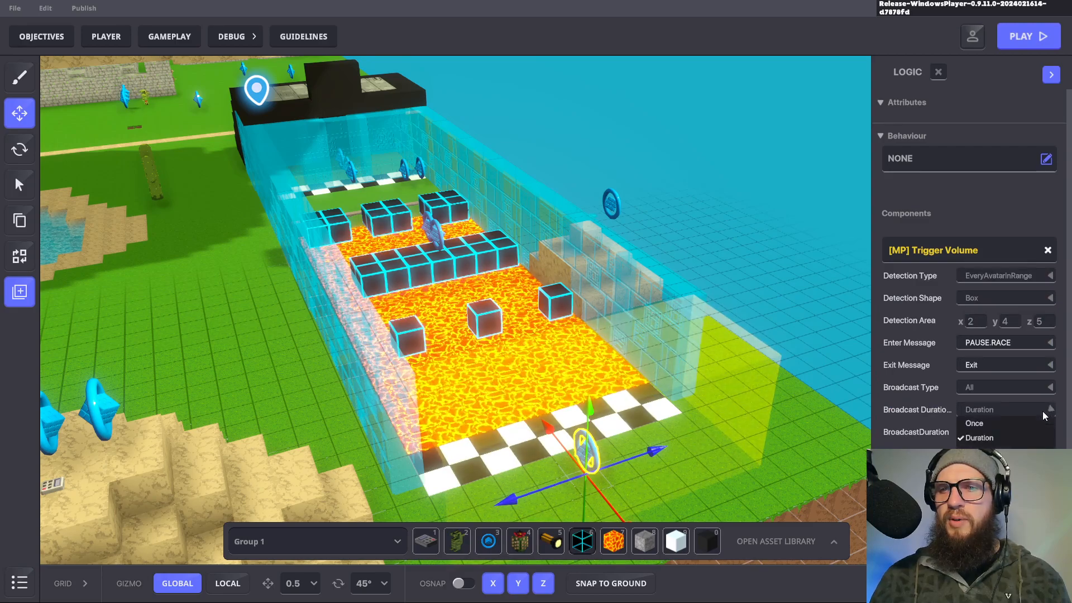
{"action": "left_click", "coordinate": [974, 423]}
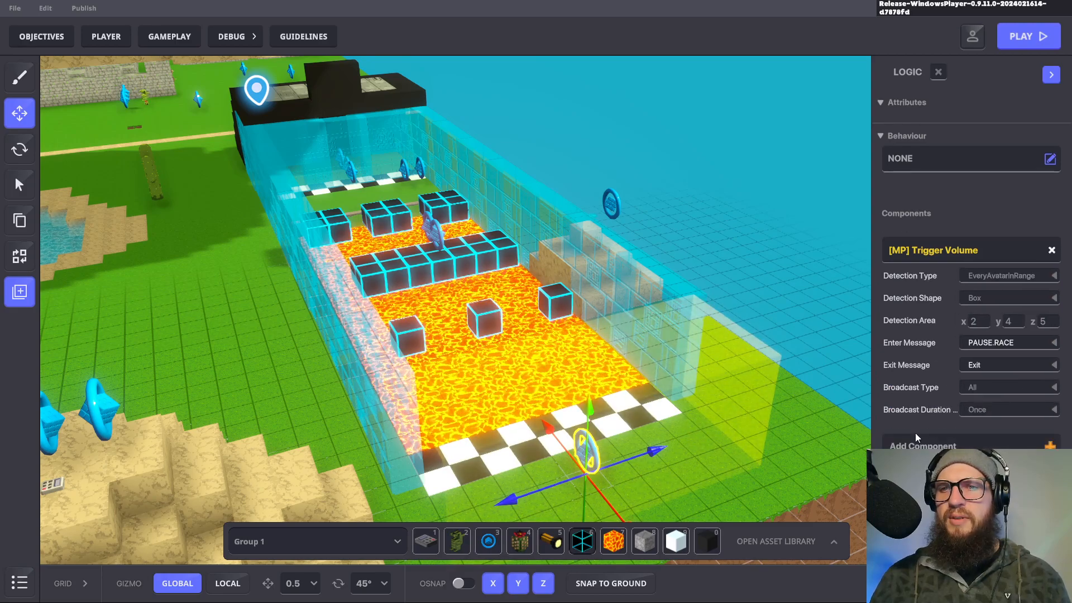
{"action": "left_click", "coordinate": [801, 453]}
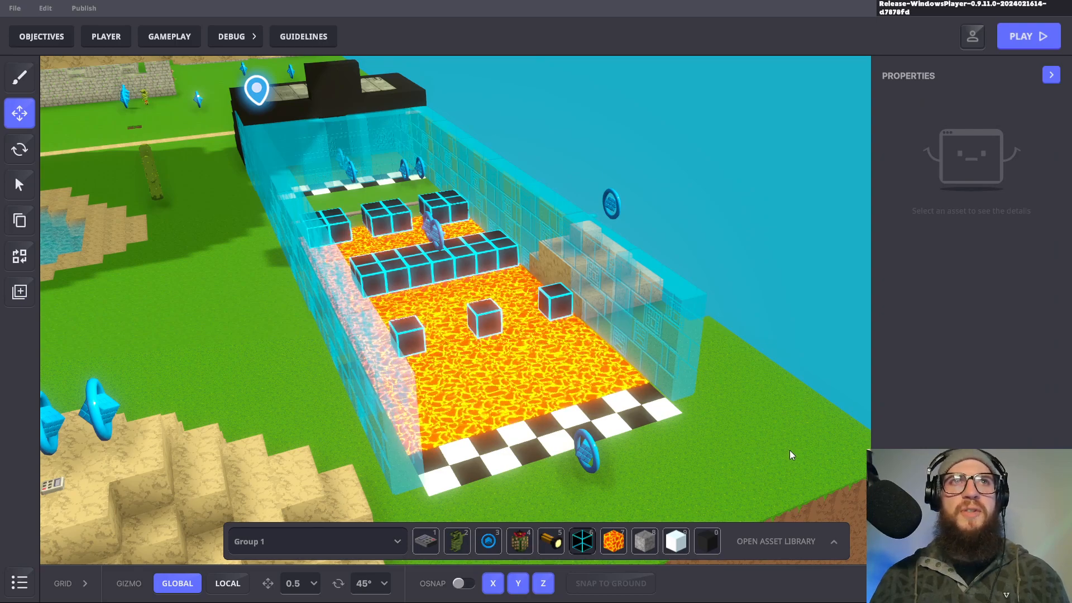
Step: Reselect the logic asset beside the finish line and review its Trigger Volume logic settings
{"action": "right_click_drag", "start_coordinate": [790, 465], "coordinate": [725, 466]}
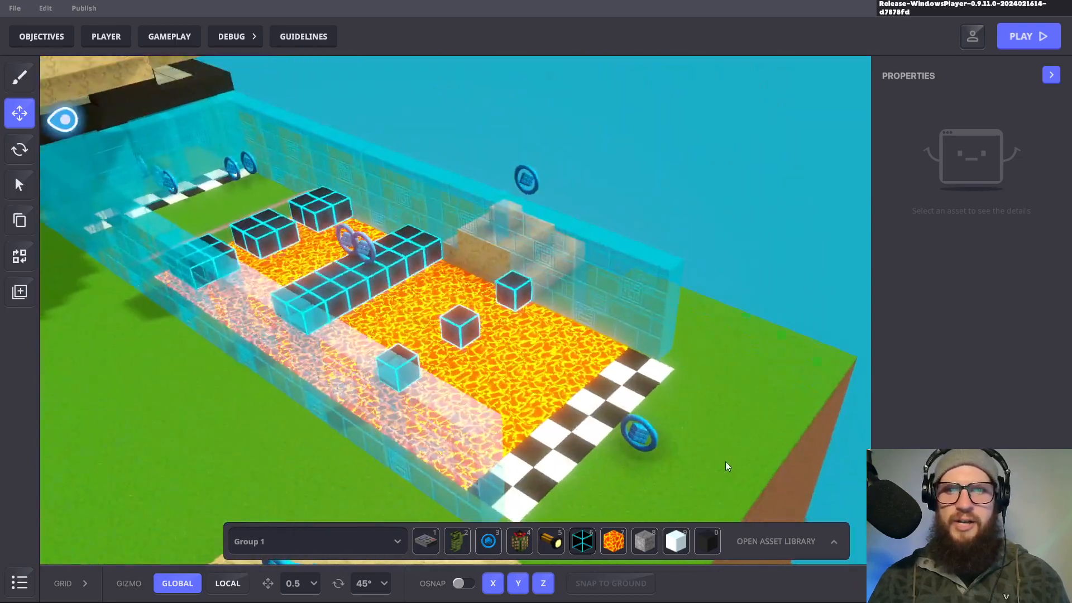
{"action": "left_click", "coordinate": [639, 436]}
{"action": "scroll", "coordinate": [986, 405], "scroll_direction": "down", "scroll_amount": 5}
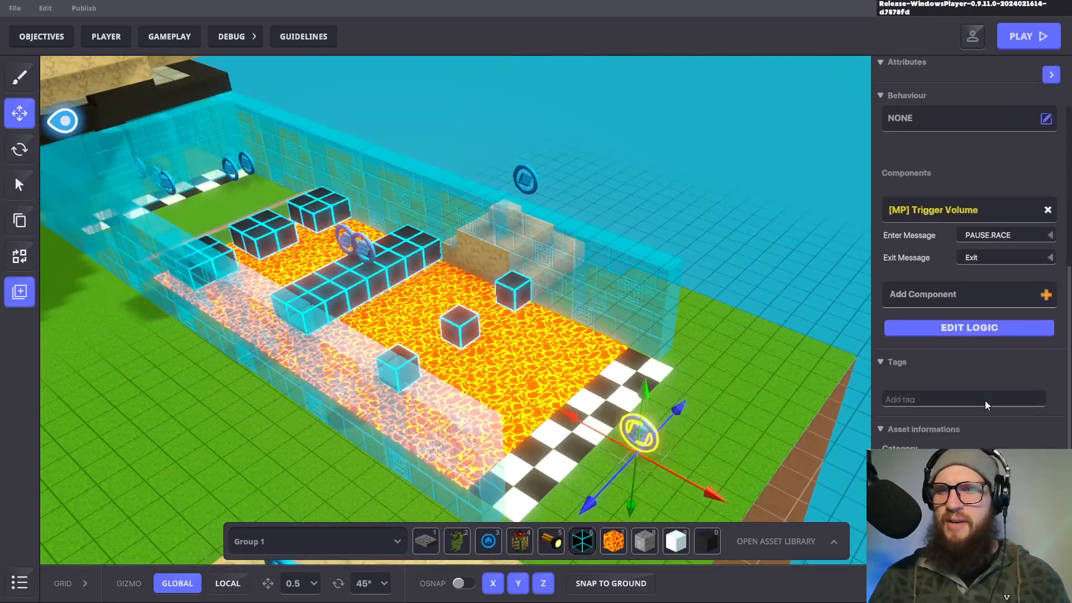
{"action": "left_click", "coordinate": [982, 328]}
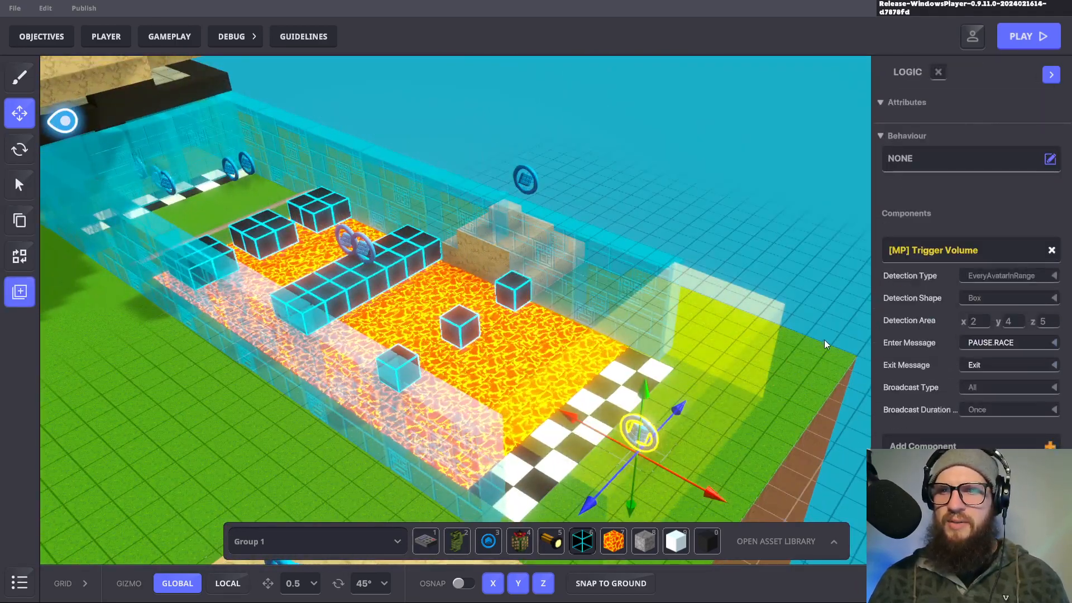
{"action": "left_click", "coordinate": [829, 372]}
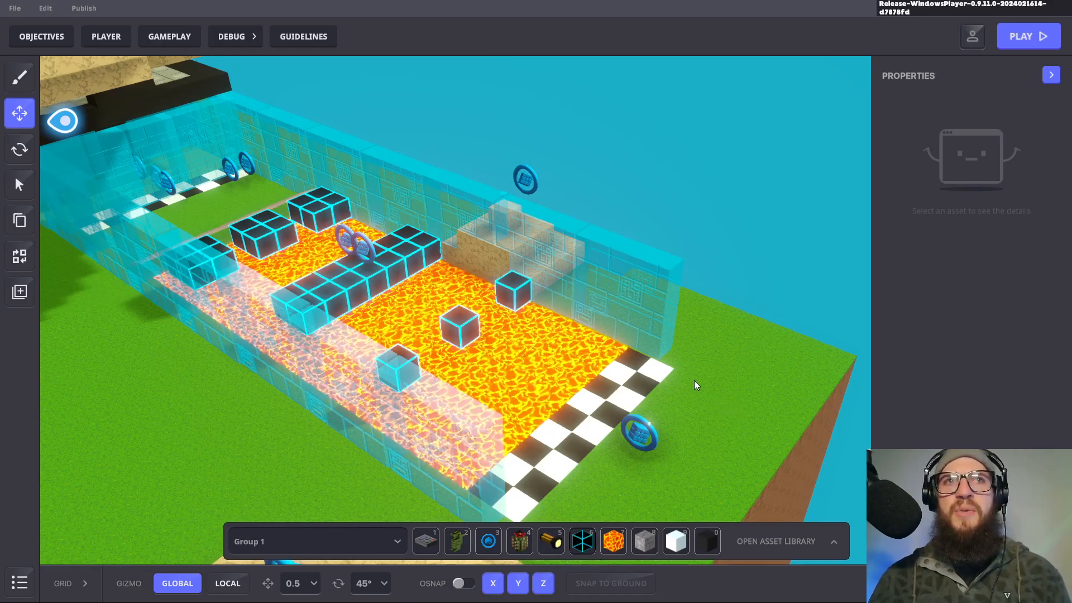
Step: Start a playtest of the experience and run the avatar over the black building and past the checkered start line
{"action": "right_click_drag", "start_coordinate": [725, 395], "coordinate": [650, 384]}
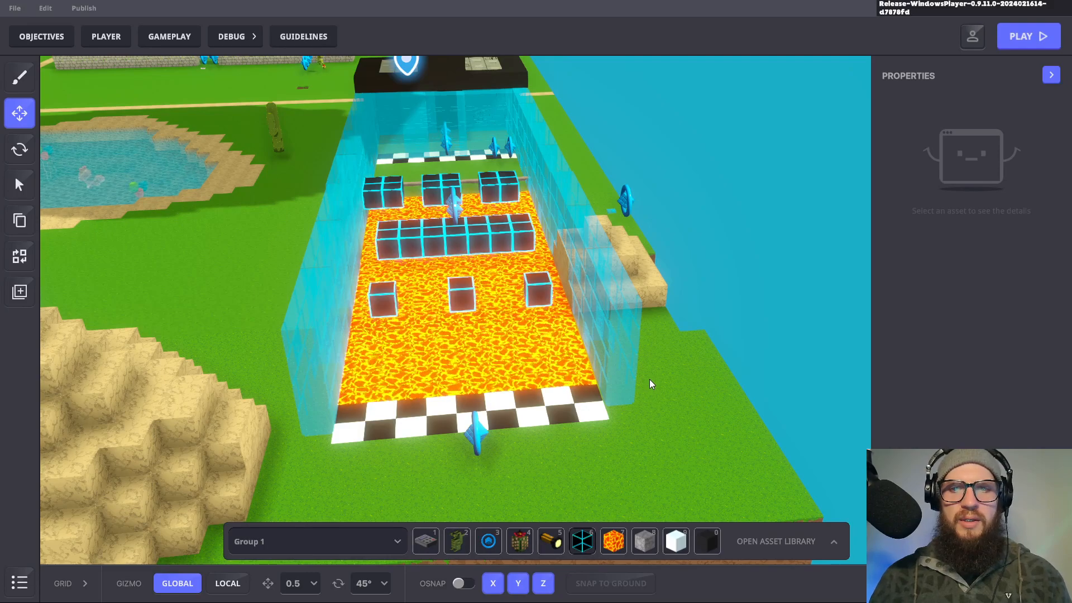
{"action": "key", "text": "ctrl+p"}
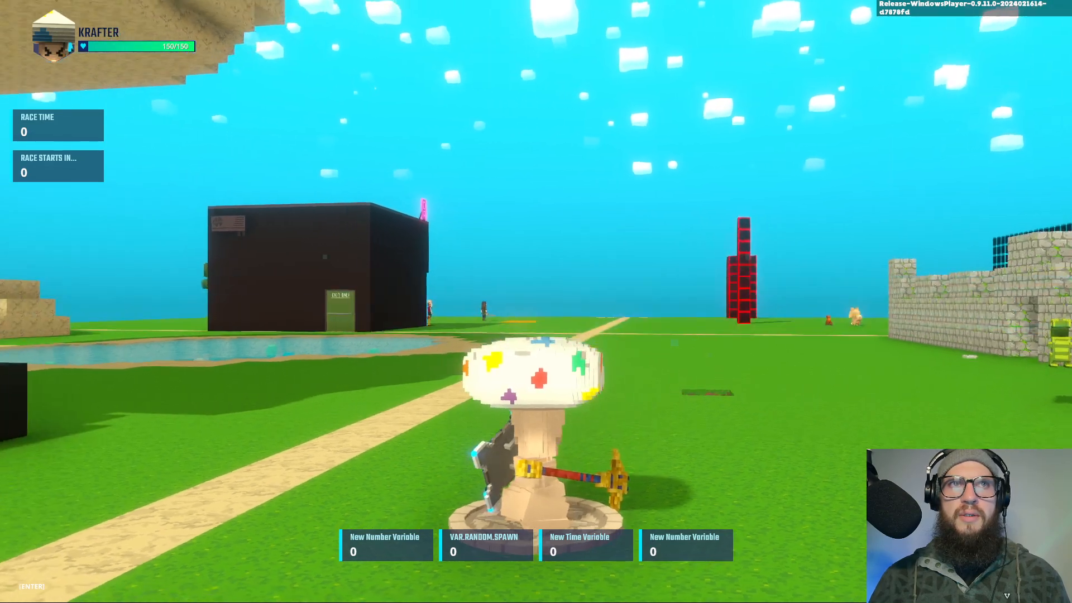
{"action": "key", "text": "w"}
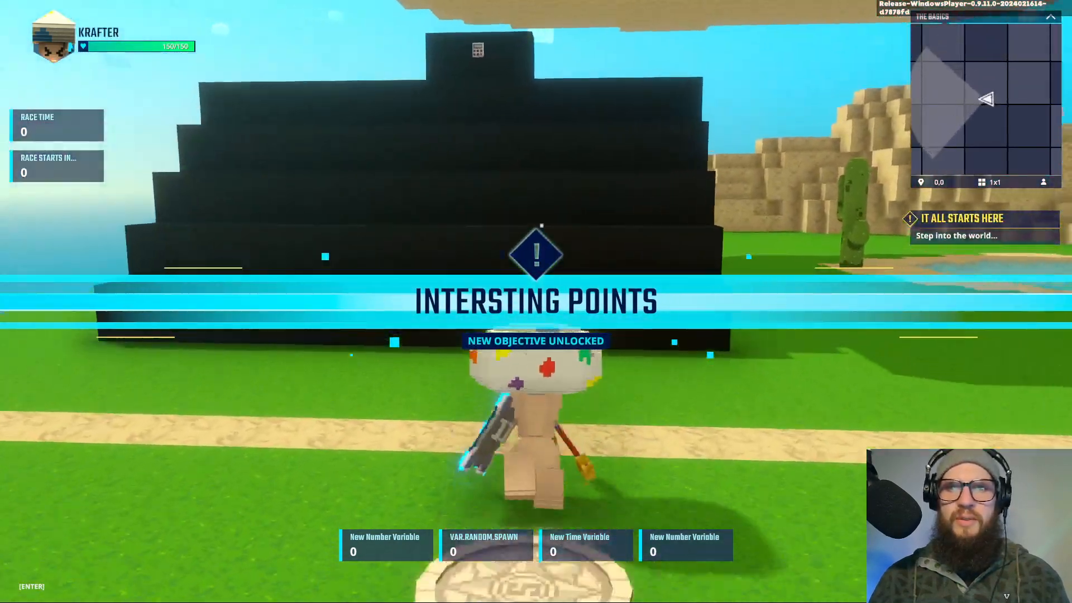
{"action": "key", "text": "w"}
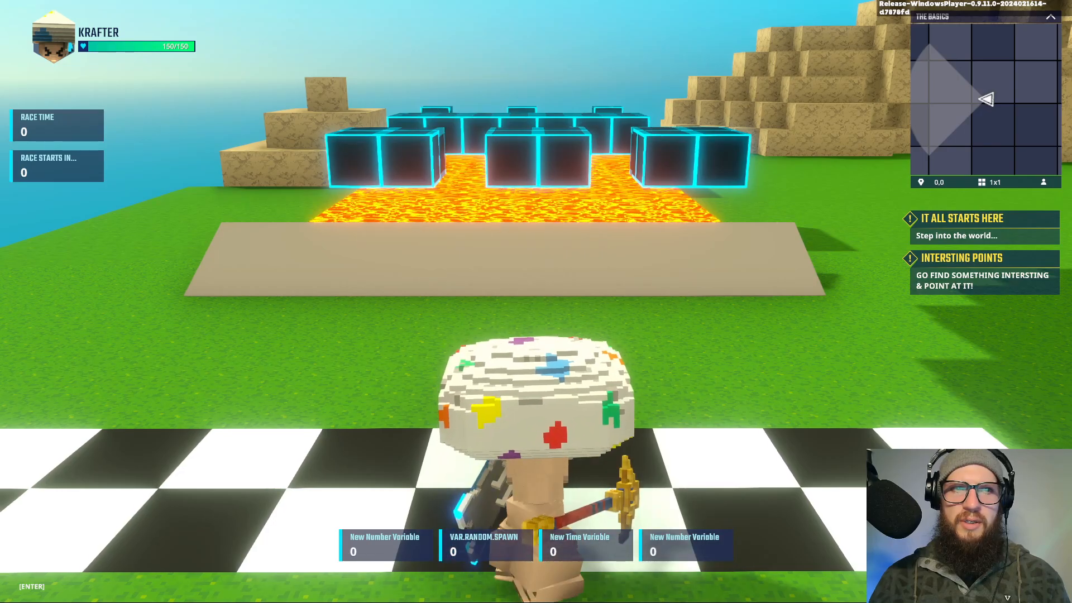
{"action": "key", "text": "w"}
{"action": "key", "text": "w"}
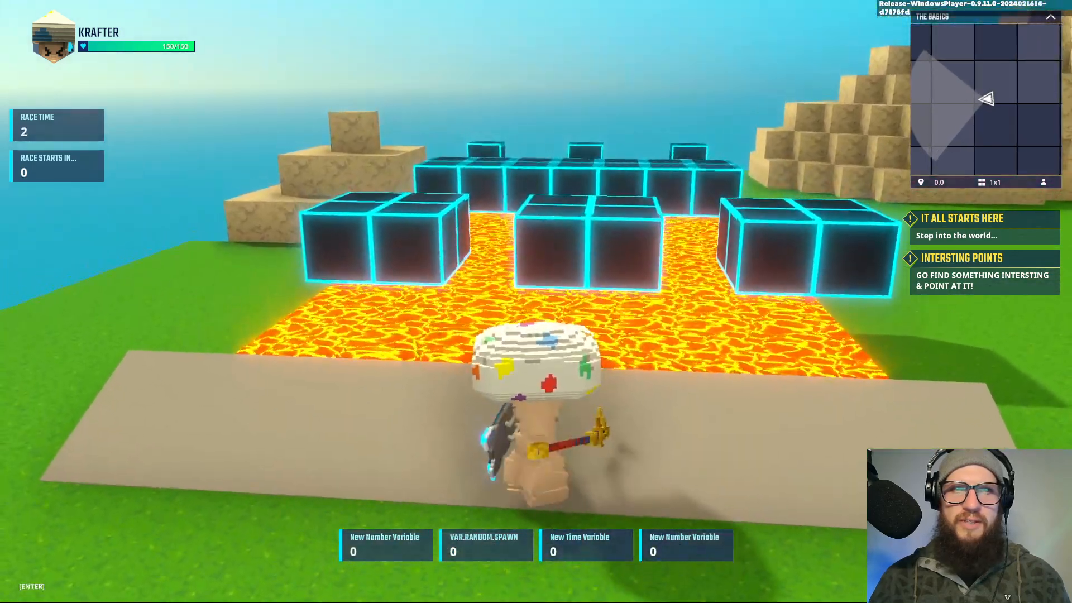
Step: Jump the avatar across the glowing blocks over the lava and onto the checkered finish line
{"action": "key", "text": "w"}
{"action": "key", "text": "space"}
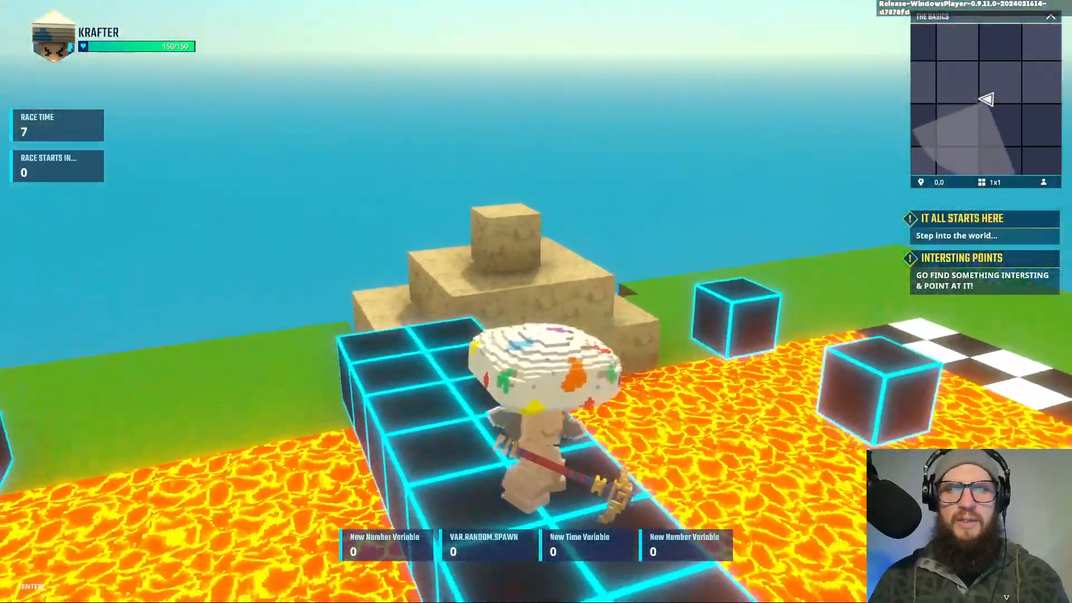
{"action": "key", "text": "w"}
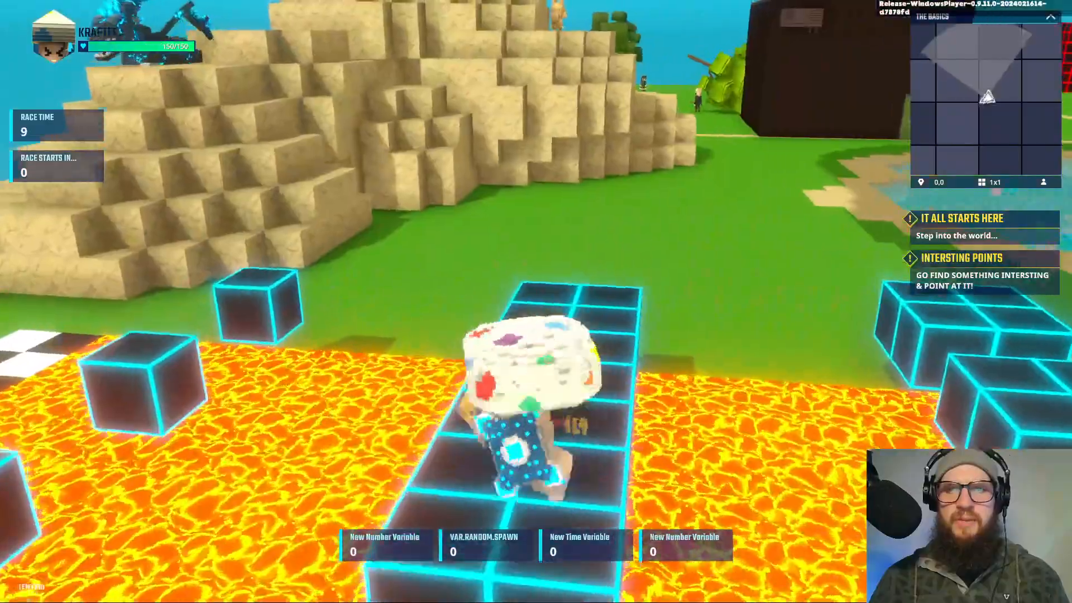
{"action": "key", "text": "w"}
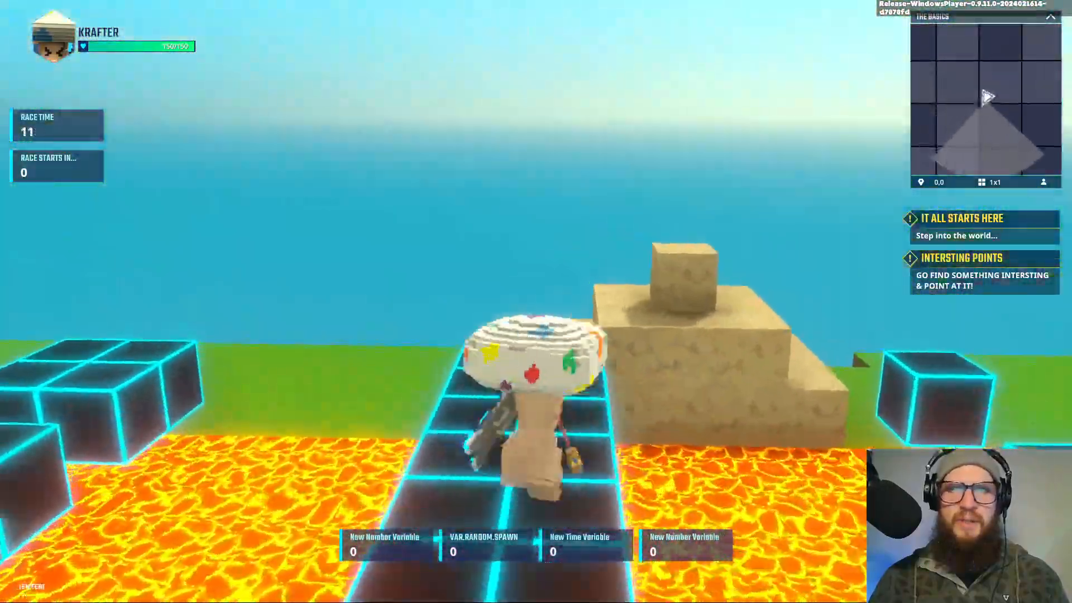
{"action": "key", "text": "w"}
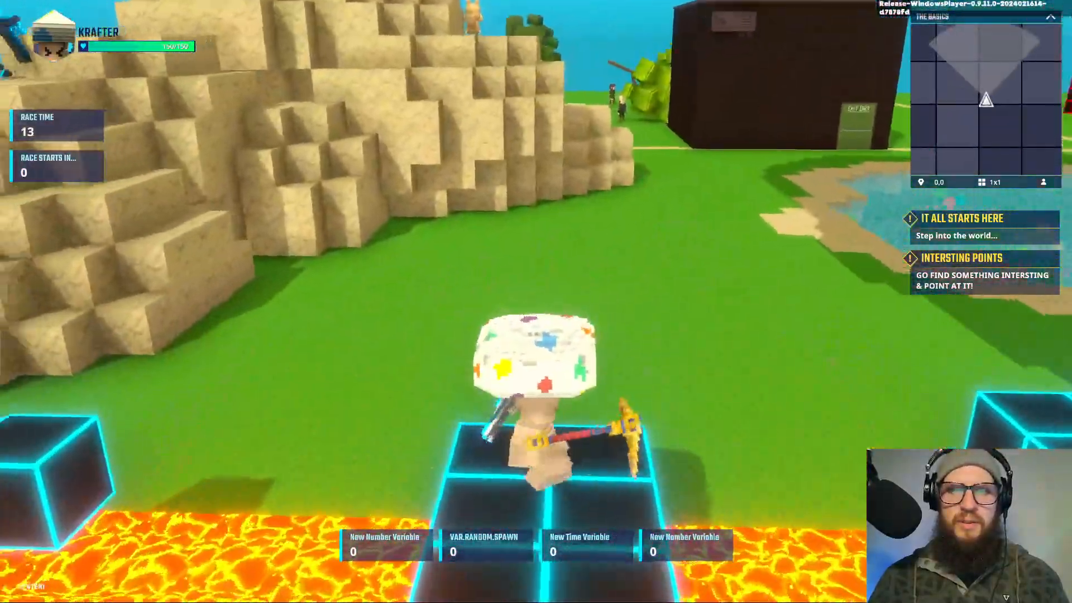
{"action": "key", "text": "space"}
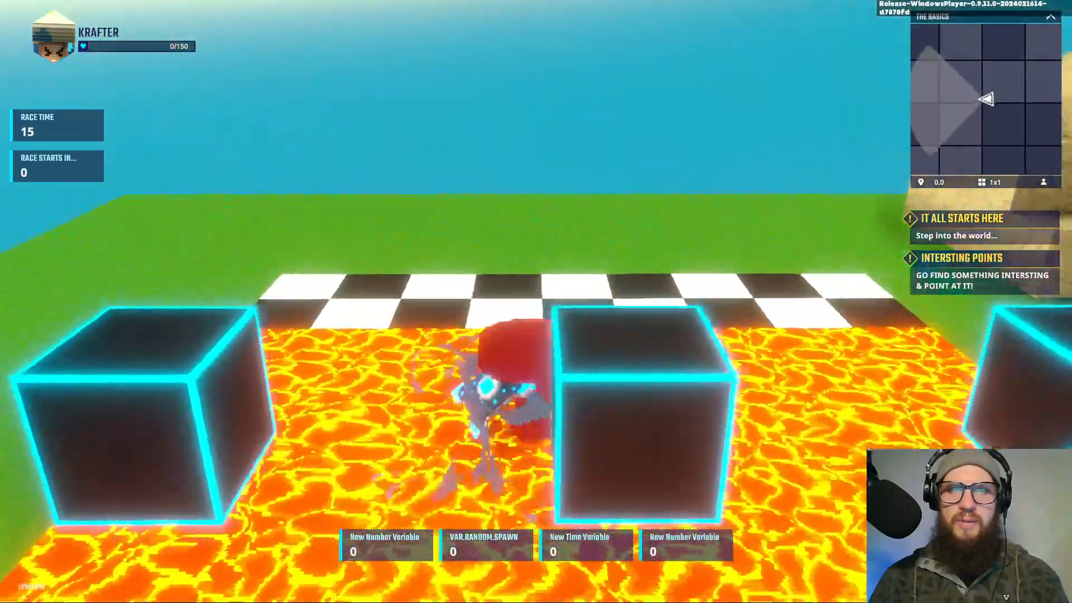
{"action": "key", "text": "w"}
{"action": "key", "text": "space"}
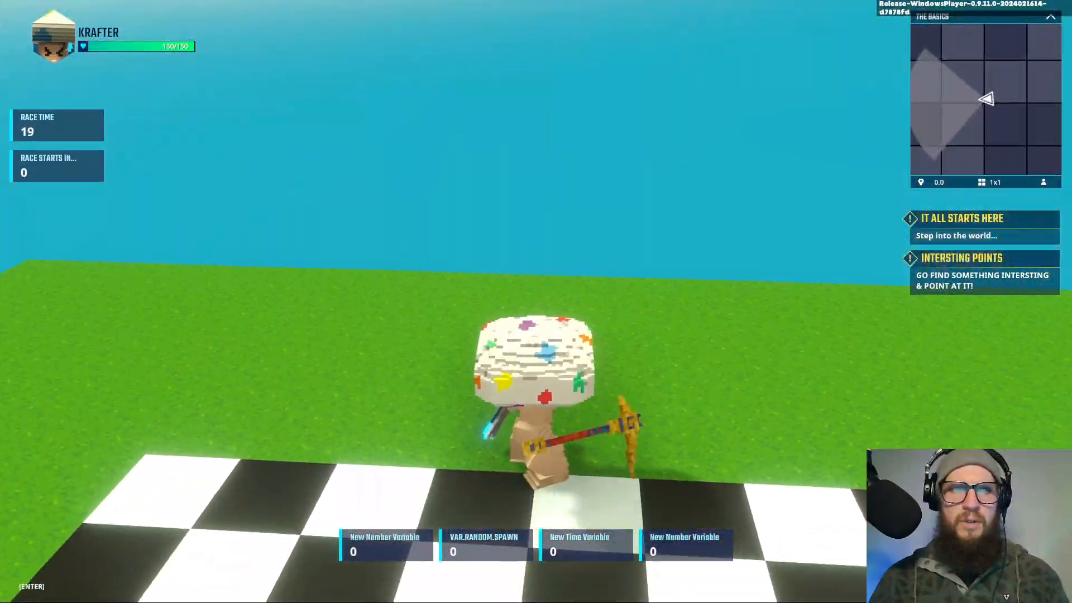
Step: Run around the grass beyond the finish line and return over the sand blocks to the black building at the start
{"action": "key", "text": "w"}
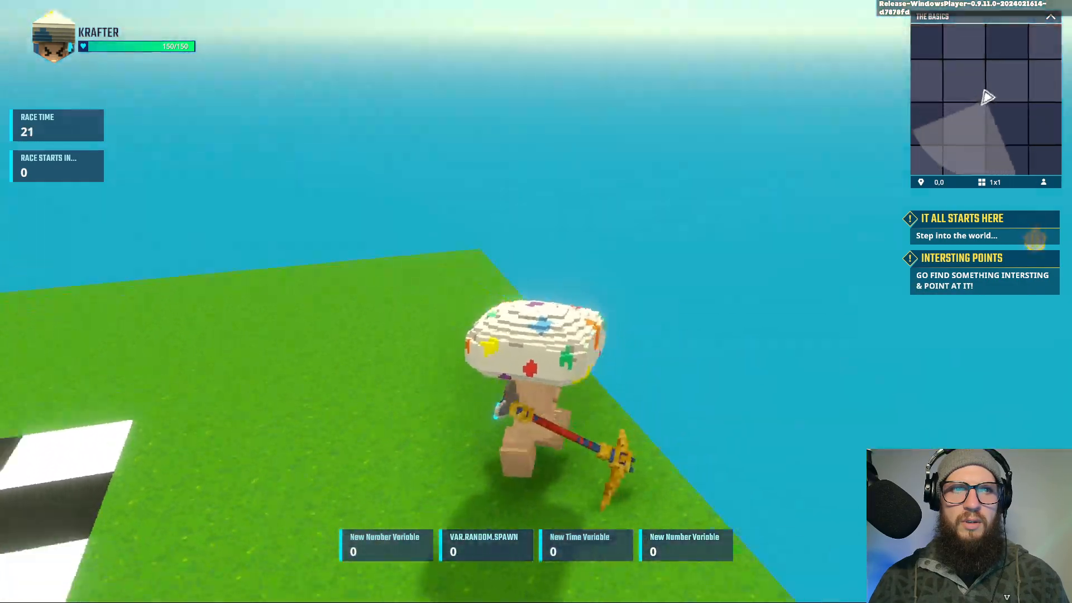
{"action": "key", "text": "w"}
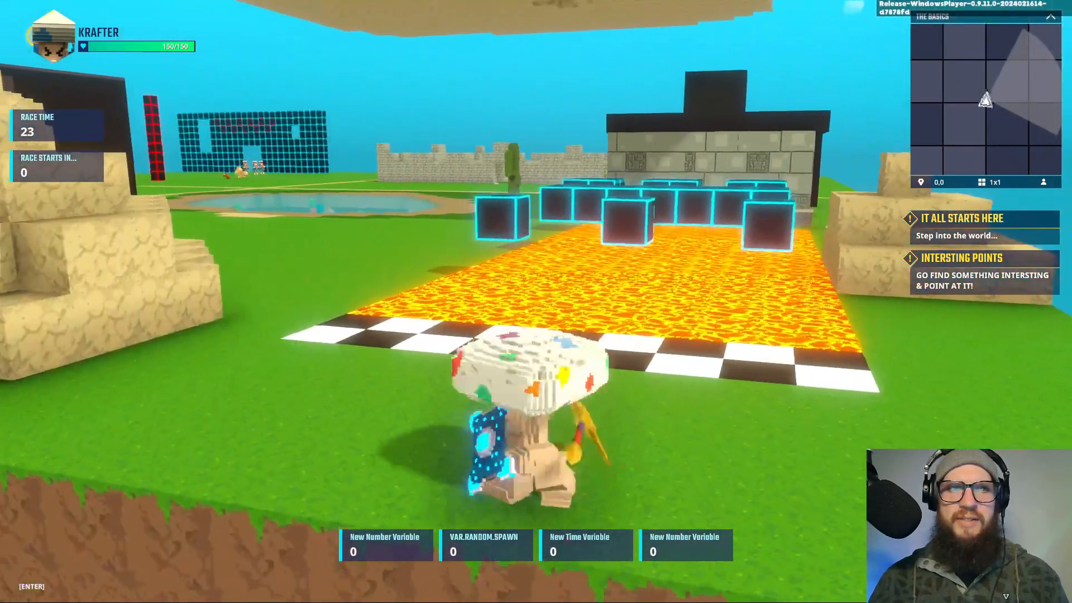
{"action": "key", "text": "w"}
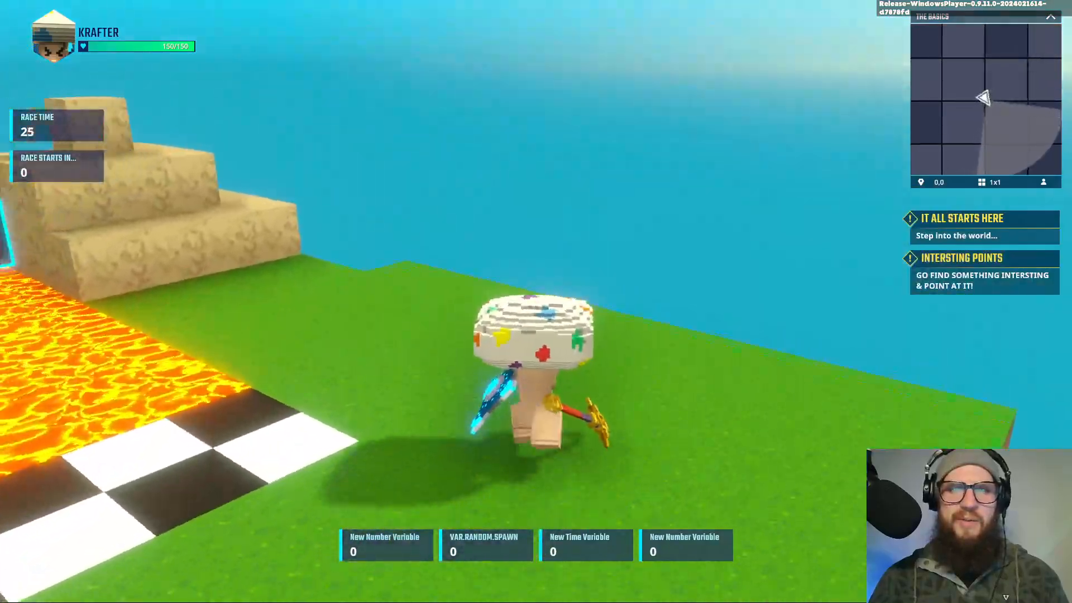
{"action": "key", "text": "space"}
{"action": "key", "text": "w"}
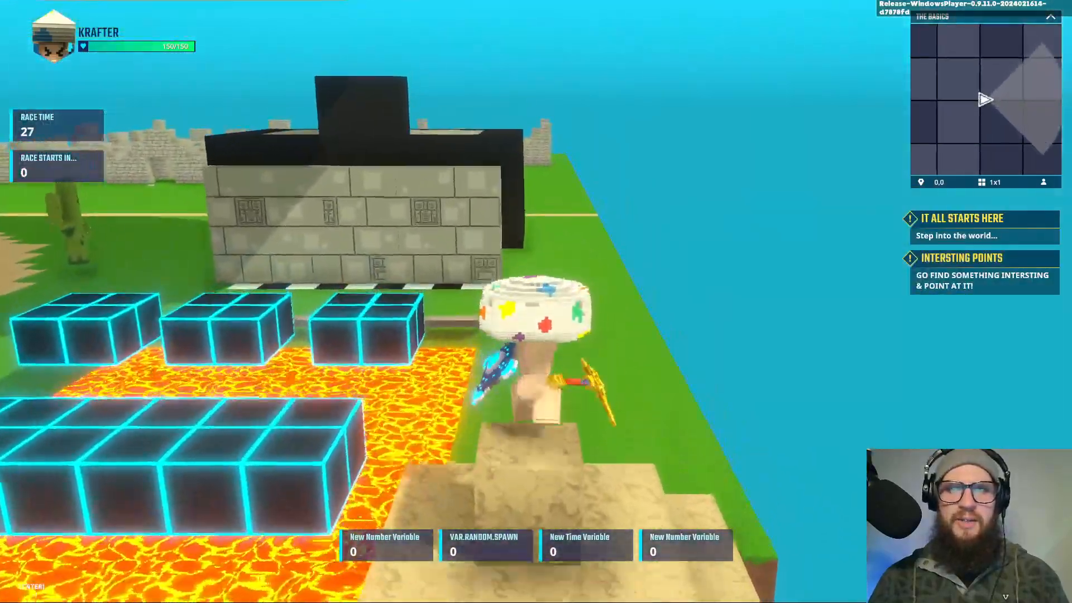
{"action": "key", "text": "w"}
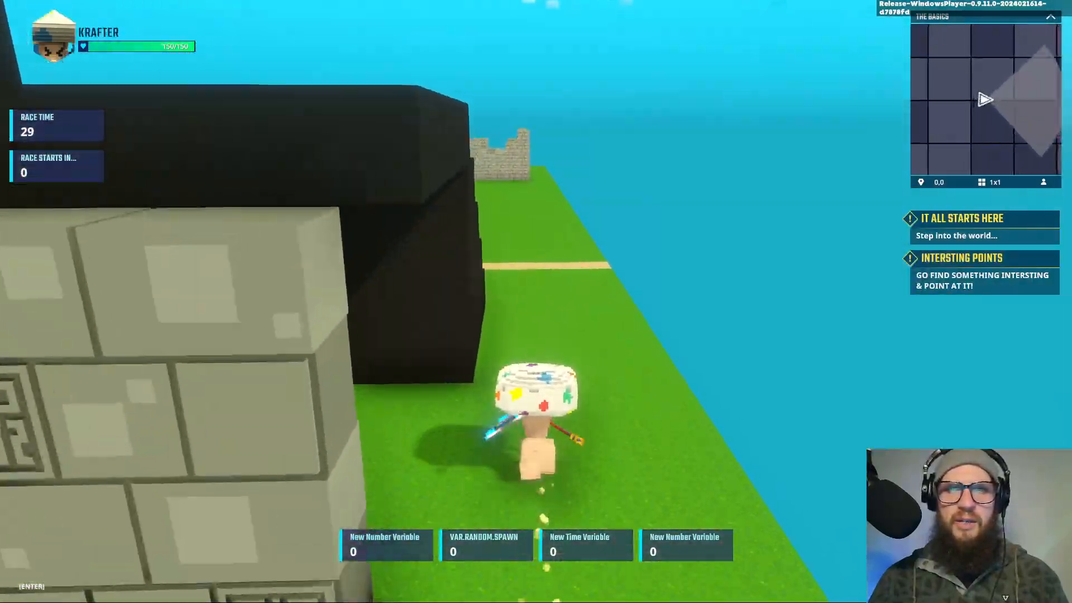
{"action": "key", "text": "w"}
{"action": "key", "text": "space"}
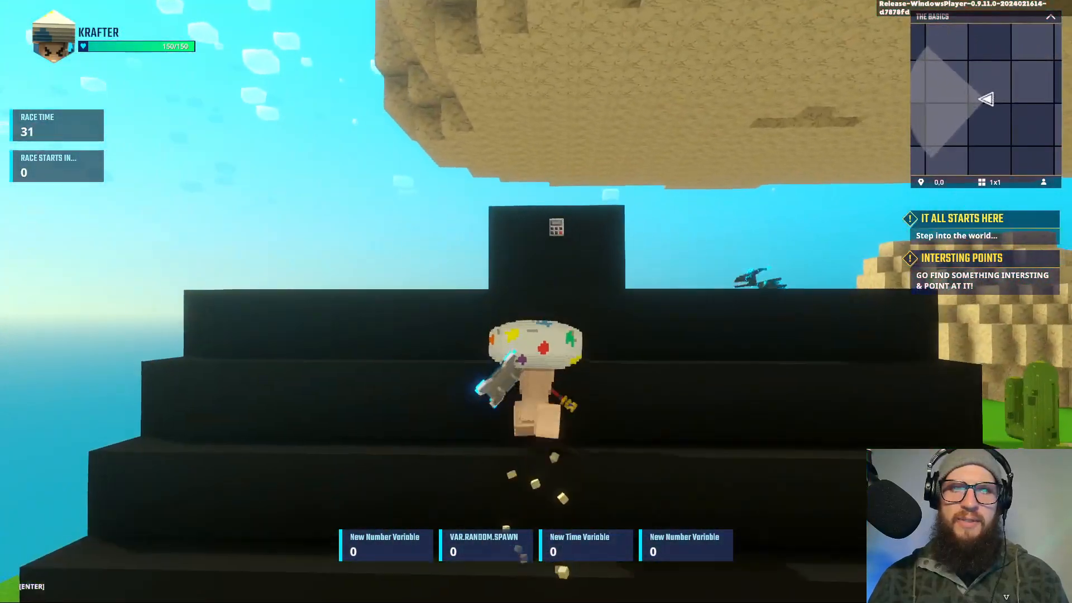
Step: Restart the race at the stone gate, run the lava course a second time and end the playtest
{"action": "key", "text": "w"}
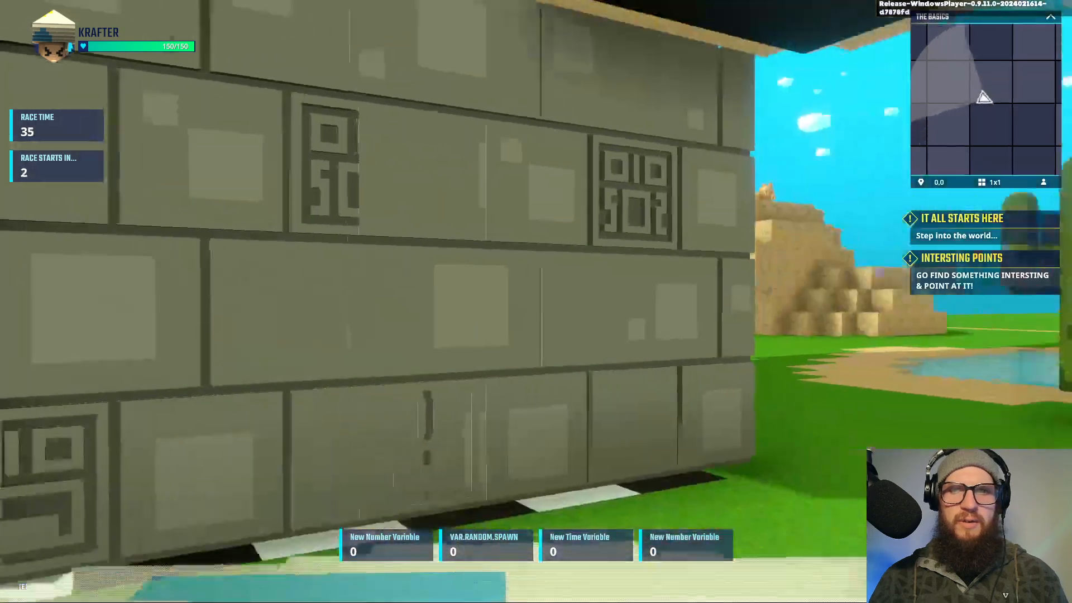
{"action": "key", "text": "w"}
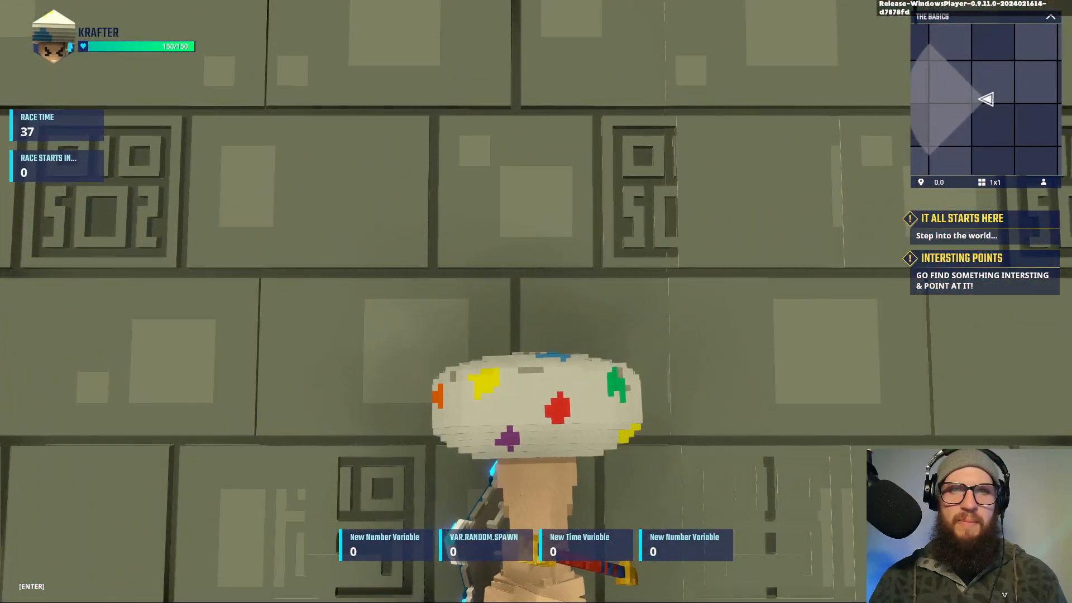
{"action": "key", "text": "w"}
{"action": "key", "text": "space"}
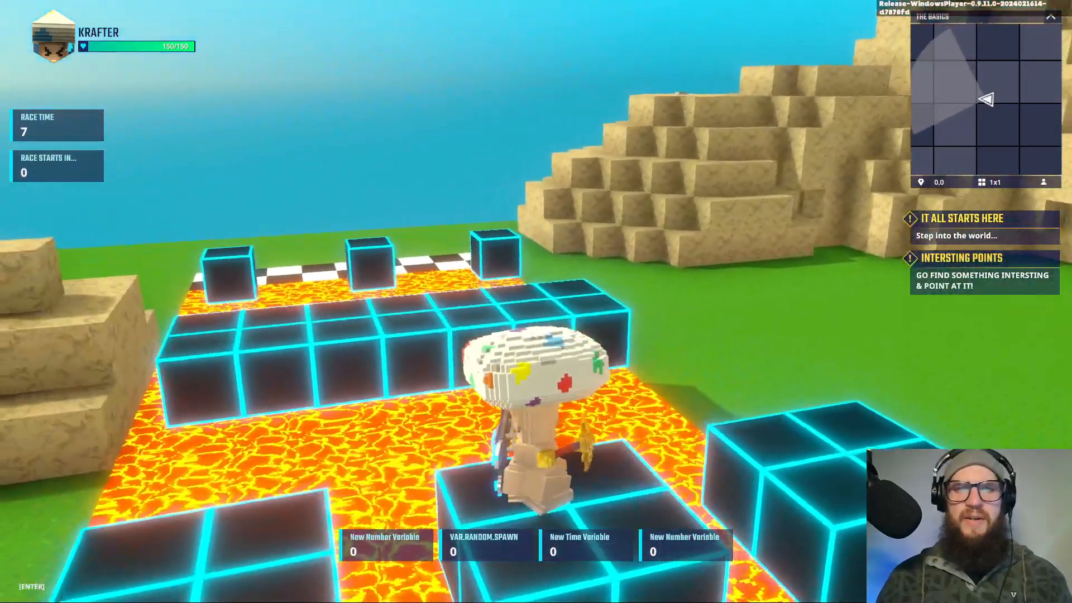
{"action": "key", "text": "w"}
{"action": "key", "text": "space"}
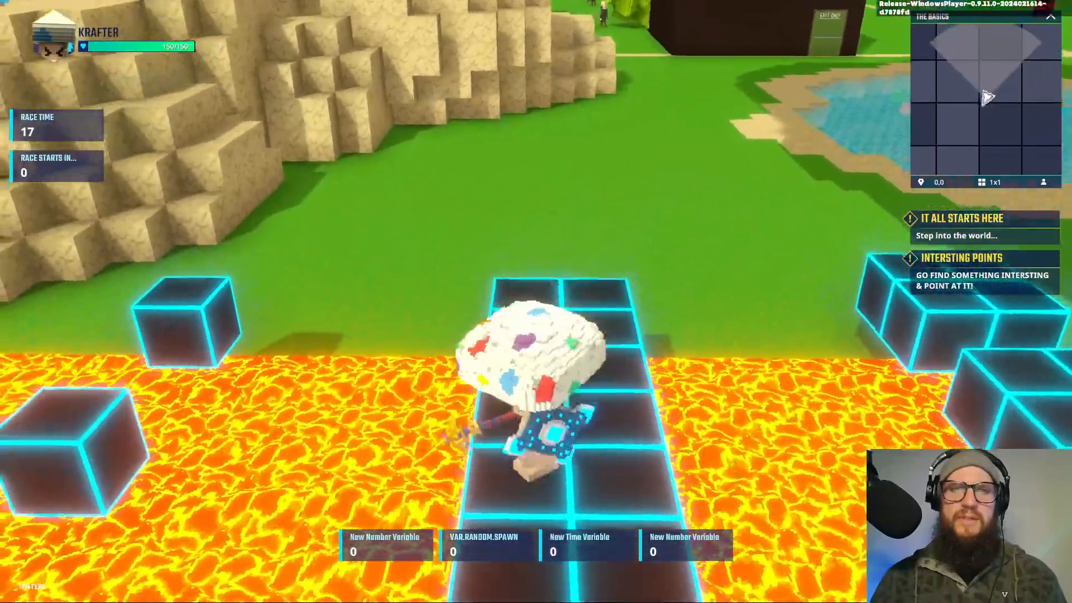
{"action": "key", "text": "w"}
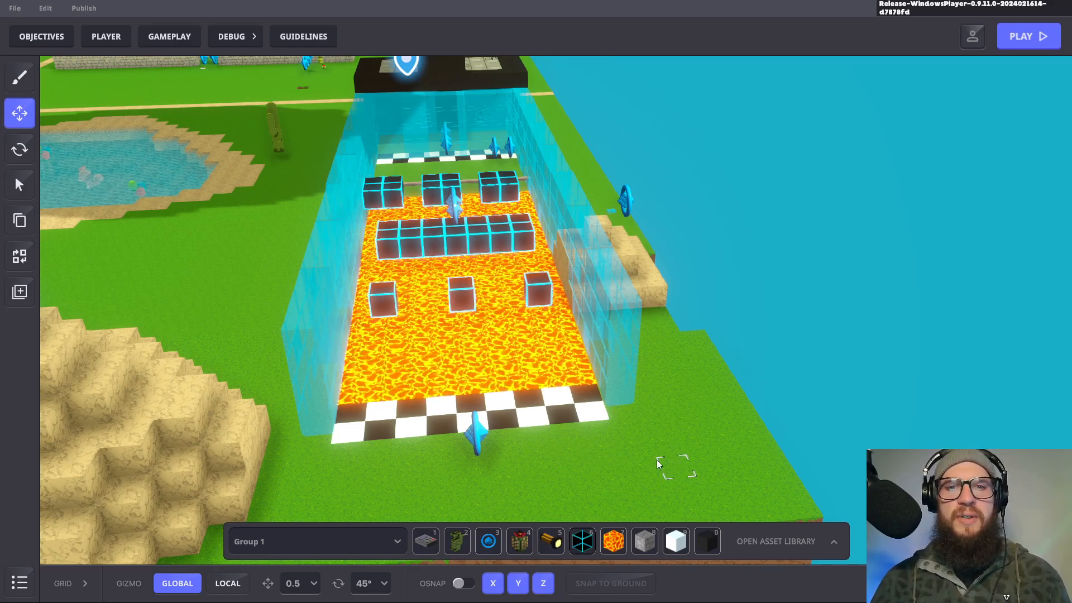
Step: Select the logic asset beside the finish line and check its Trigger Volume enter and exit messages
{"action": "right_click_drag", "start_coordinate": [632, 461], "coordinate": [500, 416]}
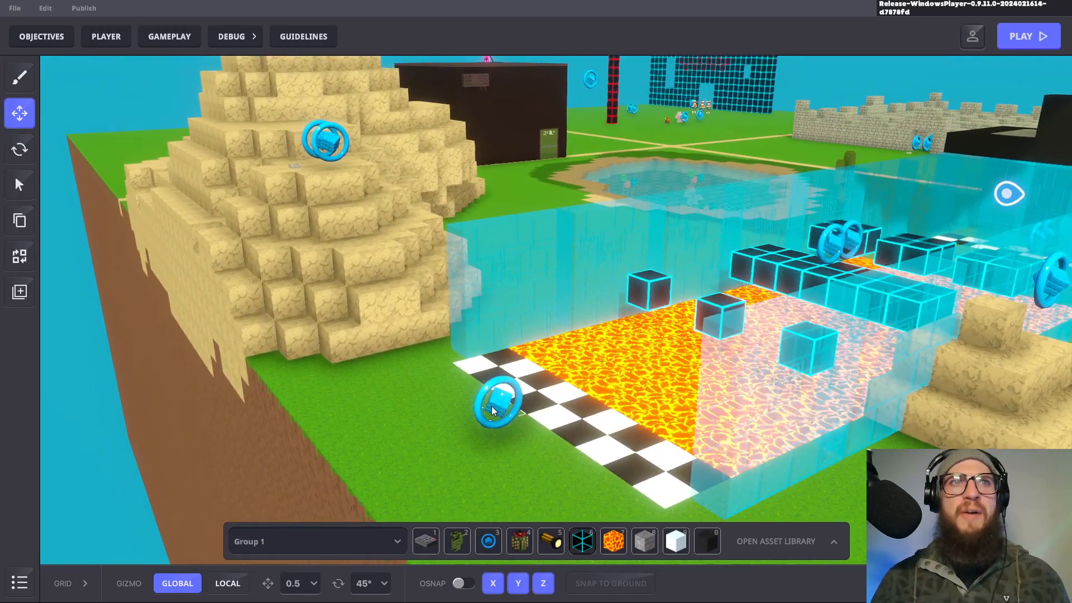
{"action": "left_click", "coordinate": [491, 406]}
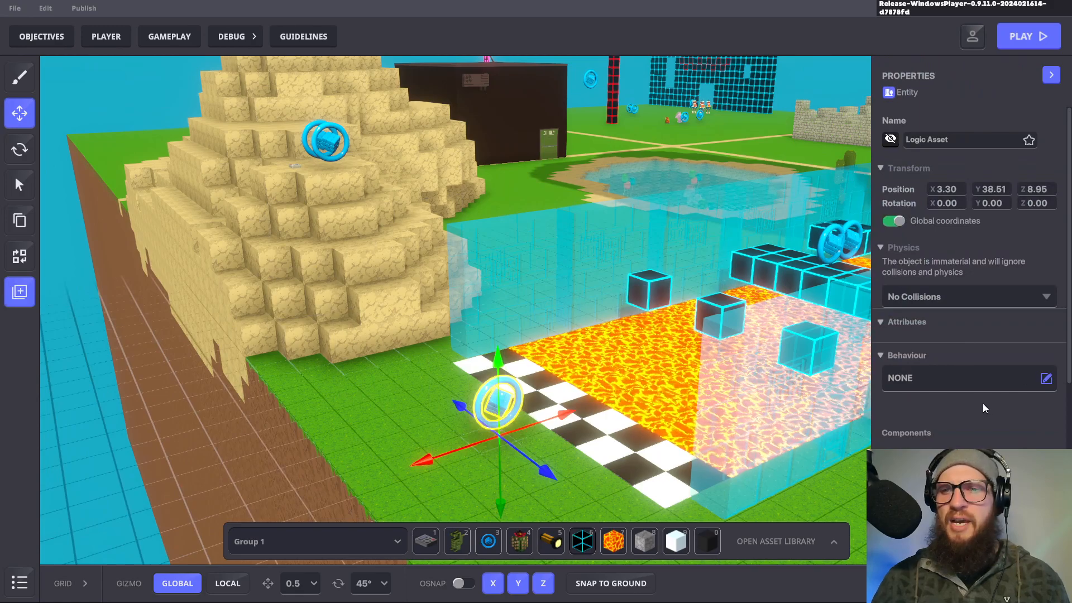
{"action": "scroll", "coordinate": [984, 405], "scroll_direction": "down", "scroll_amount": 4}
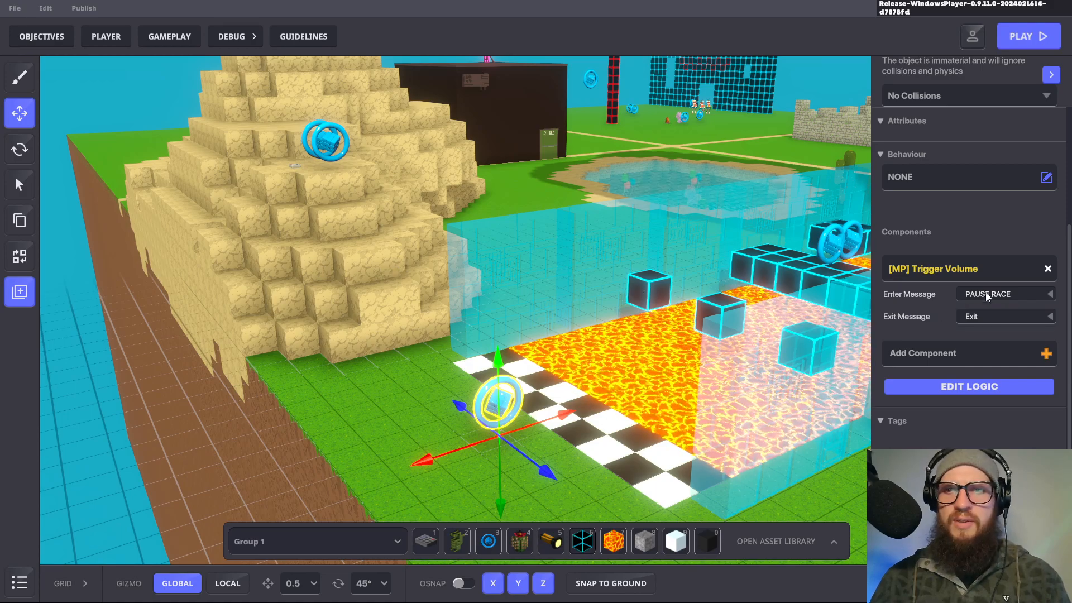
Step: Examine the Stopwatch and Pause time rules in the gameplay's game rules, comparing their required messages, time variables and pause state
{"action": "left_click", "coordinate": [180, 37]}
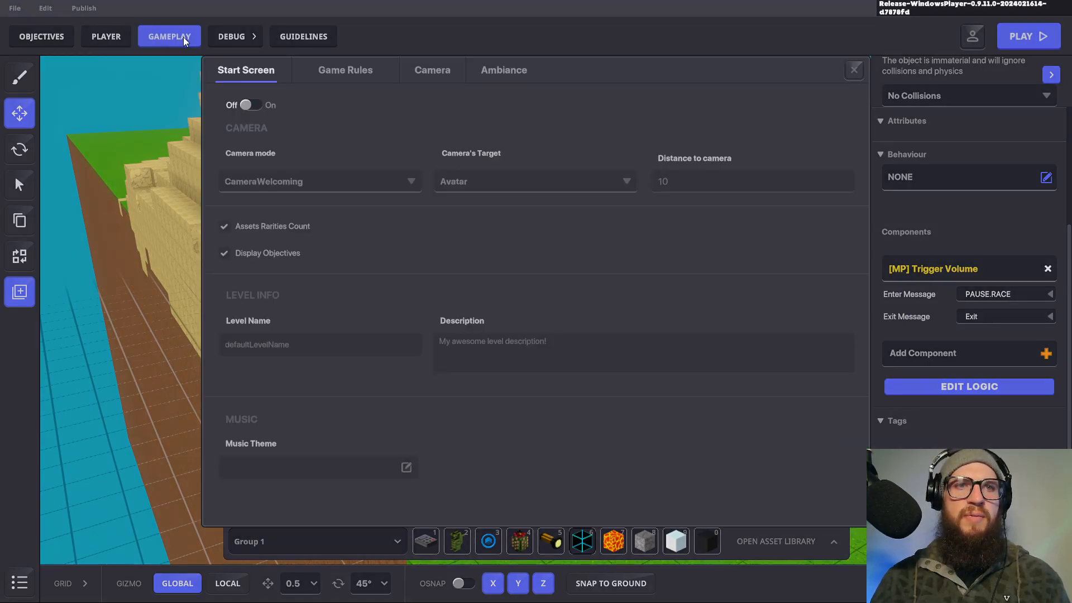
{"action": "left_click", "coordinate": [347, 75]}
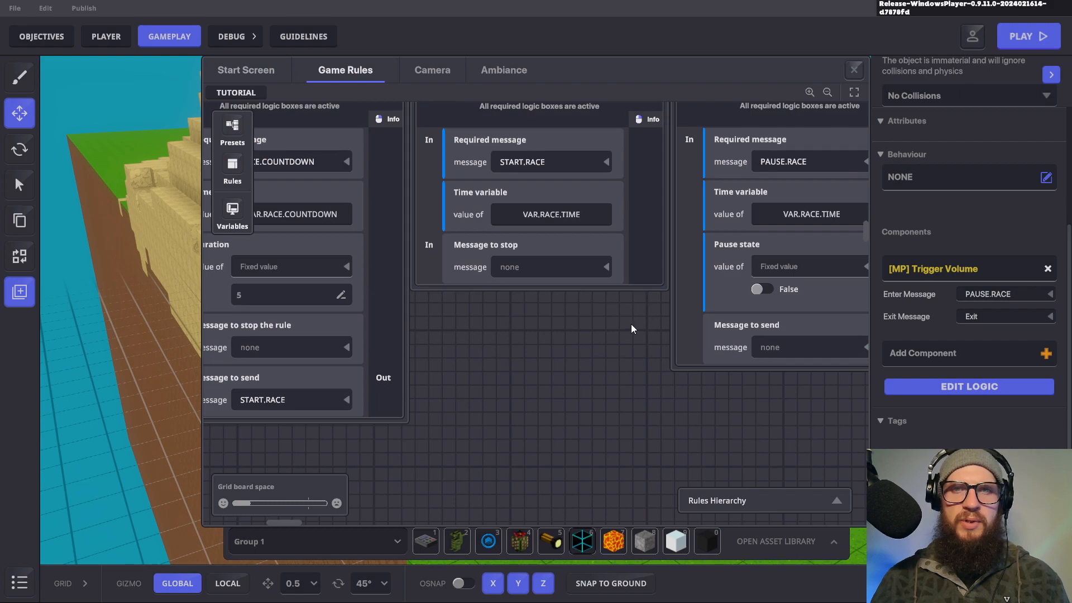
{"action": "scroll", "coordinate": [613, 339], "scroll_direction": "up", "scroll_amount": 3}
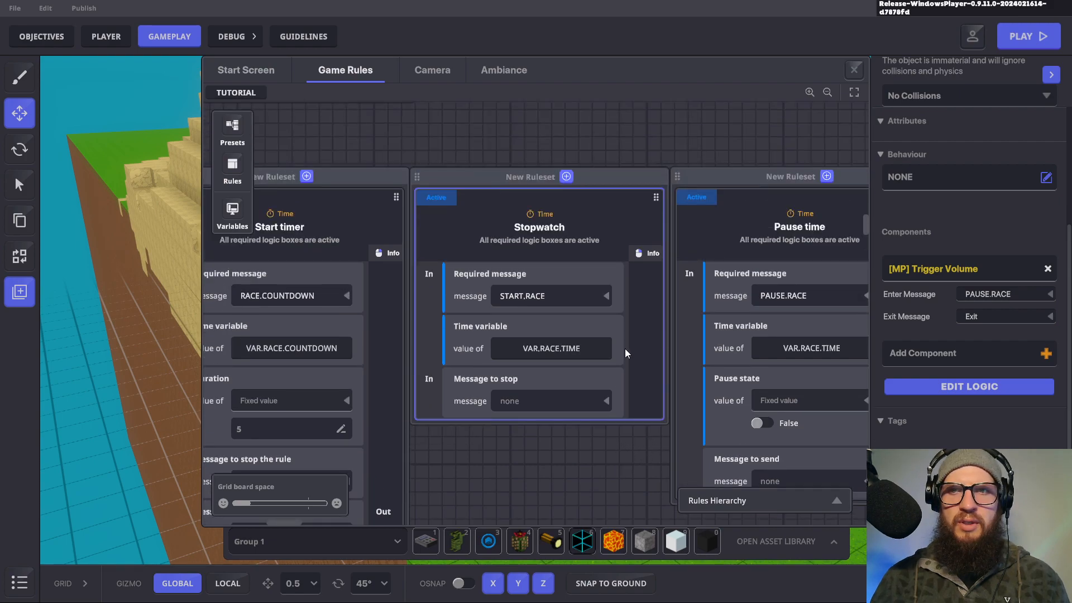
{"action": "scroll", "coordinate": [624, 352], "scroll_direction": "down", "scroll_amount": 1}
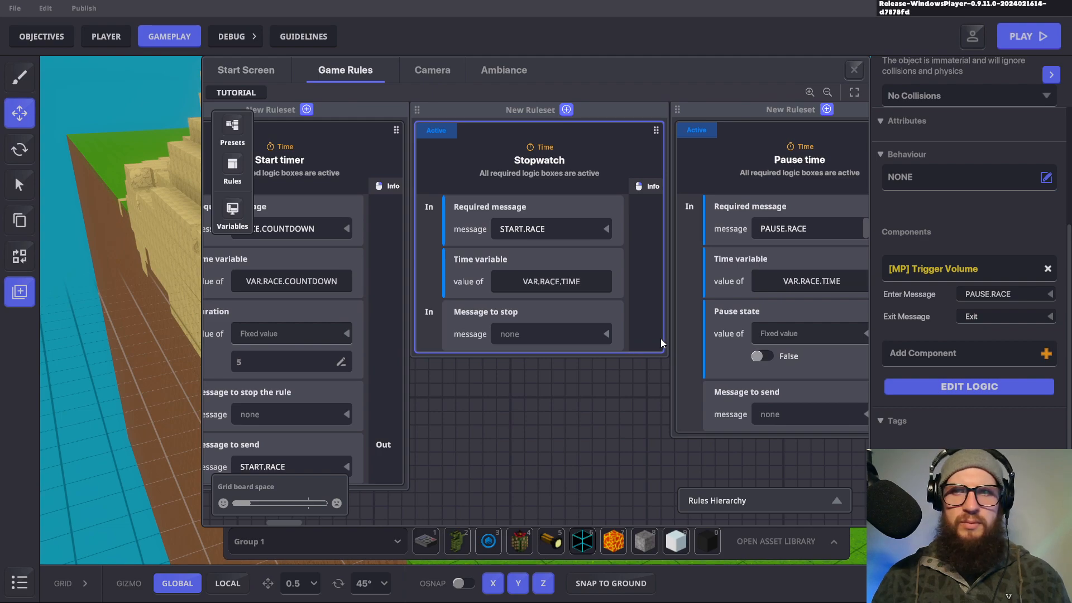
{"action": "left_click_drag", "start_coordinate": [815, 373], "coordinate": [672, 374]}
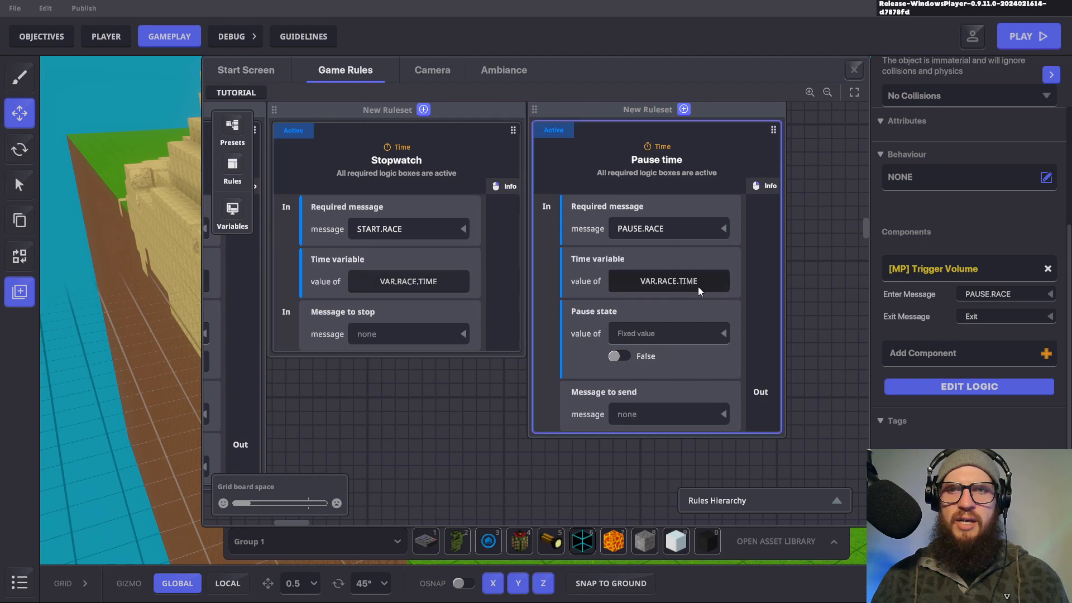
{"action": "scroll", "coordinate": [620, 346], "scroll_direction": "down", "scroll_amount": 1}
{"action": "scroll", "coordinate": [634, 343], "scroll_direction": "up", "scroll_amount": 1}
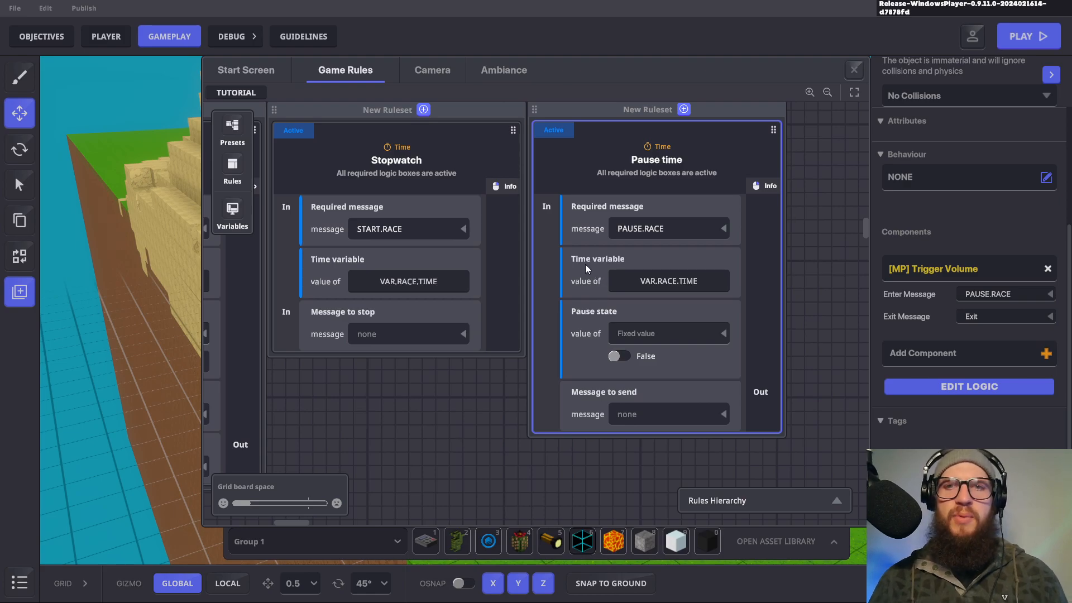
Step: Close the game rules and open the logic settings of the finish-line logic asset's Trigger Volume
{"action": "key", "text": "super+Tab"}
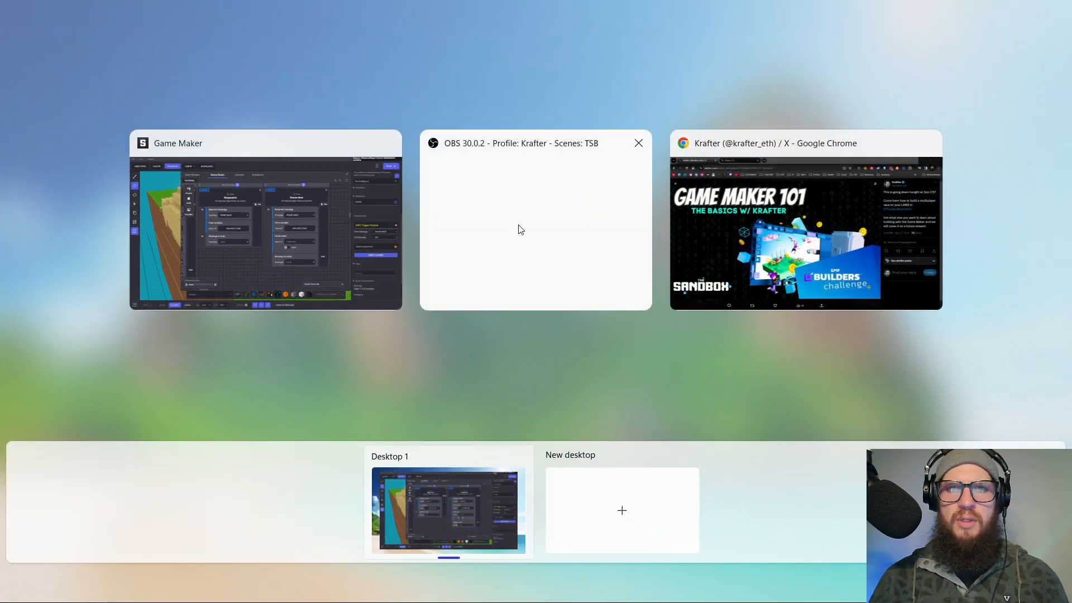
{"action": "left_click", "coordinate": [267, 223]}
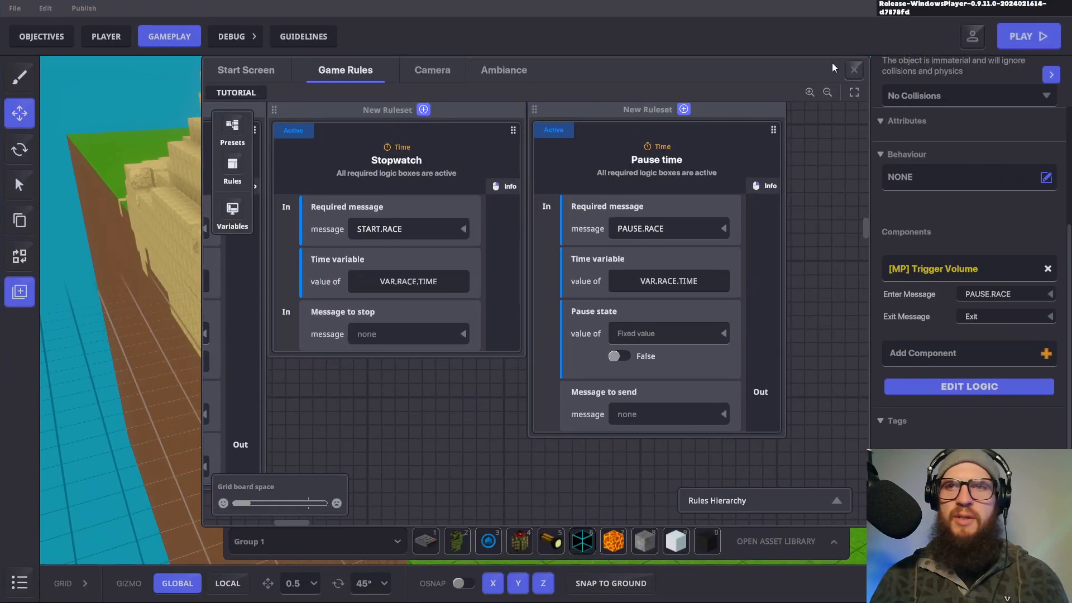
{"action": "left_click", "coordinate": [854, 71]}
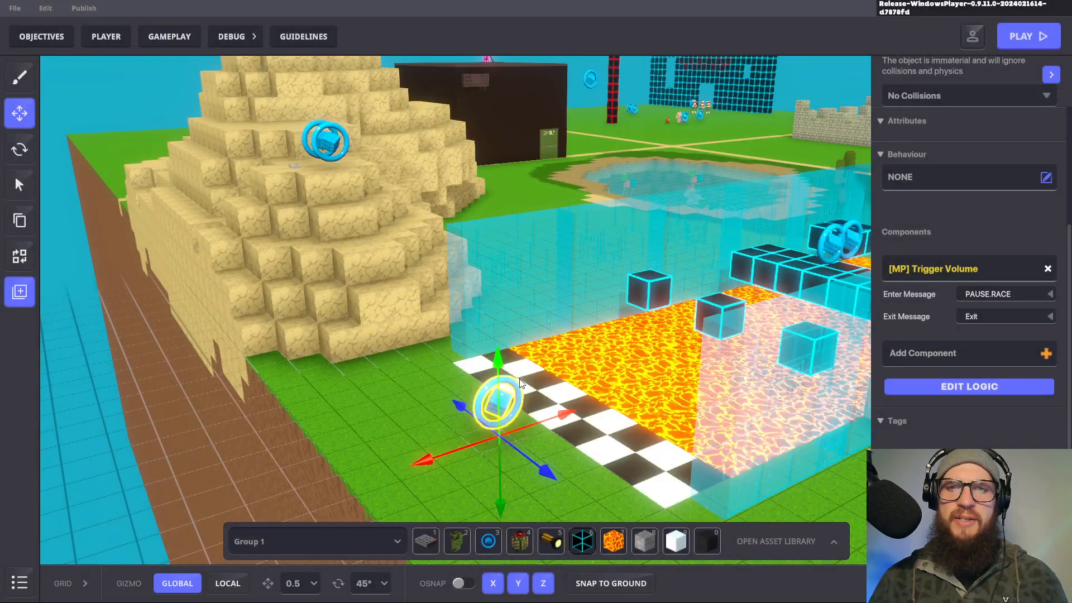
{"action": "left_click", "coordinate": [982, 388]}
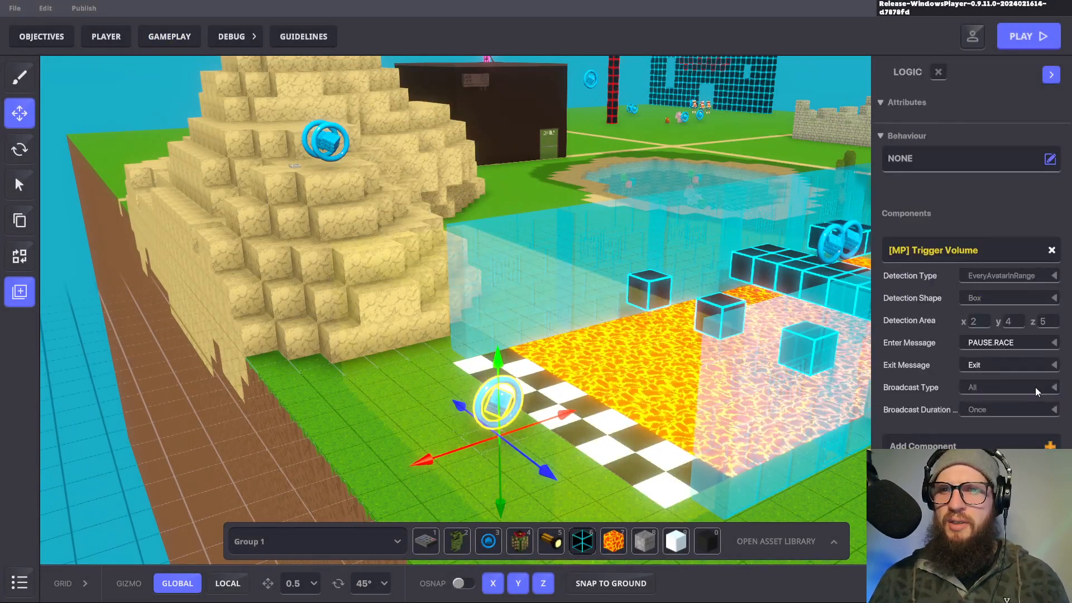
Step: Set the Broadcast Type of the finish-line Trigger Volume to Rules and deselect the logic asset
{"action": "left_click", "coordinate": [1035, 387]}
{"action": "left_click", "coordinate": [1002, 459]}
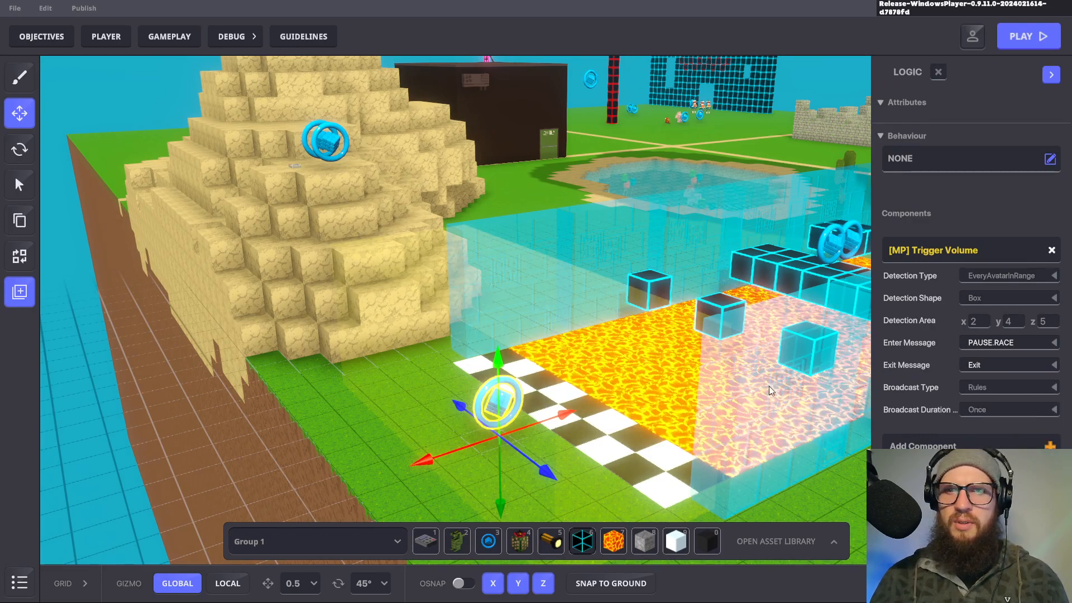
{"action": "left_click", "coordinate": [387, 371]}
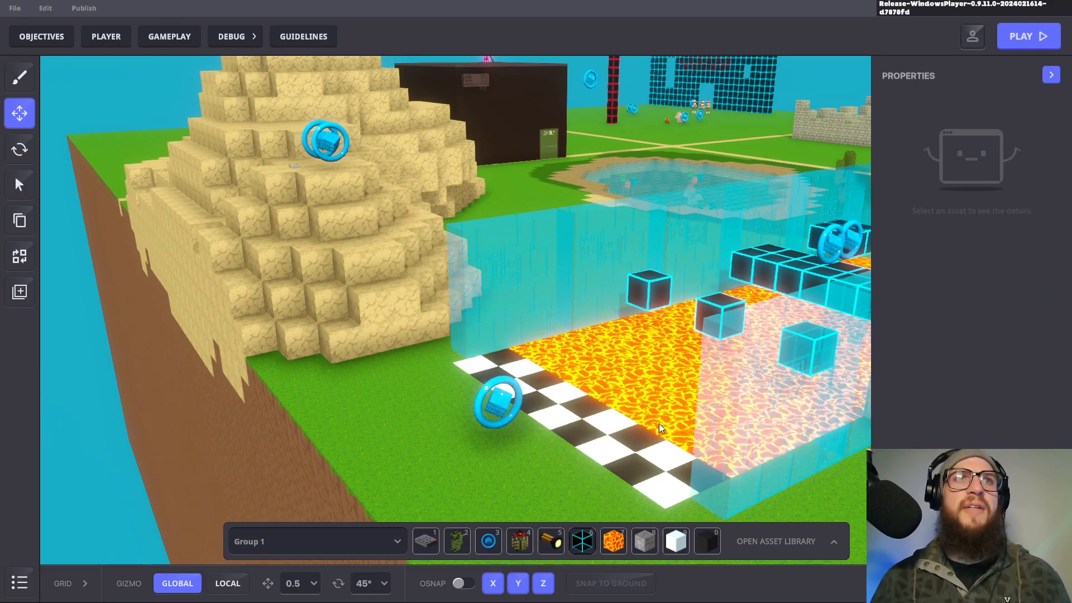
Step: Start a playtest, climb over the black start building and run the lava course up to the checkered finish line
{"action": "key", "text": "F5"}
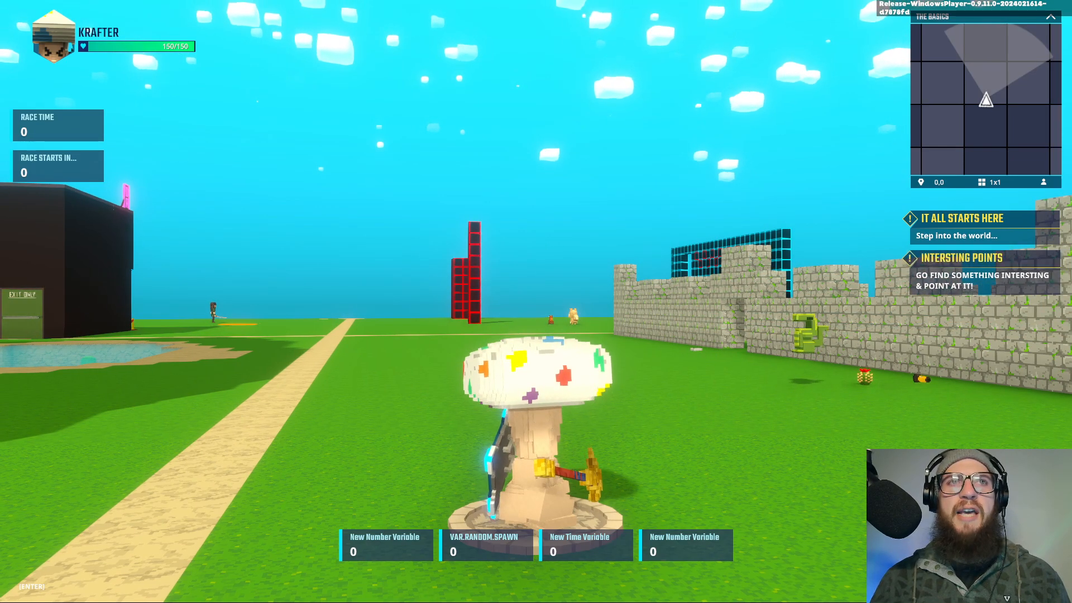
{"action": "key", "text": "w"}
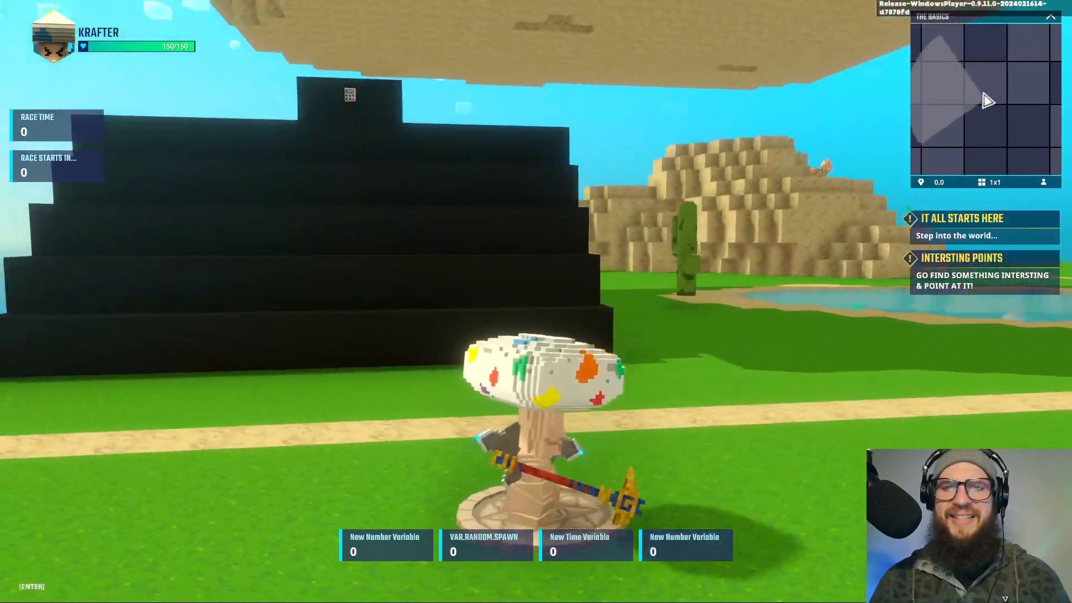
{"action": "key", "text": "w"}
{"action": "key", "text": "space"}
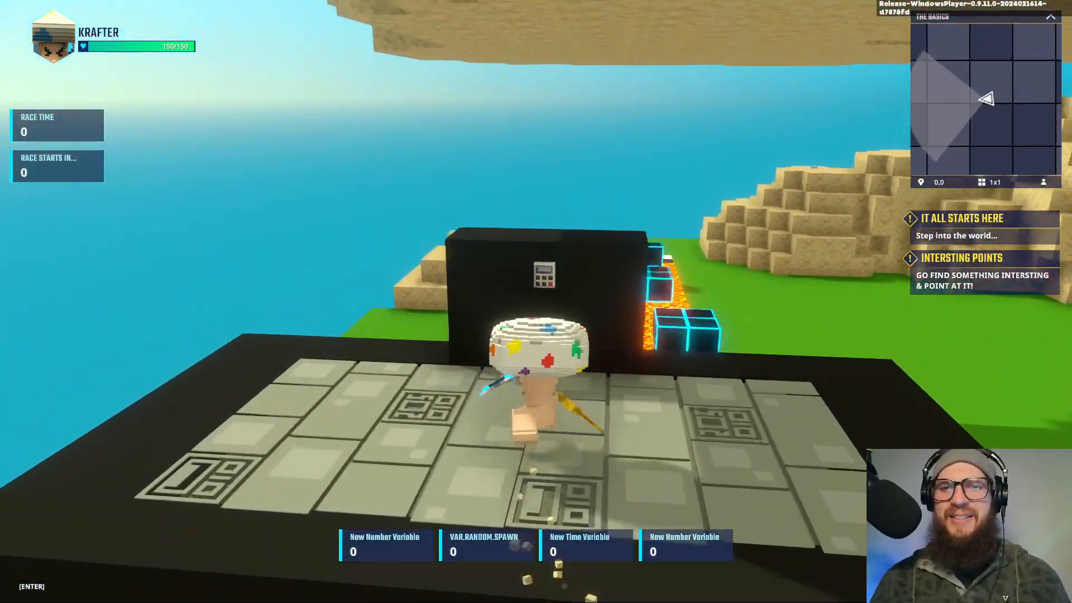
{"action": "key", "text": "w"}
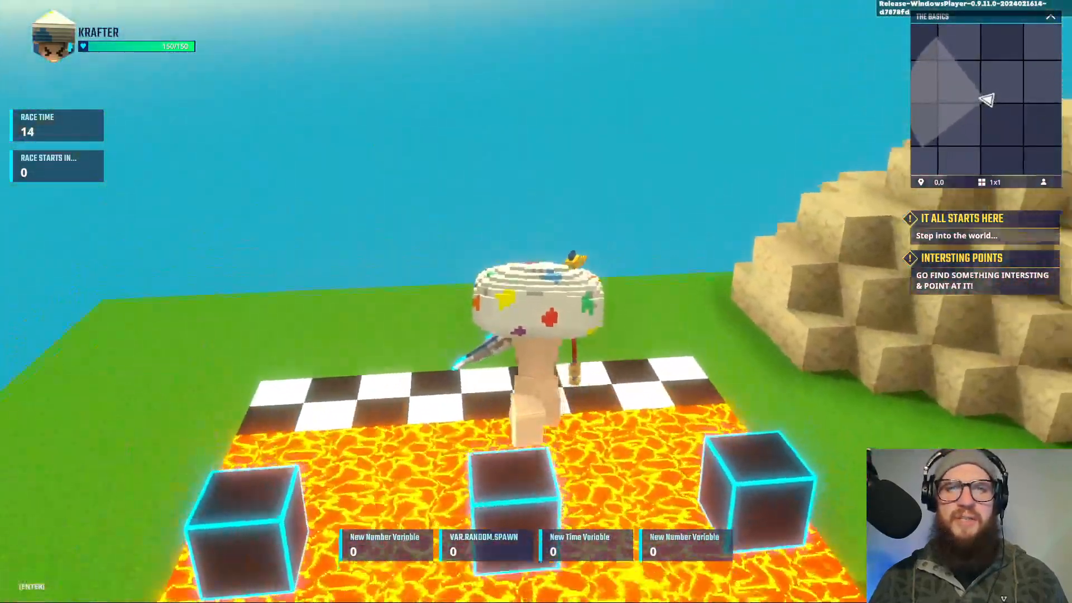
Step: Cross the finish line and walk around it to test whether the race timer pauses, and end the playtest
{"action": "key", "text": "w"}
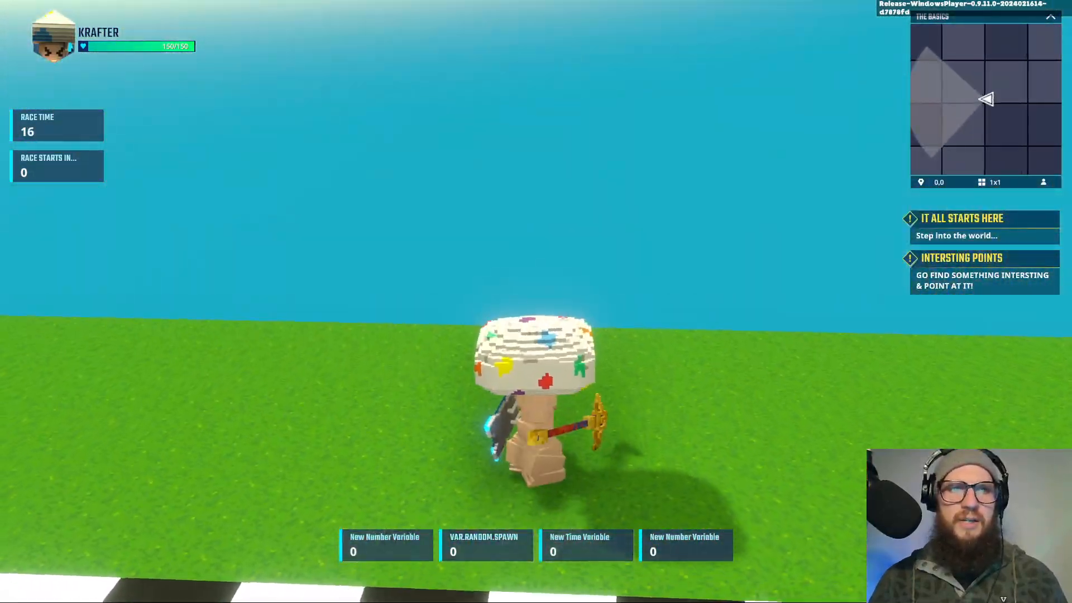
{"action": "key", "text": "w"}
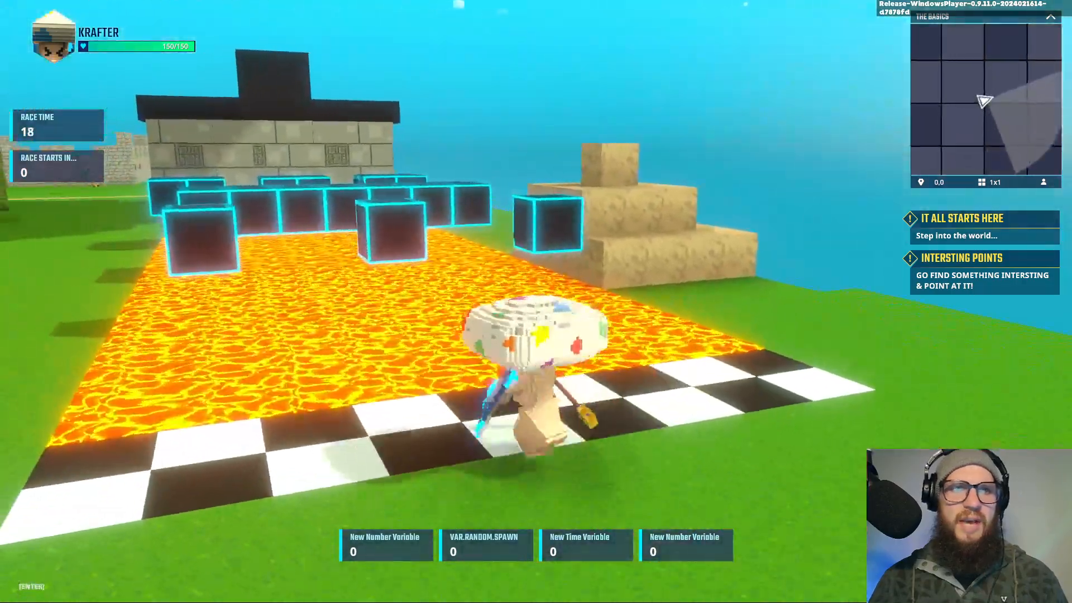
{"action": "key", "text": "w"}
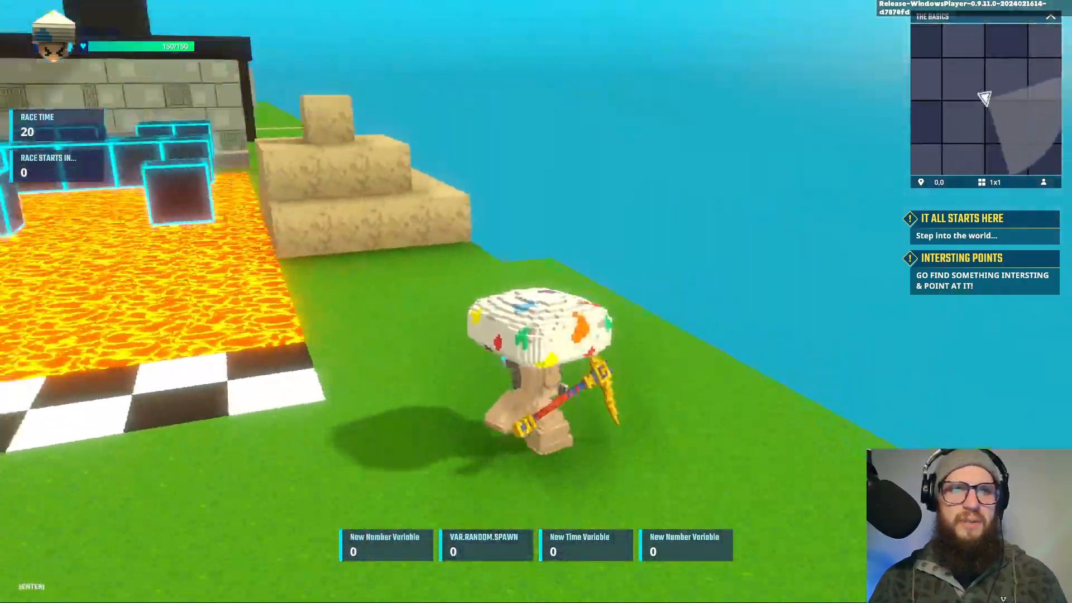
{"action": "key", "text": "w"}
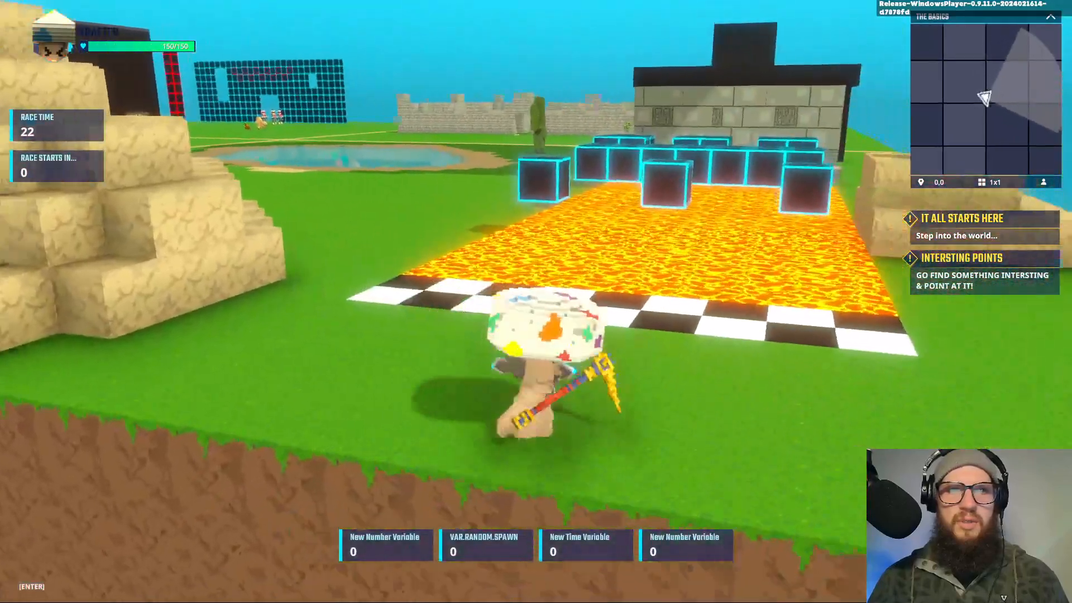
{"action": "key", "text": "w"}
{"action": "key", "text": "Escape"}
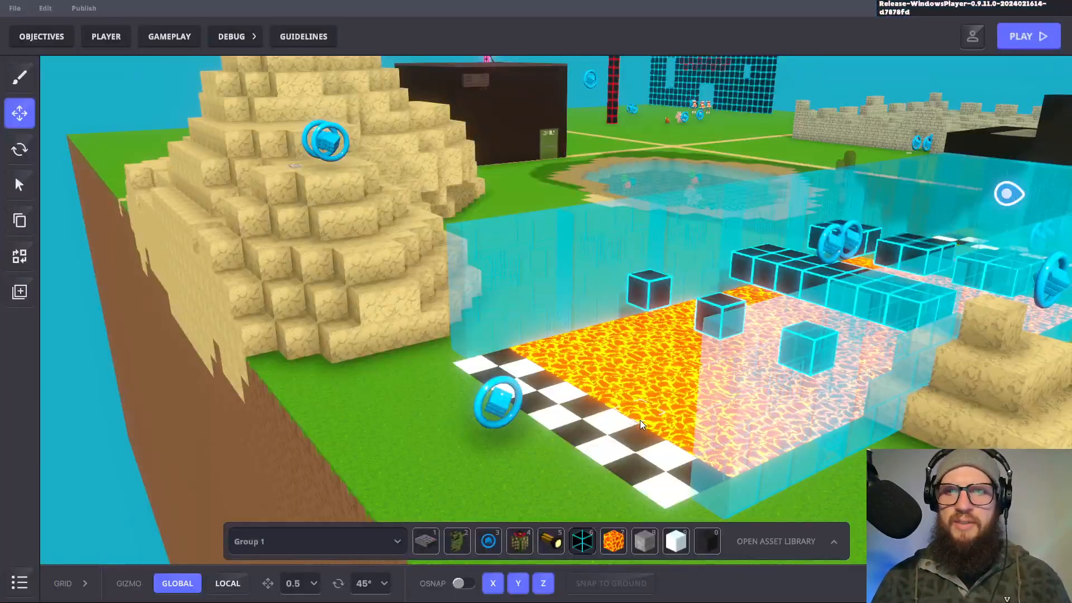
Step: Playtest the race again from the start line onto the first lava blocks and quit the run midway
{"action": "left_click_drag", "start_coordinate": [605, 412], "coordinate": [671, 442], "text": "alt"}
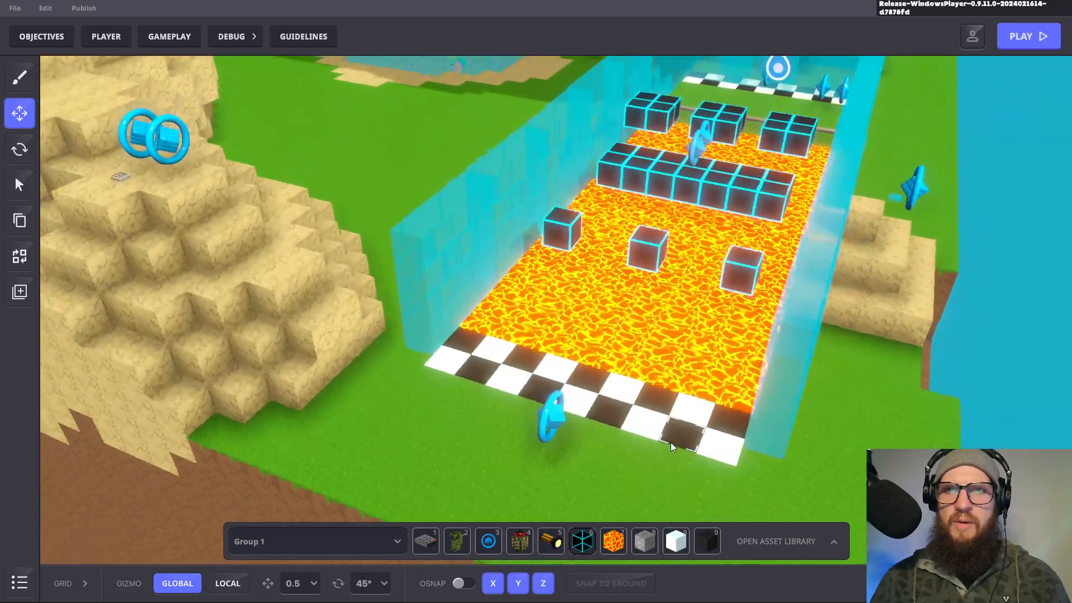
{"action": "middle_click_drag", "start_coordinate": [775, 350], "coordinate": [678, 399]}
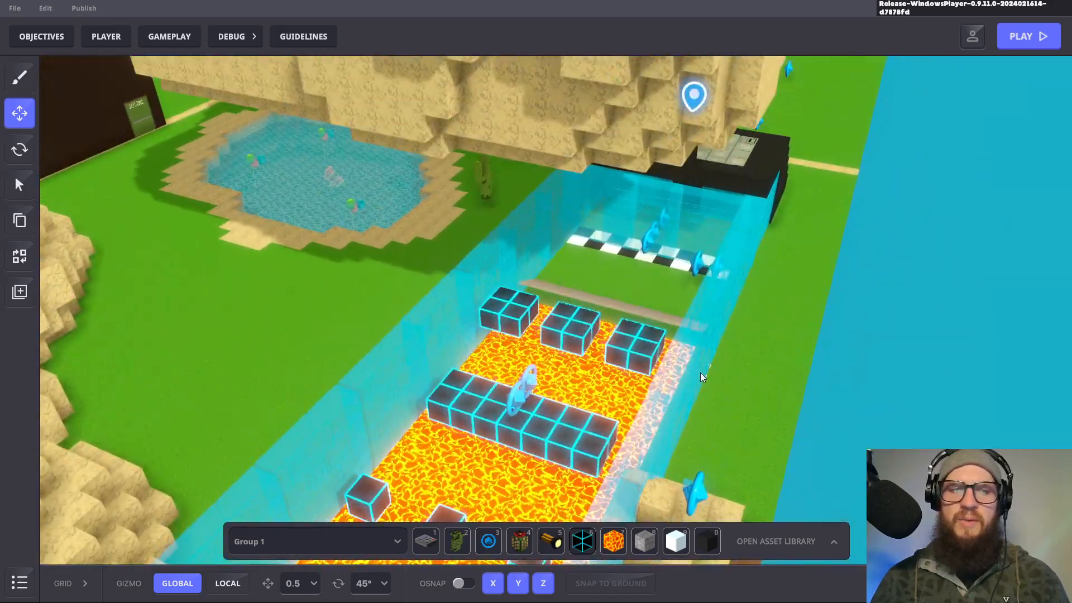
{"action": "key", "text": "ctrl+p"}
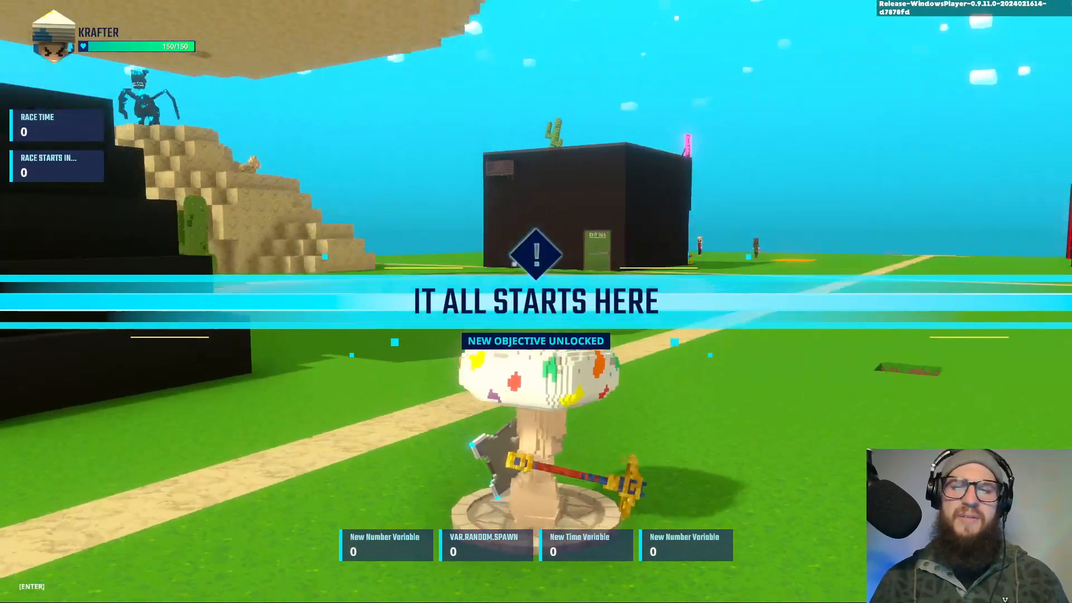
{"action": "key", "text": "w"}
{"action": "key", "text": "space"}
{"action": "key", "text": "w"}
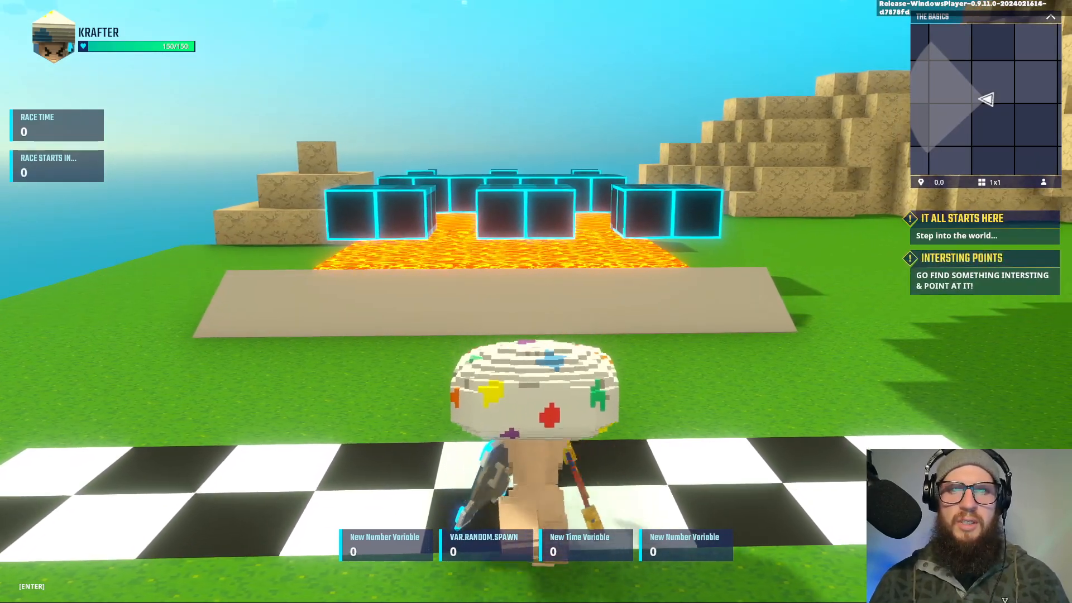
{"action": "key", "text": "w"}
{"action": "key", "text": "space"}
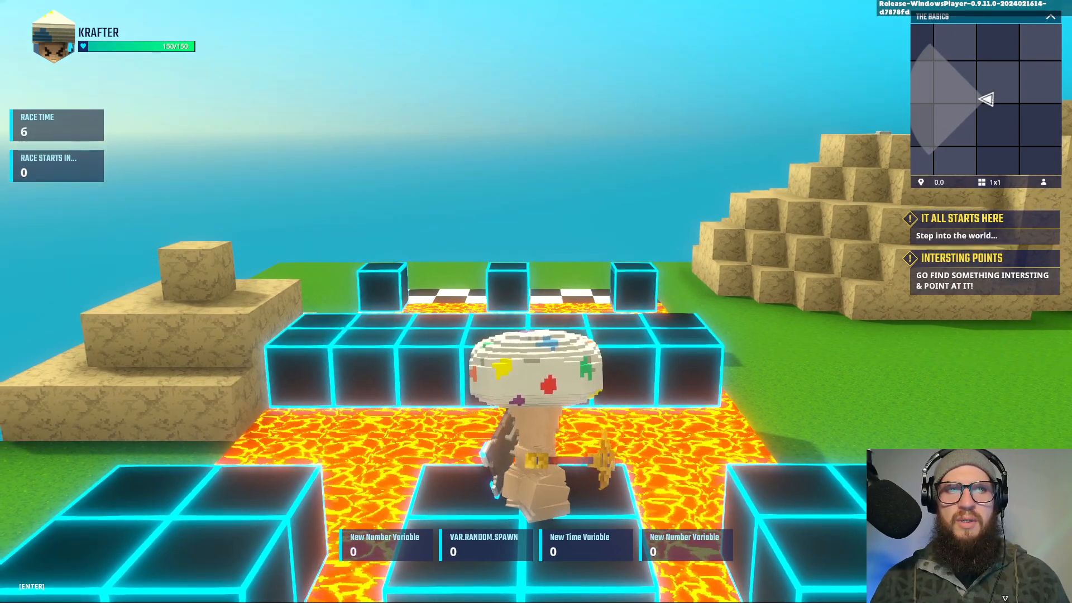
{"action": "key", "text": "Escape"}
Step: Restart the playtest, go over the start building and wait out the race countdown at the starting line
{"action": "key", "text": "ctrl+p"}
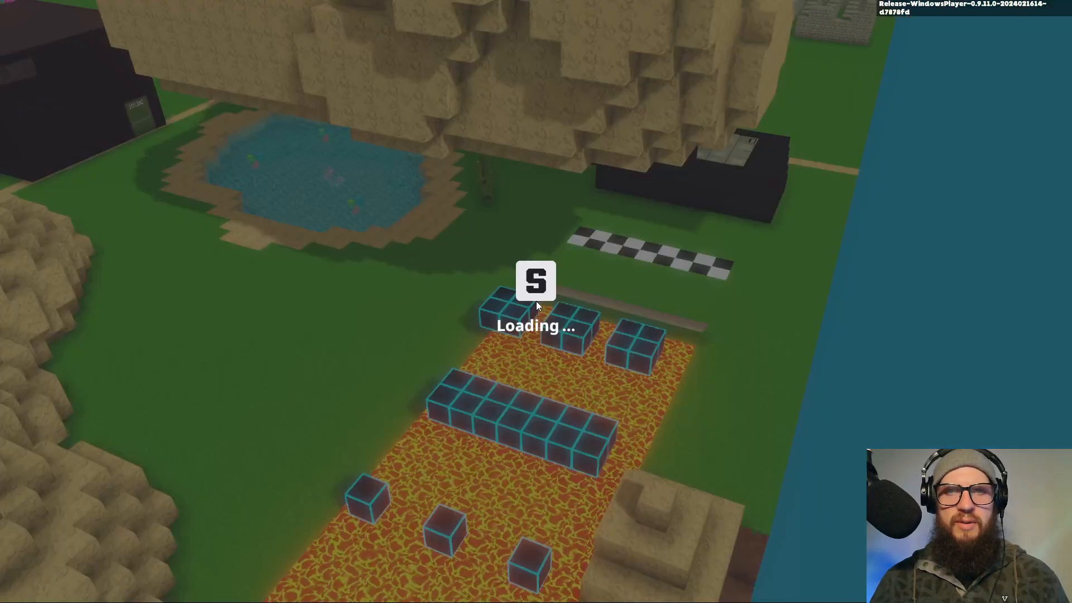
{"action": "key", "text": "w"}
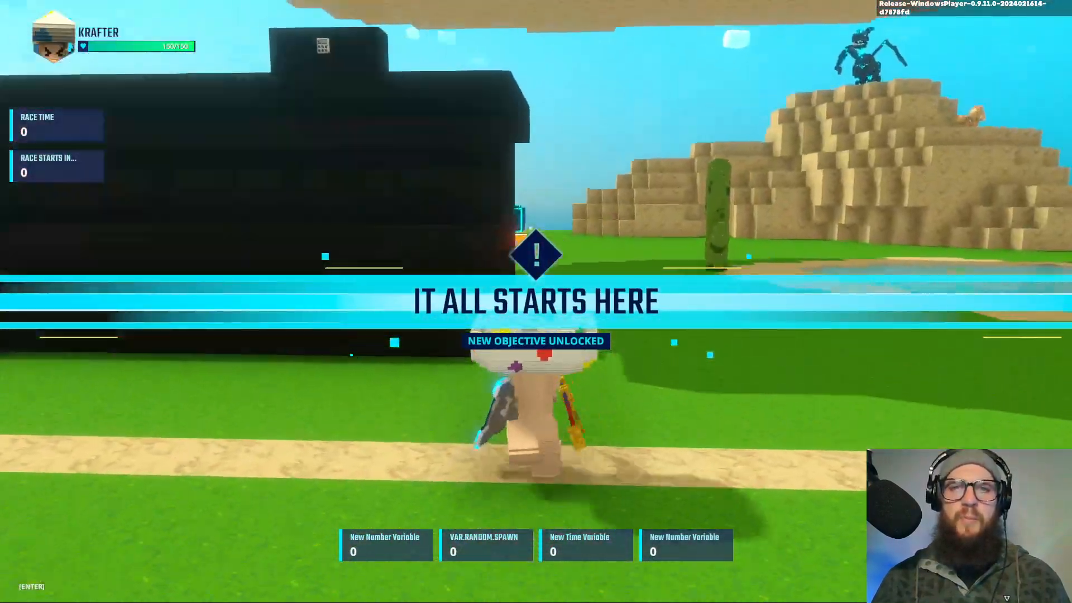
{"action": "key", "text": "space"}
{"action": "key", "text": "w"}
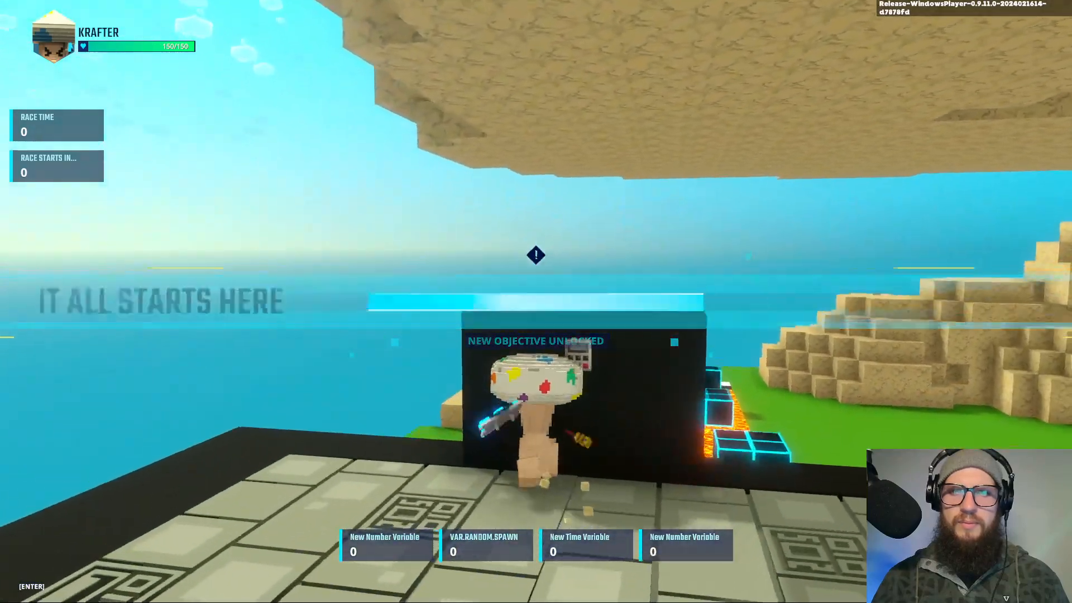
{"action": "key", "text": "w"}
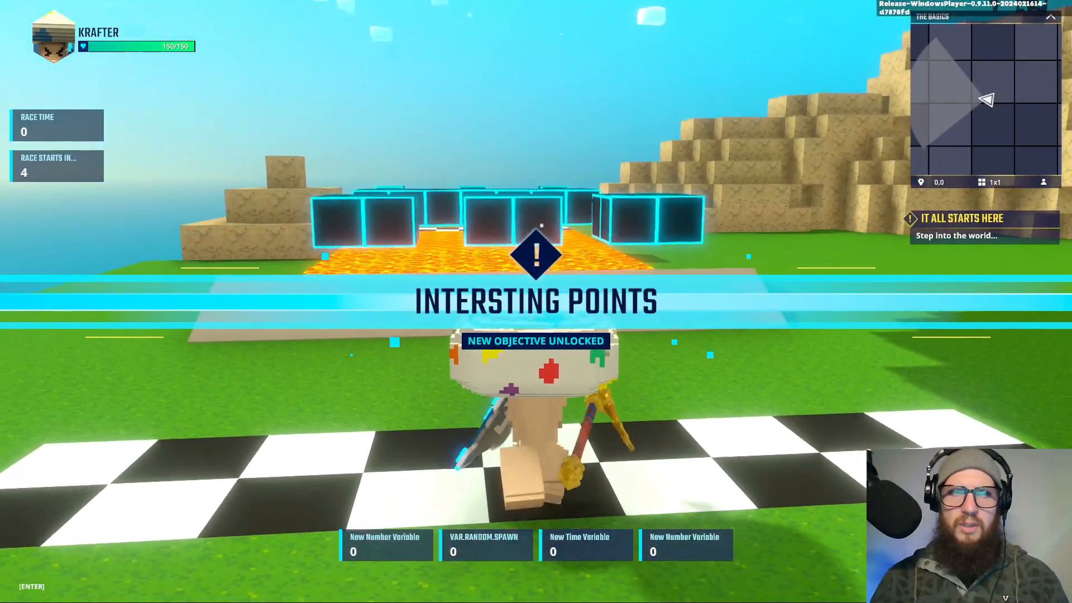
{"action": "key", "text": "w"}
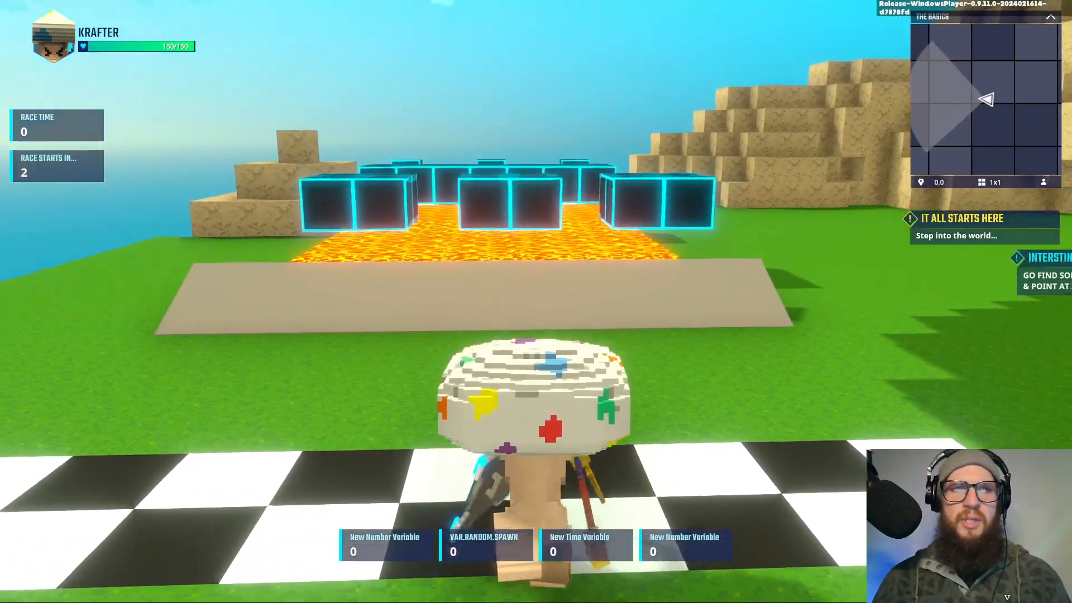
{"action": "key", "text": "w"}
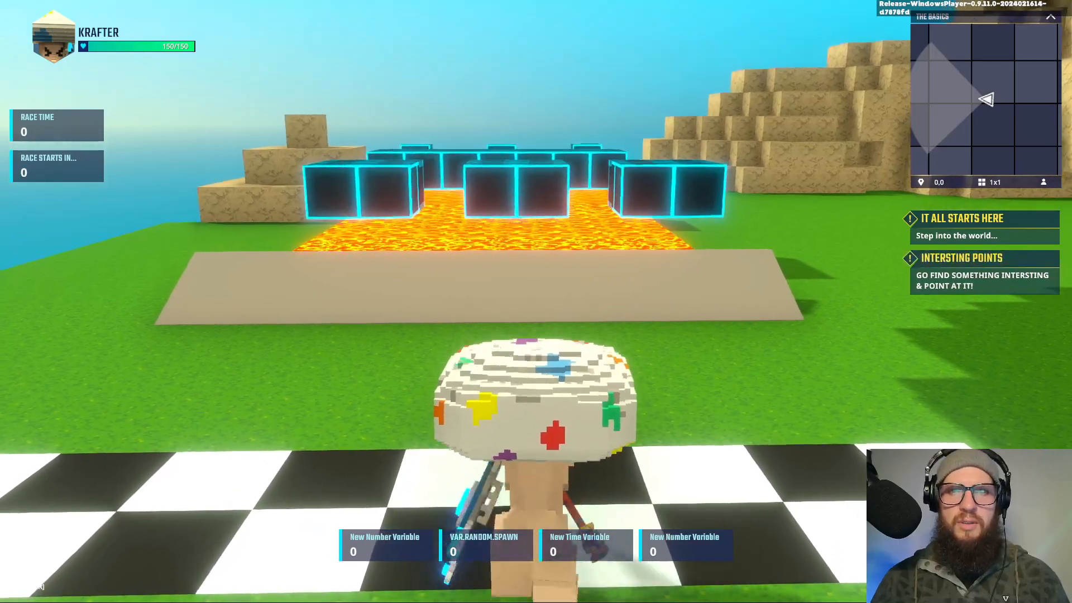
Step: Jump across the lava blocks, cross the finish line while checking the race time, and end the playtest
{"action": "key", "text": "space"}
{"action": "key", "text": "w"}
{"action": "key", "text": "space"}
{"action": "key", "text": "space"}
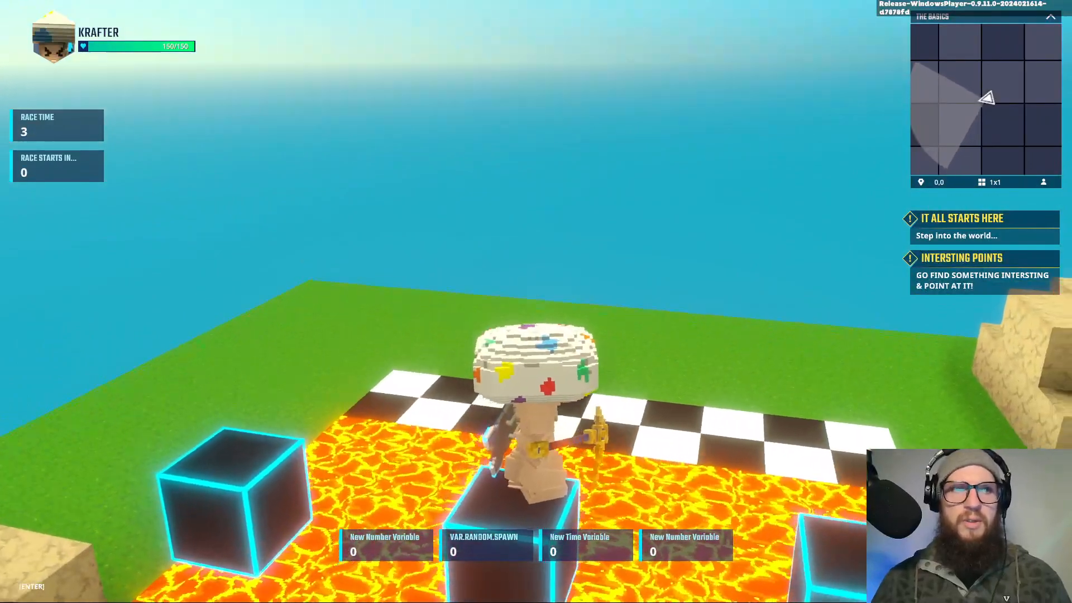
{"action": "key", "text": "w"}
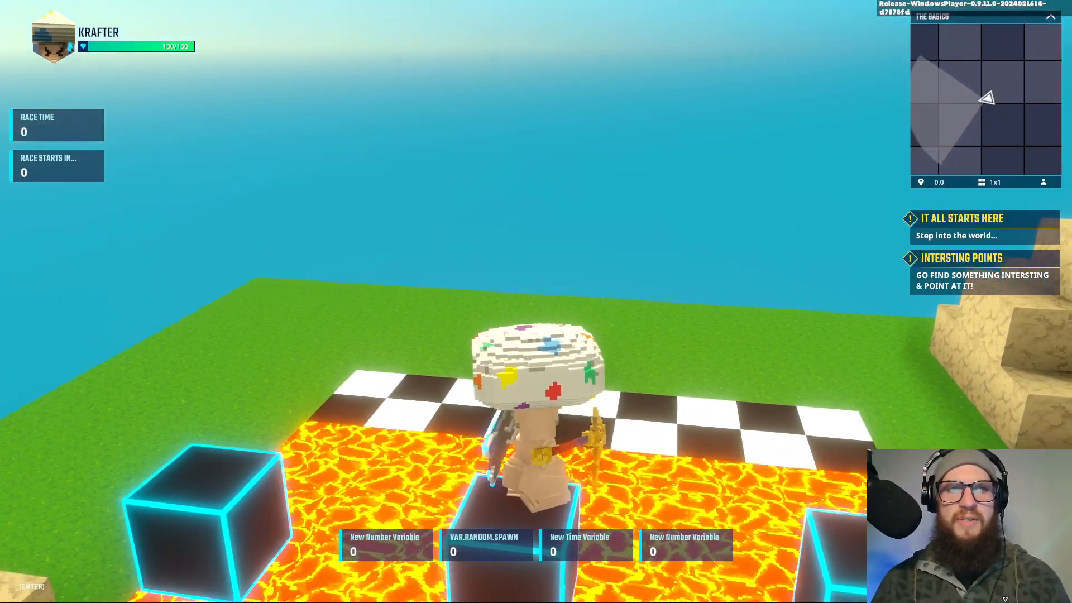
{"action": "key", "text": "space"}
{"action": "key", "text": "s"}
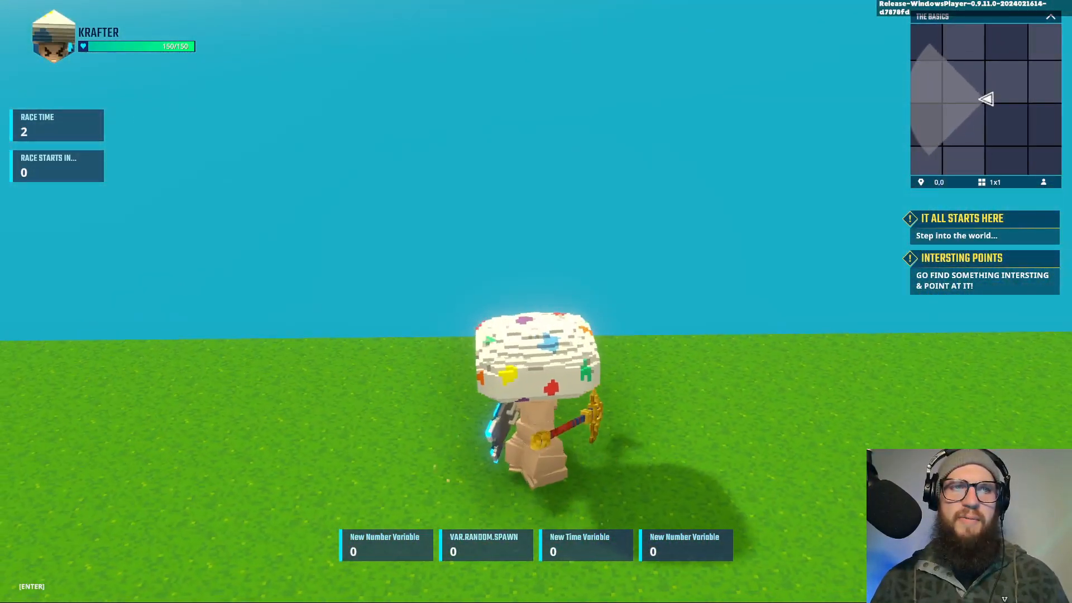
{"action": "key", "text": "w"}
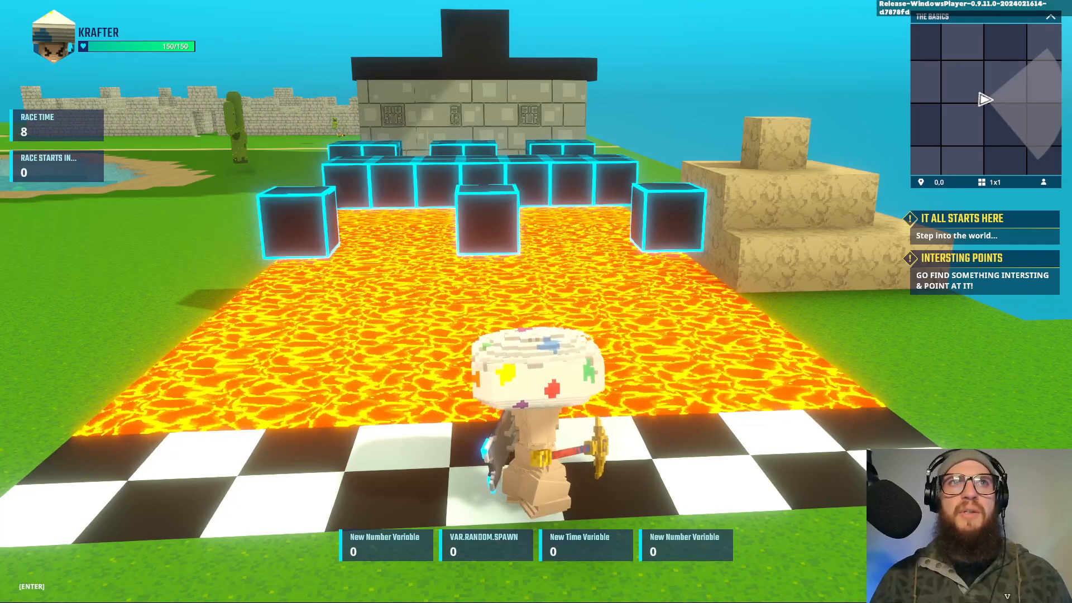
{"action": "key", "text": "Escape"}
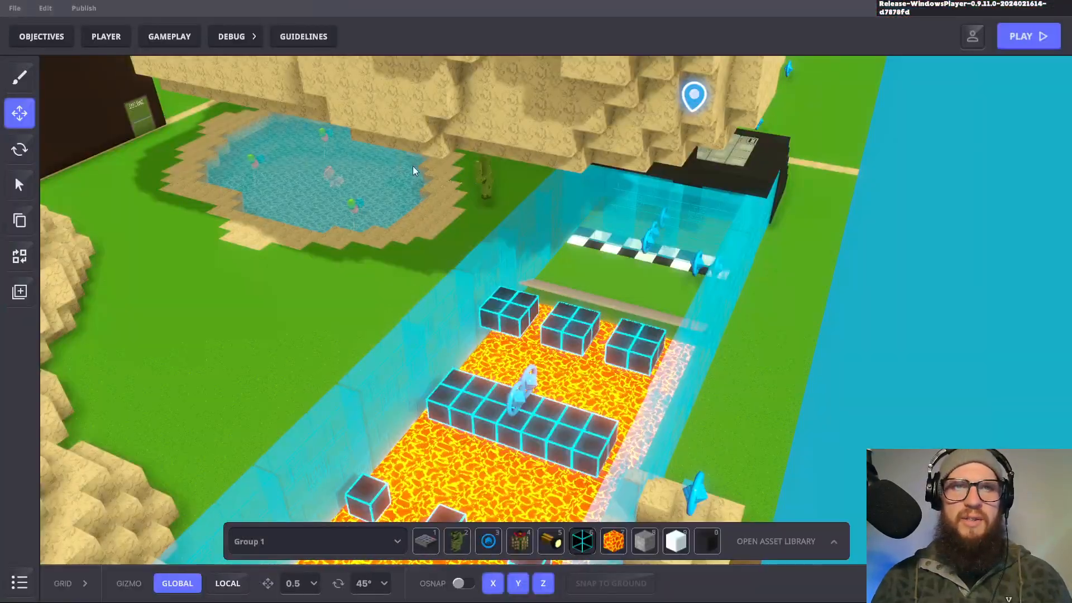
Step: Open the gameplay game rules and review the race's Start timer, Stopwatch and Pause time rules
{"action": "left_click", "coordinate": [178, 36]}
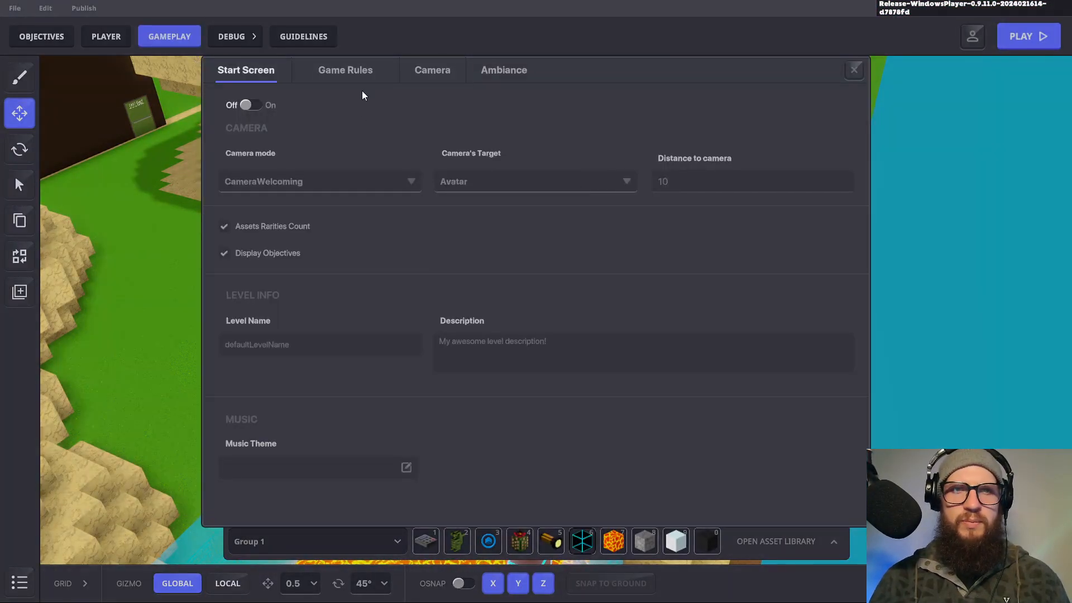
{"action": "left_click", "coordinate": [380, 68]}
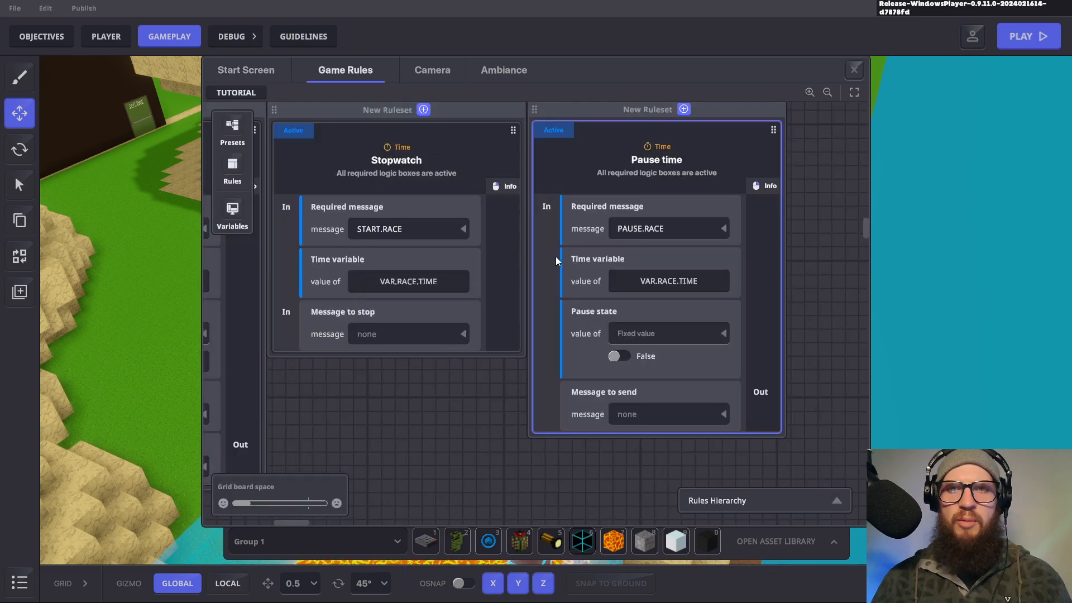
{"action": "scroll", "coordinate": [517, 358], "scroll_direction": "left", "scroll_amount": 3}
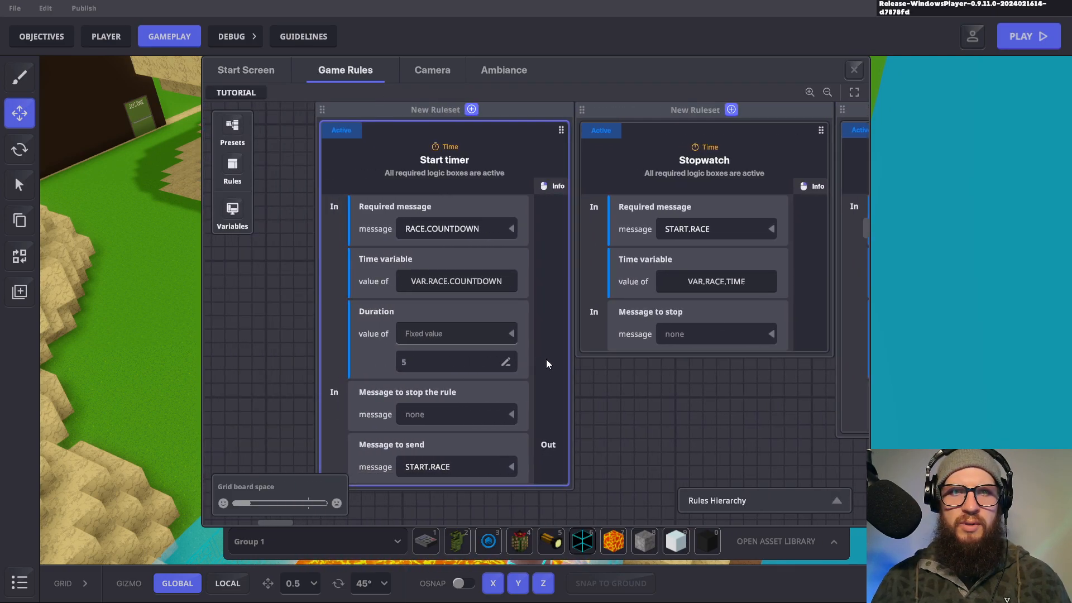
{"action": "scroll", "coordinate": [554, 341], "scroll_direction": "down", "scroll_amount": 2}
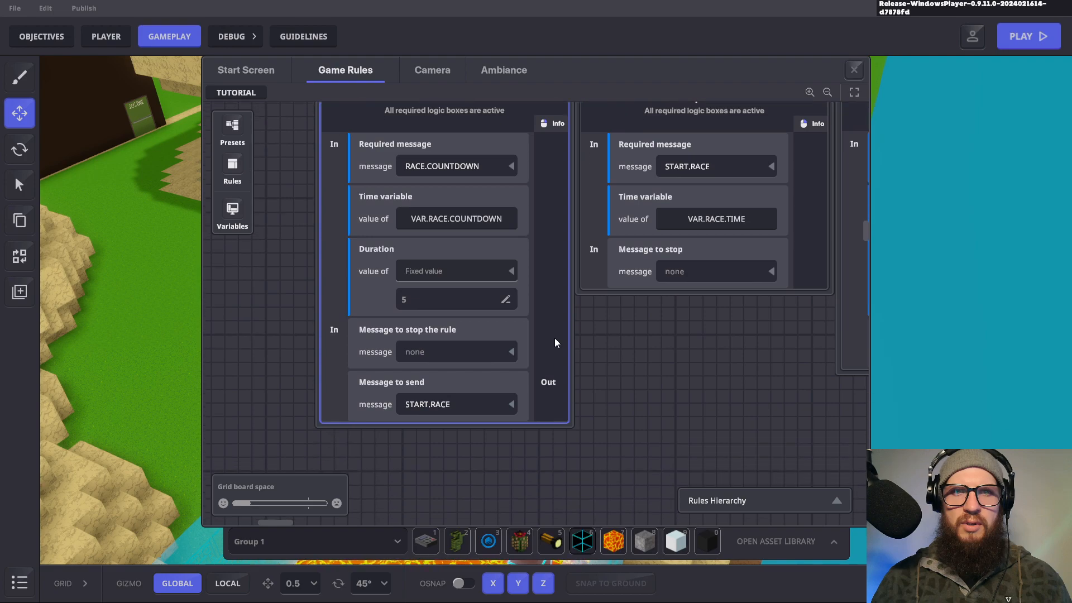
{"action": "scroll", "coordinate": [554, 341], "scroll_direction": "right", "scroll_amount": 2}
{"action": "scroll", "coordinate": [555, 342], "scroll_direction": "right", "scroll_amount": 2}
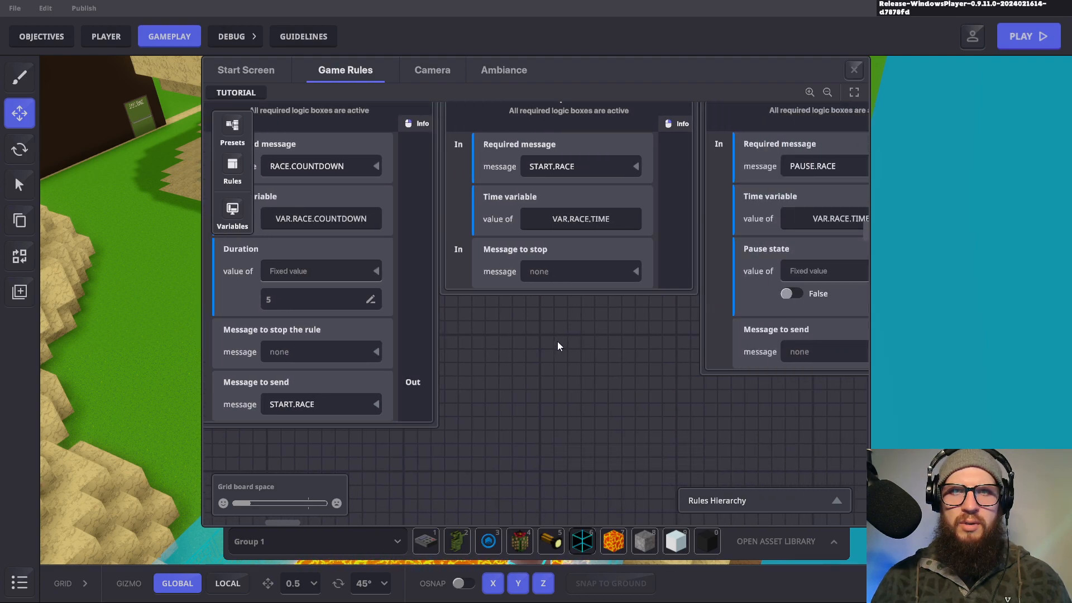
{"action": "scroll", "coordinate": [557, 341], "scroll_direction": "up", "scroll_amount": 2}
{"action": "scroll", "coordinate": [557, 403], "scroll_direction": "down", "scroll_amount": 3}
{"action": "scroll", "coordinate": [557, 403], "scroll_direction": "left", "scroll_amount": 2}
Step: Examine the Aztec random-number and Compare numbers rules above the race rules for their messages and variables
{"action": "scroll", "coordinate": [556, 402], "scroll_direction": "up", "scroll_amount": 12}
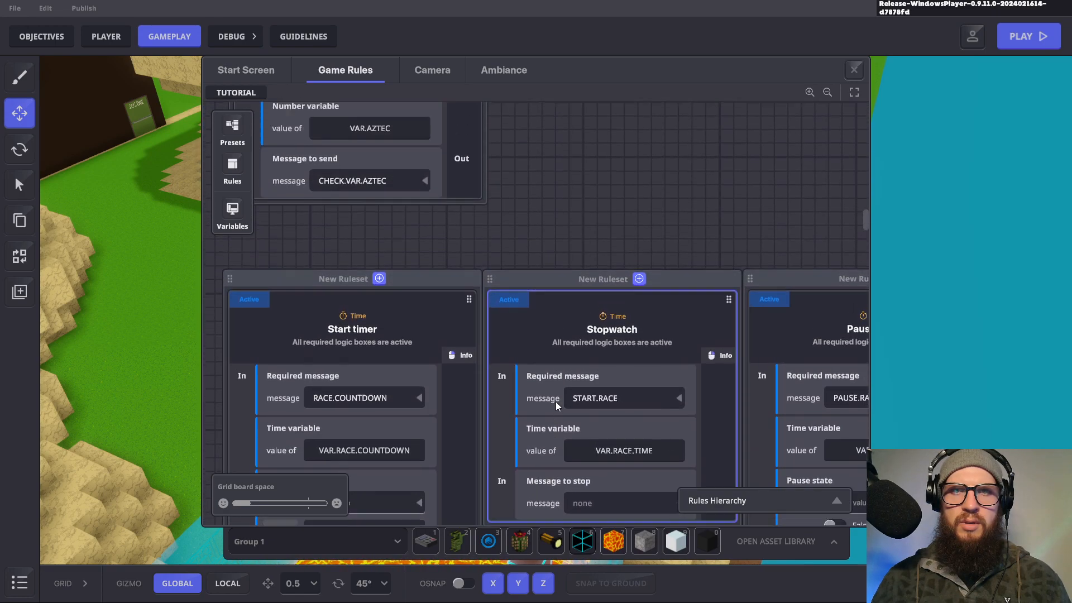
{"action": "scroll", "coordinate": [550, 387], "scroll_direction": "left", "scroll_amount": 2}
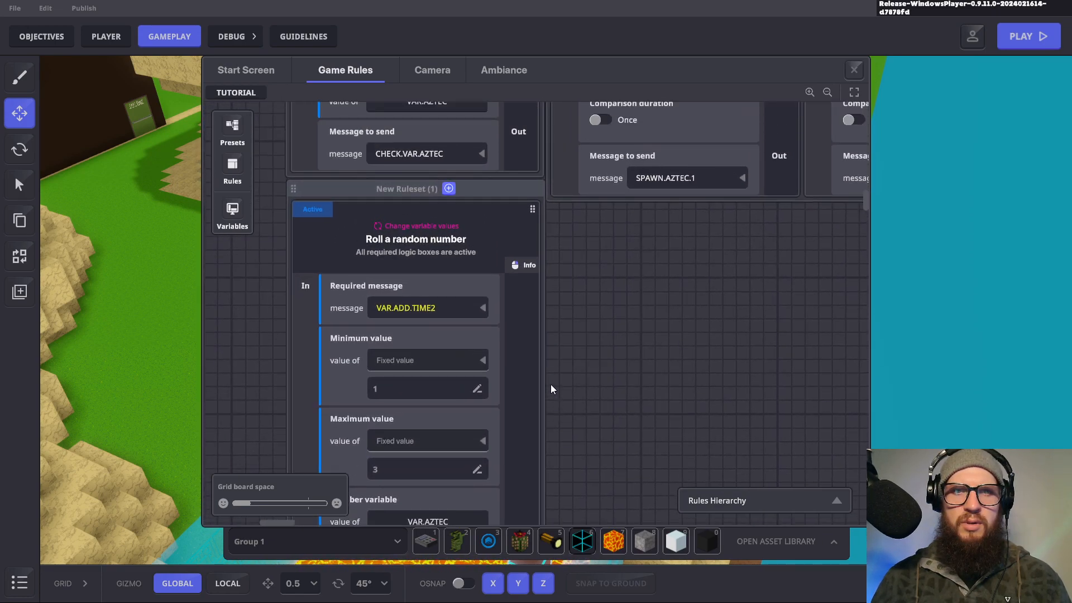
{"action": "scroll", "coordinate": [552, 389], "scroll_direction": "up", "scroll_amount": 8}
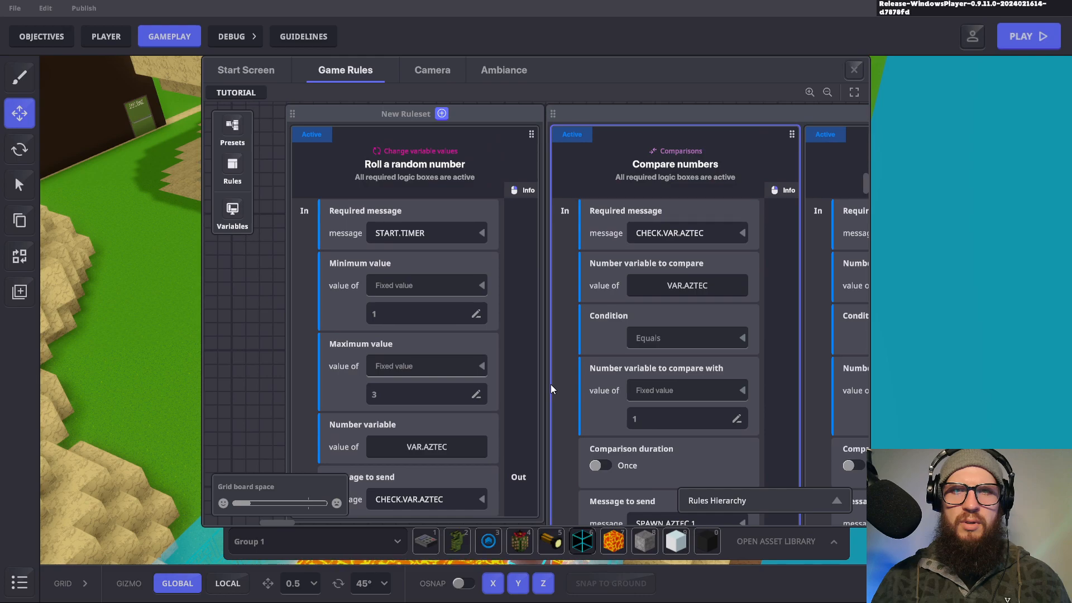
{"action": "scroll", "coordinate": [550, 384], "scroll_direction": "down", "scroll_amount": 5}
{"action": "scroll", "coordinate": [550, 384], "scroll_direction": "right", "scroll_amount": 4}
{"action": "scroll", "coordinate": [550, 384], "scroll_direction": "right", "scroll_amount": 1}
{"action": "scroll", "coordinate": [551, 384], "scroll_direction": "down", "scroll_amount": 6}
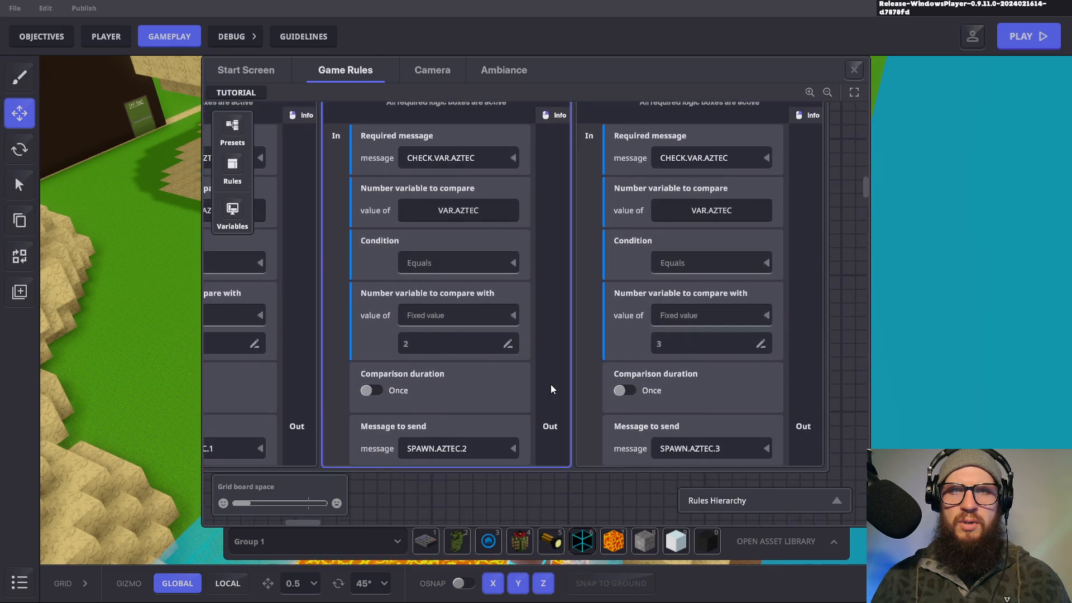
Step: Trace the race message chain from the Start timer rule through Stopwatch to Pause time, checking each message and time variable
{"action": "scroll", "coordinate": [550, 384], "scroll_direction": "left", "scroll_amount": 4}
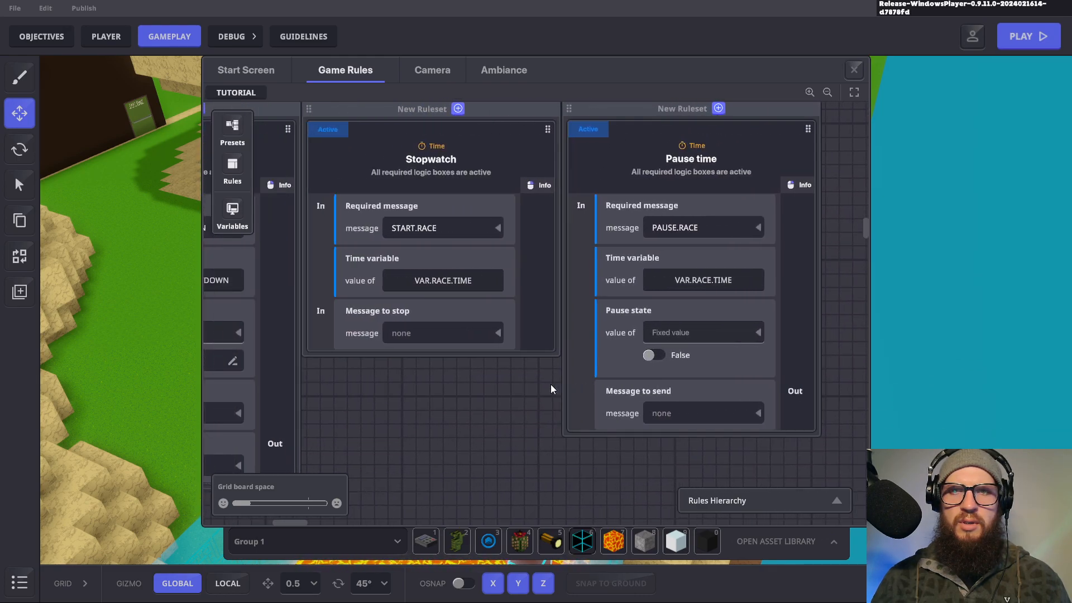
{"action": "scroll", "coordinate": [551, 384], "scroll_direction": "left", "scroll_amount": 5}
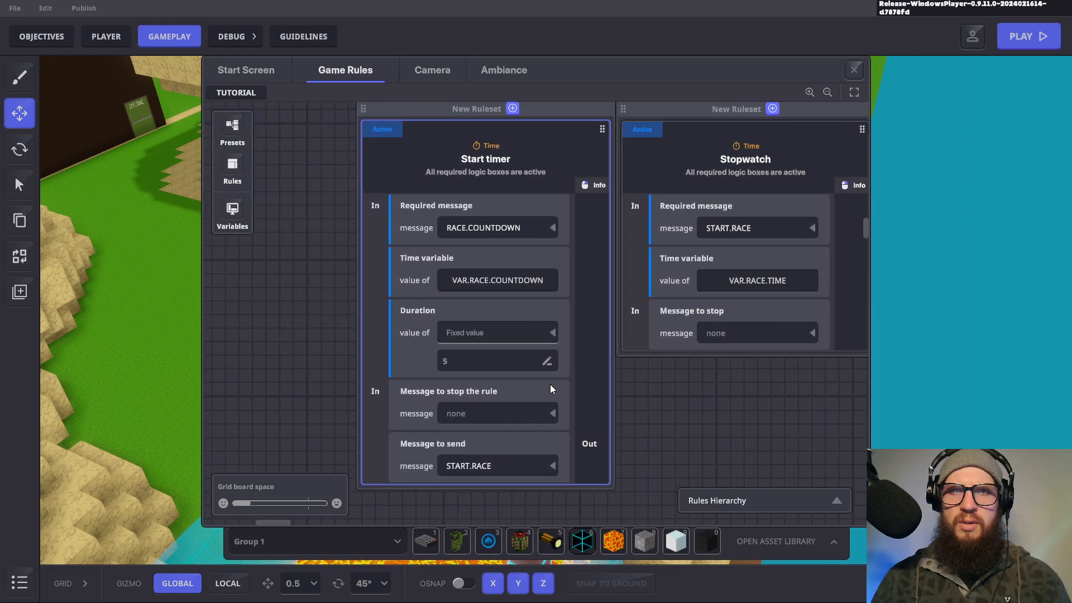
{"action": "scroll", "coordinate": [551, 384], "scroll_direction": "down", "scroll_amount": 3}
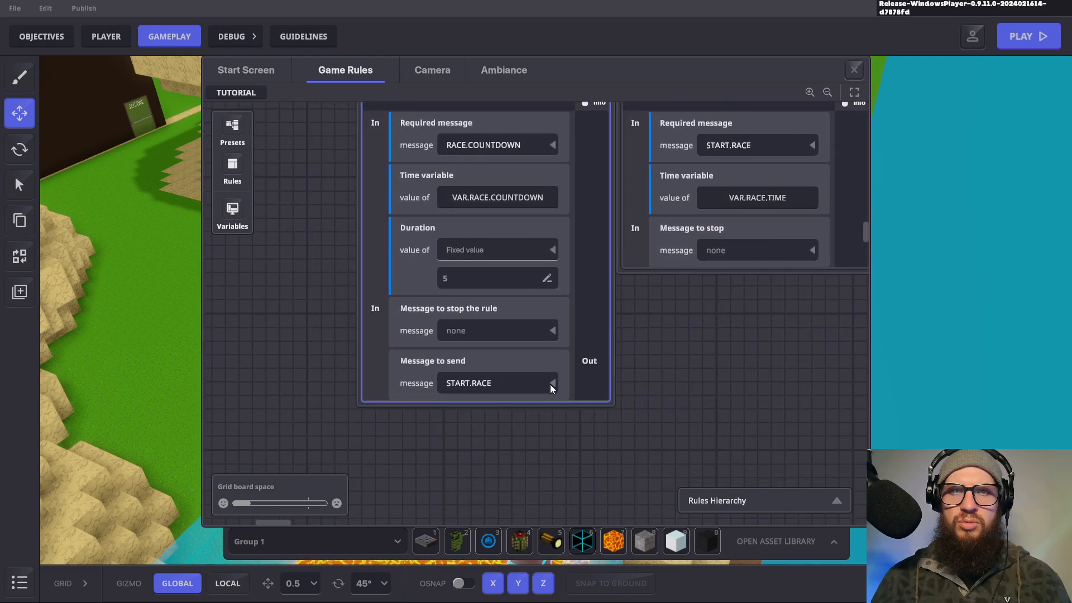
{"action": "scroll", "coordinate": [548, 382], "scroll_direction": "right", "scroll_amount": 3}
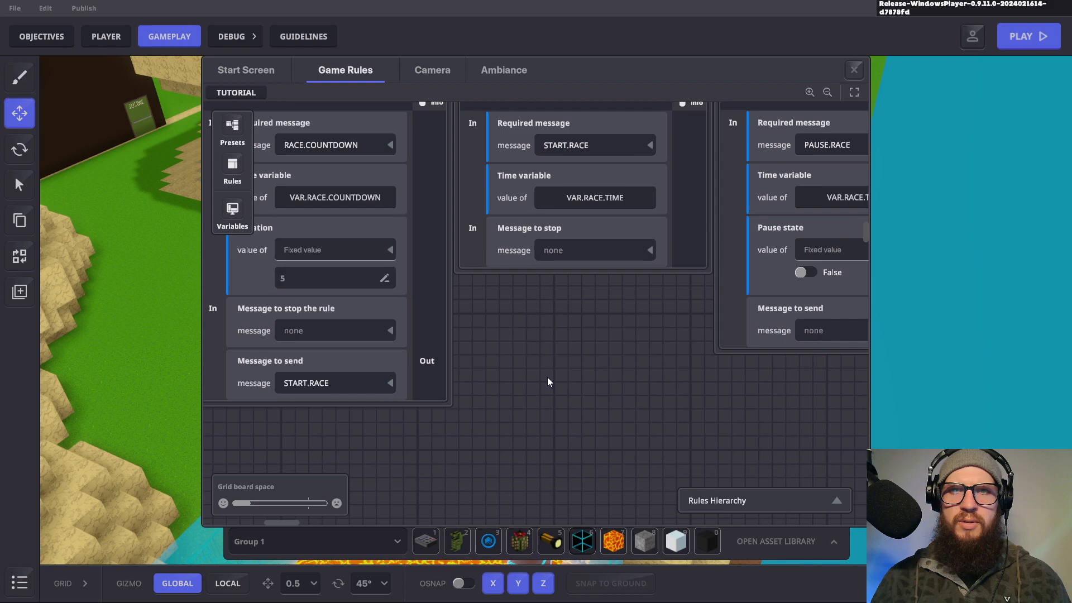
{"action": "scroll", "coordinate": [547, 382], "scroll_direction": "right", "scroll_amount": 2}
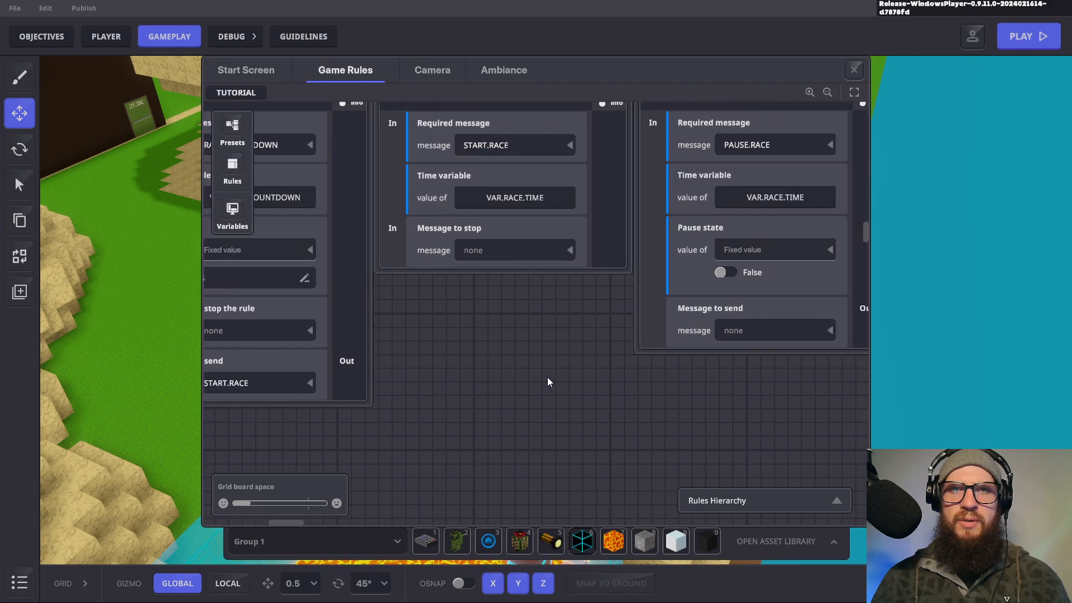
{"action": "scroll", "coordinate": [547, 376], "scroll_direction": "right", "scroll_amount": 2}
{"action": "scroll", "coordinate": [547, 377], "scroll_direction": "up", "scroll_amount": 3}
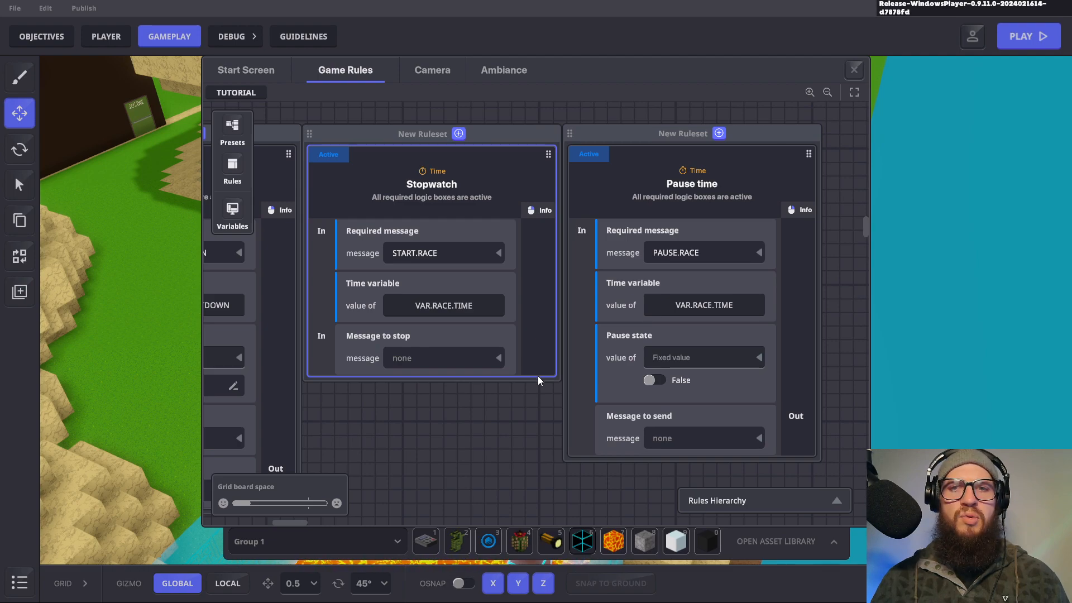
{"action": "scroll", "coordinate": [538, 377], "scroll_direction": "left", "scroll_amount": 4}
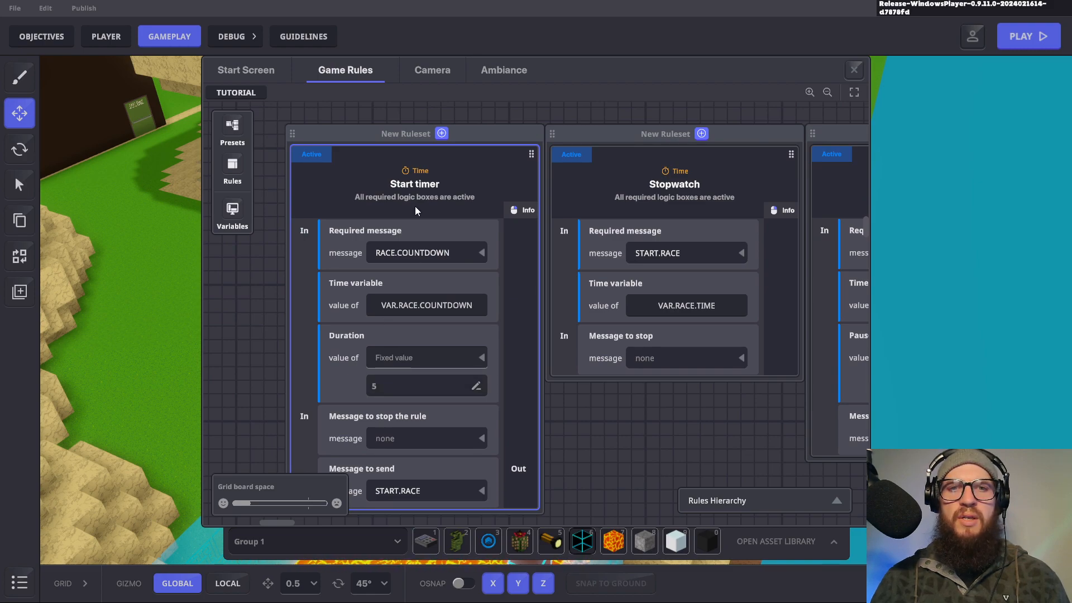
{"action": "scroll", "coordinate": [424, 196], "scroll_direction": "down", "scroll_amount": 3}
{"action": "scroll", "coordinate": [397, 169], "scroll_direction": "left", "scroll_amount": 1}
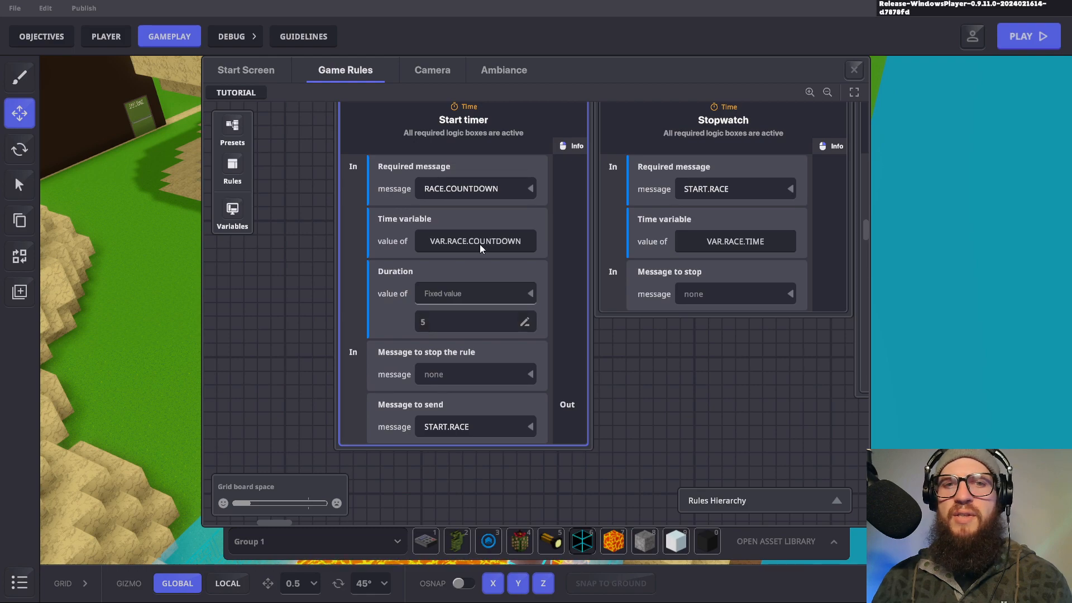
{"action": "scroll", "coordinate": [561, 257], "scroll_direction": "up", "scroll_amount": 2}
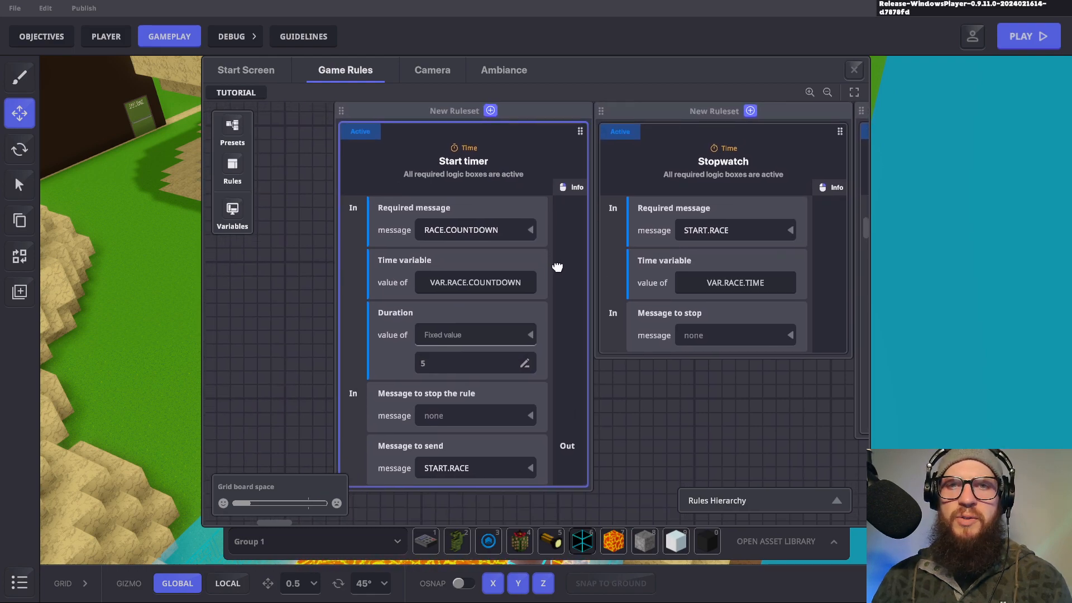
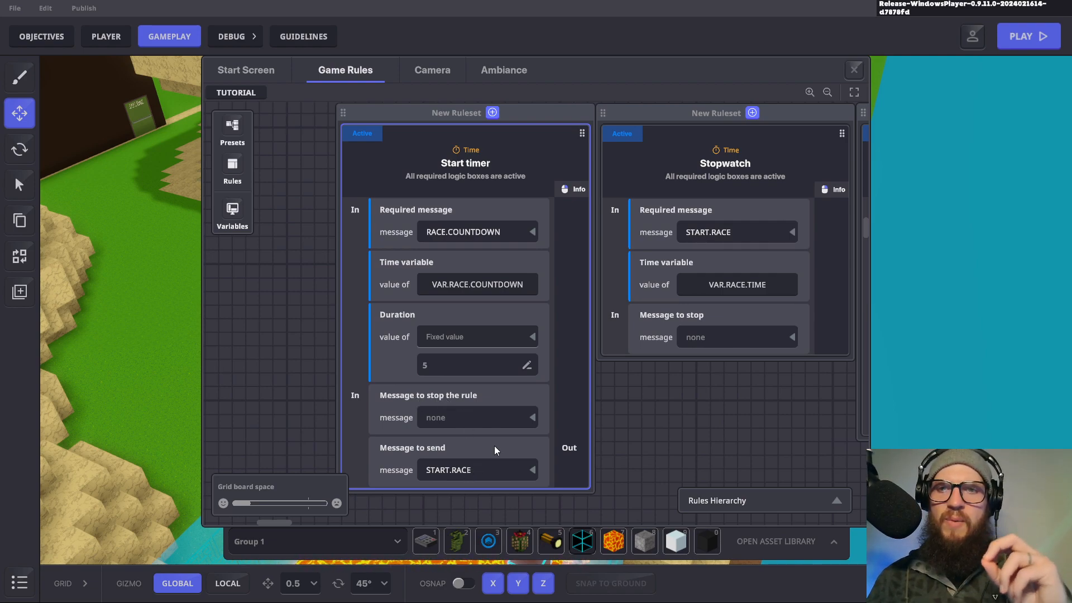
{"action": "left_click_drag", "start_coordinate": [677, 318], "coordinate": [510, 358]}
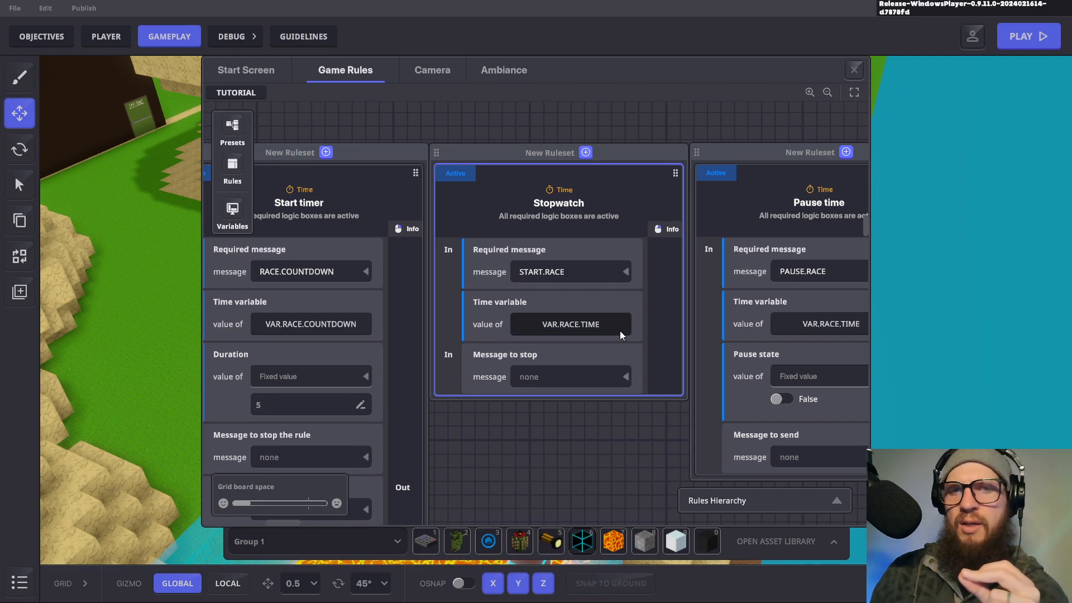
{"action": "left_click_drag", "start_coordinate": [695, 385], "coordinate": [509, 330]}
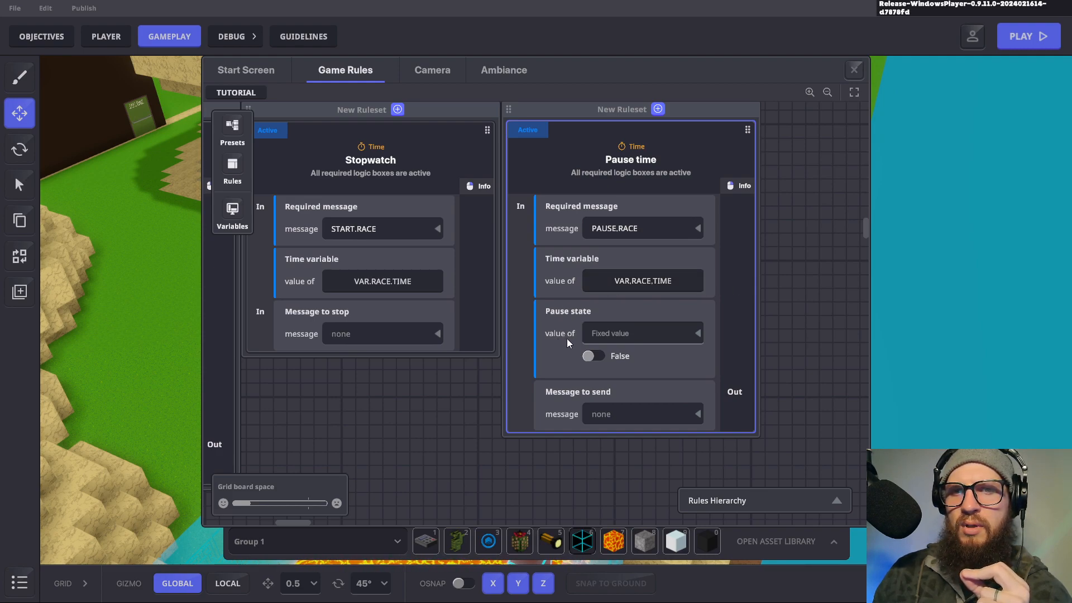
Step: Try a true/false variable as the Pause time rule's pause state, return it to a fixed value and close the variables list
{"action": "left_click", "coordinate": [697, 333]}
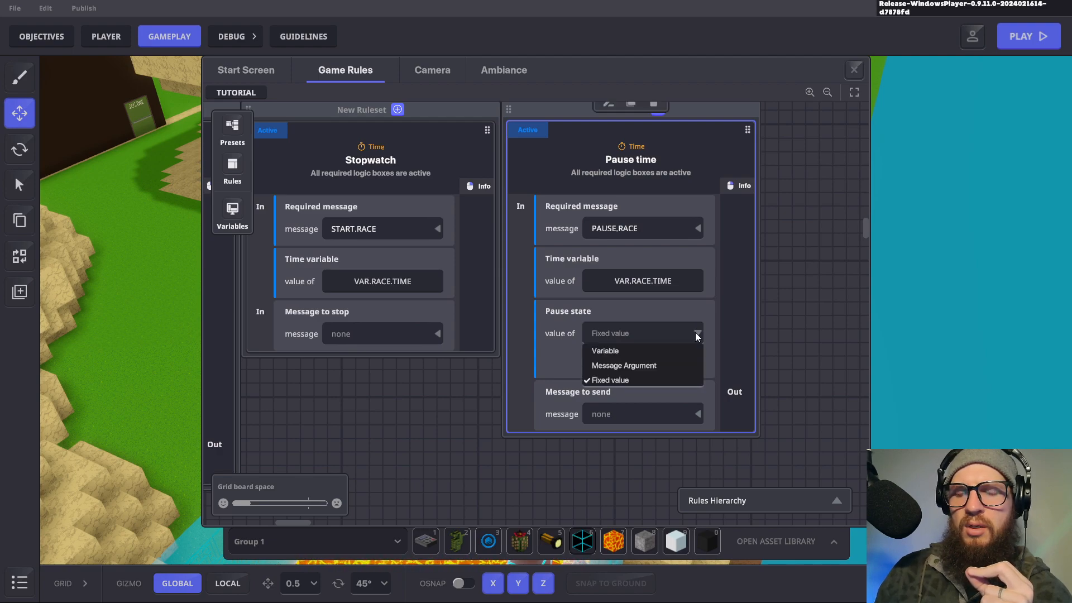
{"action": "left_click", "coordinate": [695, 333]}
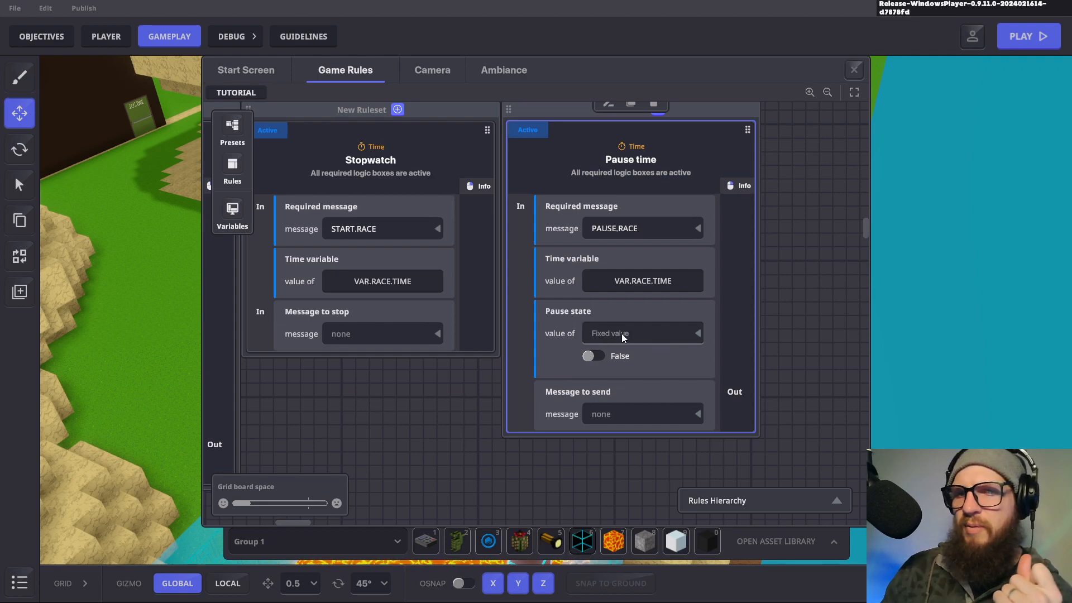
{"action": "left_click", "coordinate": [670, 340]}
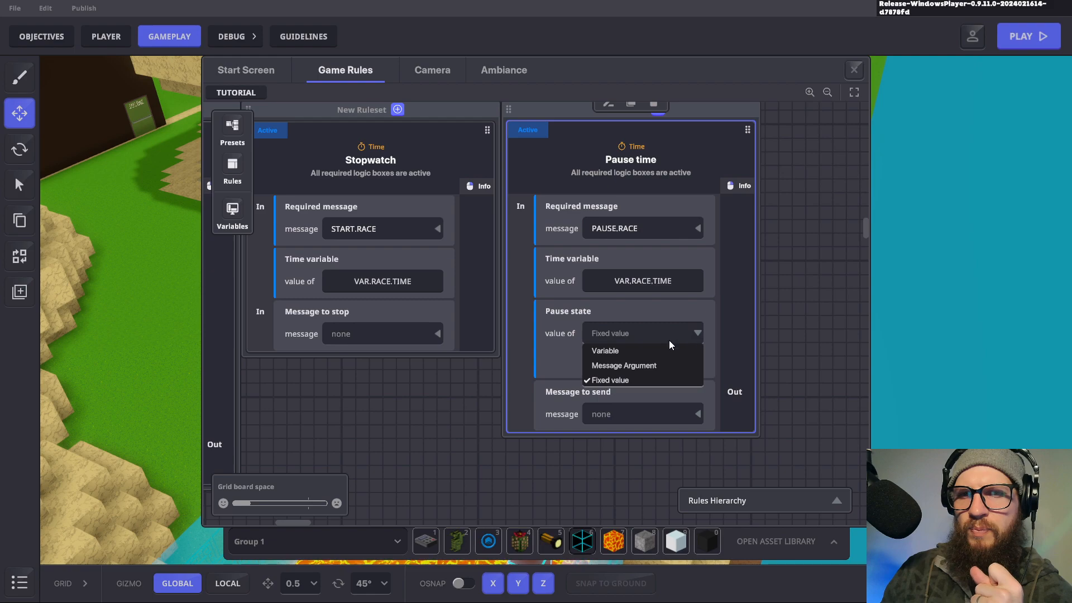
{"action": "left_click", "coordinate": [612, 351]}
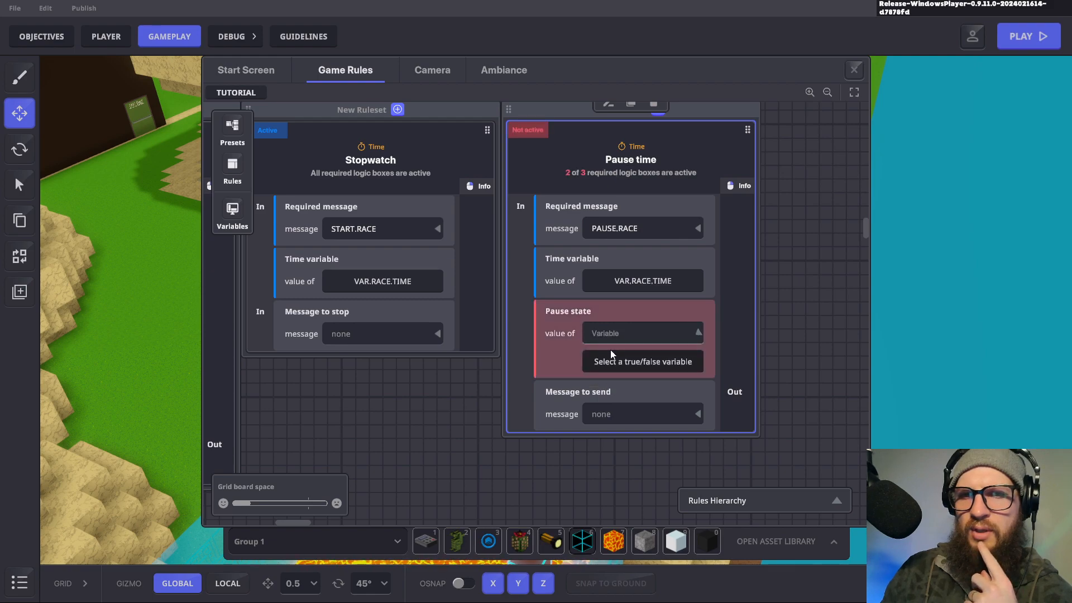
{"action": "left_click", "coordinate": [695, 334]}
{"action": "left_click", "coordinate": [693, 331]}
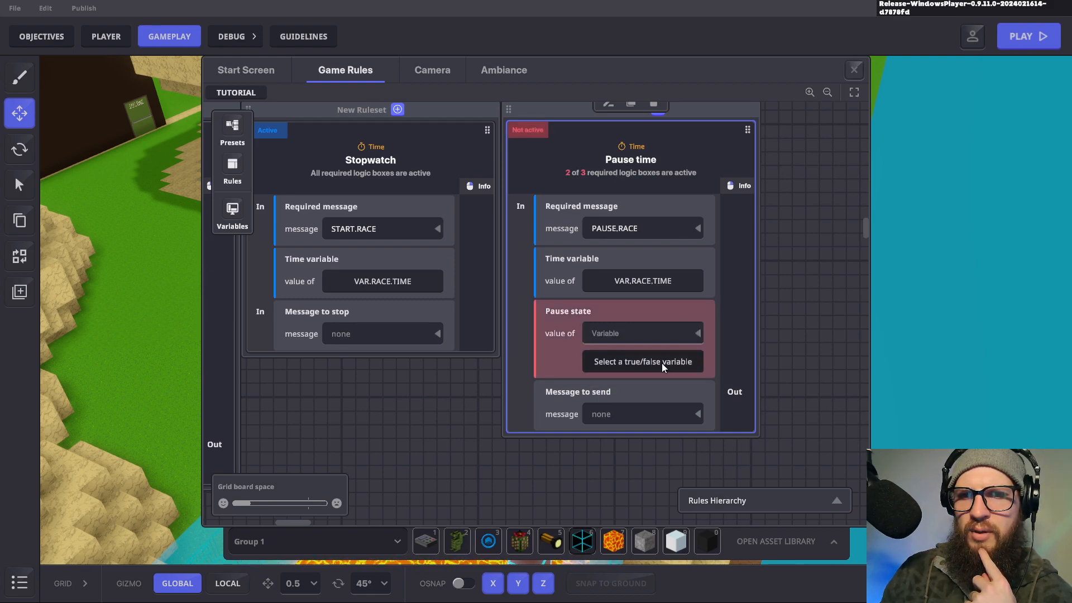
{"action": "left_click", "coordinate": [652, 362]}
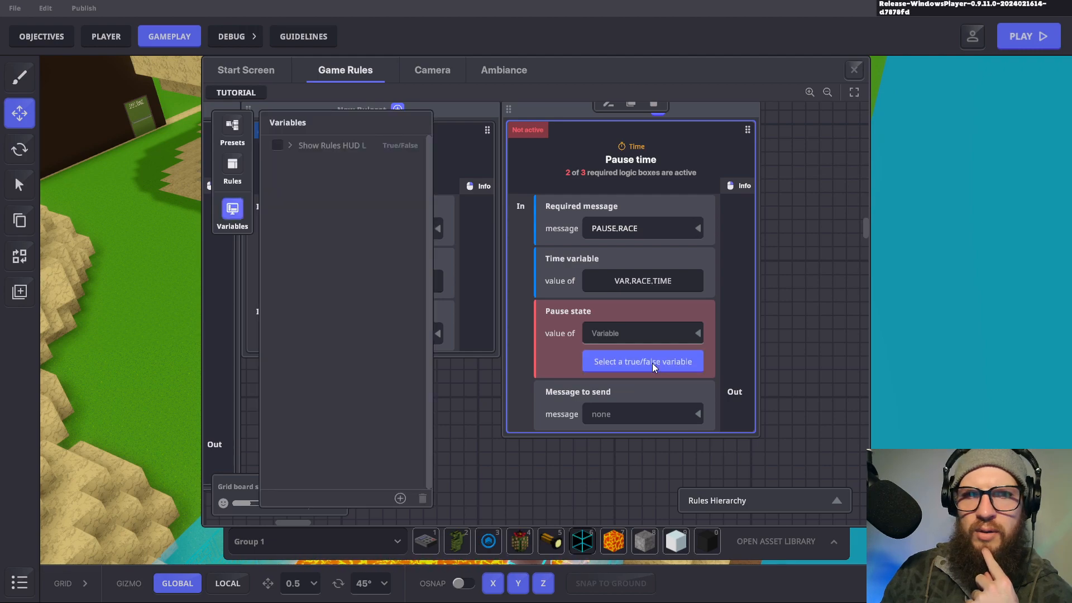
{"action": "left_click", "coordinate": [697, 333]}
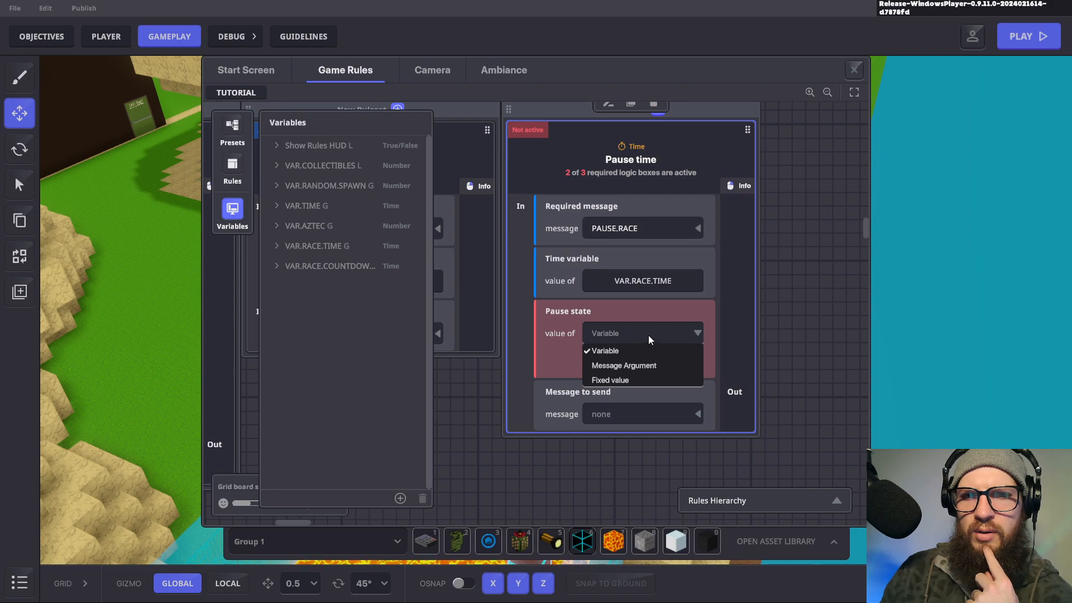
{"action": "left_click", "coordinate": [607, 380]}
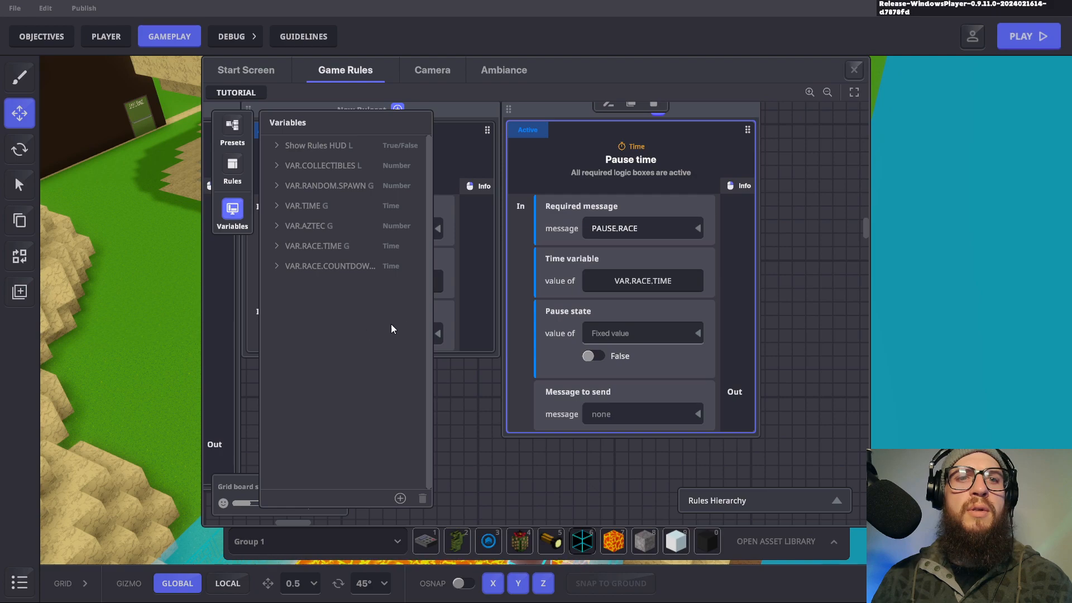
{"action": "left_click", "coordinate": [455, 400]}
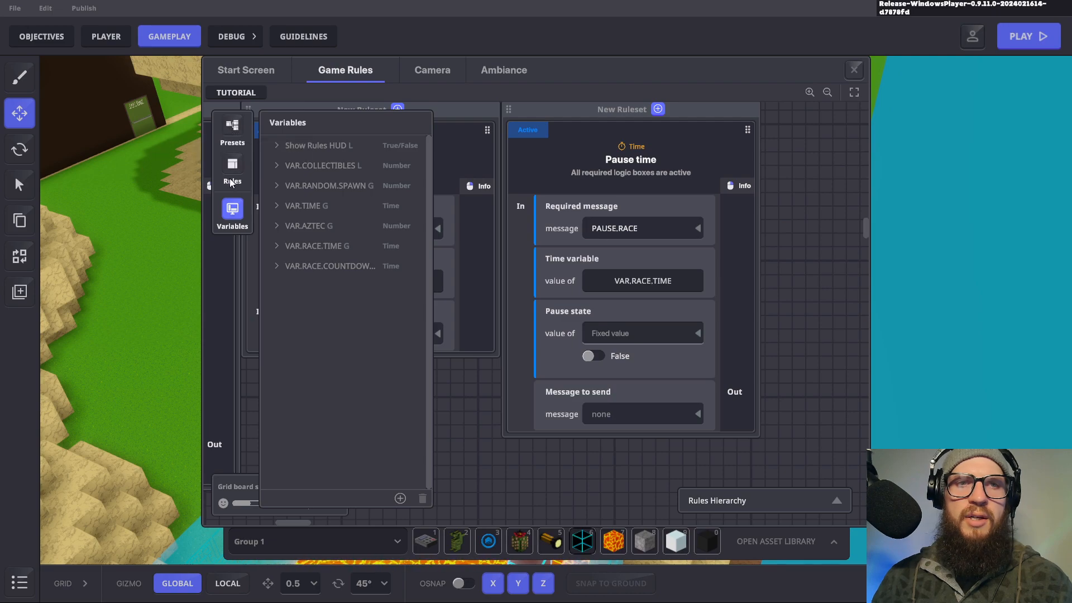
{"action": "left_click", "coordinate": [244, 210]}
Step: Set the Start timer rule's fixed duration to 7 and close the gameplay settings
{"action": "left_click_drag", "start_coordinate": [402, 362], "coordinate": [719, 319]}
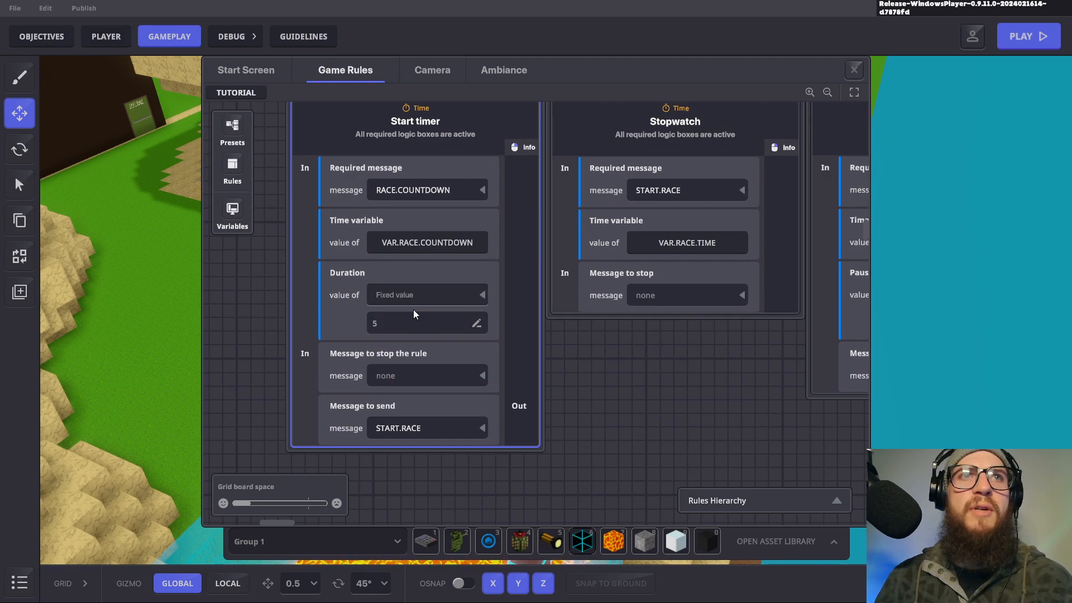
{"action": "left_click_drag", "start_coordinate": [615, 313], "coordinate": [565, 329]}
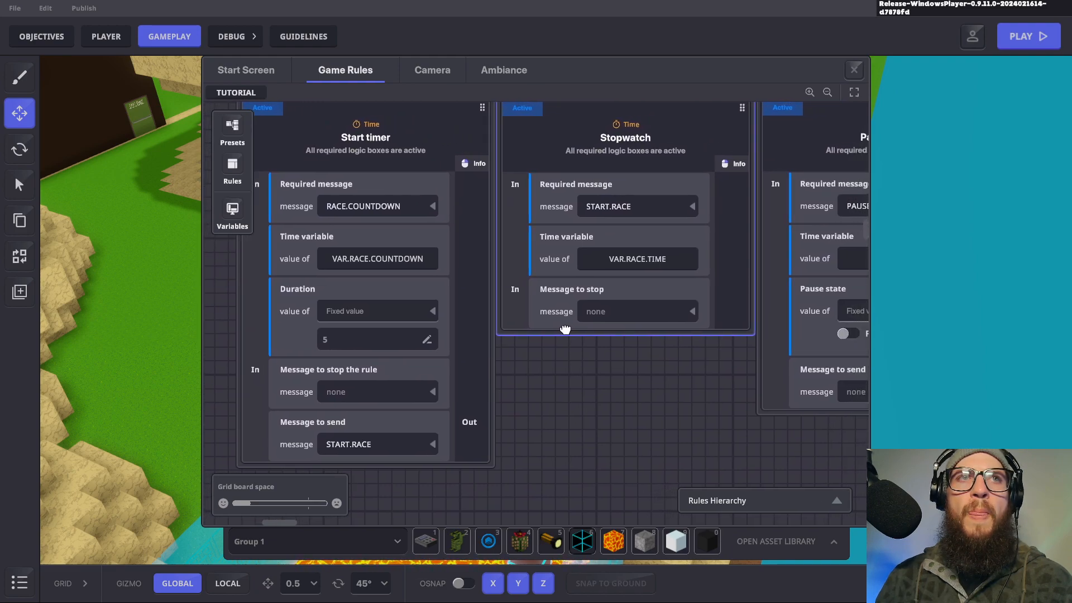
{"action": "left_click", "coordinate": [344, 340]}
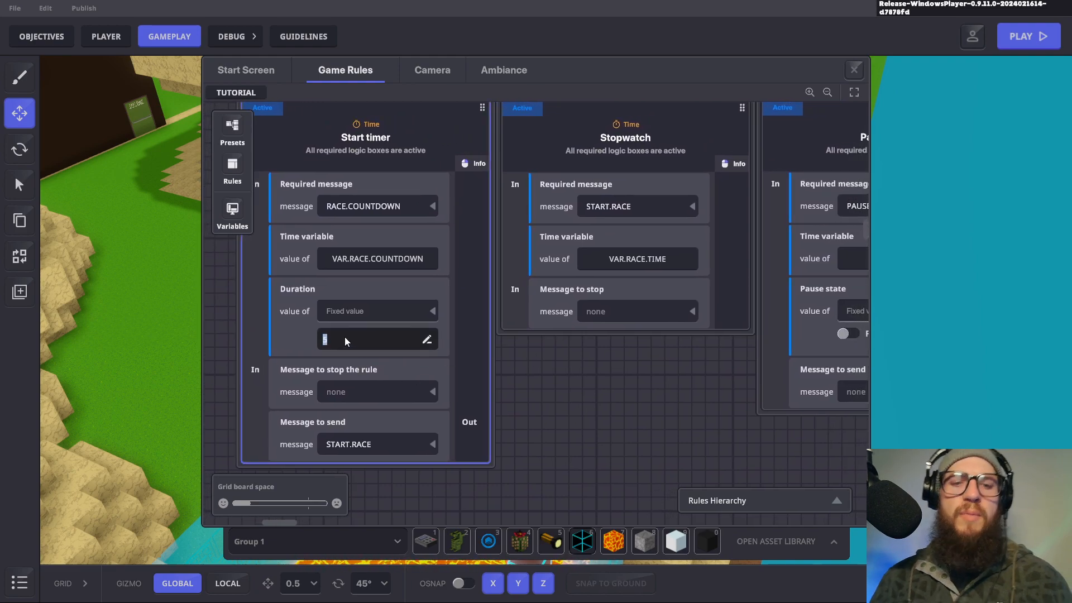
{"action": "type", "text": "7"}
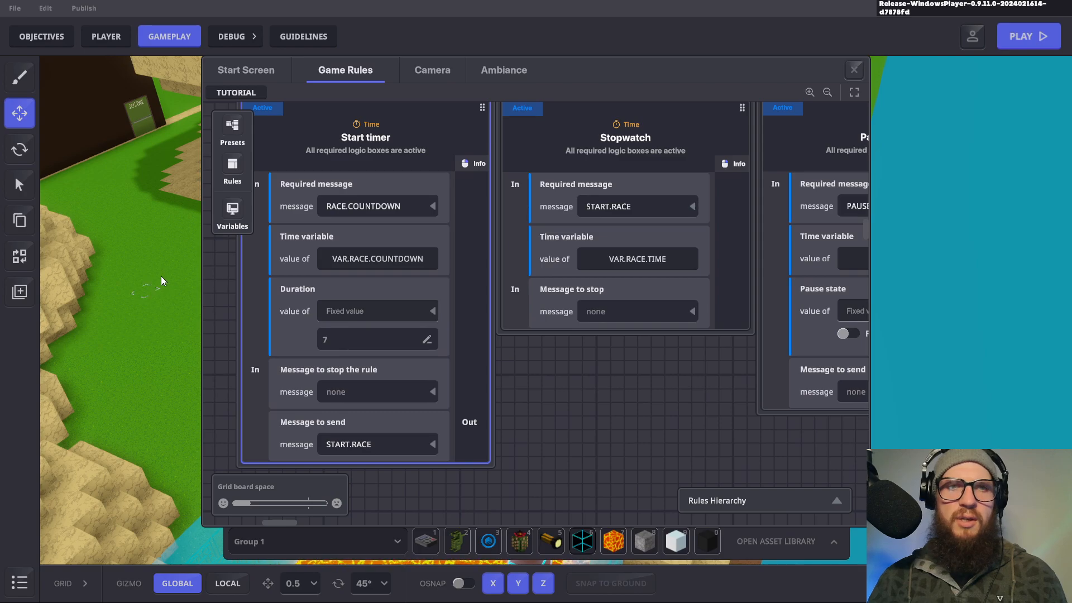
{"action": "left_click", "coordinate": [852, 69]}
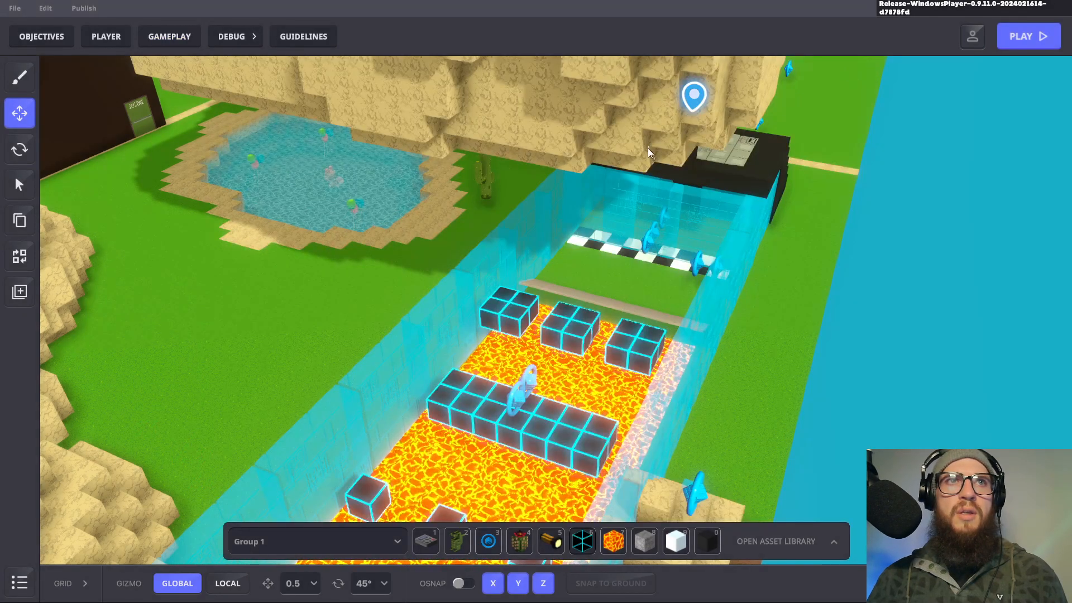
Step: Start a playtest and take the character through the dark stepped building to the lava race's start line for the countdown
{"action": "key", "text": "ctrl+p"}
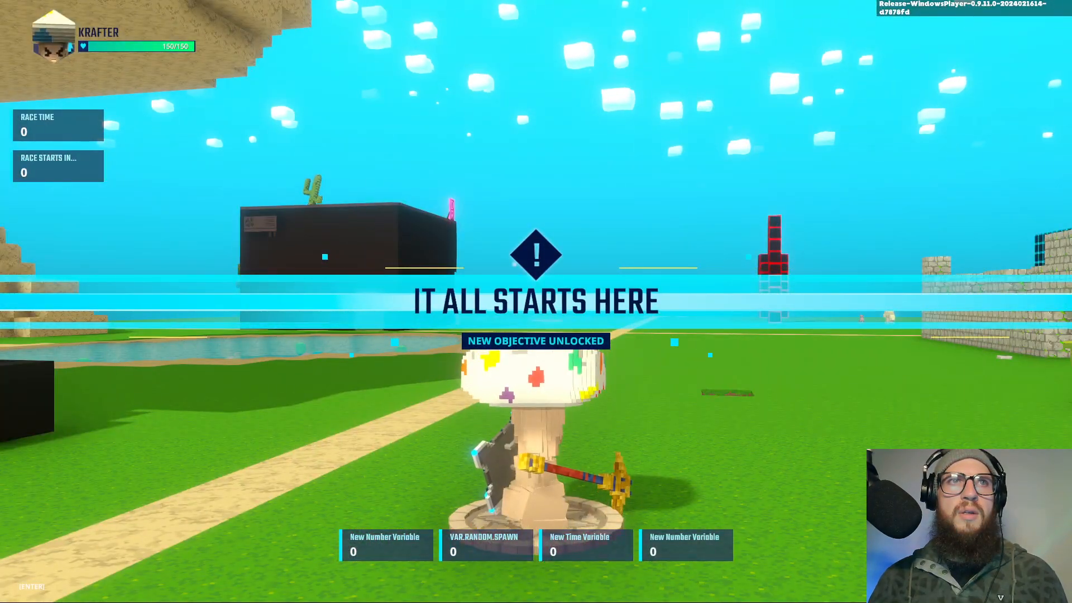
{"action": "key", "text": "w"}
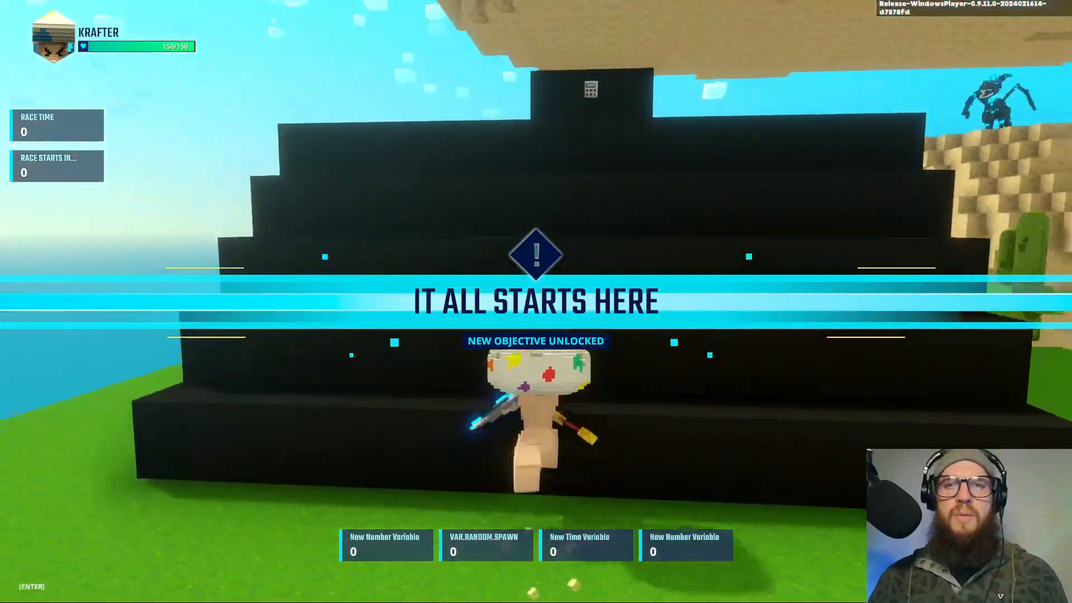
{"action": "key", "text": "space"}
{"action": "key", "text": "space"}
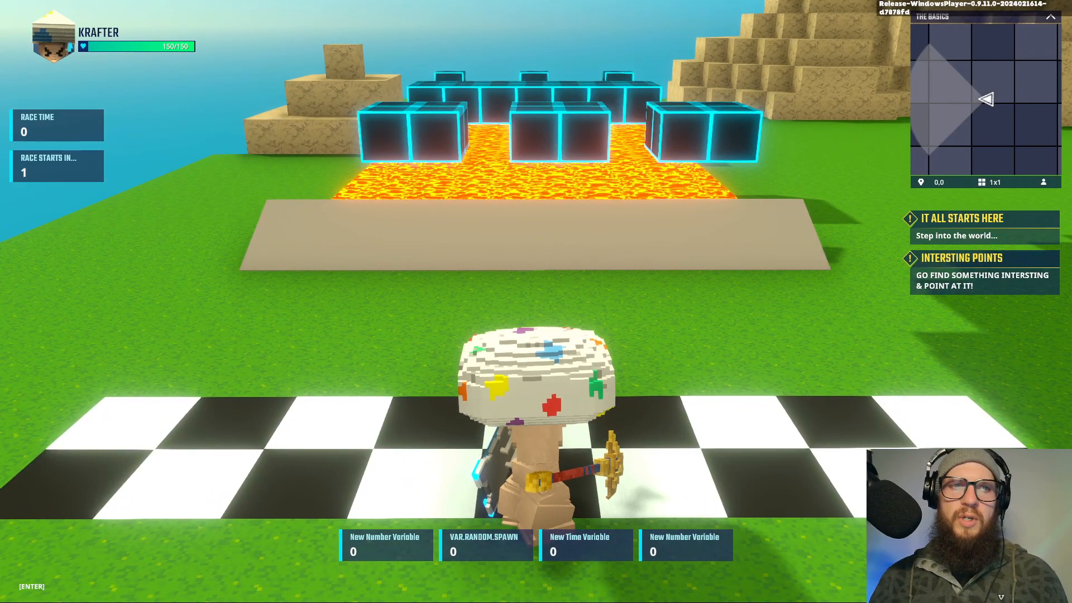
{"action": "key", "text": "w"}
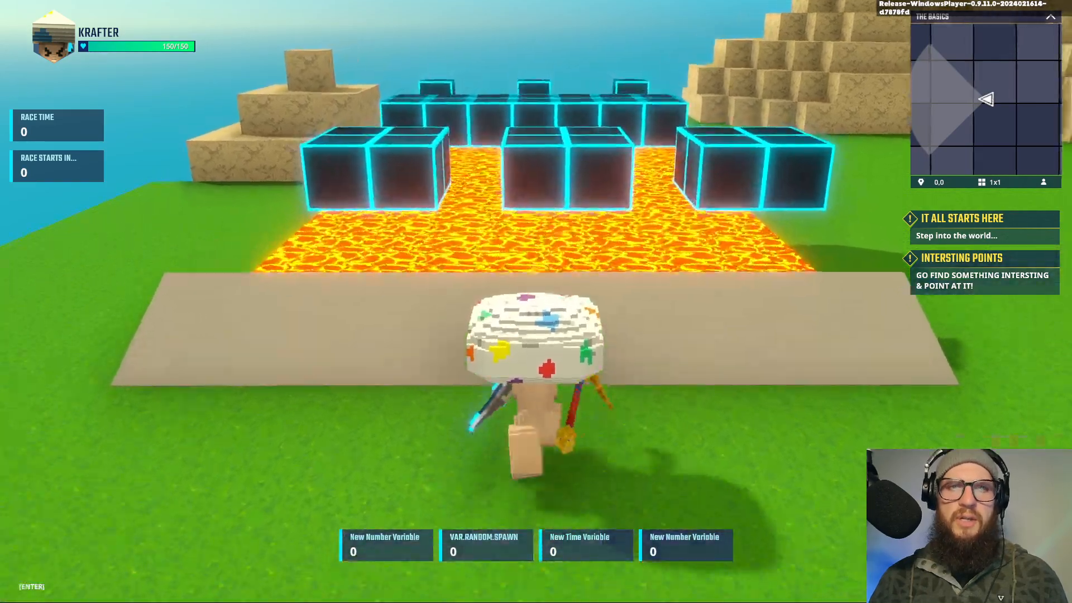
{"action": "key", "text": "w"}
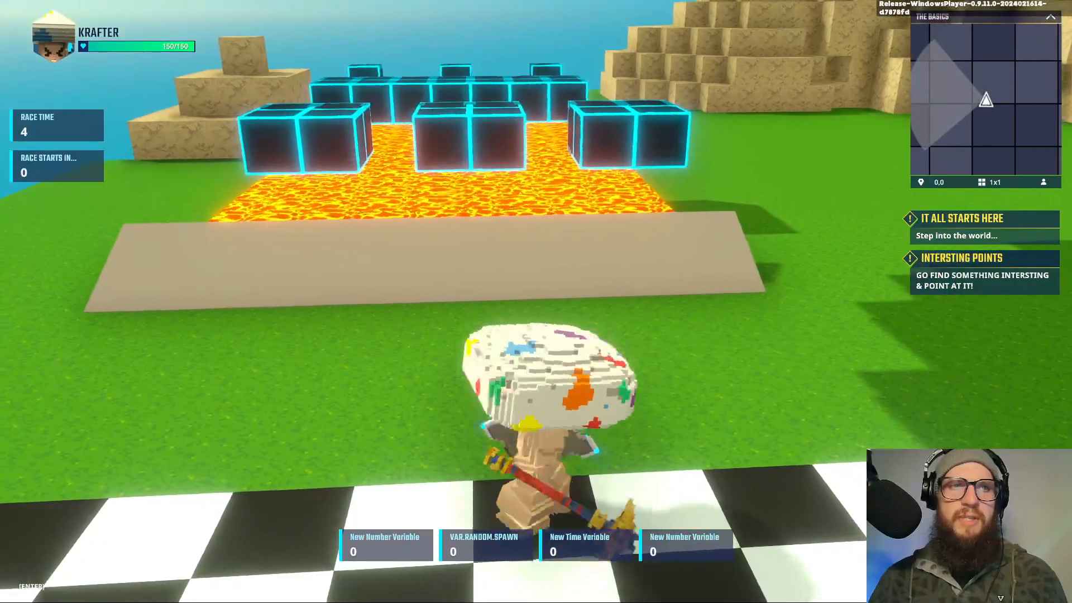
Step: Run the lava race across the glowing blocks to the checkered finish line to test the stopwatch
{"action": "key", "text": "w"}
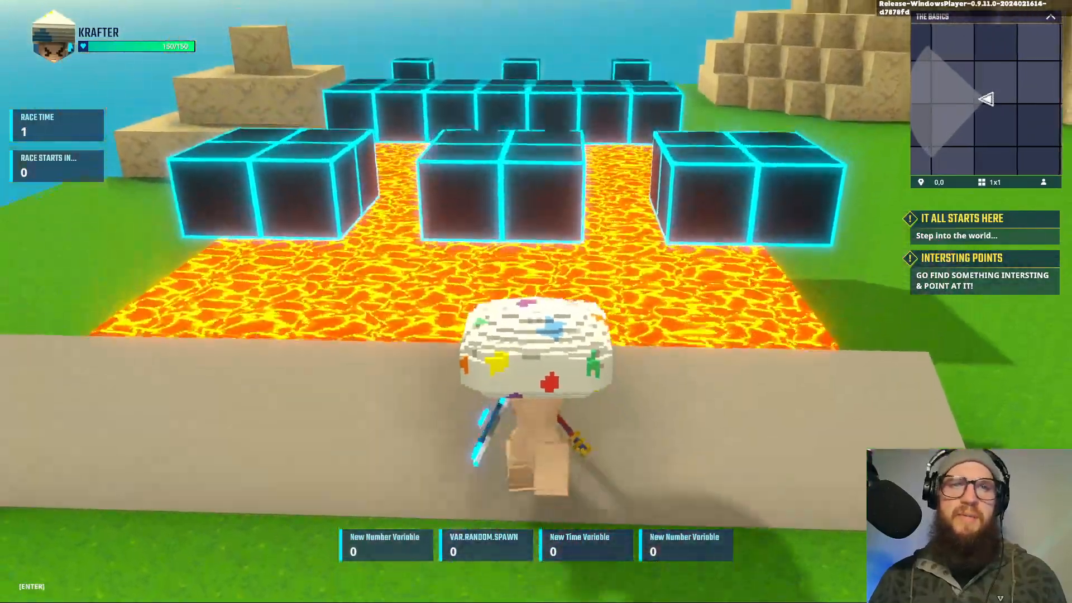
{"action": "key", "text": "w"}
{"action": "key", "text": "space"}
{"action": "key", "text": "space"}
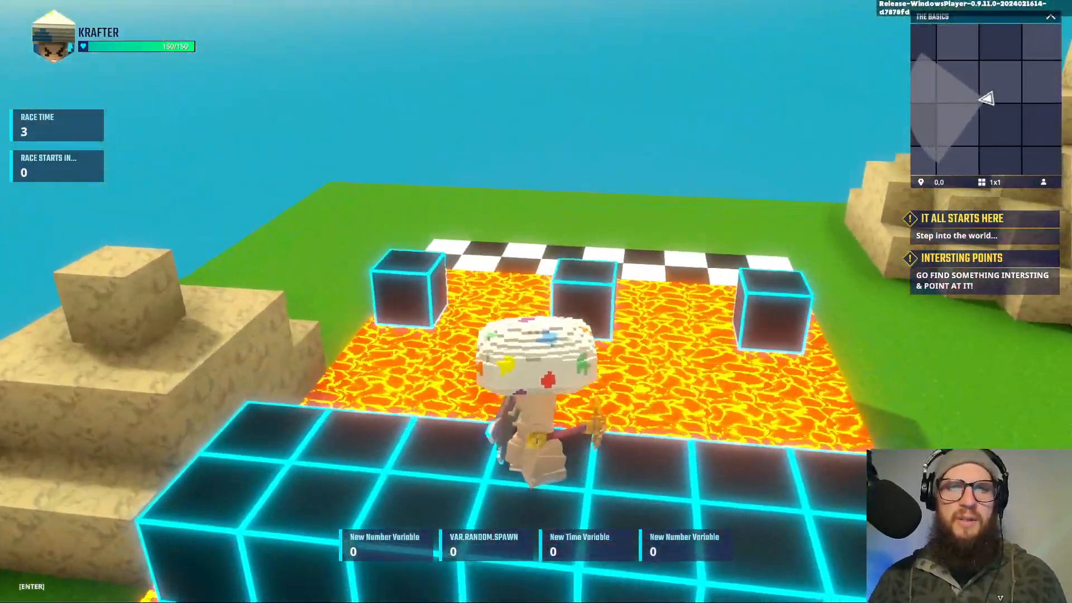
{"action": "key", "text": "w"}
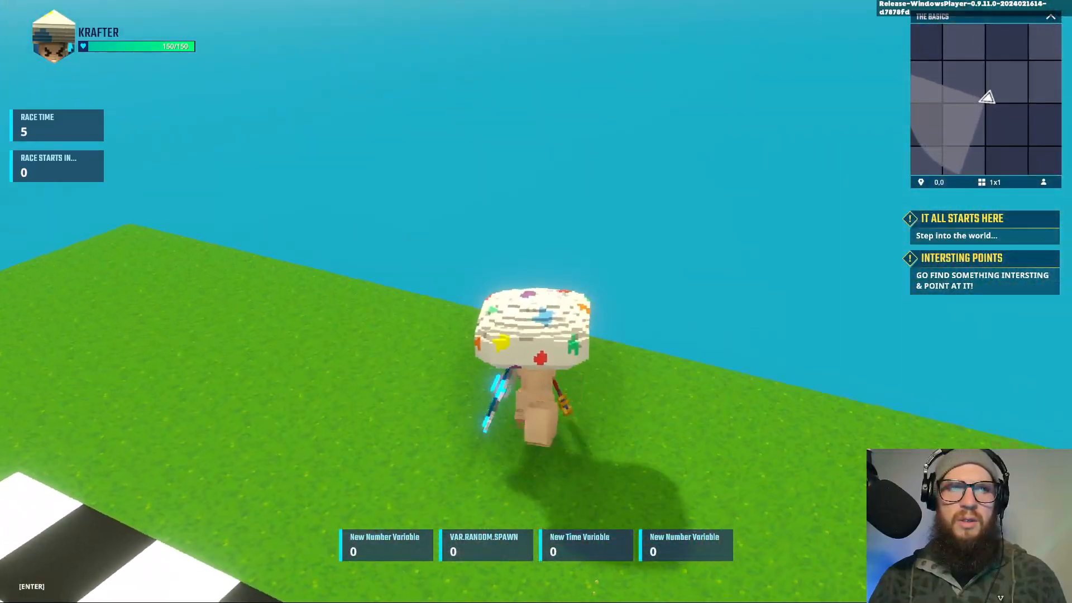
{"action": "key", "text": "w"}
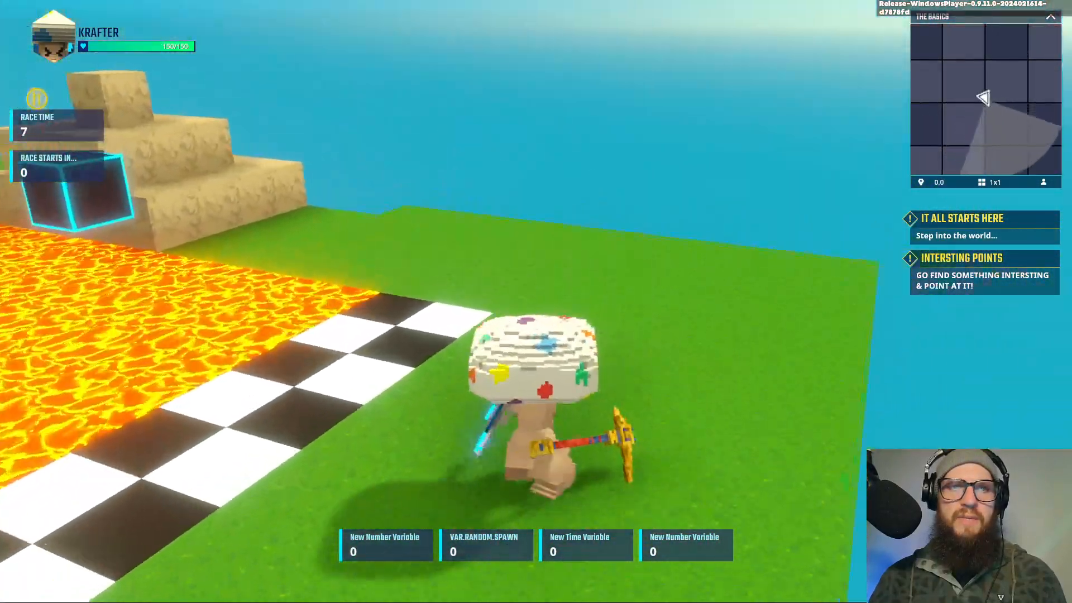
Step: Climb the stone steps beside the lava course to check the race timer, and end the playtest
{"action": "key", "text": "w"}
{"action": "key", "text": "space"}
{"action": "key", "text": "space"}
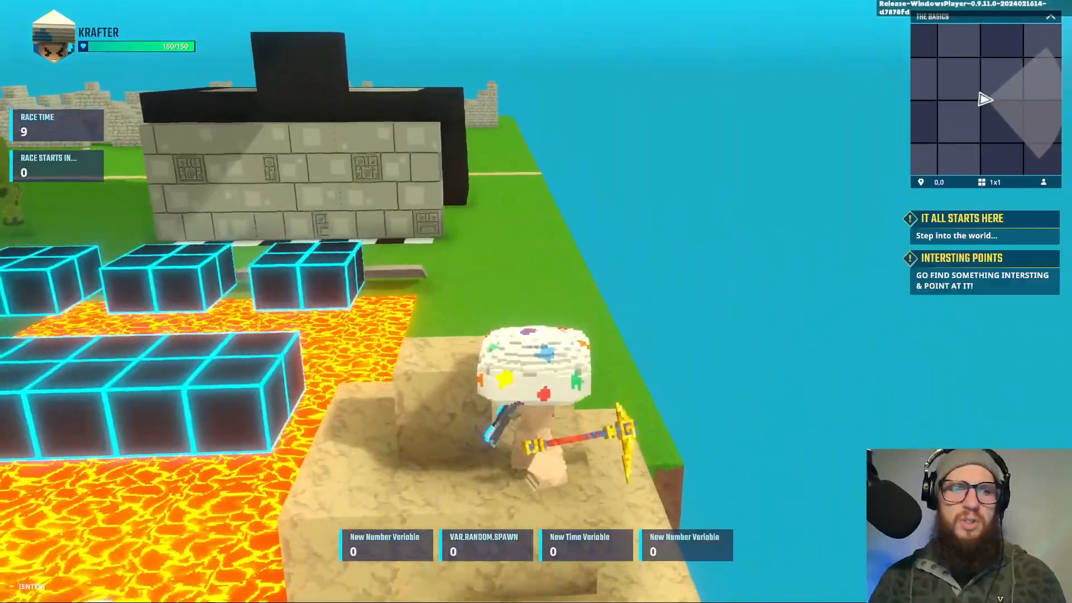
{"action": "key", "text": "Escape"}
{"action": "left_click", "coordinate": [182, 491]}
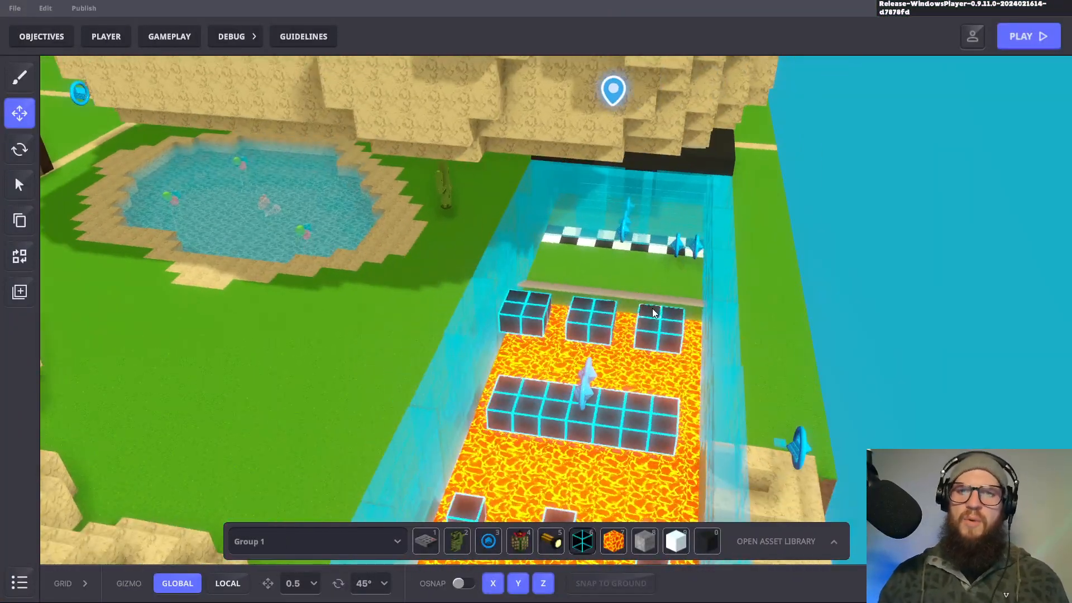
Step: Examine the Speaker component and detection area of the logic asset at the middle of the start line
{"action": "scroll", "coordinate": [654, 306], "scroll_direction": "up", "scroll_amount": 5}
{"action": "right_click_drag", "start_coordinate": [621, 290], "coordinate": [476, 281]}
{"action": "left_click", "coordinate": [449, 268]}
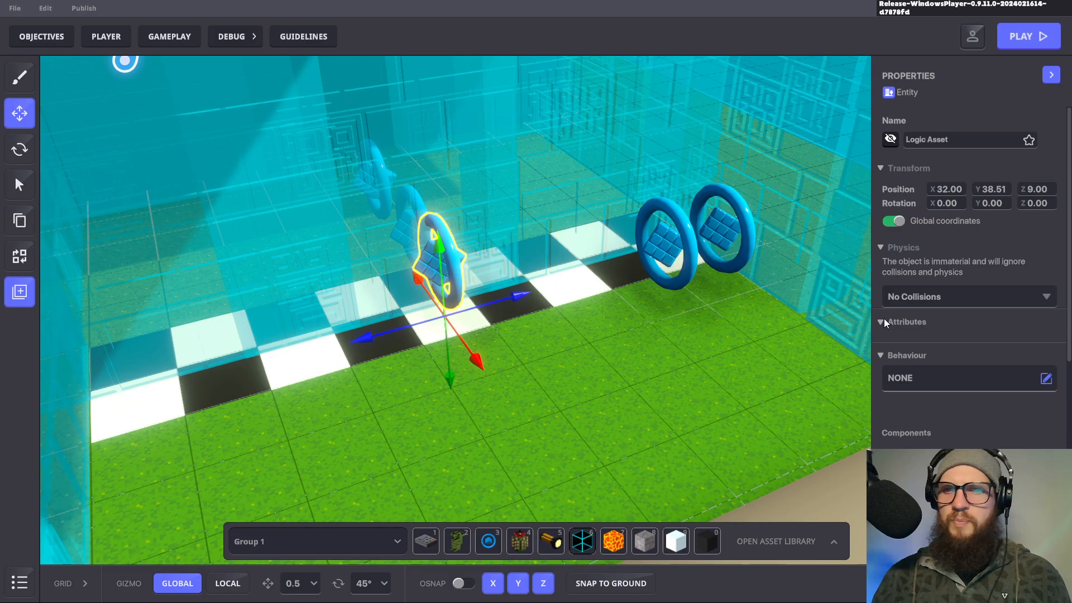
{"action": "scroll", "coordinate": [984, 359], "scroll_direction": "down", "scroll_amount": 3}
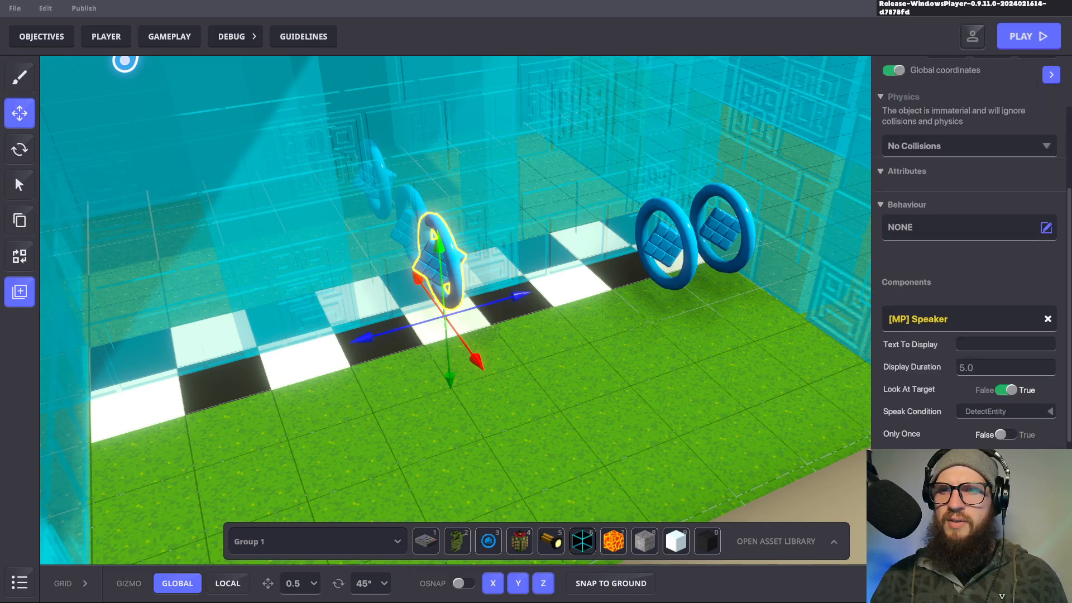
{"action": "left_click", "coordinate": [1046, 227]}
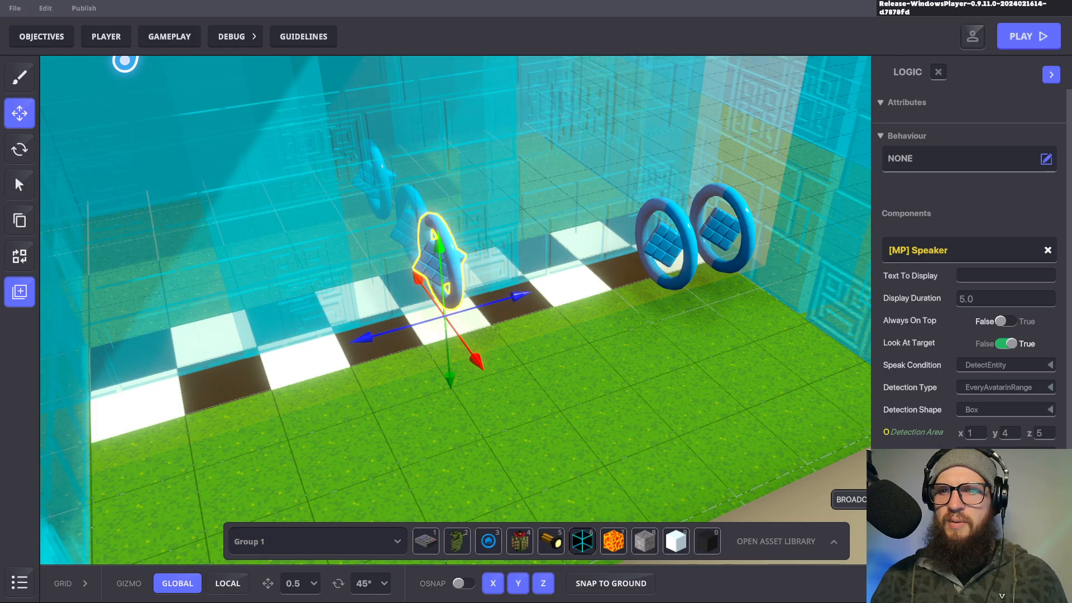
Step: Examine the START.RACE messages, timing and tags in the start area's Timed Events and Actor Property Switcher logic assets
{"action": "left_click", "coordinate": [649, 266]}
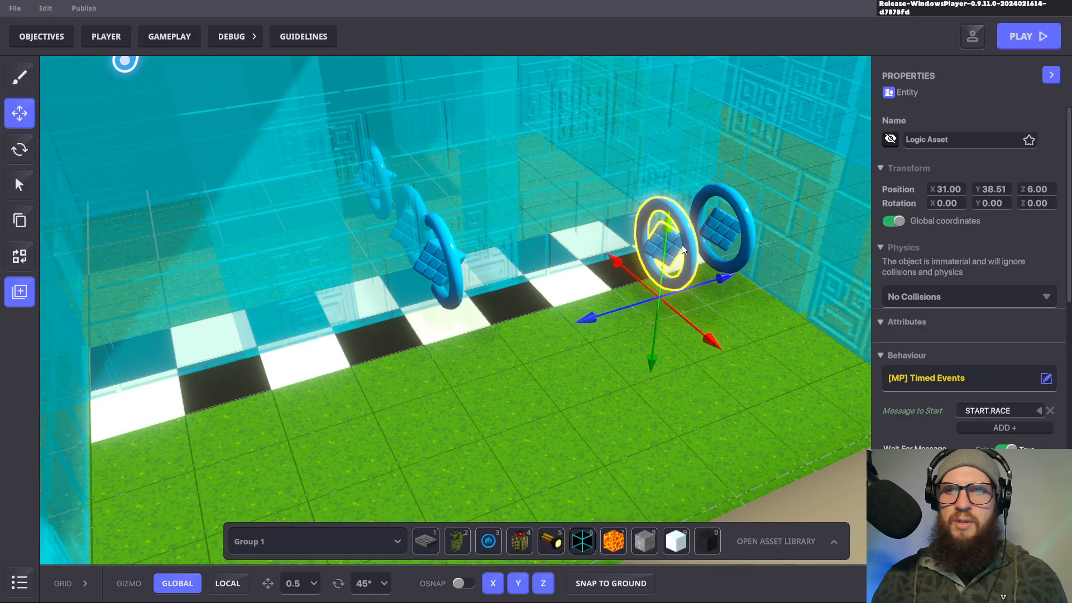
{"action": "scroll", "coordinate": [933, 446], "scroll_direction": "down", "scroll_amount": 6}
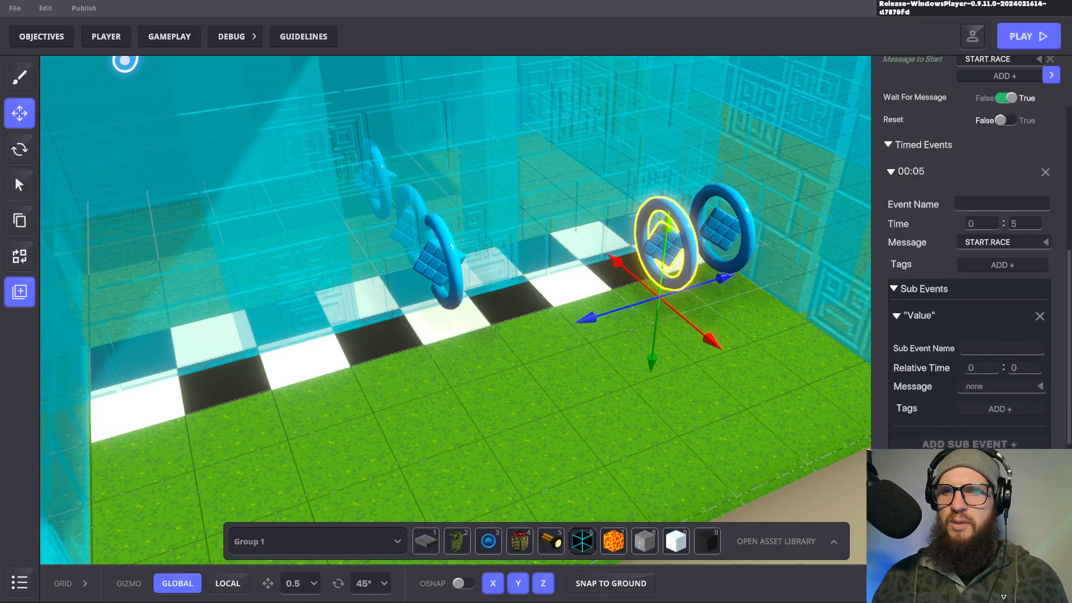
{"action": "scroll", "coordinate": [934, 446], "scroll_direction": "down", "scroll_amount": 3}
{"action": "scroll", "coordinate": [933, 413], "scroll_direction": "up", "scroll_amount": 5}
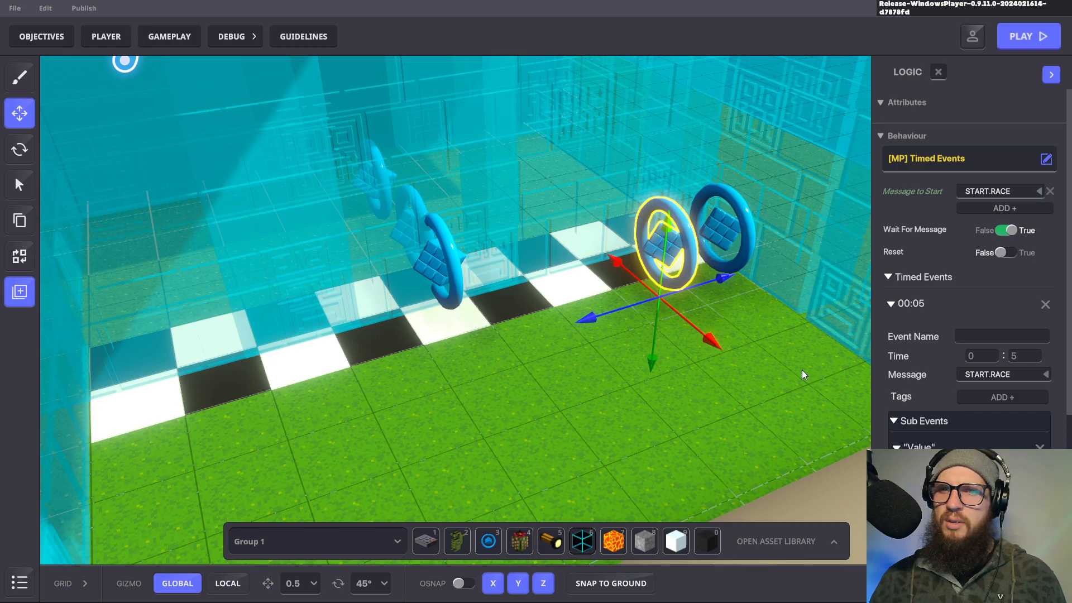
{"action": "left_click", "coordinate": [749, 235]}
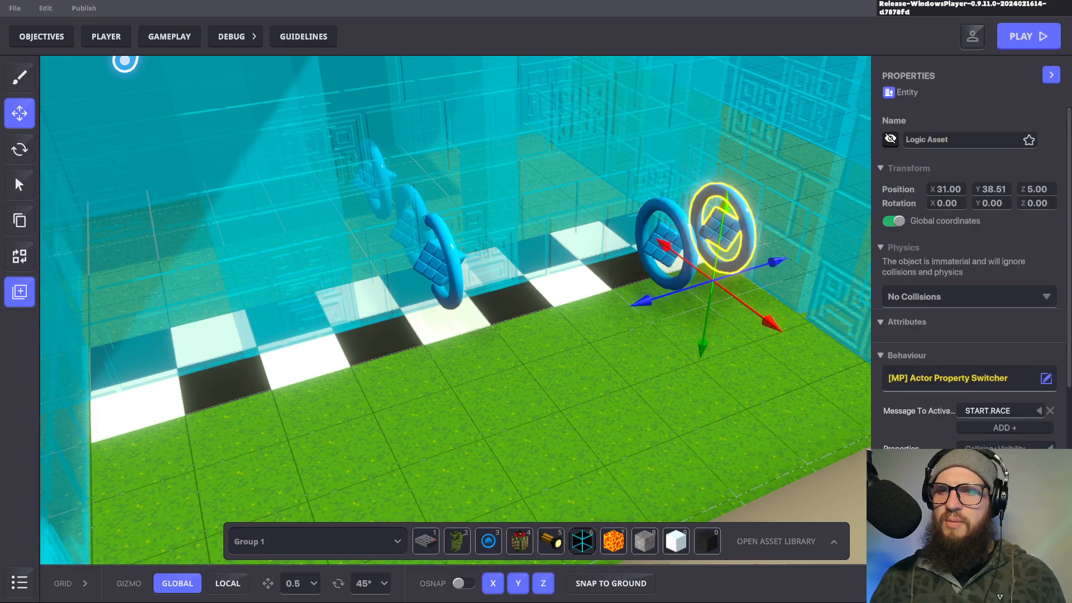
{"action": "scroll", "coordinate": [952, 436], "scroll_direction": "down", "scroll_amount": 1}
{"action": "scroll", "coordinate": [904, 430], "scroll_direction": "down", "scroll_amount": 5}
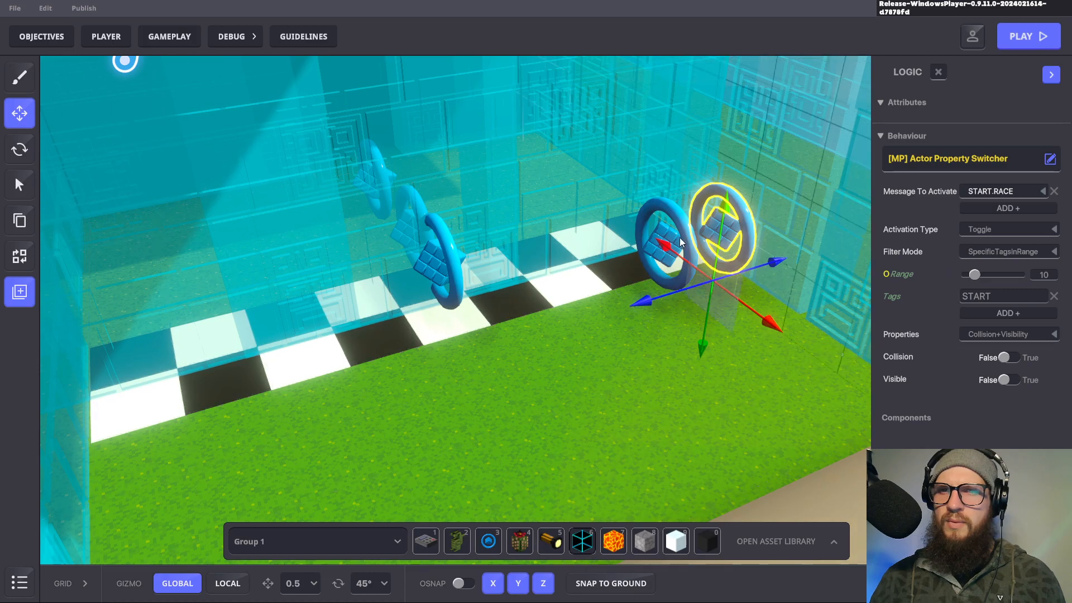
Step: Review the Timed Events logic asset's start message, wait and reset options, timed event and sub event
{"action": "left_click", "coordinate": [657, 238]}
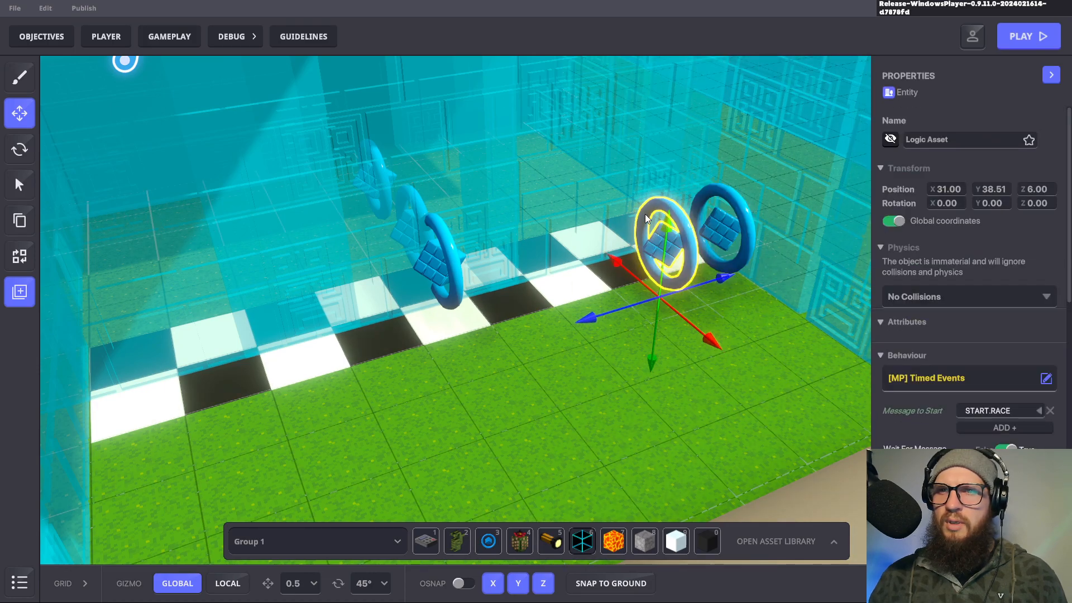
{"action": "scroll", "coordinate": [940, 396], "scroll_direction": "down", "scroll_amount": 1}
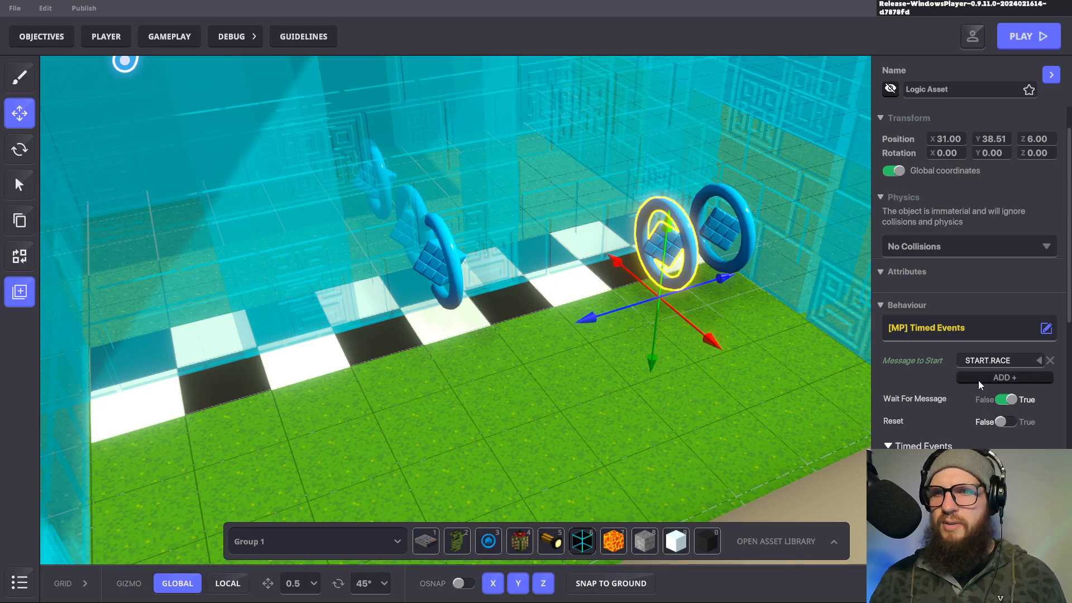
{"action": "scroll", "coordinate": [948, 397], "scroll_direction": "down", "scroll_amount": 2}
{"action": "scroll", "coordinate": [944, 401], "scroll_direction": "down", "scroll_amount": 3}
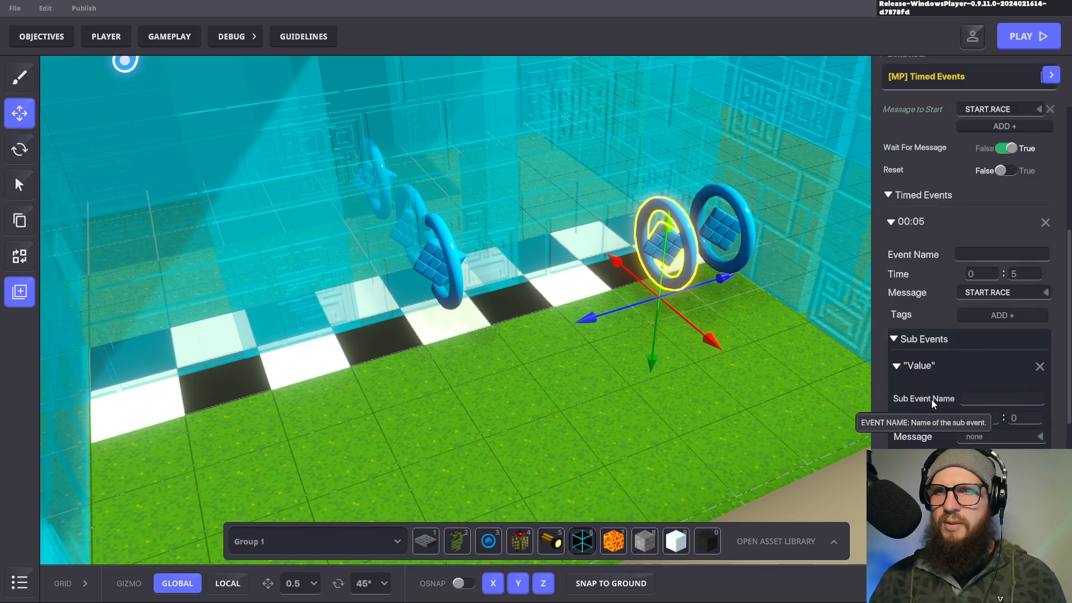
{"action": "scroll", "coordinate": [931, 399], "scroll_direction": "up", "scroll_amount": 1}
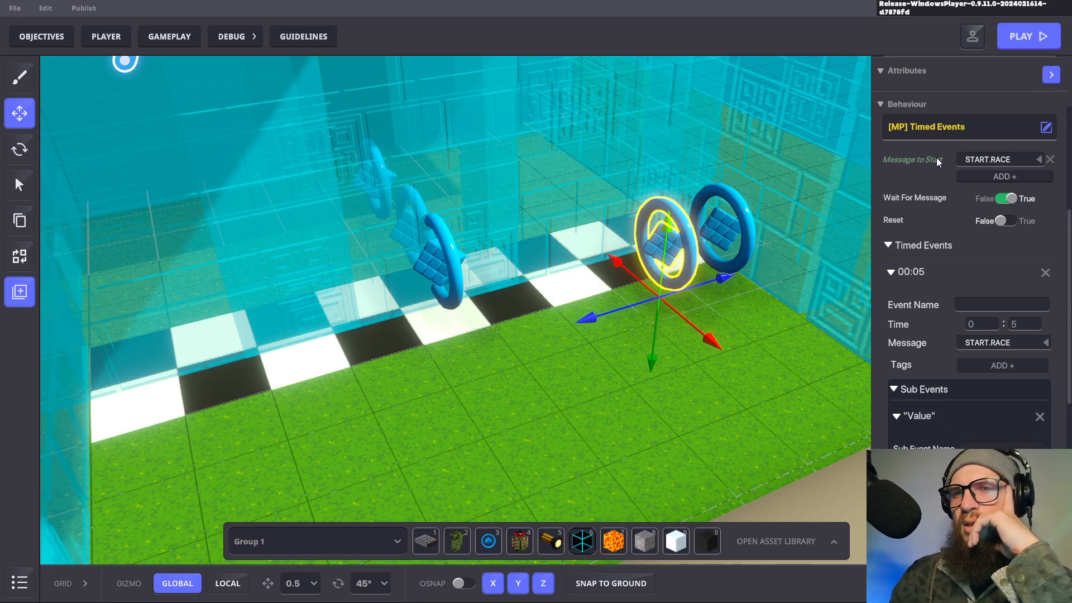
{"action": "scroll", "coordinate": [954, 184], "scroll_direction": "up", "scroll_amount": 2}
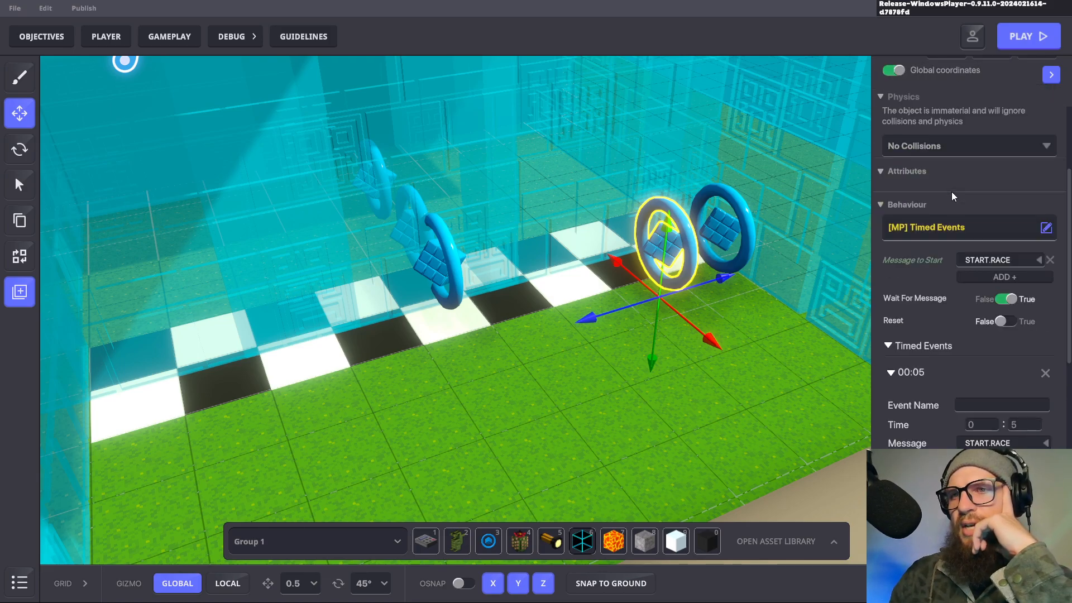
{"action": "scroll", "coordinate": [952, 206], "scroll_direction": "down", "scroll_amount": 1}
{"action": "scroll", "coordinate": [950, 213], "scroll_direction": "down", "scroll_amount": 1}
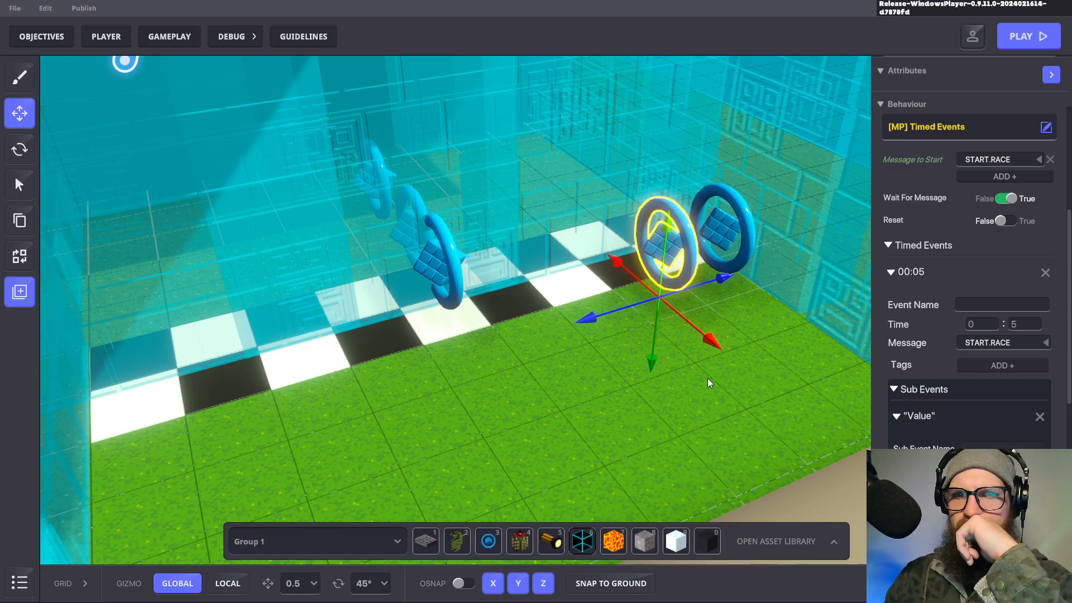
Step: Check the start-line Speaker's detection settings again and return to the Timed Events logic asset
{"action": "left_click", "coordinate": [450, 280]}
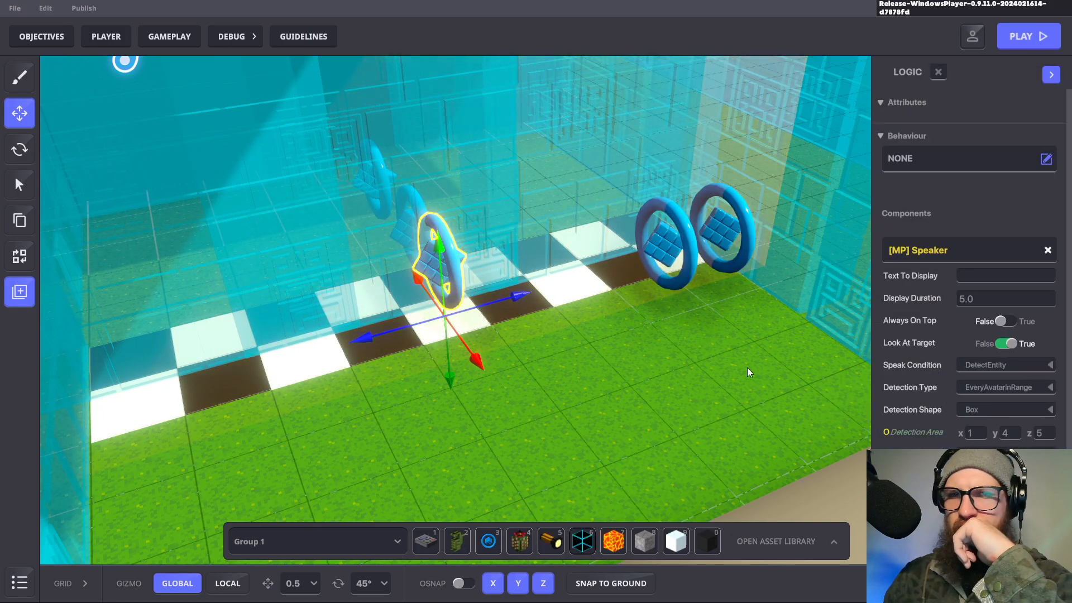
{"action": "left_click", "coordinate": [475, 277]}
{"action": "left_click", "coordinate": [410, 196]}
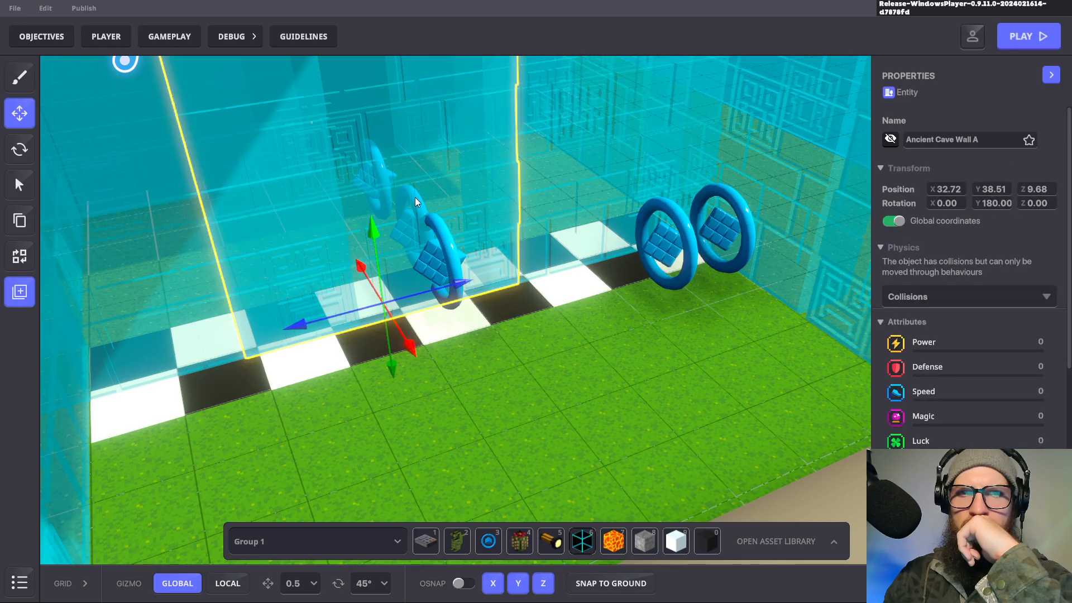
{"action": "left_click", "coordinate": [653, 262]}
Step: Examine the Checkpoint component's required message, respawn range and broadcast settings on the logic asset at the start line
{"action": "key", "text": "a"}
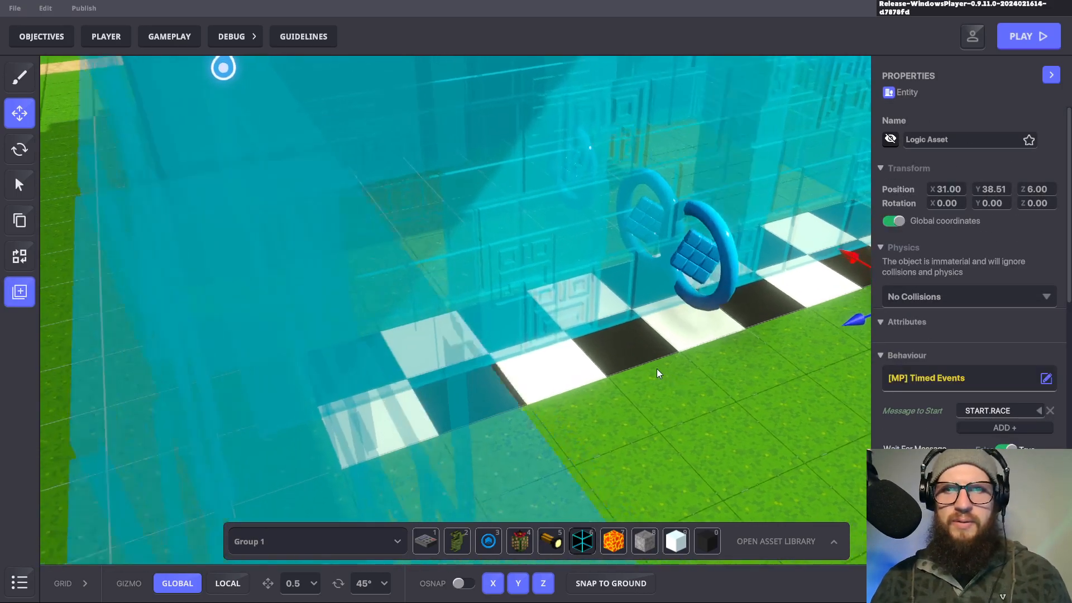
{"action": "key", "text": "w"}
{"action": "right_click_drag", "start_coordinate": [702, 375], "coordinate": [795, 221]}
{"action": "key", "text": "w"}
{"action": "right_click_drag", "start_coordinate": [628, 306], "coordinate": [507, 296]}
{"action": "right_click_drag", "start_coordinate": [636, 274], "coordinate": [500, 256]}
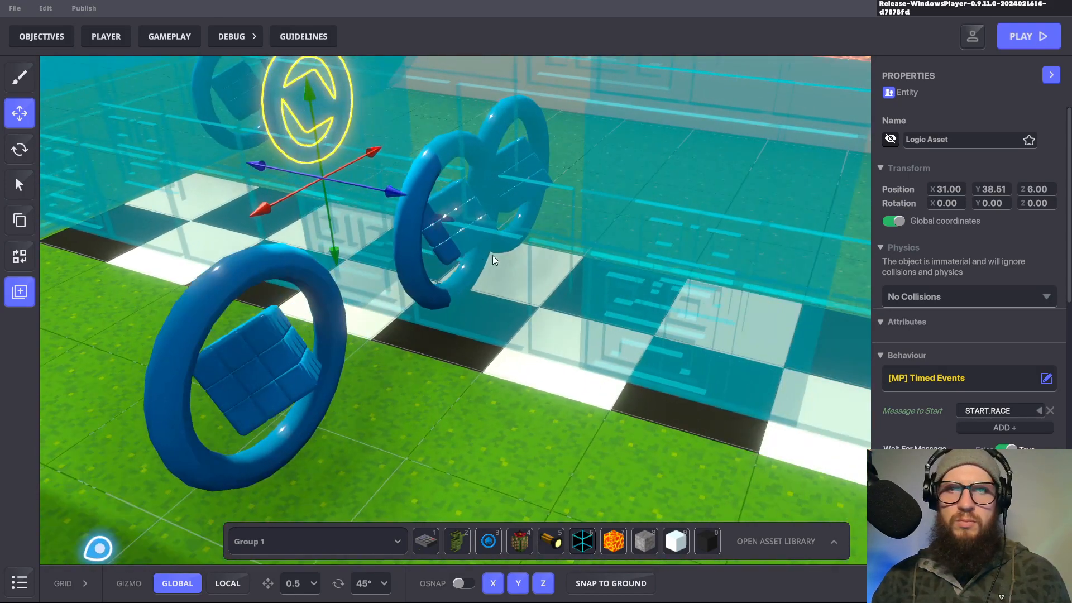
{"action": "left_click", "coordinate": [406, 235]}
{"action": "scroll", "coordinate": [987, 401], "scroll_direction": "down", "scroll_amount": 5}
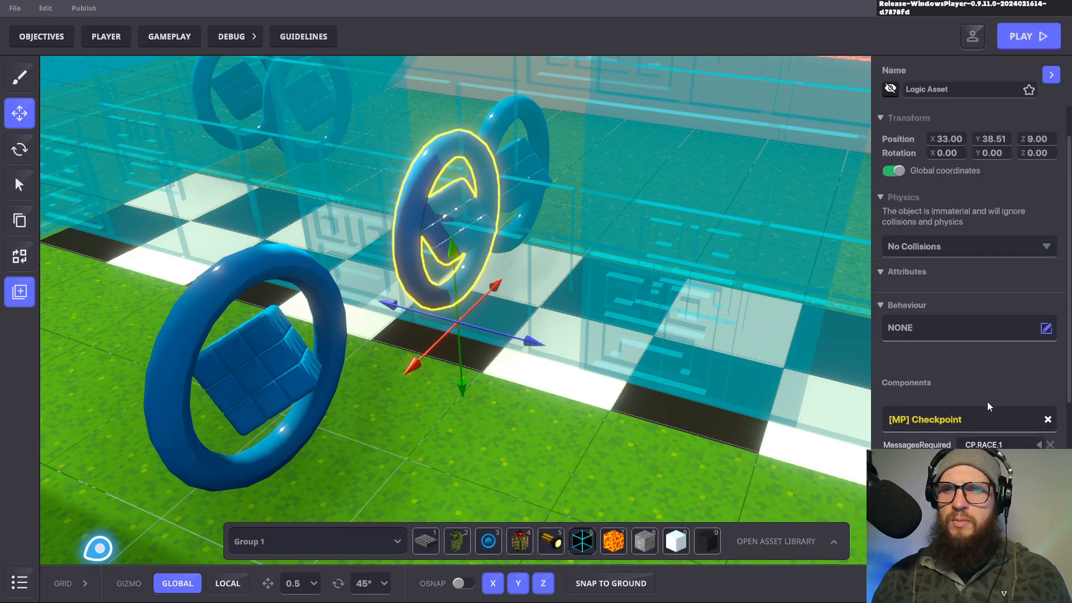
{"action": "scroll", "coordinate": [969, 408], "scroll_direction": "down", "scroll_amount": 1}
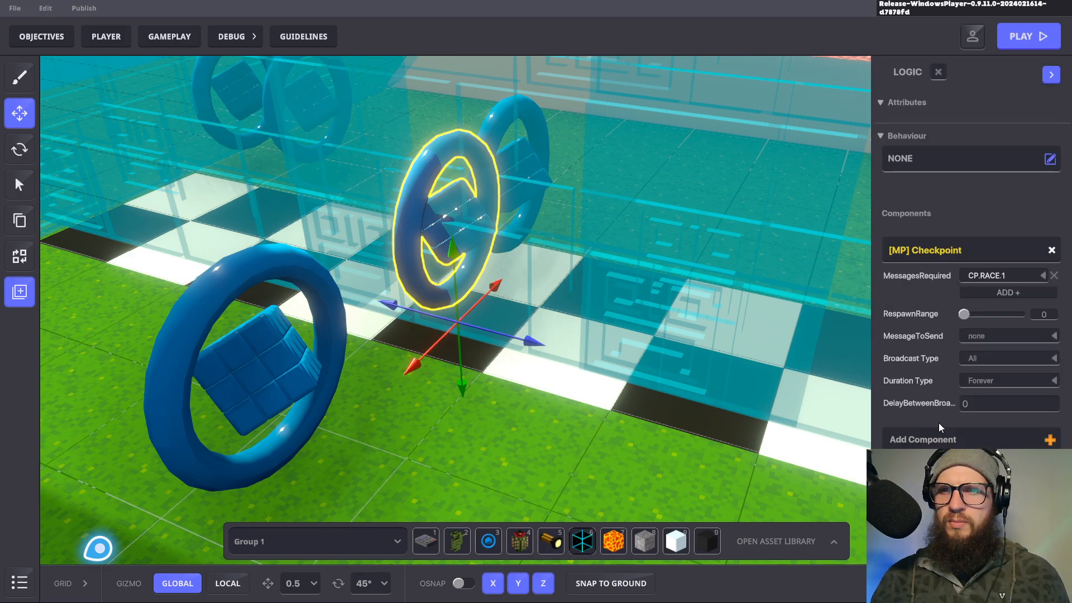
Step: Examine the Speaker component and detection area of the logic asset on the grass beside the start line
{"action": "left_click", "coordinate": [519, 454]}
{"action": "left_click", "coordinate": [285, 391]}
{"action": "scroll", "coordinate": [937, 396], "scroll_direction": "down", "scroll_amount": 6}
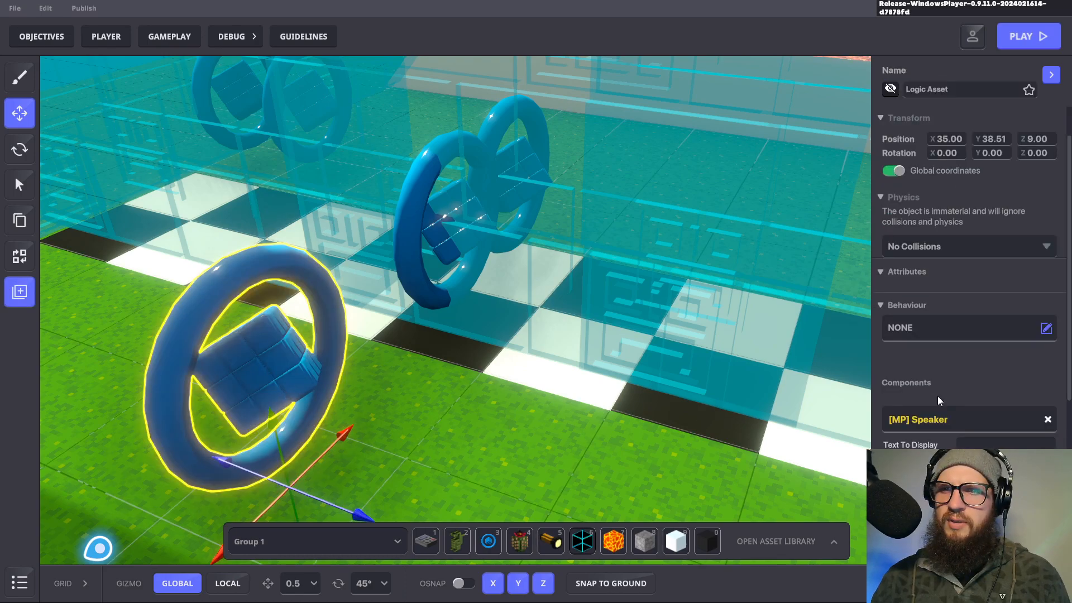
{"action": "left_click", "coordinate": [987, 397]}
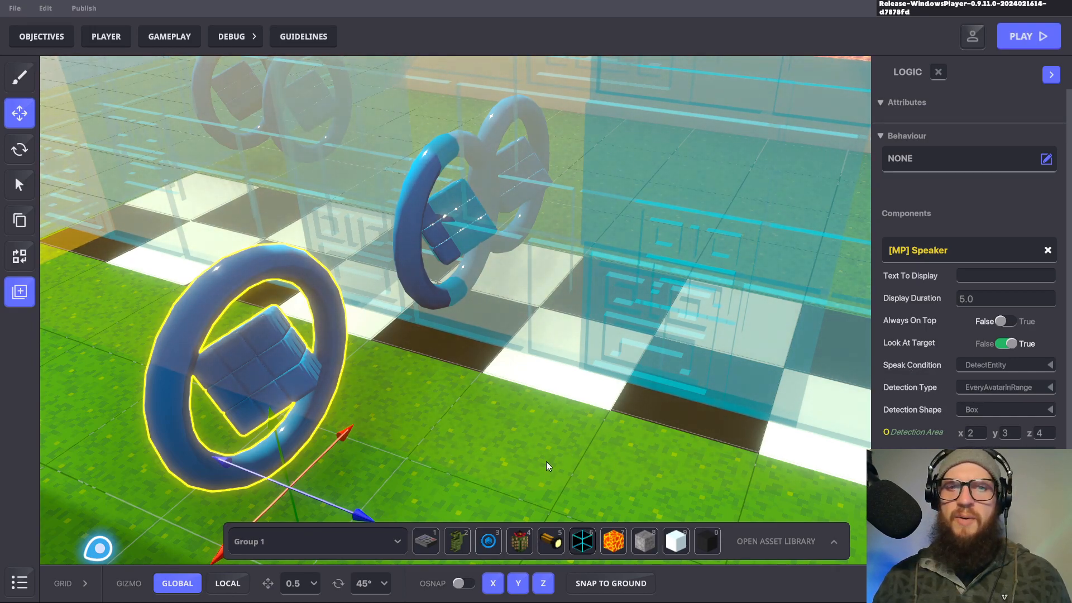
{"action": "left_click", "coordinate": [547, 461]}
Step: Revisit the Timed Events logic asset near the start line to examine its start message and wait option
{"action": "left_click_drag", "start_coordinate": [612, 469], "coordinate": [550, 438], "text": "alt"}
{"action": "right_click_drag", "start_coordinate": [524, 427], "coordinate": [513, 299]}
{"action": "key", "text": "w"}
{"action": "key", "text": "s"}
{"action": "left_click", "coordinate": [538, 287]}
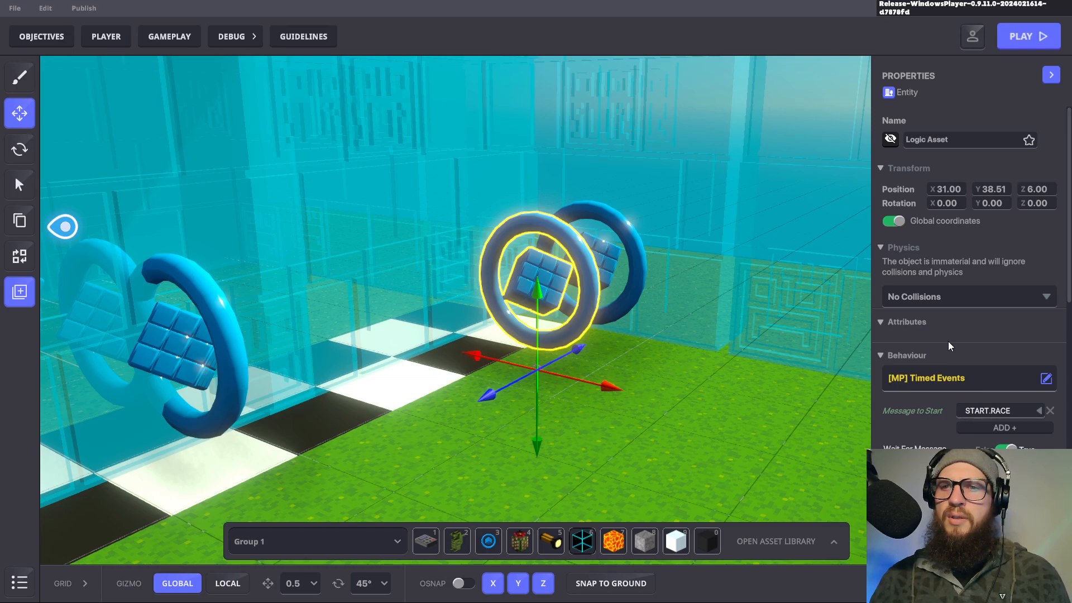
{"action": "scroll", "coordinate": [948, 342], "scroll_direction": "down", "scroll_amount": 3}
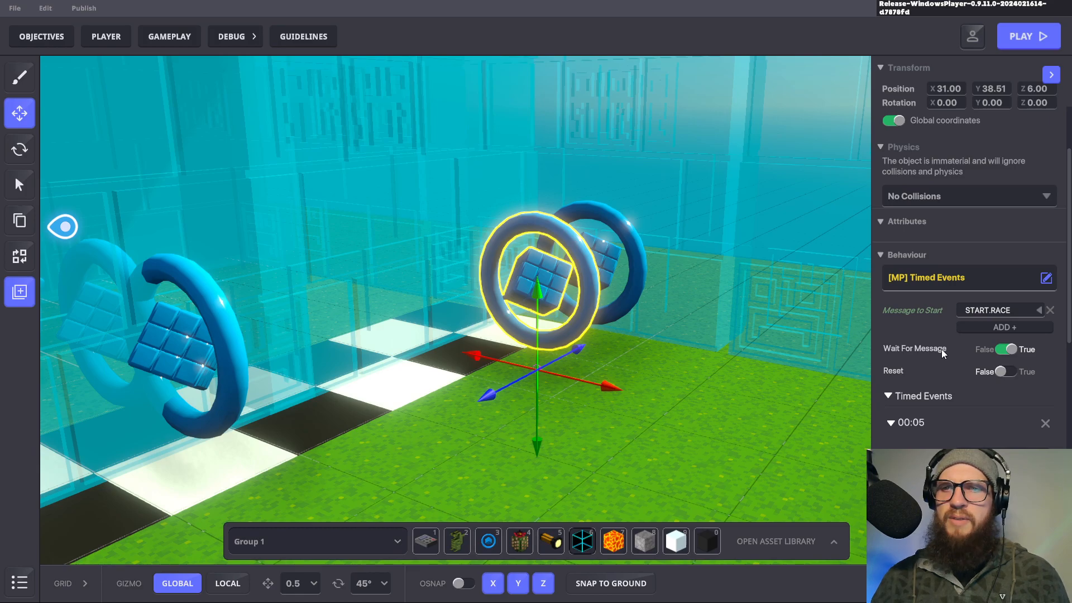
Step: Examine the timed event's time, message and tag settings on the Timed Events logic asset near the start line
{"action": "scroll", "coordinate": [941, 349], "scroll_direction": "down", "scroll_amount": 3}
{"action": "scroll", "coordinate": [938, 355], "scroll_direction": "down", "scroll_amount": 2}
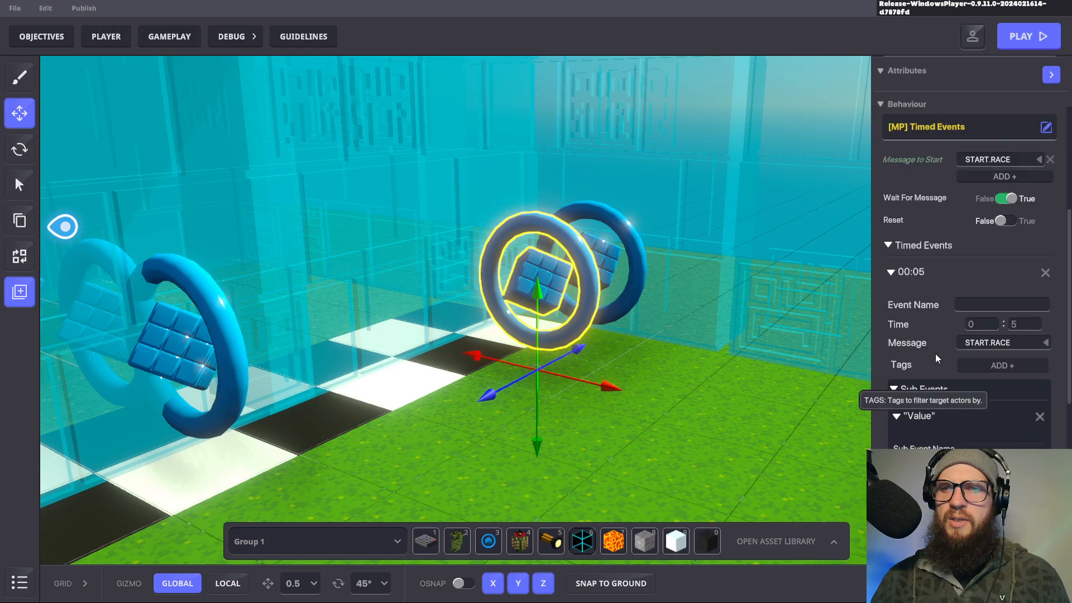
{"action": "scroll", "coordinate": [935, 354], "scroll_direction": "up", "scroll_amount": 3}
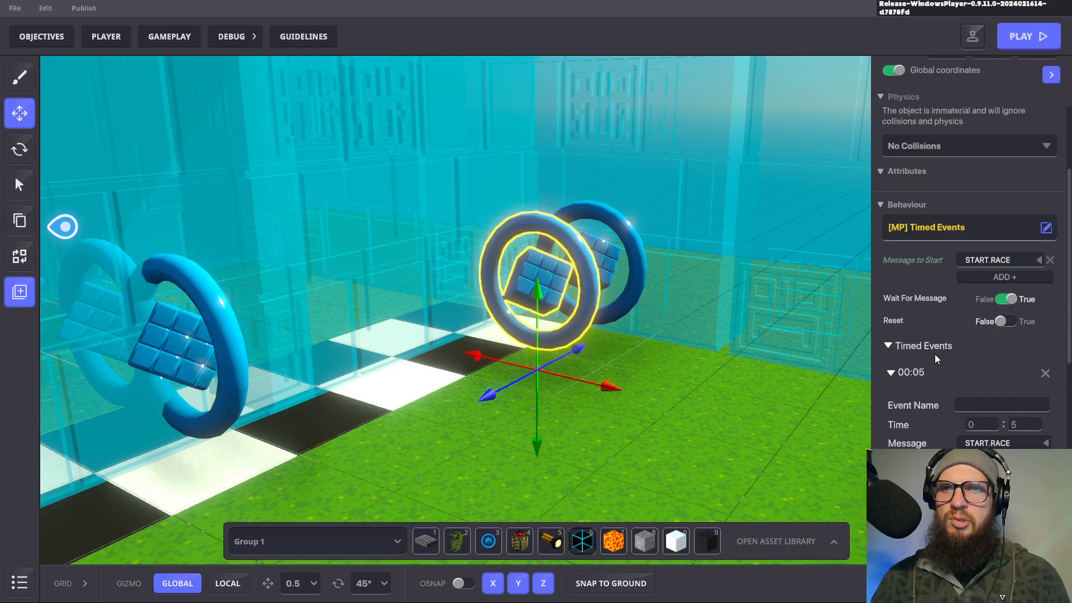
Step: Examine the neighbouring Actor Property Switcher logic asset and open its full behaviour logic to check the activation, filter, range and tag settings
{"action": "left_click", "coordinate": [691, 454]}
{"action": "right_click_drag", "start_coordinate": [708, 395], "coordinate": [679, 420]}
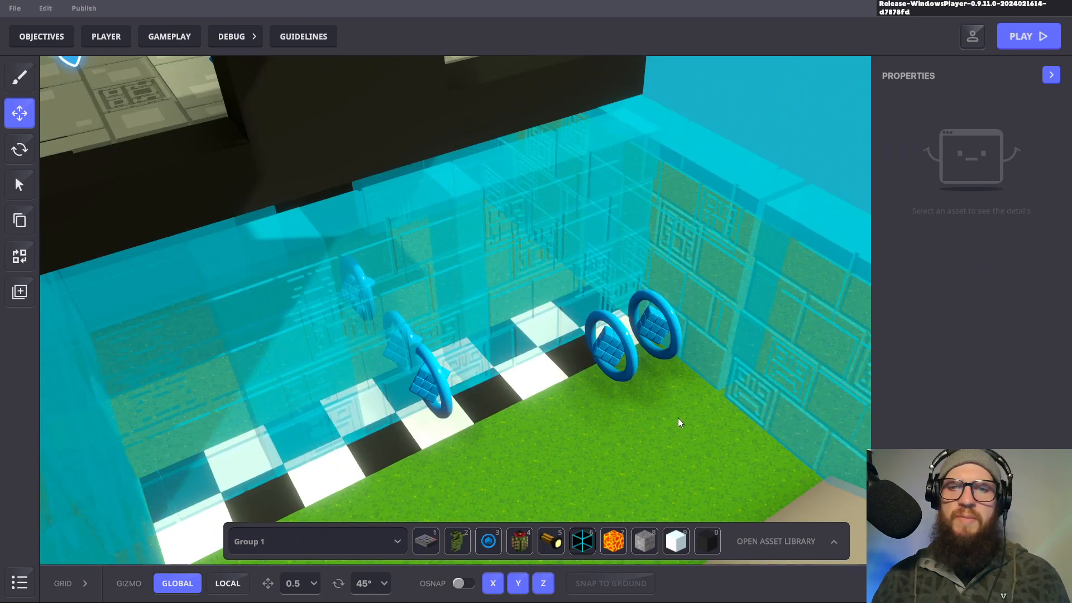
{"action": "left_click", "coordinate": [619, 339]}
{"action": "left_click", "coordinate": [671, 316]}
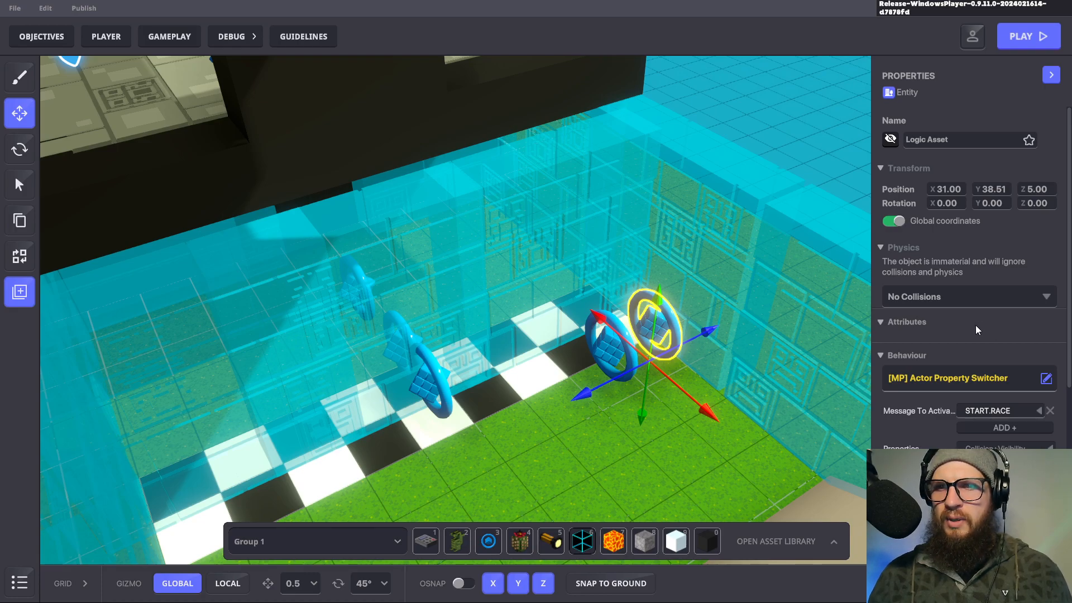
{"action": "scroll", "coordinate": [966, 327], "scroll_direction": "down", "scroll_amount": 3}
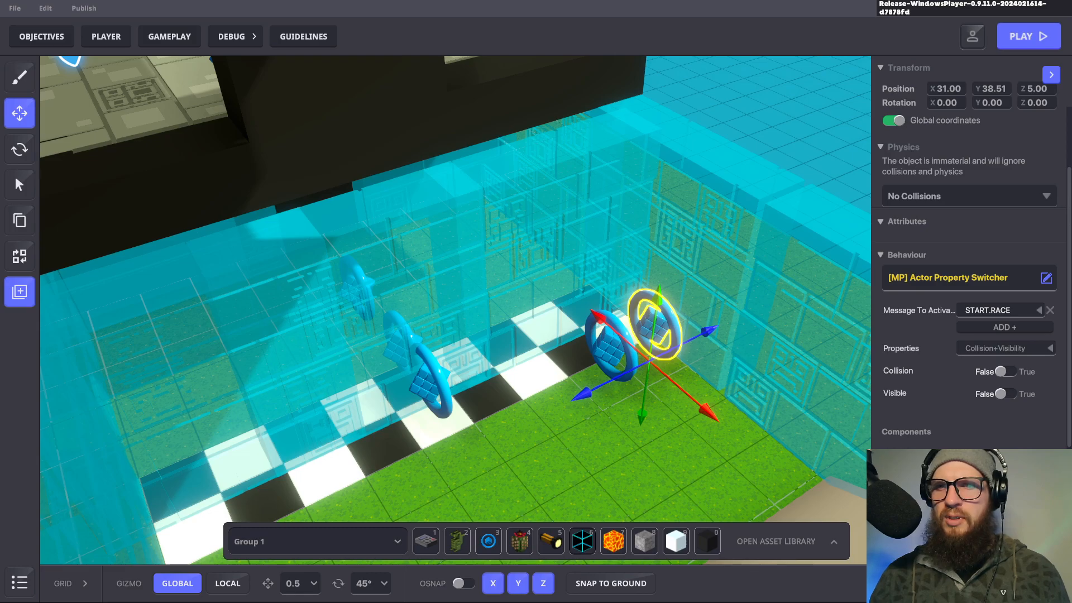
{"action": "left_click", "coordinate": [1045, 278]}
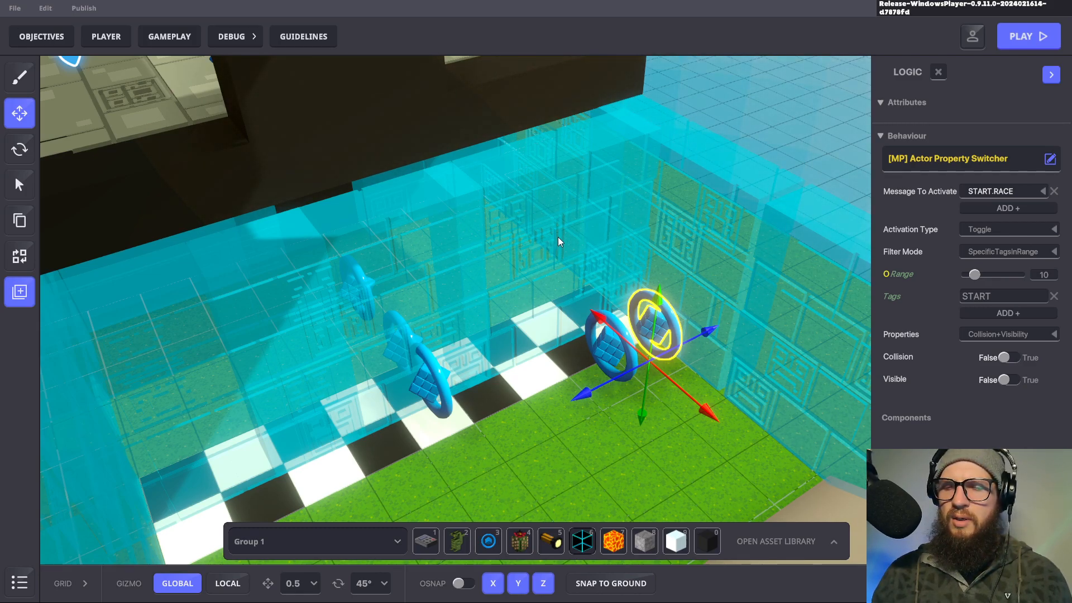
Step: Recheck the Timed Events asset's start message, wait option and event settings, and return to the Actor Property Switcher asset beside it
{"action": "left_click", "coordinate": [595, 341]}
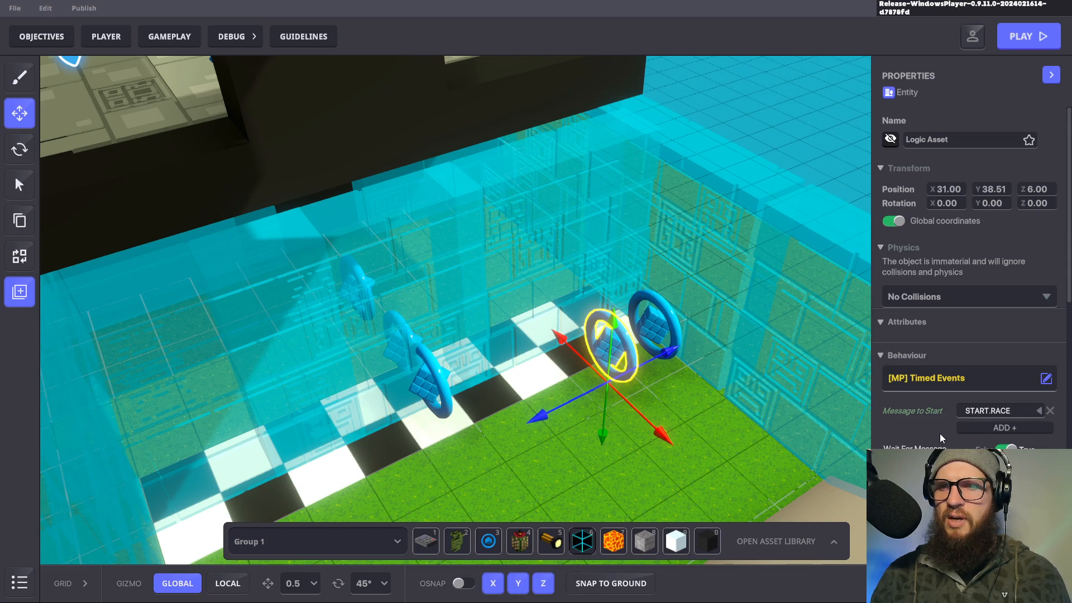
{"action": "scroll", "coordinate": [937, 441], "scroll_direction": "down", "scroll_amount": 5}
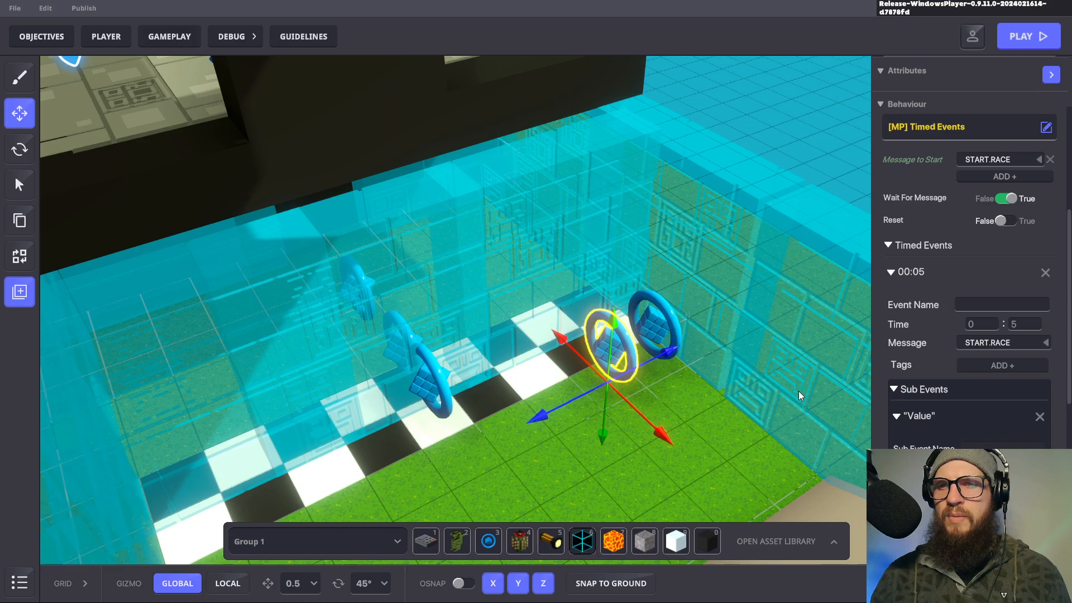
{"action": "scroll", "coordinate": [942, 337], "scroll_direction": "up", "scroll_amount": 1}
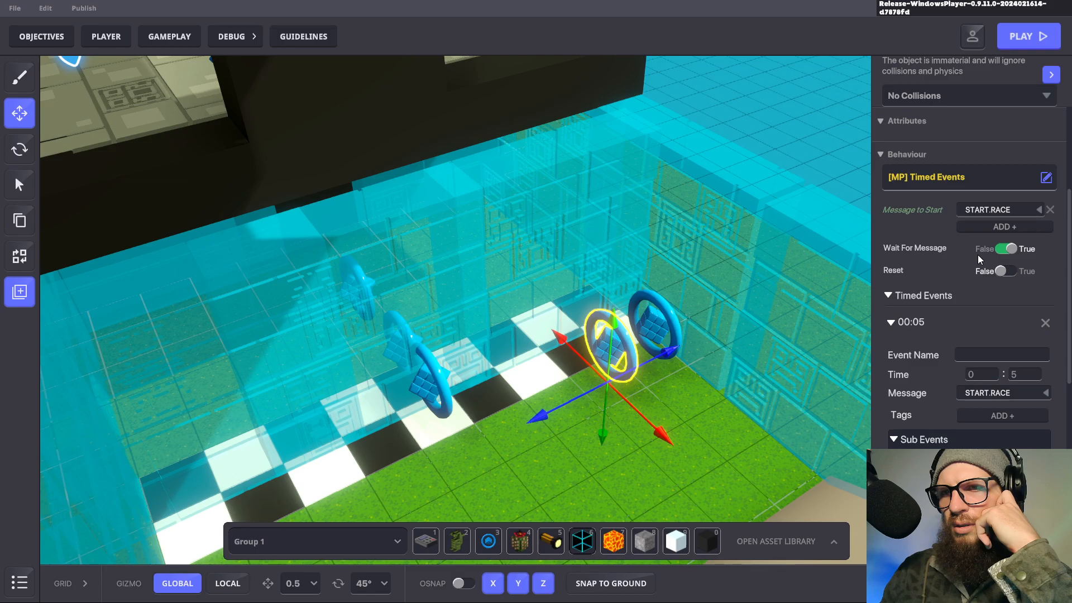
{"action": "left_click", "coordinate": [668, 315]}
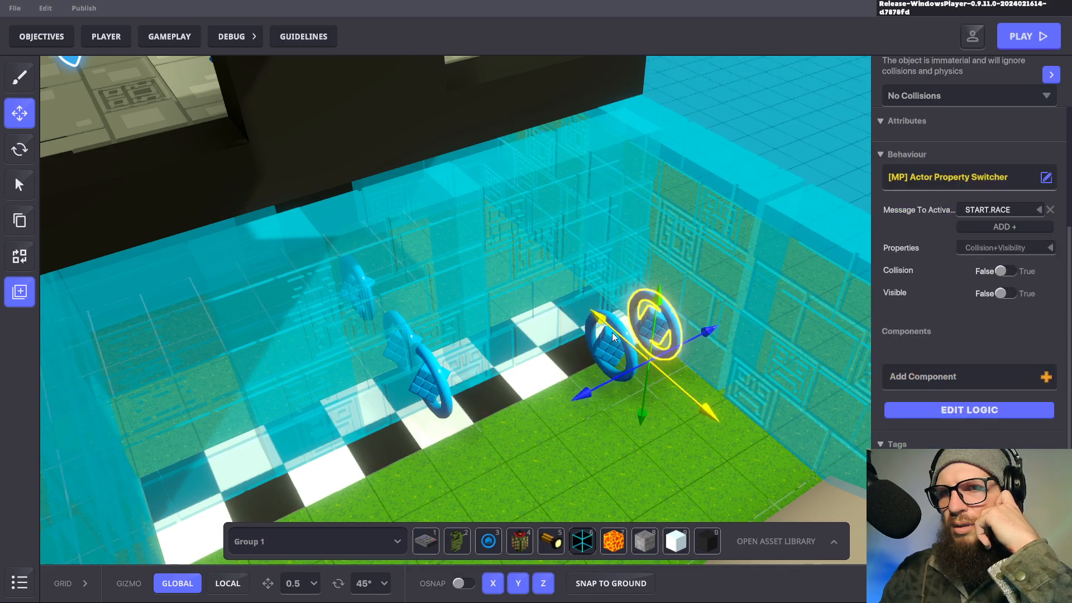
Step: Inspect the Timed Events logic asset near the checkered line and open the gameplay's Game Rules
{"action": "left_click", "coordinate": [597, 352]}
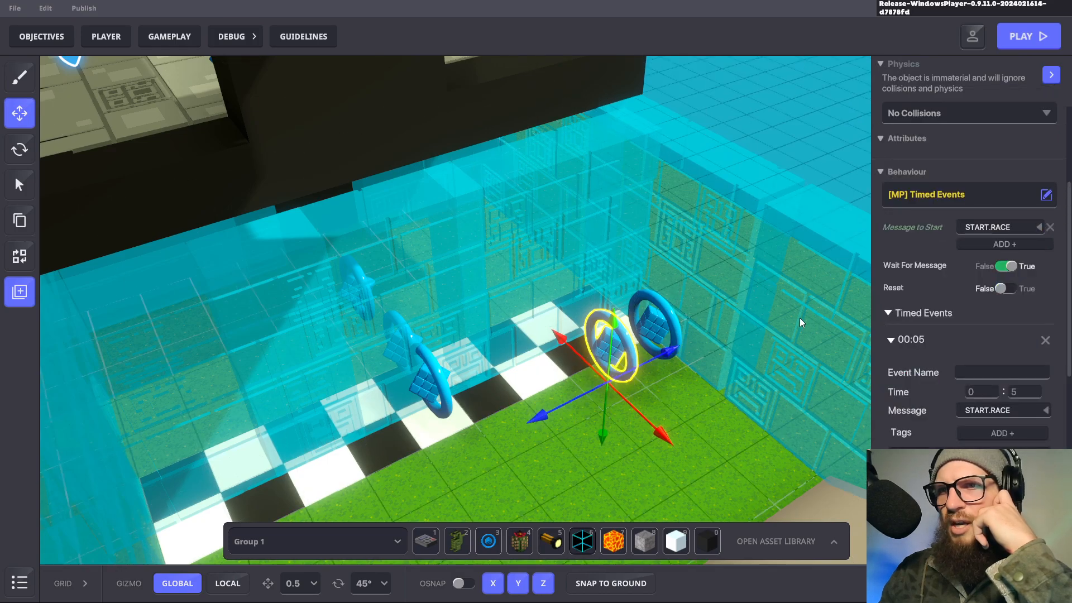
{"action": "mouse_move", "coordinate": [942, 284]}
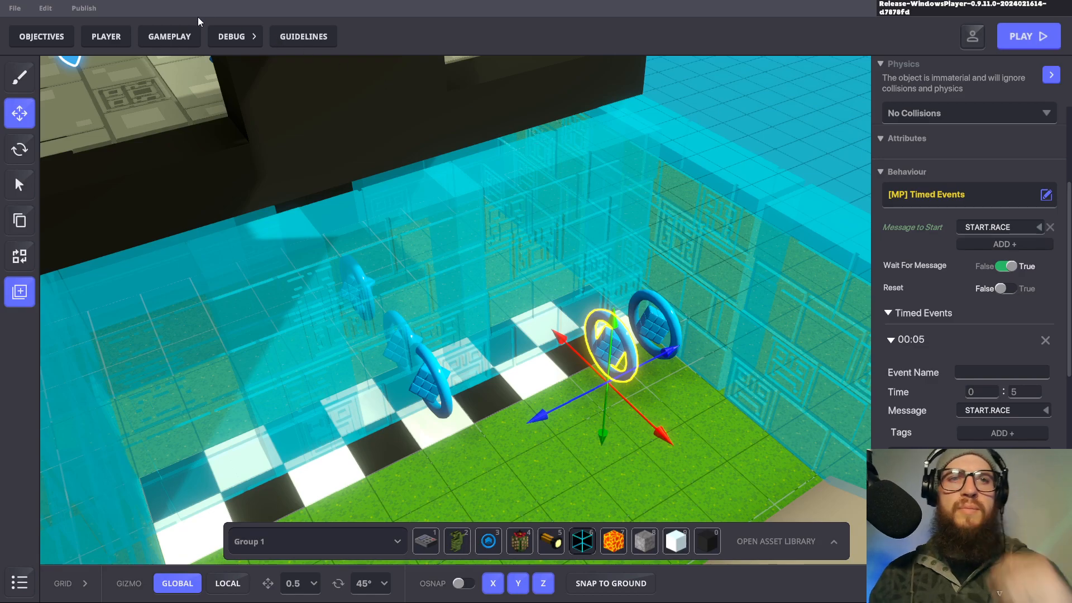
{"action": "left_click", "coordinate": [173, 36]}
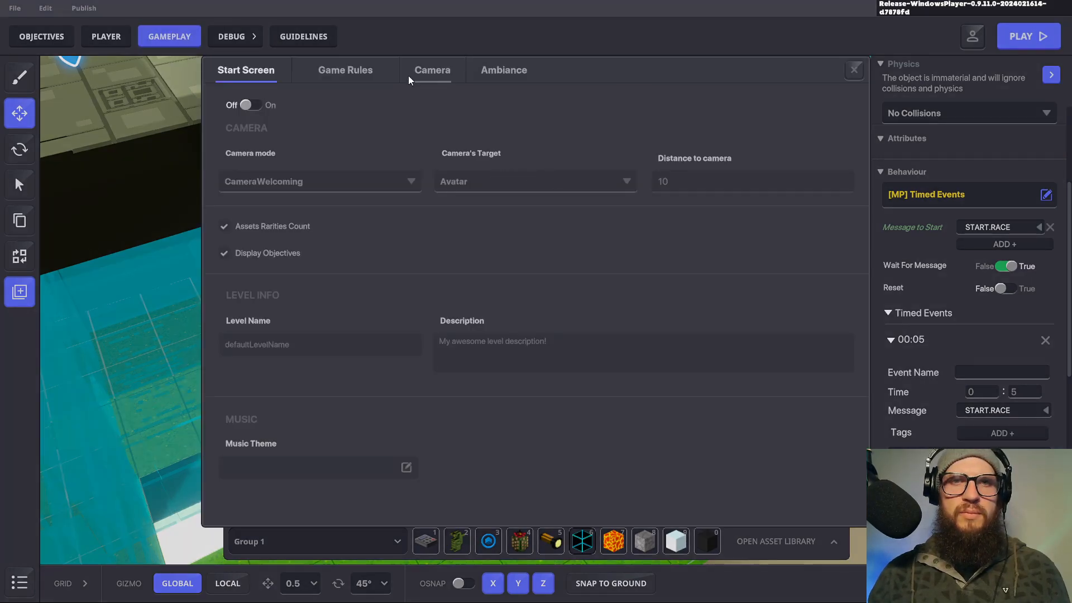
{"action": "left_click", "coordinate": [354, 71]}
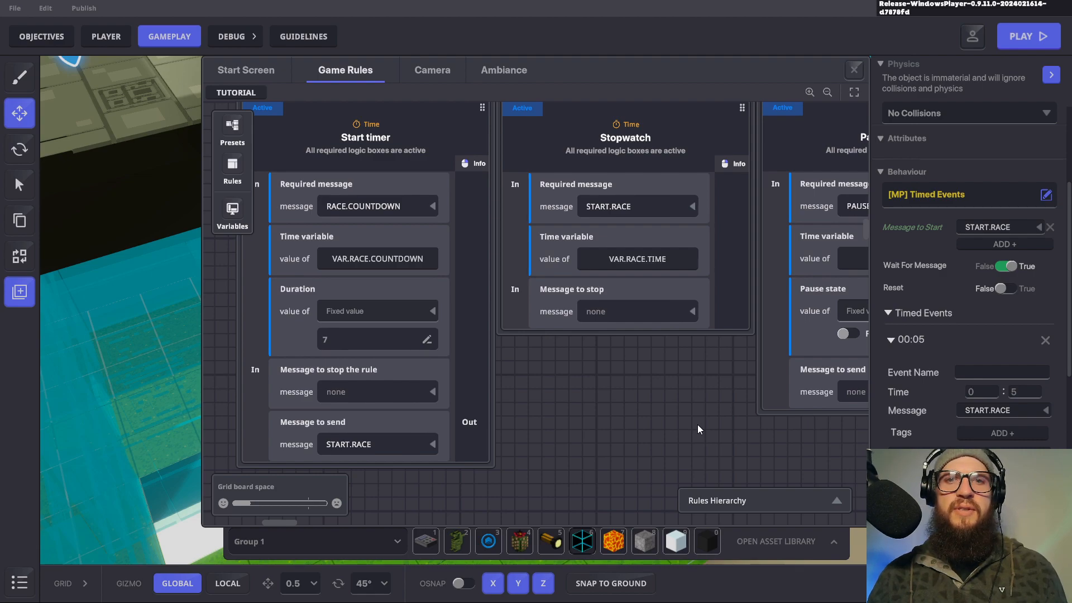
Step: Examine the messages, time variables and duration options of the Start timer, Stopwatch and Pause time rules
{"action": "left_click_drag", "start_coordinate": [727, 414], "coordinate": [580, 412]}
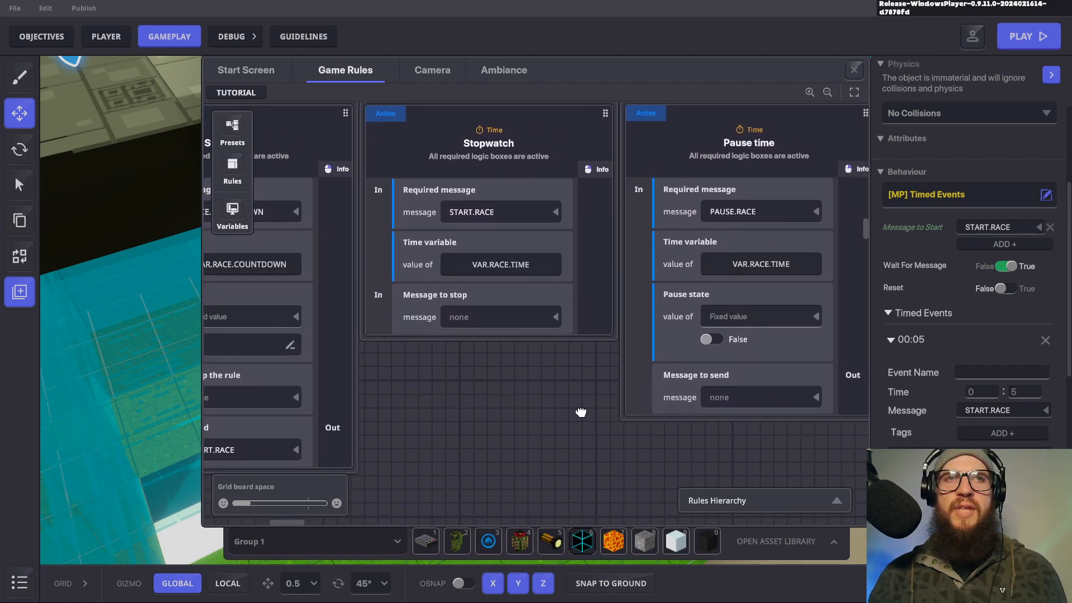
{"action": "left_click_drag", "start_coordinate": [580, 412], "coordinate": [652, 432]}
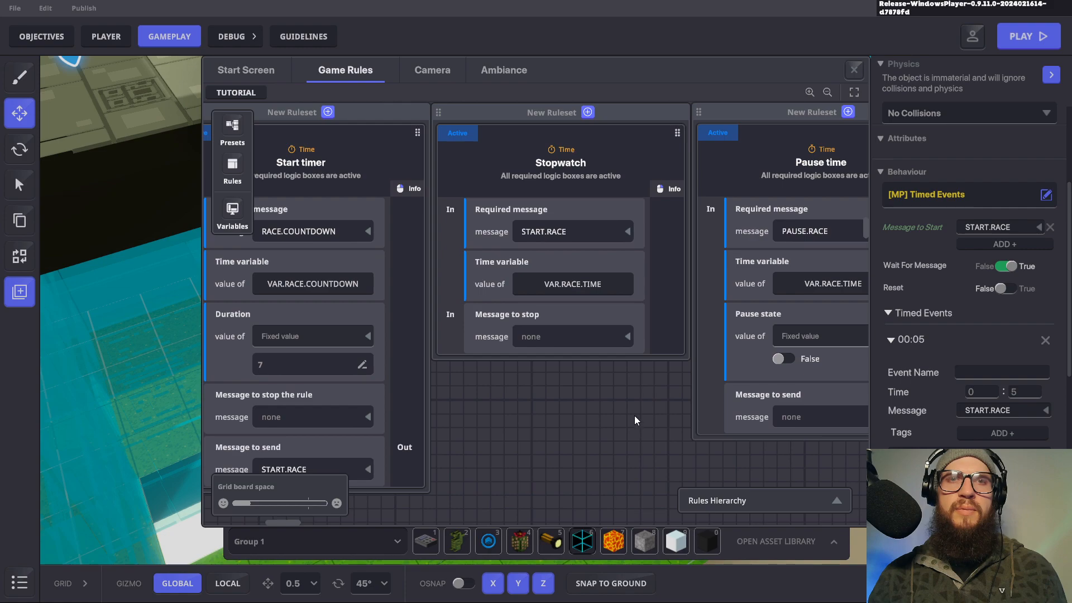
{"action": "left_click_drag", "start_coordinate": [569, 404], "coordinate": [703, 375]}
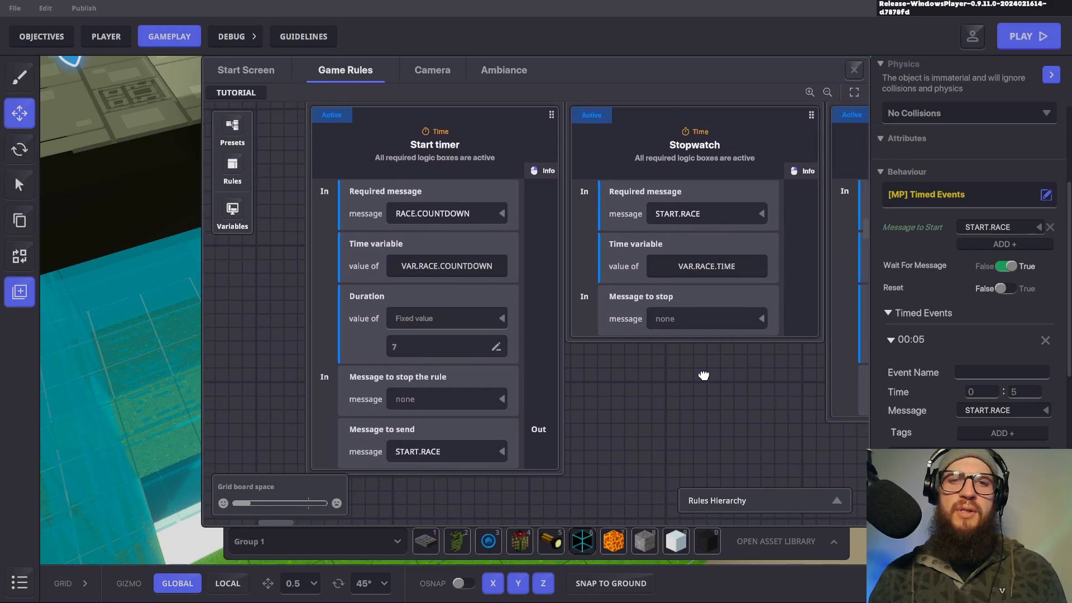
{"action": "left_click", "coordinate": [501, 318]}
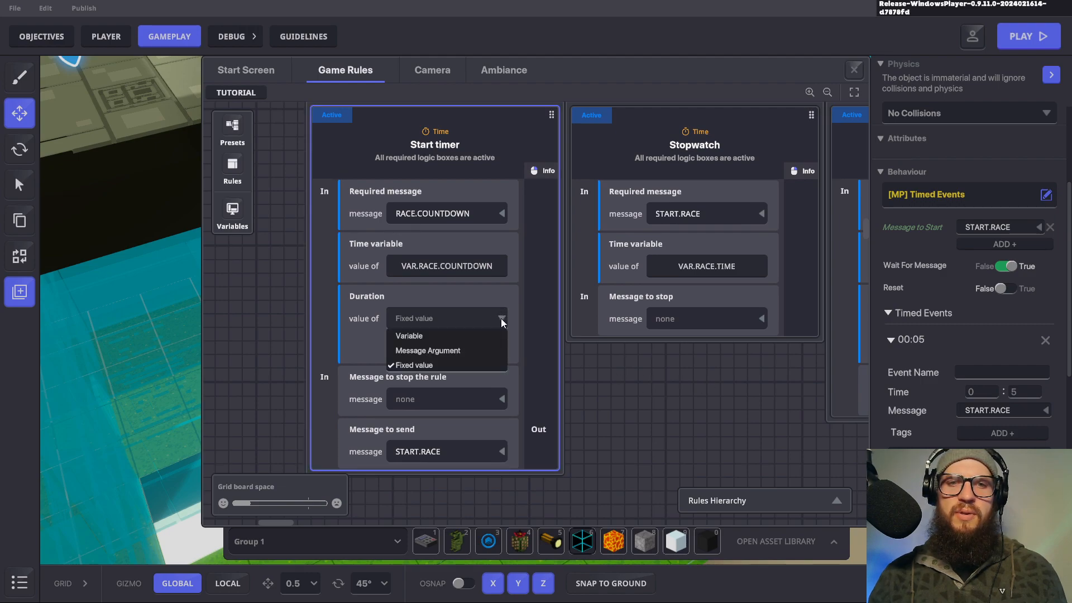
{"action": "left_click", "coordinate": [500, 319]}
{"action": "left_click_drag", "start_coordinate": [711, 441], "coordinate": [632, 413]}
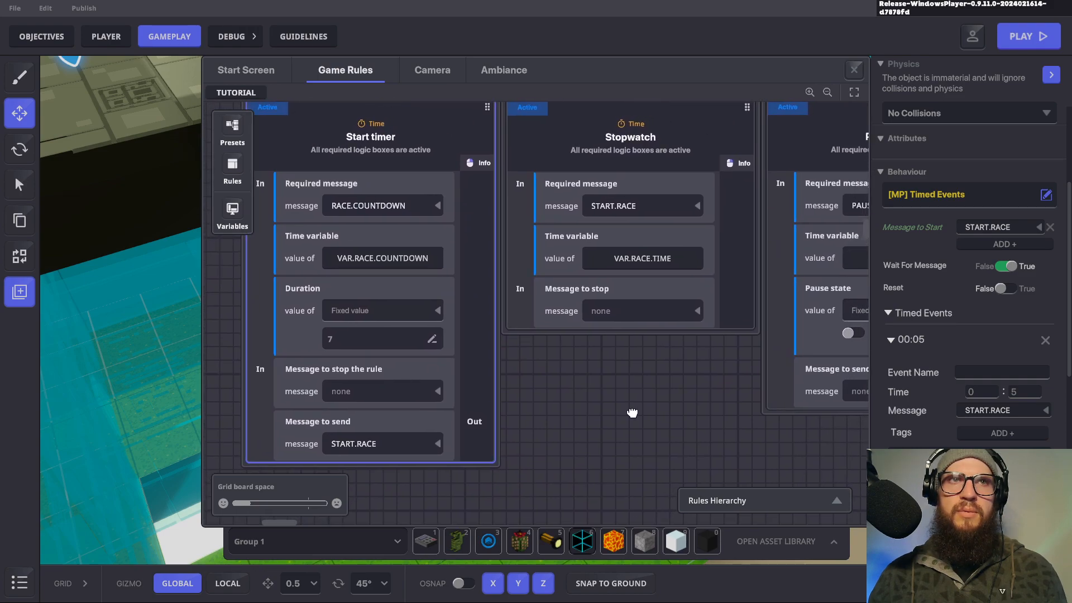
{"action": "mouse_move", "coordinate": [632, 413]}
{"action": "left_mouse_down"}
{"action": "mouse_move", "coordinate": [485, 390]}
{"action": "mouse_move", "coordinate": [447, 399]}
{"action": "mouse_move", "coordinate": [488, 450]}
{"action": "mouse_move", "coordinate": [682, 370]}
{"action": "mouse_move", "coordinate": [694, 407]}
{"action": "mouse_move", "coordinate": [651, 420]}
{"action": "left_mouse_up"}
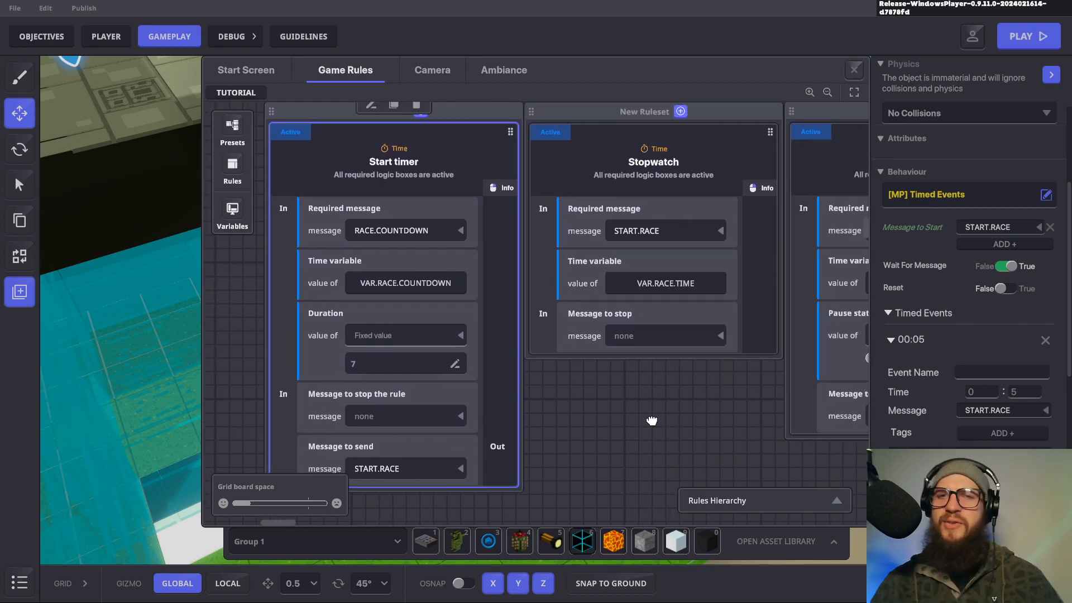
{"action": "left_click_drag", "start_coordinate": [634, 387], "coordinate": [521, 403]}
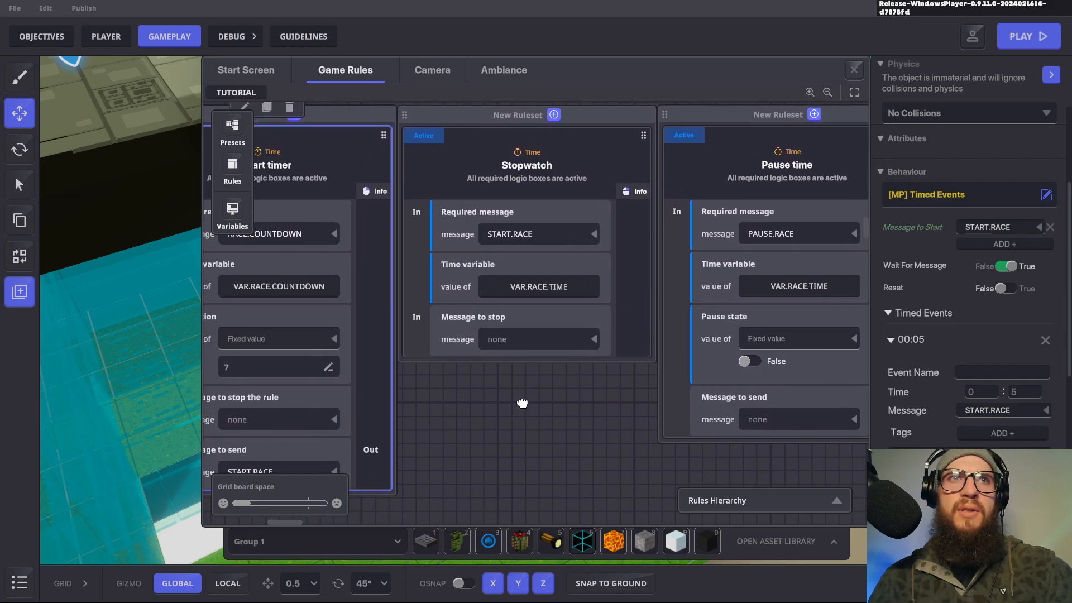
{"action": "left_click_drag", "start_coordinate": [522, 403], "coordinate": [456, 402]}
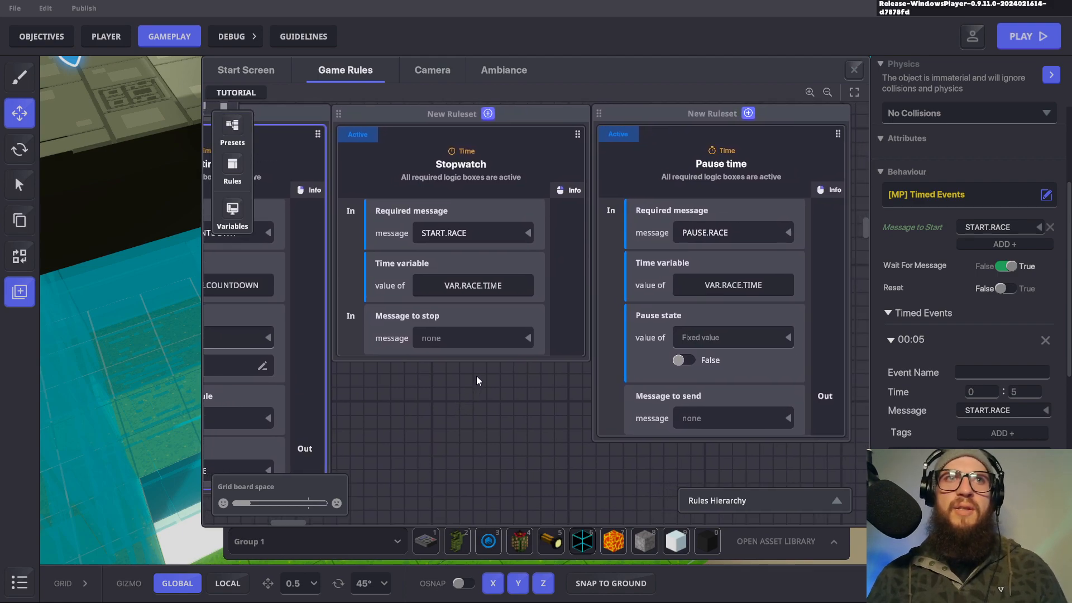
{"action": "left_click_drag", "start_coordinate": [462, 390], "coordinate": [566, 375]}
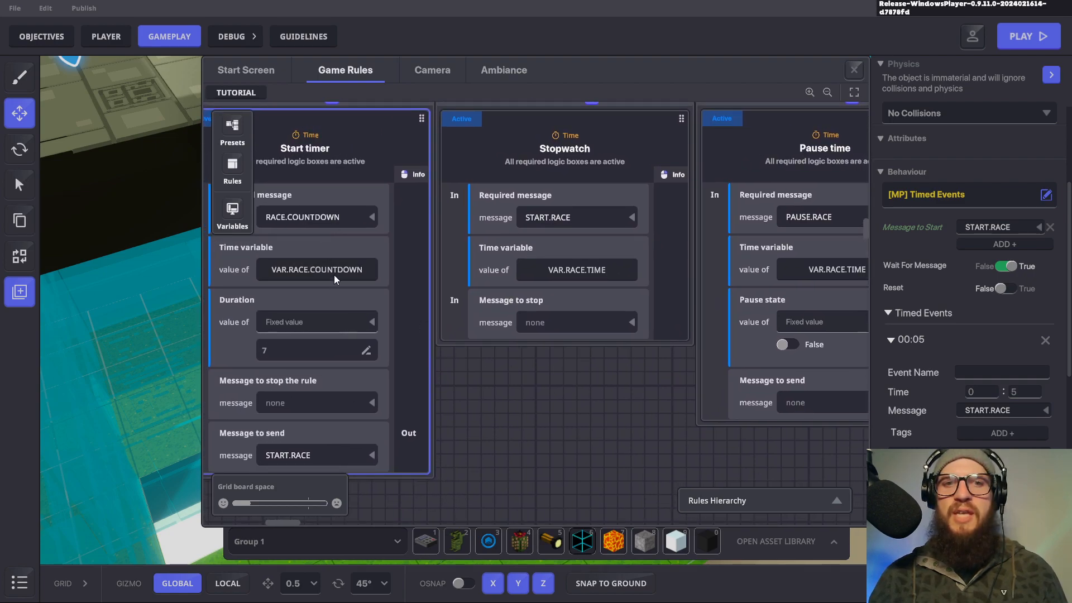
Step: Set the fixed Duration of the Start timer rule to 5
{"action": "left_click_drag", "start_coordinate": [518, 402], "coordinate": [522, 375]}
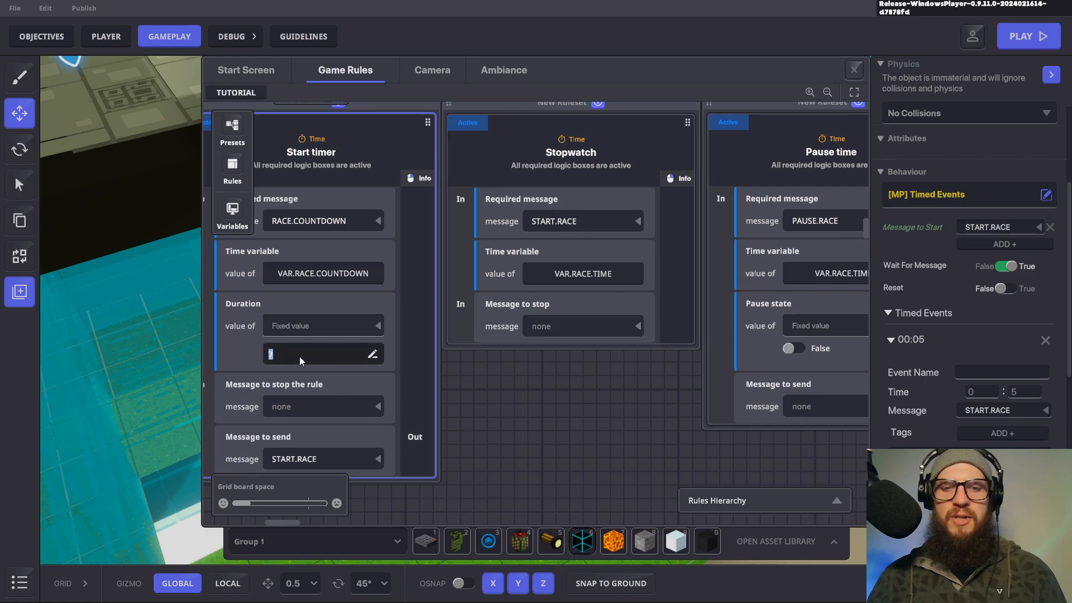
{"action": "left_click", "coordinate": [403, 380]}
{"action": "scroll", "coordinate": [350, 312], "scroll_direction": "down", "scroll_amount": 1}
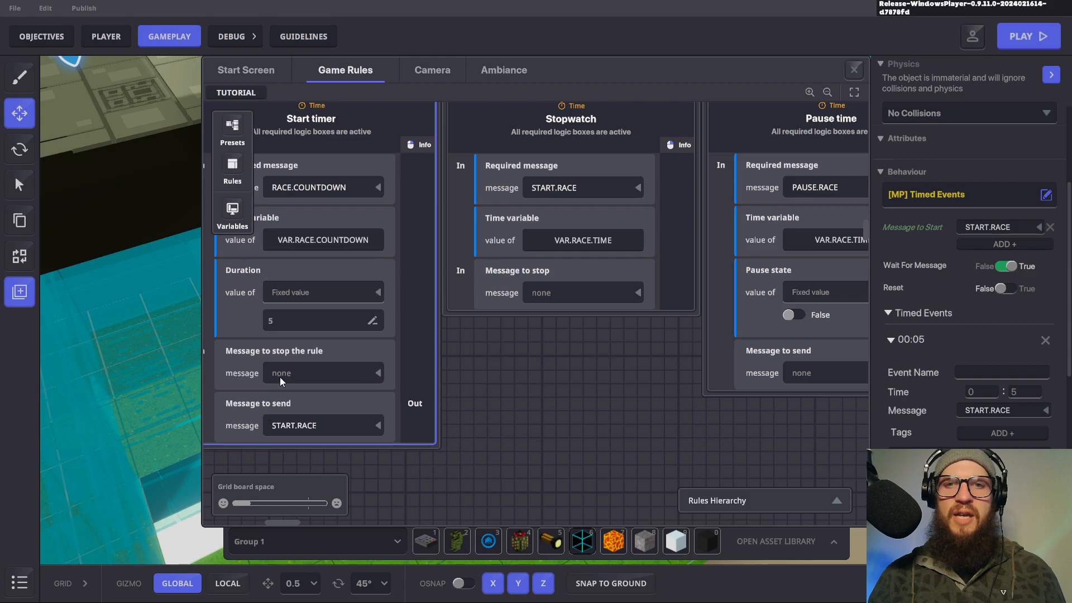
{"action": "scroll", "coordinate": [571, 265], "scroll_direction": "up", "scroll_amount": 1}
Step: Read the Stopwatch rule's info, review its settings beside the Pause time rule, and close the Game Rules
{"action": "left_click", "coordinate": [553, 185]}
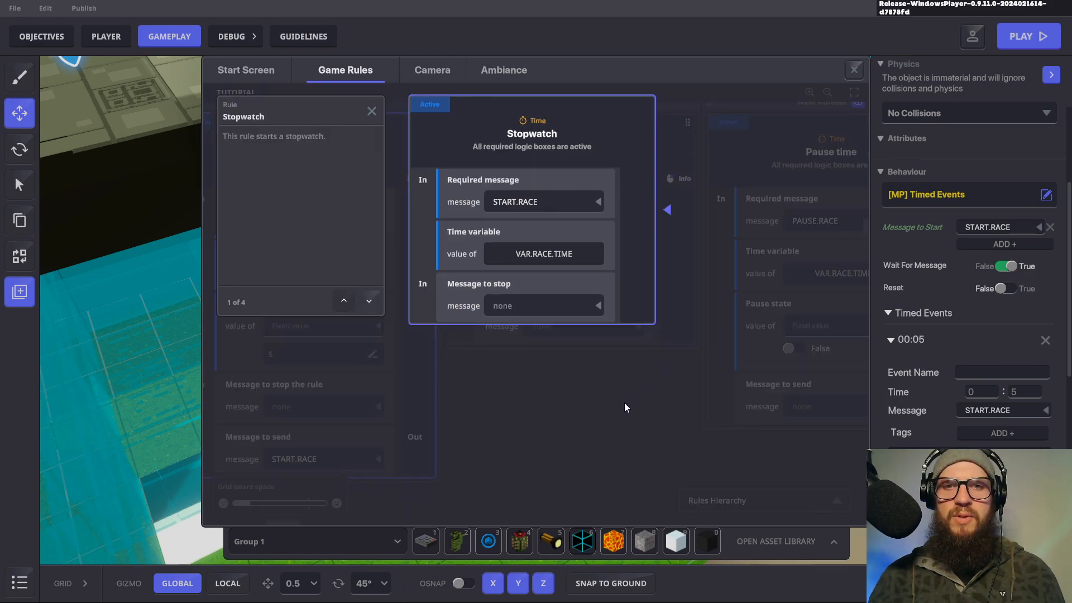
{"action": "left_click", "coordinate": [371, 111]}
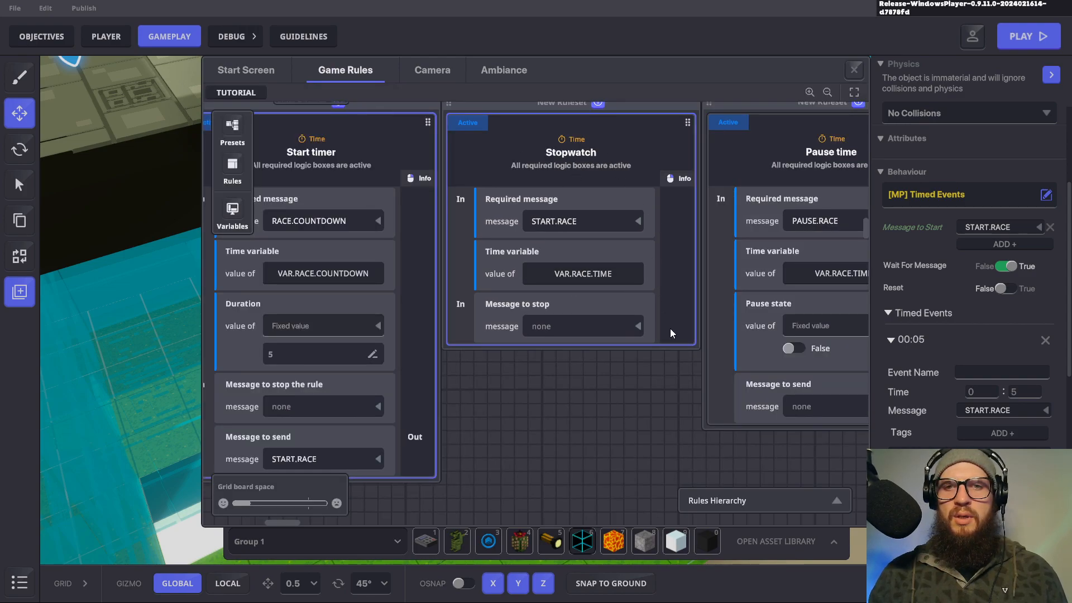
{"action": "left_click_drag", "start_coordinate": [673, 392], "coordinate": [483, 408]}
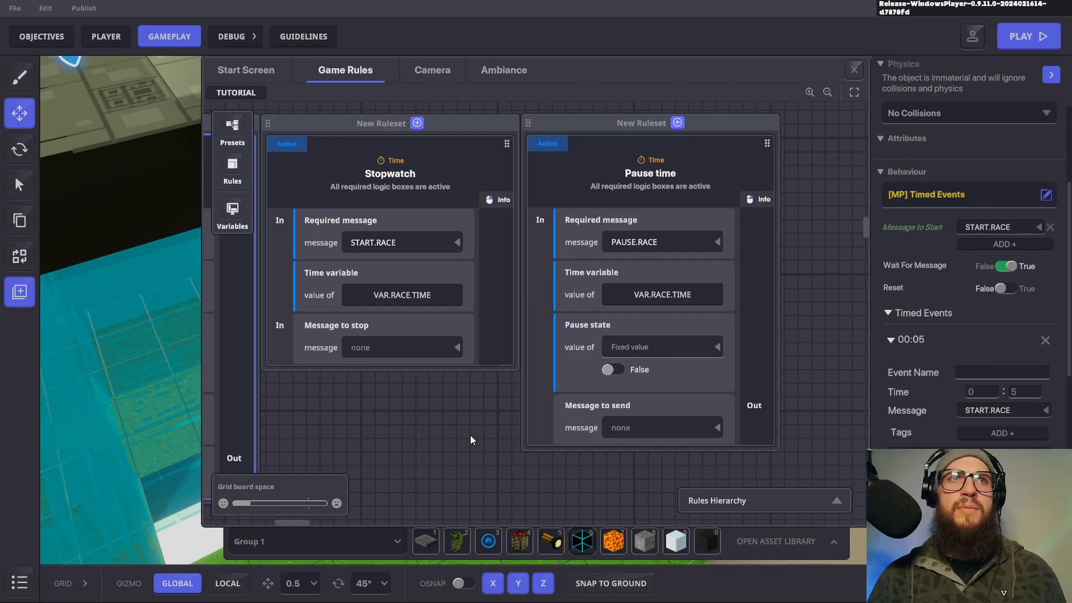
{"action": "left_click_drag", "start_coordinate": [385, 434], "coordinate": [439, 417]}
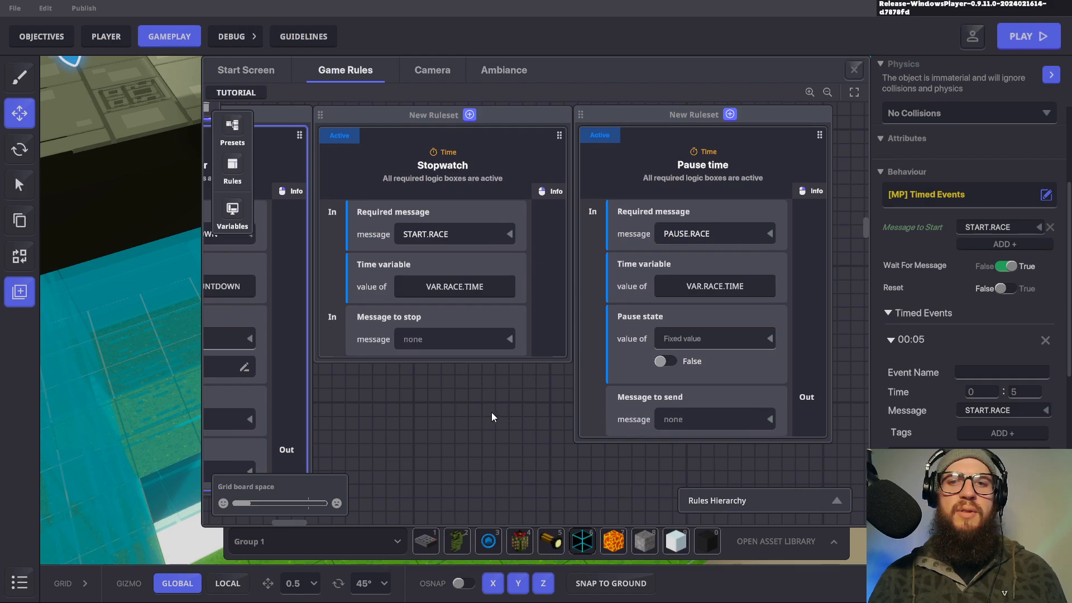
{"action": "left_click_drag", "start_coordinate": [493, 416], "coordinate": [515, 405]}
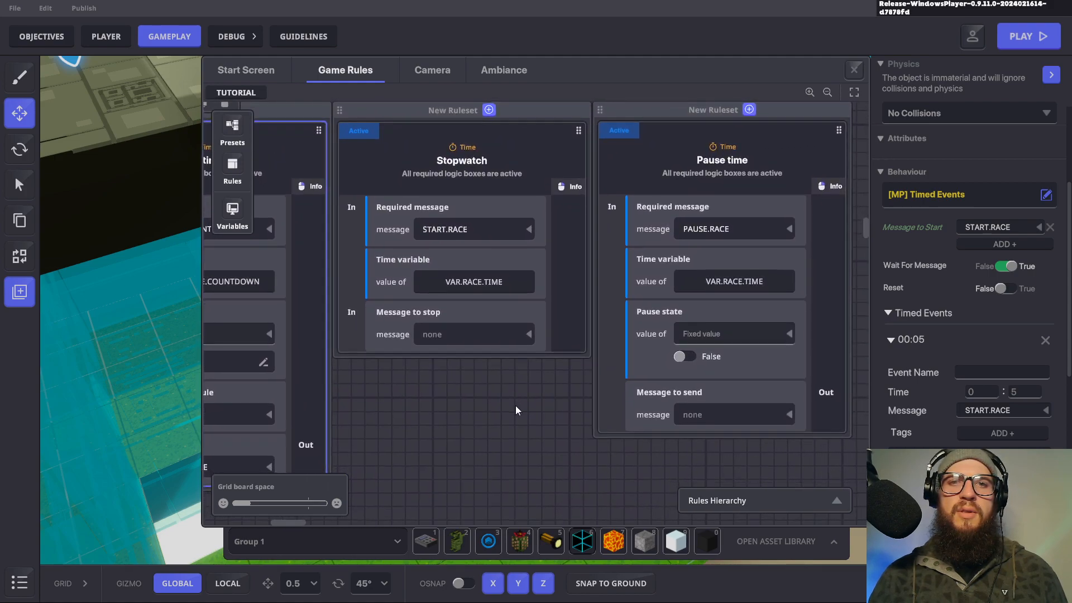
{"action": "key", "text": "super+Tab"}
{"action": "left_click", "coordinate": [335, 244]}
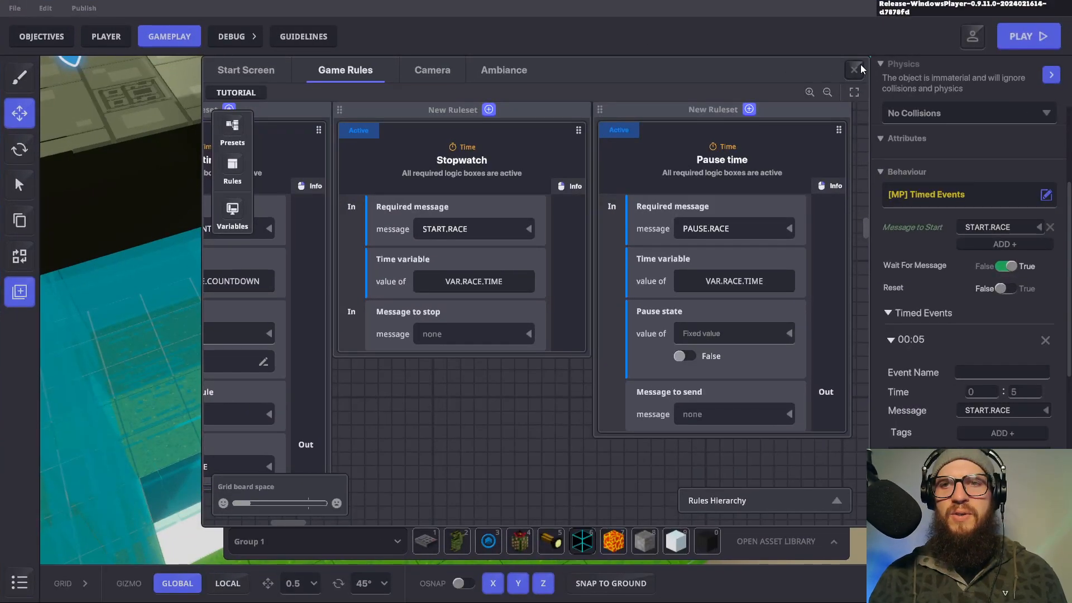
{"action": "left_click", "coordinate": [854, 69]}
Step: Review the Timed Events logic asset's properties and set its Message to Start to none
{"action": "scroll", "coordinate": [635, 414], "scroll_direction": "up", "scroll_amount": 3}
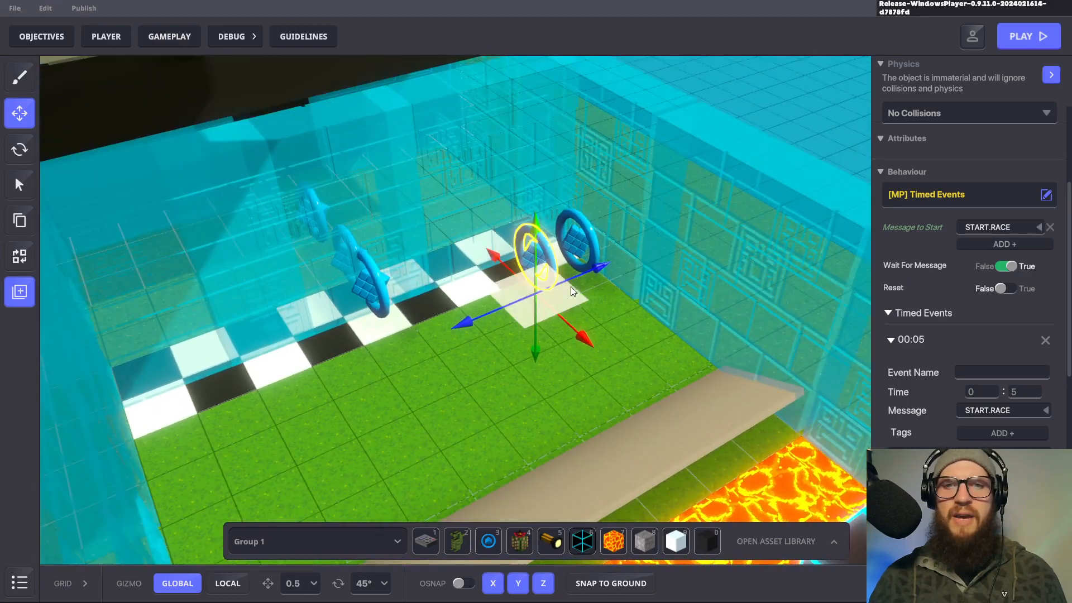
{"action": "scroll", "coordinate": [949, 368], "scroll_direction": "down", "scroll_amount": 2}
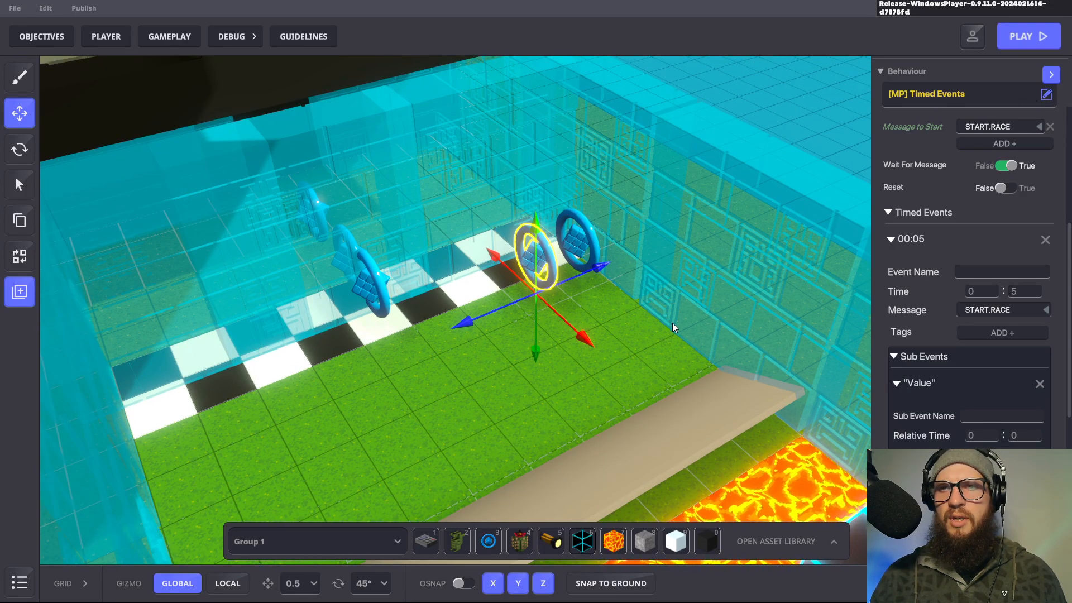
{"action": "scroll", "coordinate": [946, 232], "scroll_direction": "up", "scroll_amount": 3}
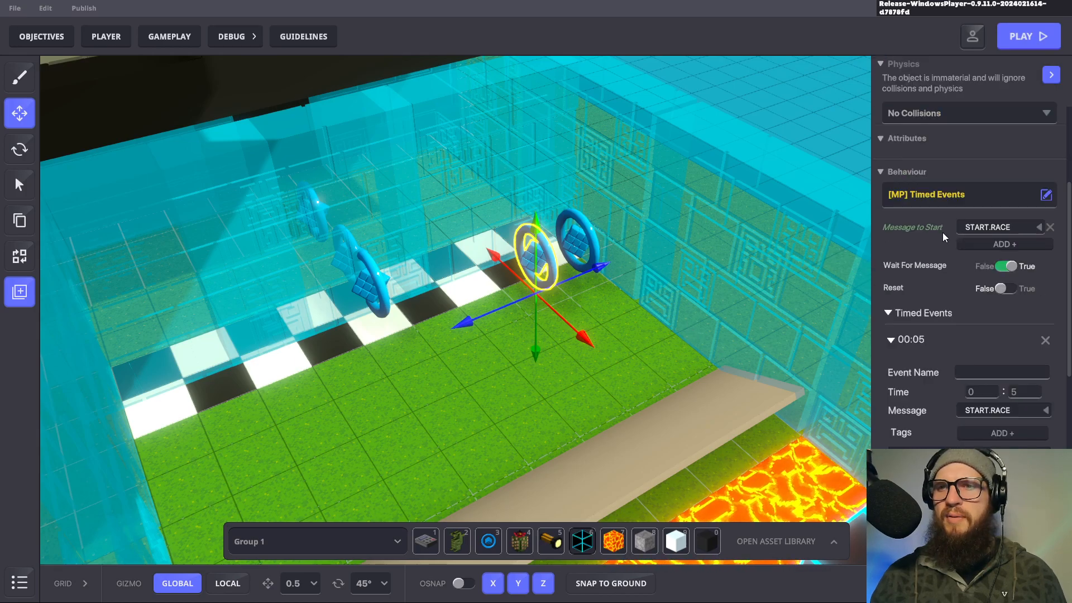
{"action": "scroll", "coordinate": [942, 252], "scroll_direction": "up", "scroll_amount": 2}
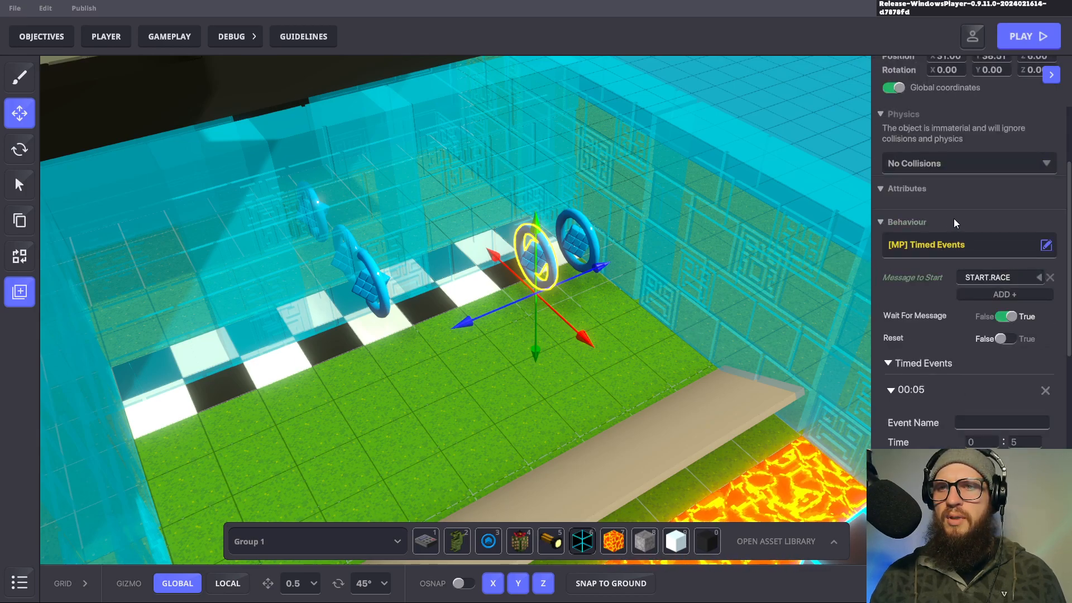
{"action": "scroll", "coordinate": [954, 224], "scroll_direction": "up", "scroll_amount": 4}
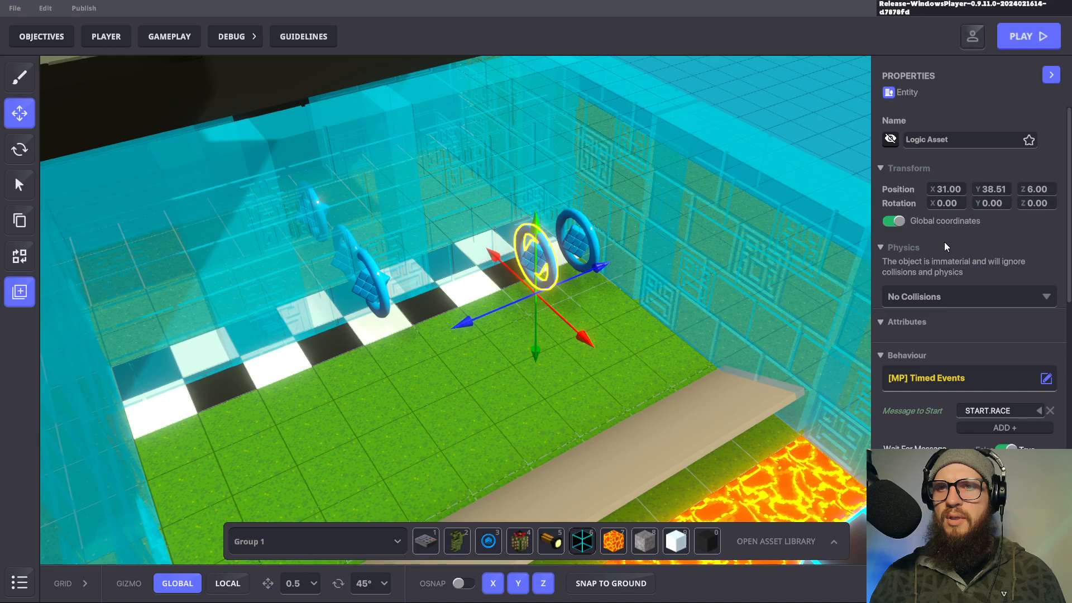
{"action": "scroll", "coordinate": [945, 246], "scroll_direction": "down", "scroll_amount": 15}
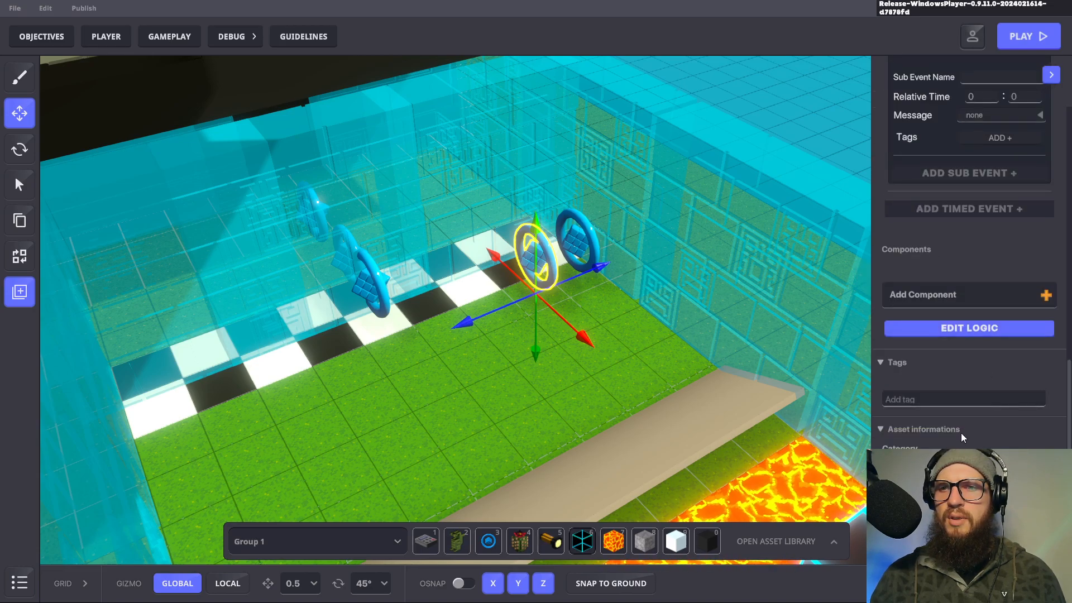
{"action": "scroll", "coordinate": [961, 437], "scroll_direction": "up", "scroll_amount": 8}
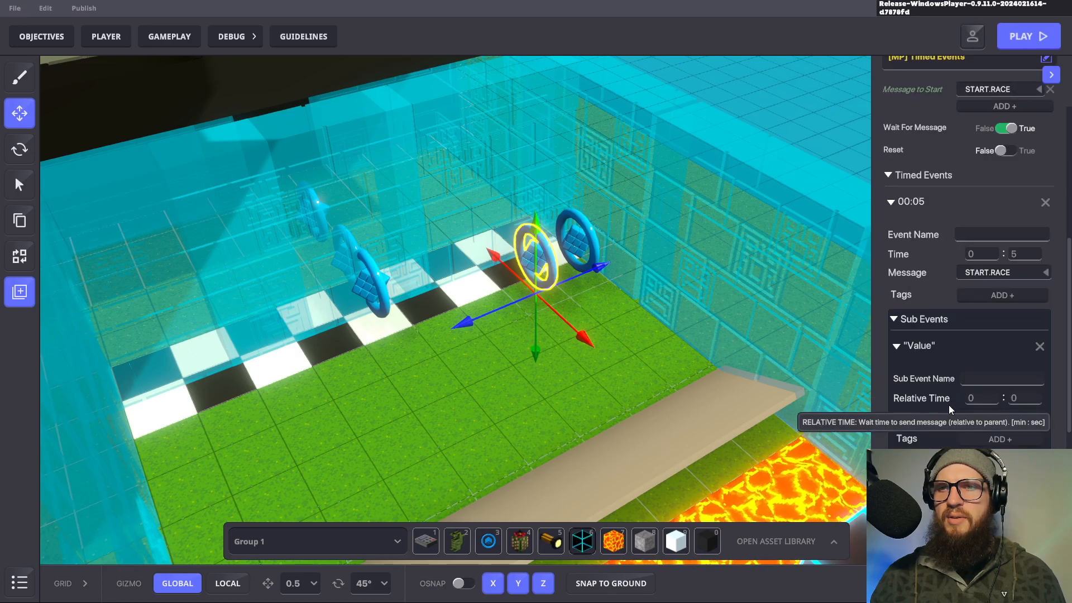
{"action": "scroll", "coordinate": [951, 411], "scroll_direction": "up", "scroll_amount": 8}
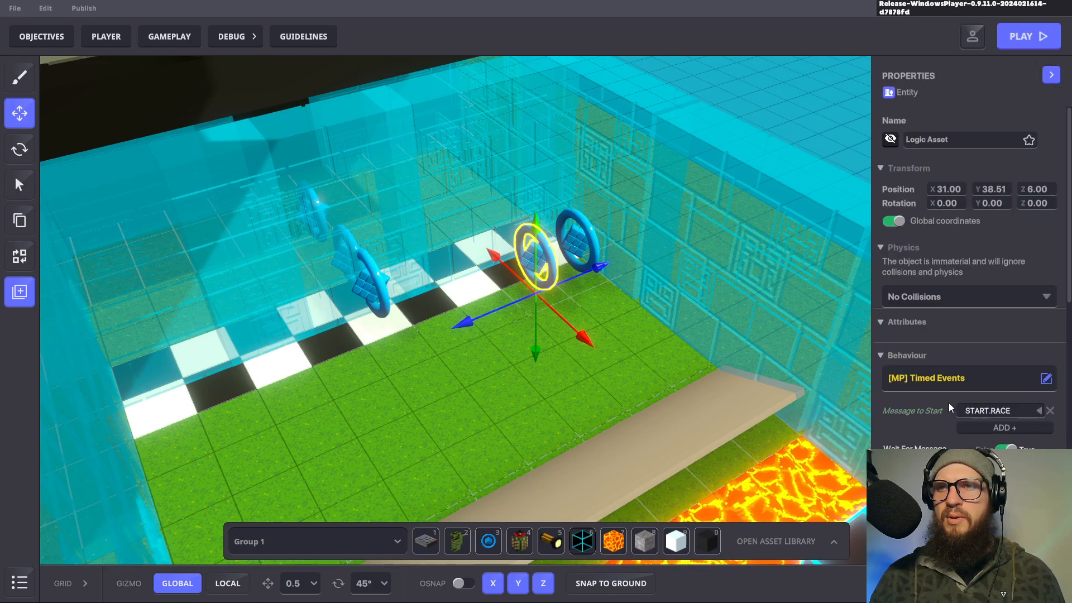
{"action": "scroll", "coordinate": [951, 408], "scroll_direction": "down", "scroll_amount": 6}
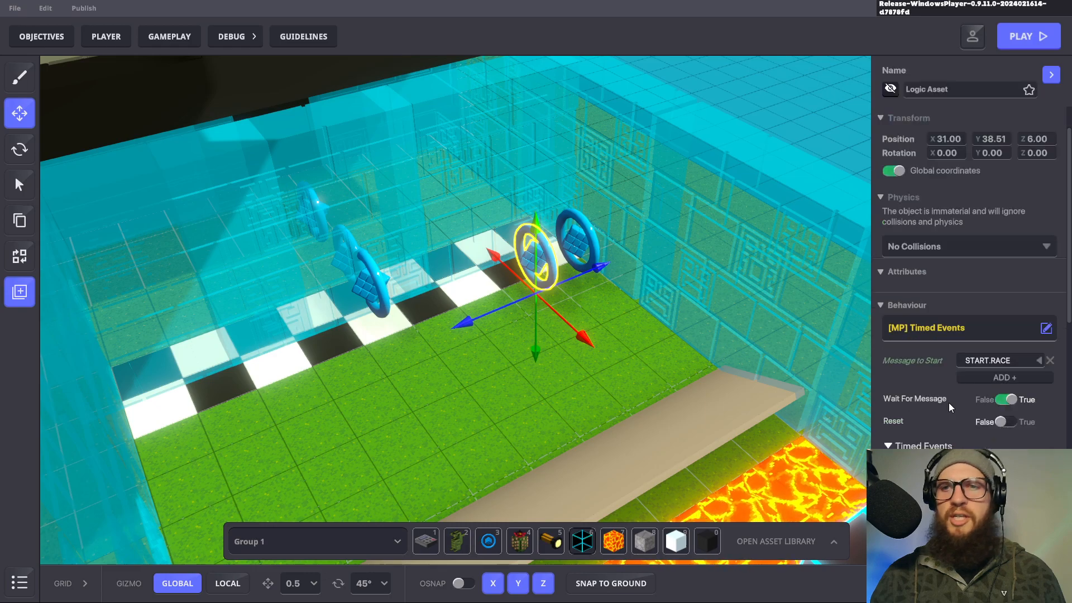
{"action": "scroll", "coordinate": [947, 296], "scroll_direction": "up", "scroll_amount": 3}
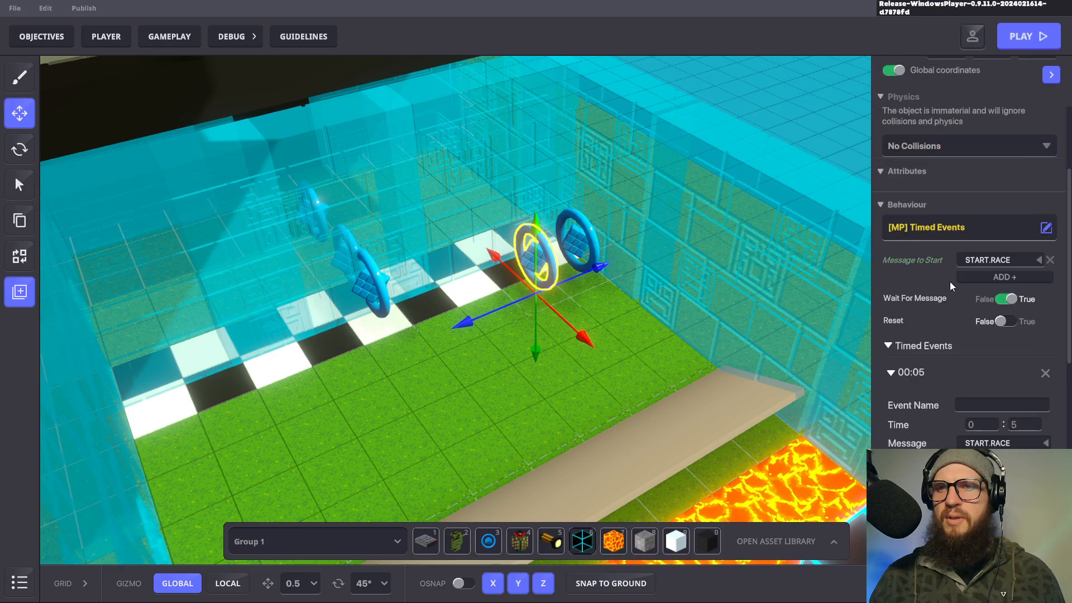
{"action": "left_click", "coordinate": [1038, 260]}
{"action": "left_click", "coordinate": [974, 271]}
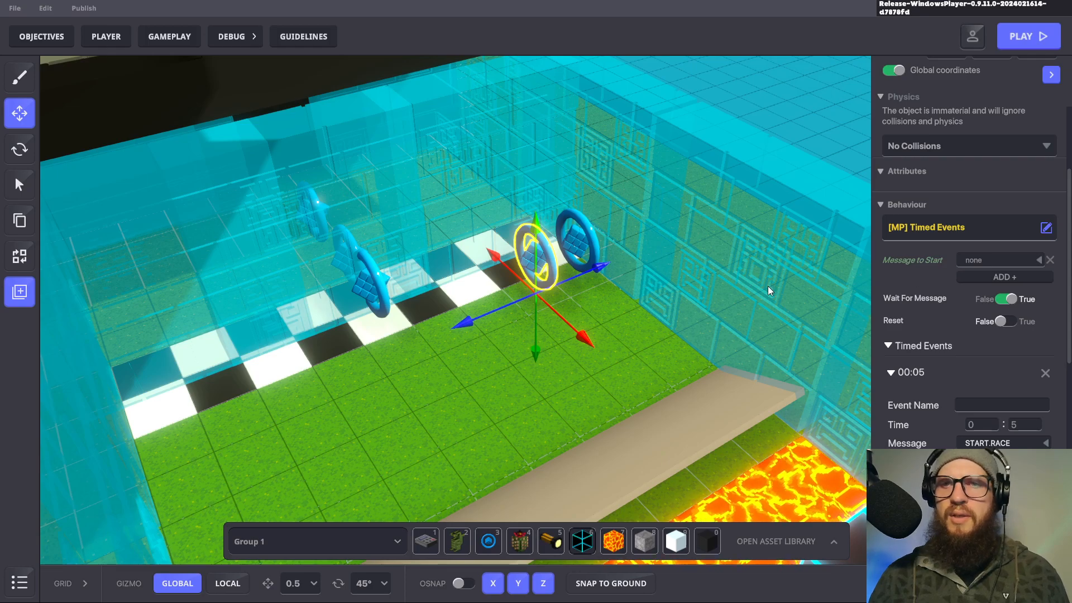
Step: Deselect the Timed Events asset, start a playtest, and walk the avatar onto the checkered start line to trigger the race countdown
{"action": "left_click", "coordinate": [650, 341]}
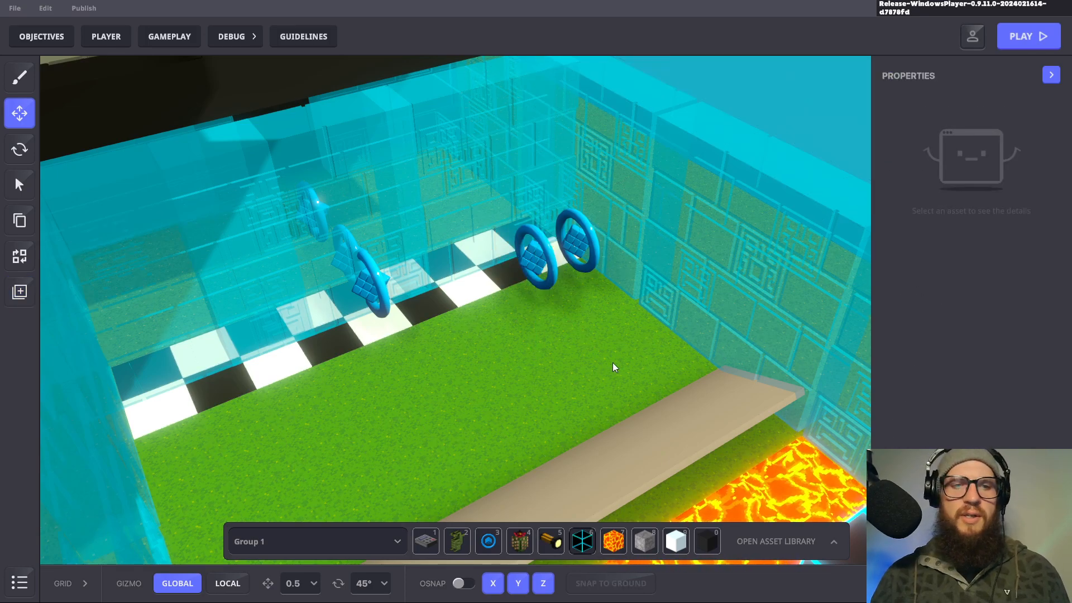
{"action": "key", "text": "p"}
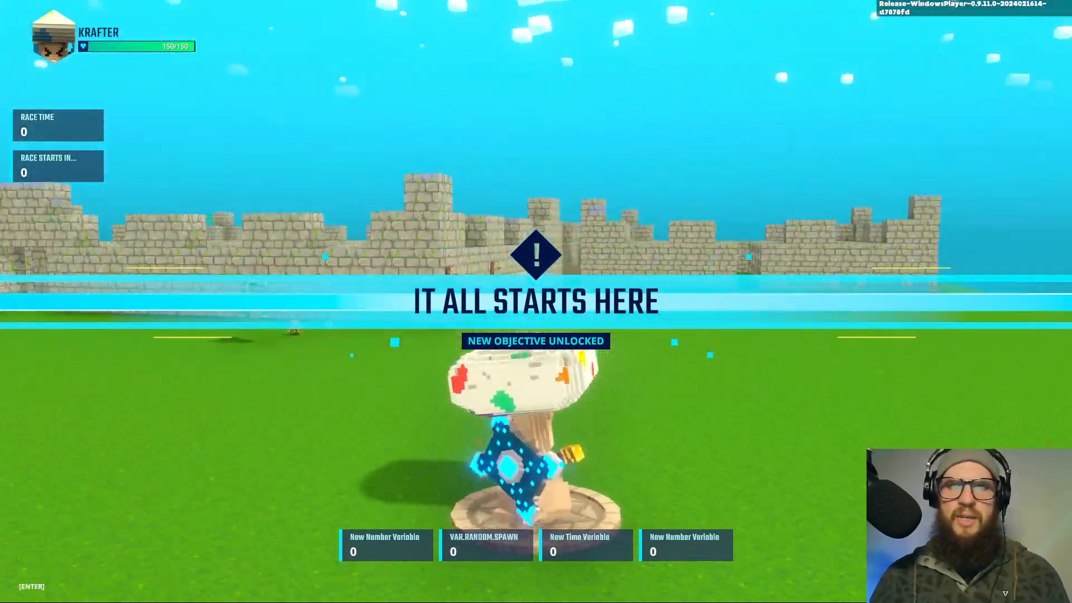
{"action": "key", "text": "w"}
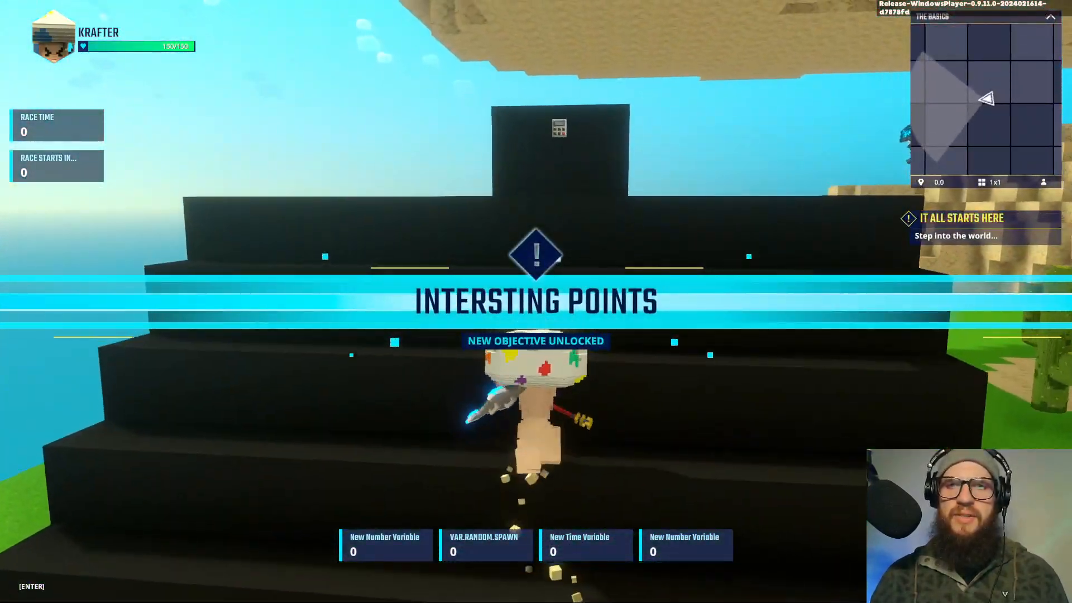
{"action": "key", "text": "w"}
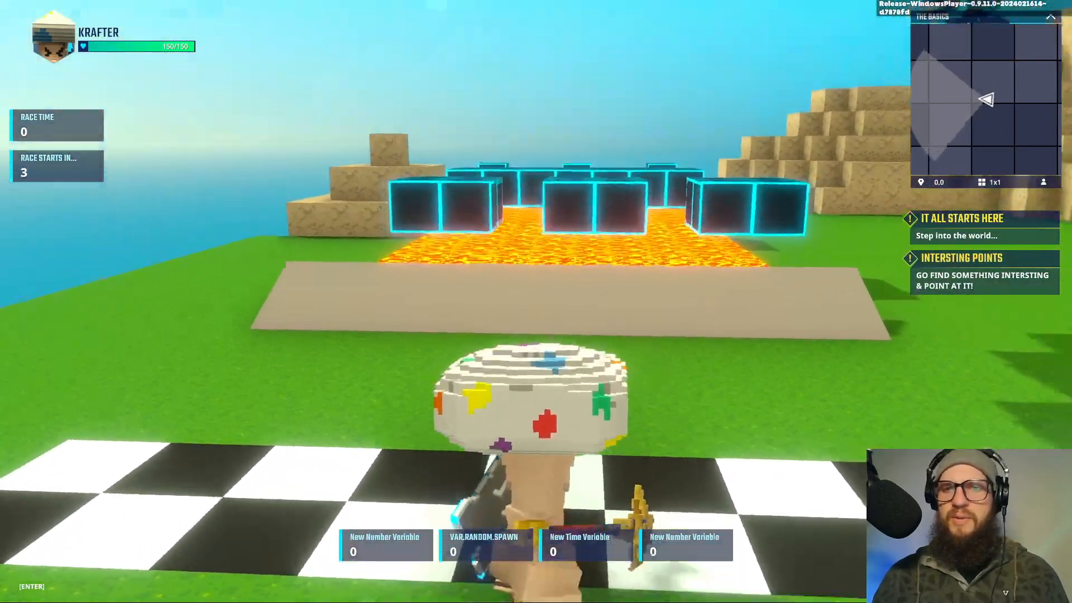
{"action": "key", "text": "d"}
{"action": "key", "text": "a"}
{"action": "key", "text": "d"}
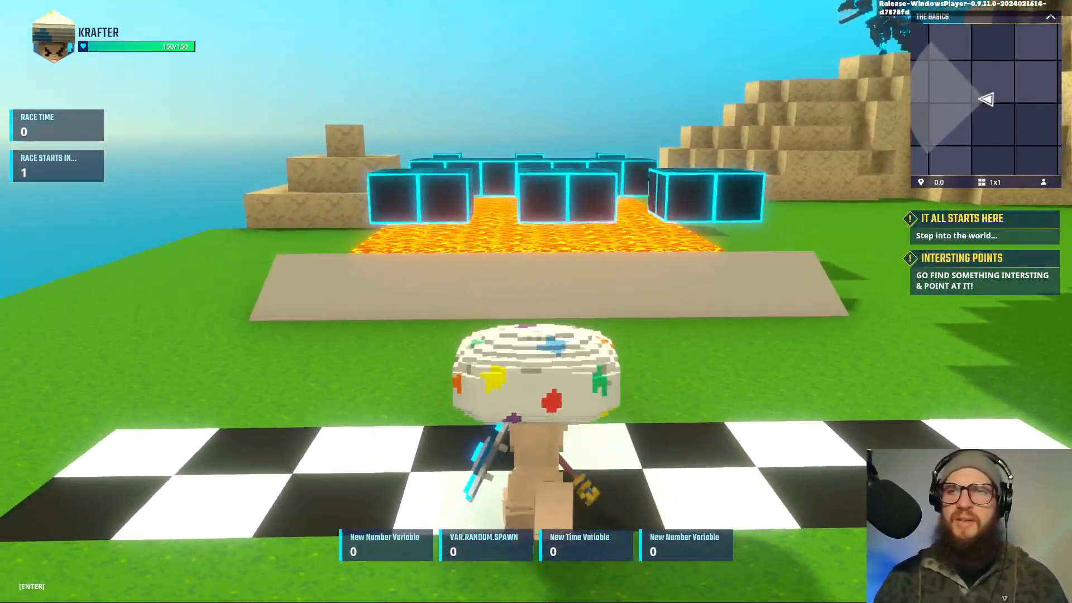
Step: Run the course over the ramp and across the glowing blocks above the lava, crossing the checkered finish line
{"action": "key", "text": "w"}
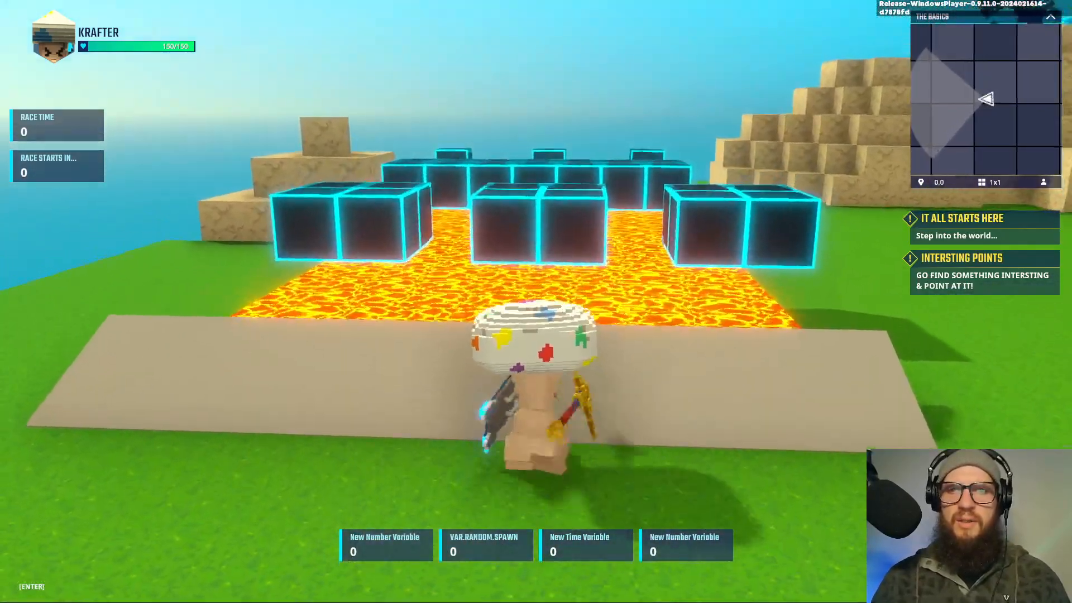
{"action": "key", "text": "w"}
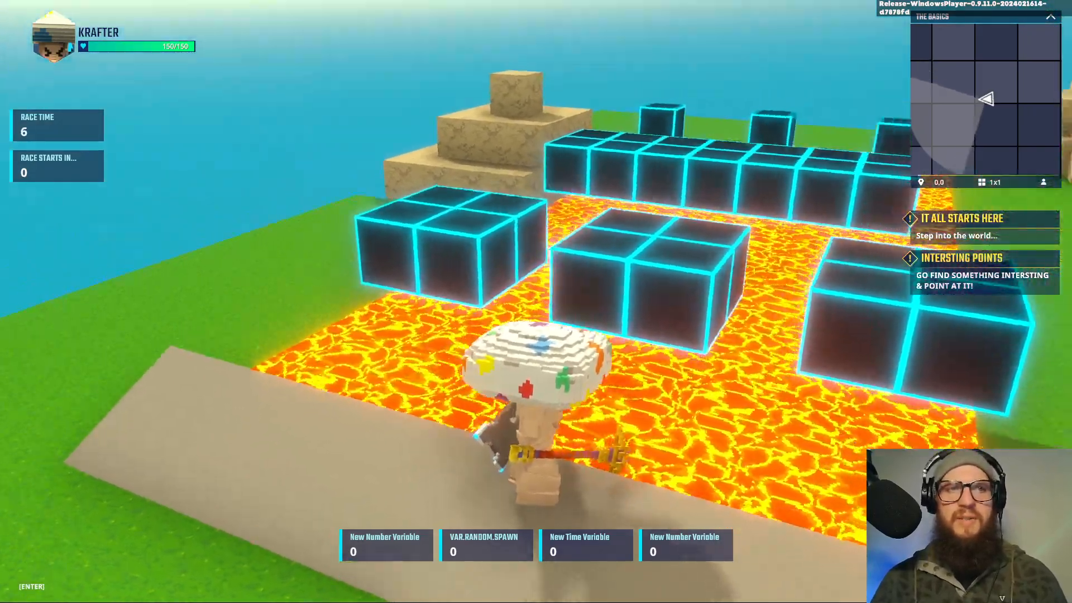
{"action": "key", "text": "w"}
{"action": "key", "text": "space"}
{"action": "key", "text": "w"}
{"action": "key", "text": "space"}
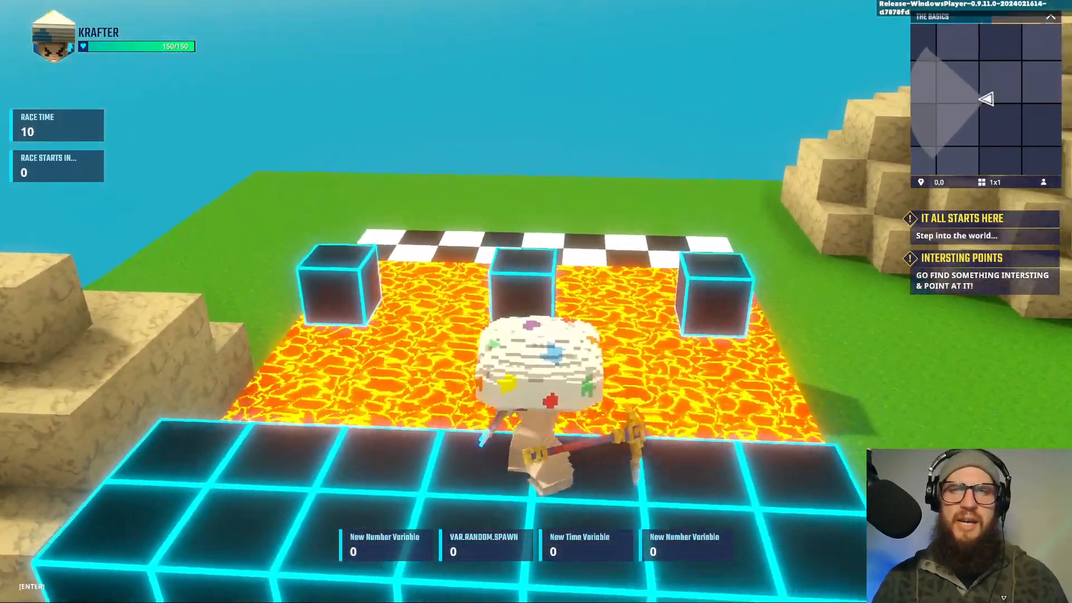
{"action": "key", "text": "w"}
{"action": "key", "text": "space"}
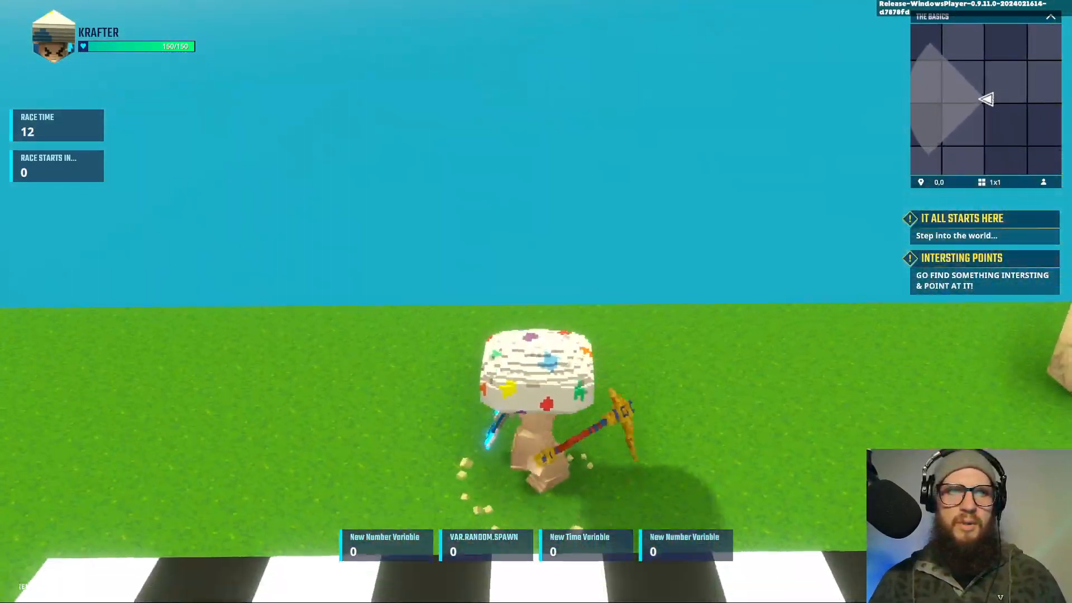
{"action": "key", "text": "w"}
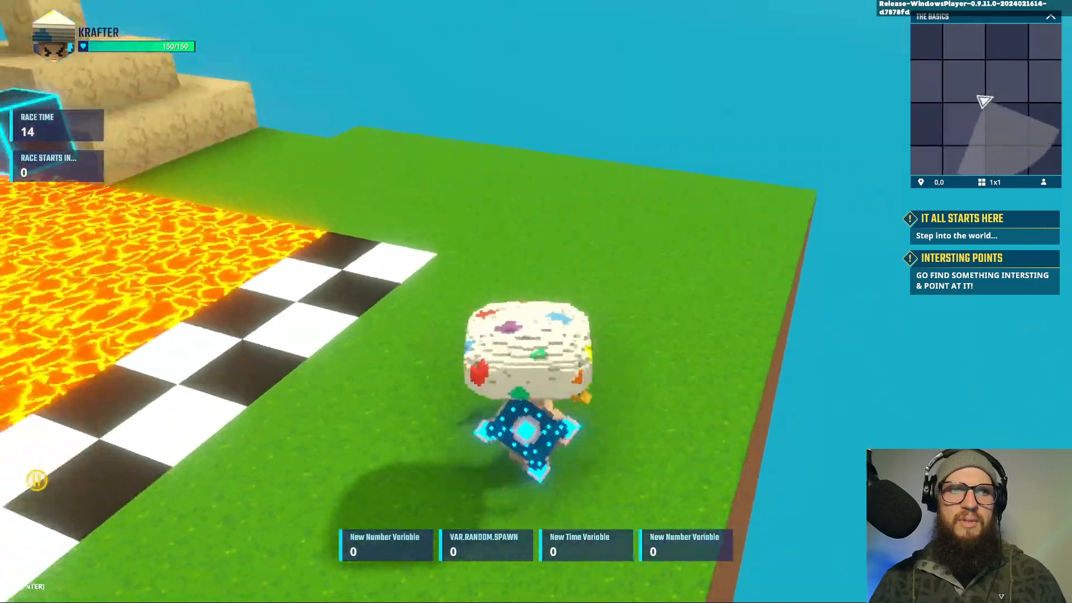
Step: Run from the finish area back over the black structure, then alongside the lava course, while checking the race time
{"action": "key", "text": "a"}
{"action": "key", "text": "s"}
{"action": "key", "text": "d"}
{"action": "key", "text": "a"}
{"action": "key", "text": "w"}
{"action": "key", "text": "a"}
{"action": "key", "text": "d"}
{"action": "key", "text": "w"}
{"action": "key", "text": "w"}
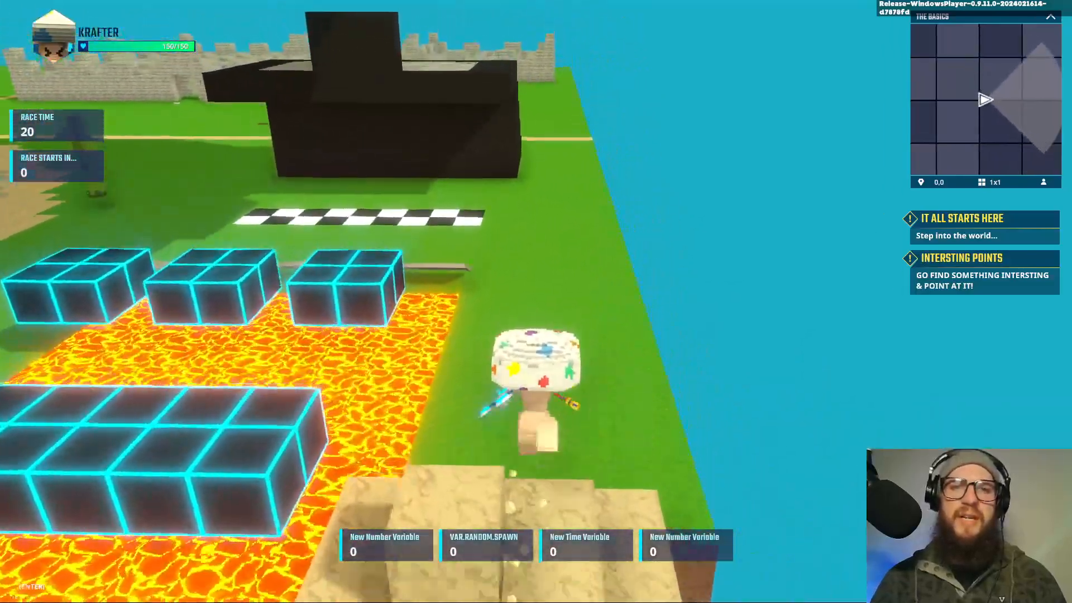
{"action": "key", "text": "w"}
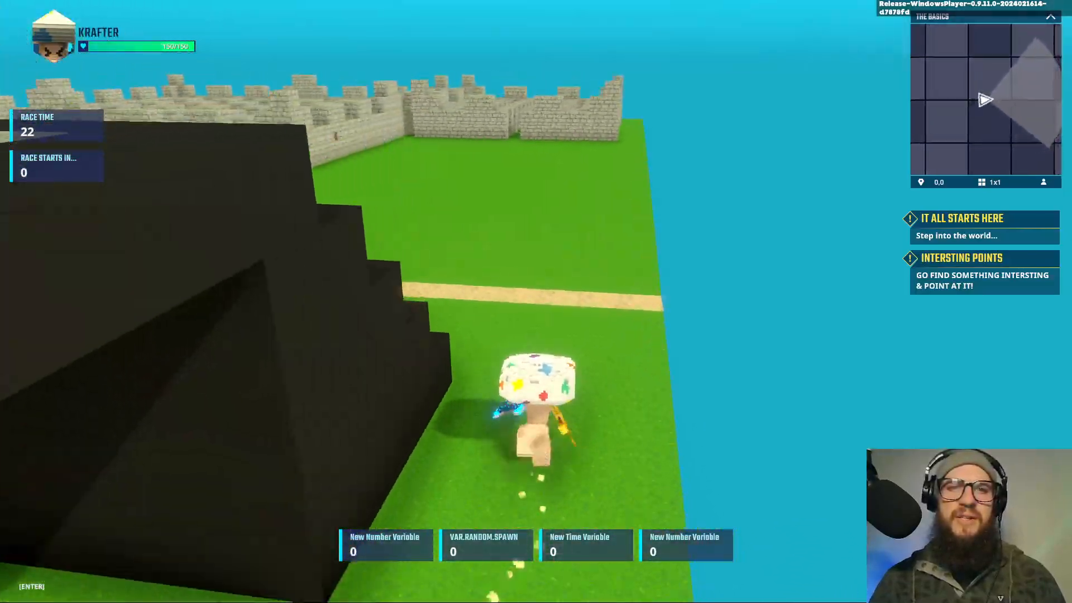
{"action": "key", "text": "w"}
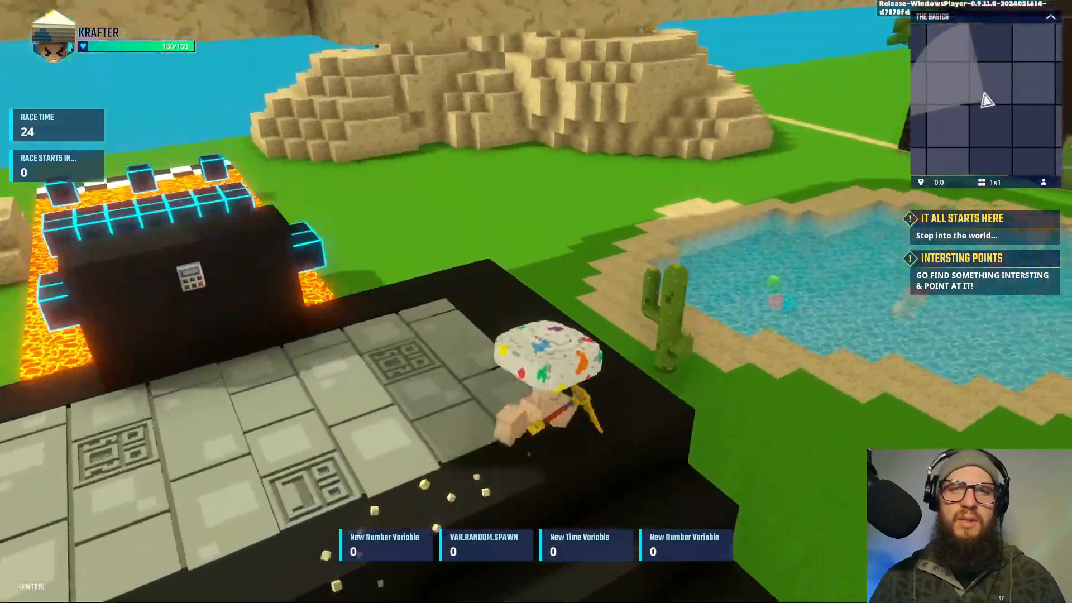
{"action": "key", "text": "w"}
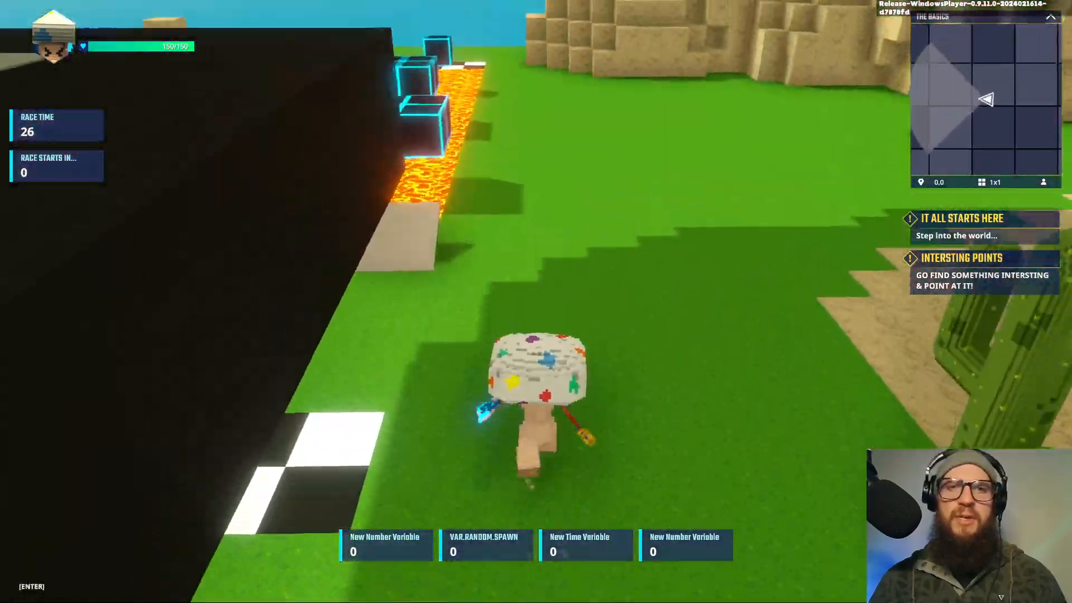
{"action": "key", "text": "w"}
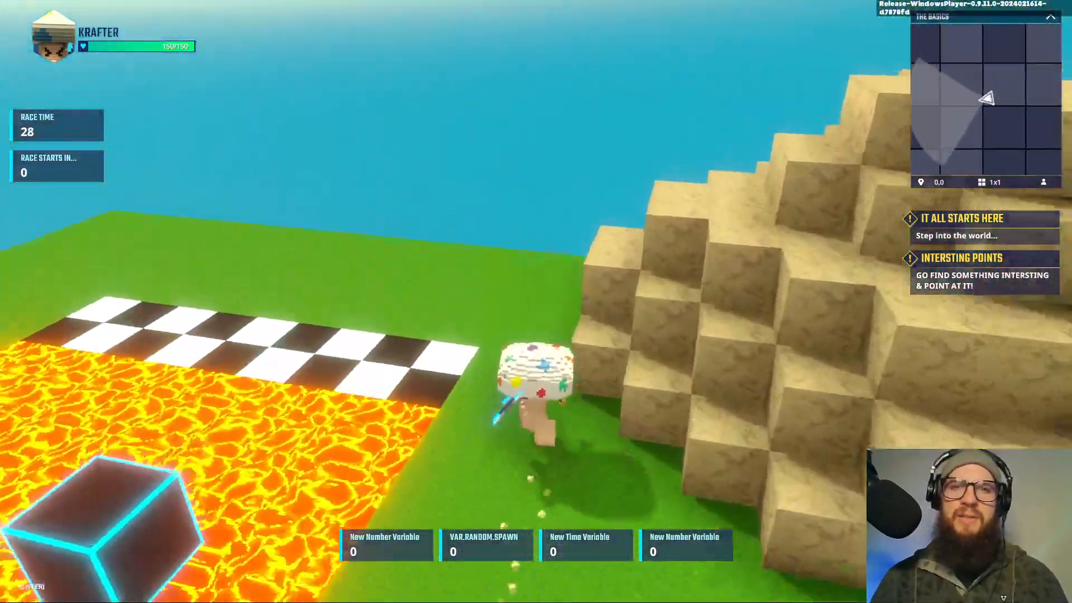
Step: Cross the lava blocks in reverse from the finish side and step onto the start line to retrigger the countdown
{"action": "key", "text": "w"}
{"action": "key", "text": "space"}
{"action": "key", "text": "space"}
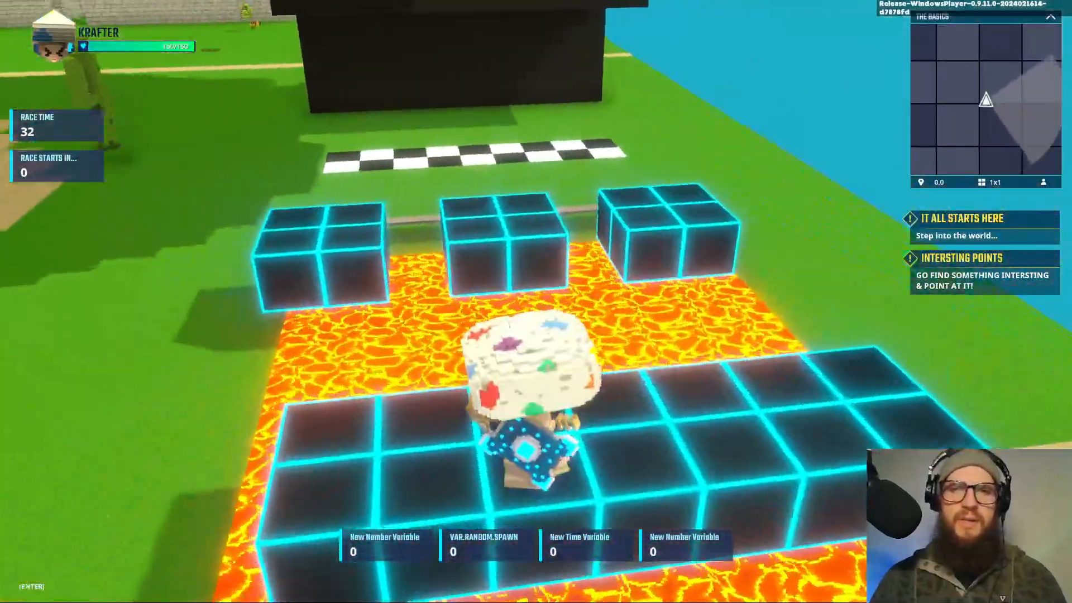
{"action": "key", "text": "w"}
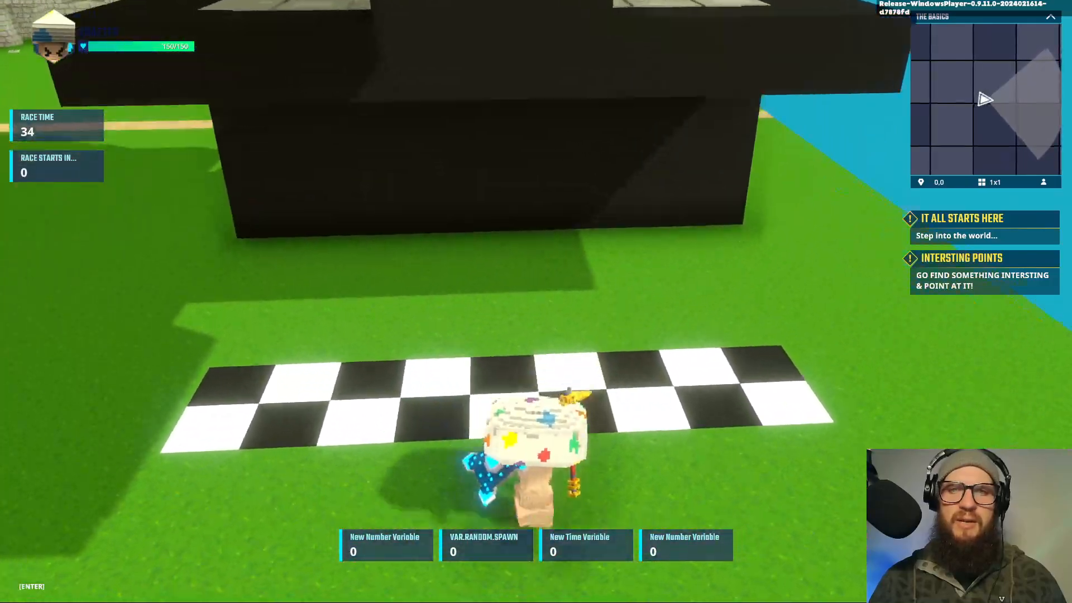
{"action": "key", "text": "w"}
{"action": "key", "text": "s"}
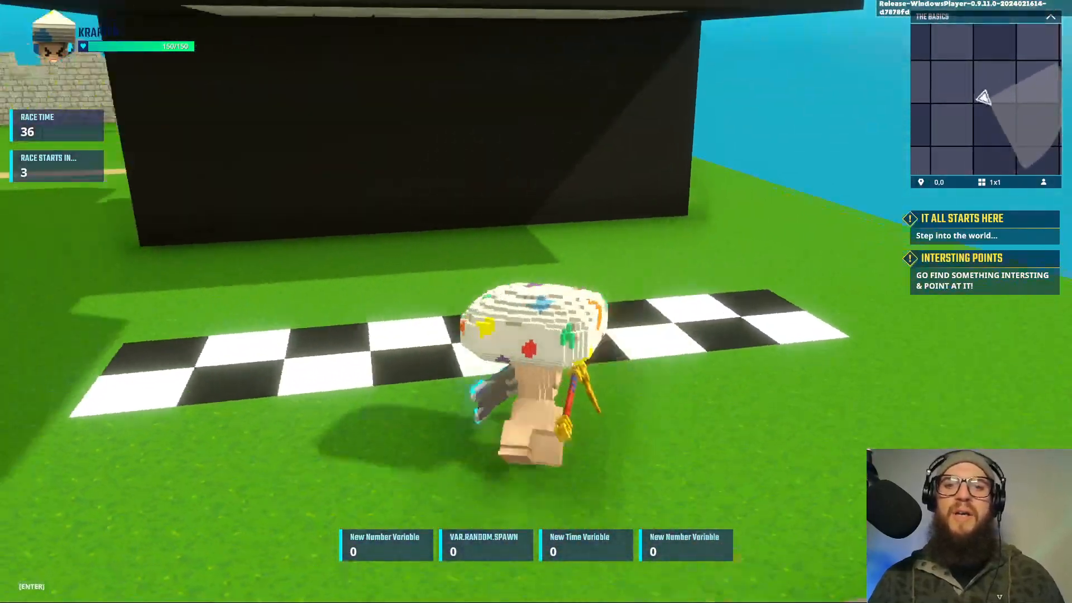
Step: Run the course a second time over the ramp and lava blocks, past the checkered finish line
{"action": "key", "text": "w"}
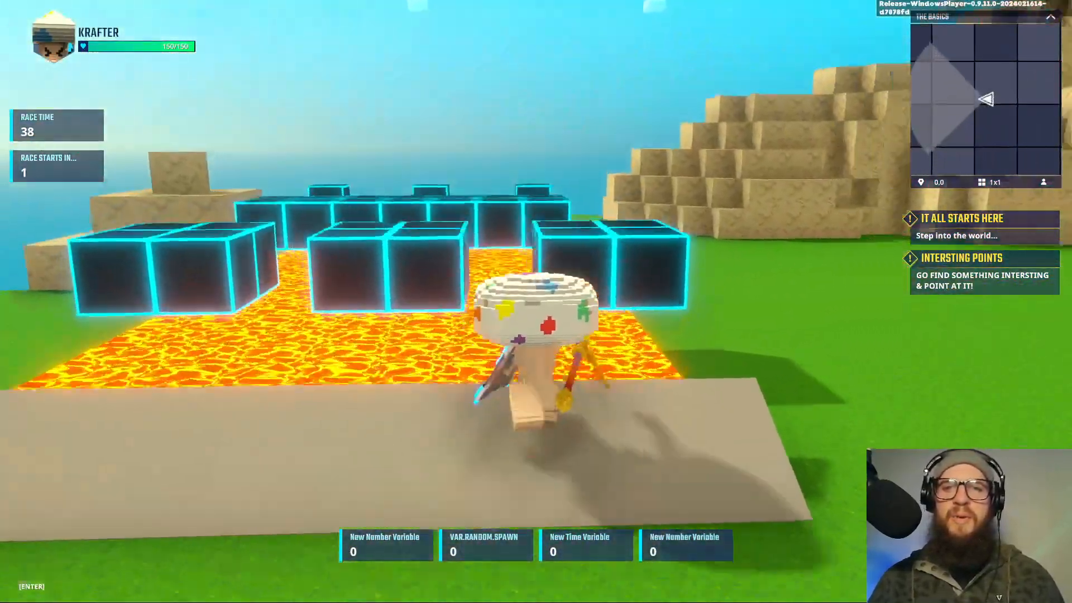
{"action": "key", "text": "w"}
{"action": "key", "text": "space"}
{"action": "key", "text": "space"}
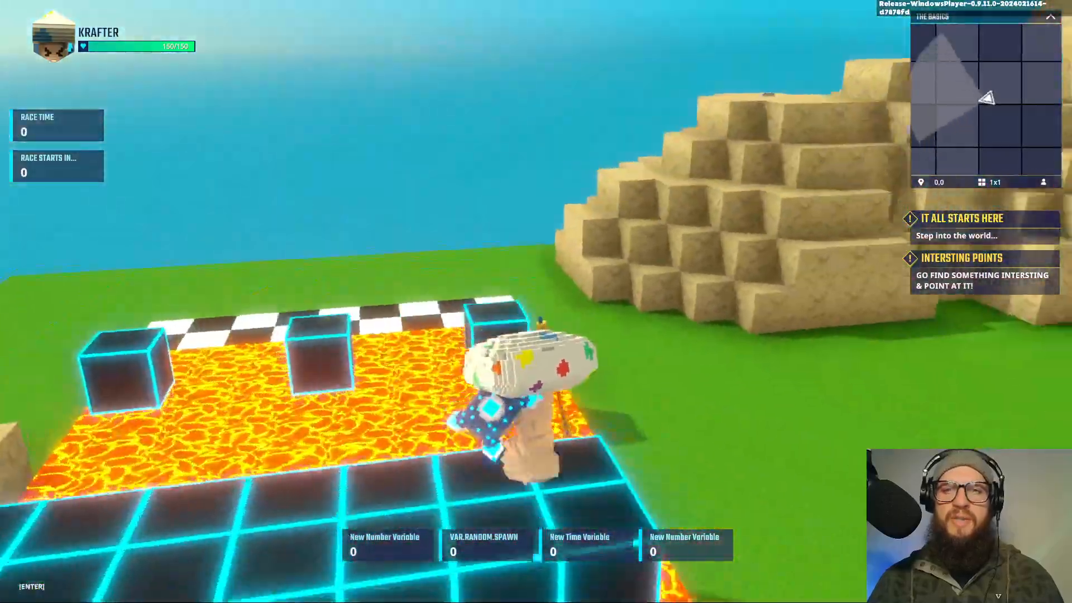
{"action": "key", "text": "w"}
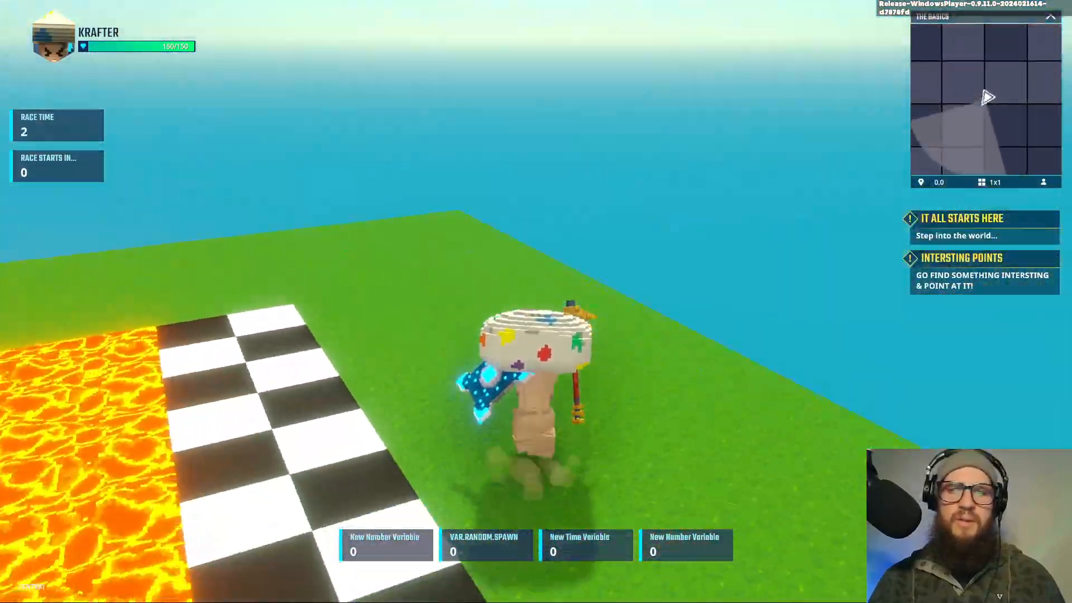
Step: Return to the stone wall on the start line, inspect it from the side, and end the playtest
{"action": "key", "text": "w"}
{"action": "key", "text": "w"}
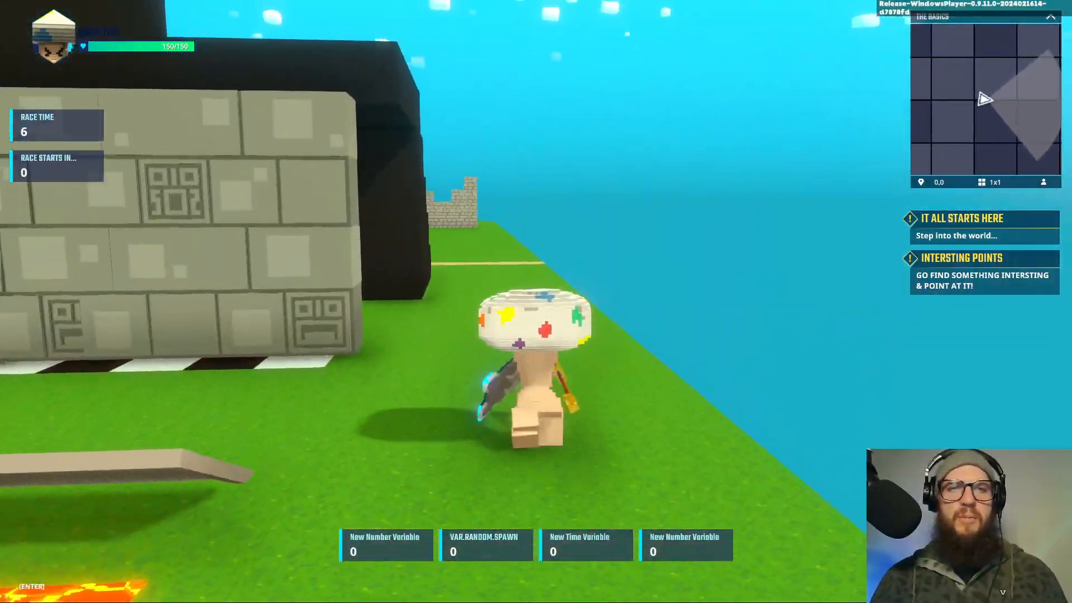
{"action": "key", "text": "w"}
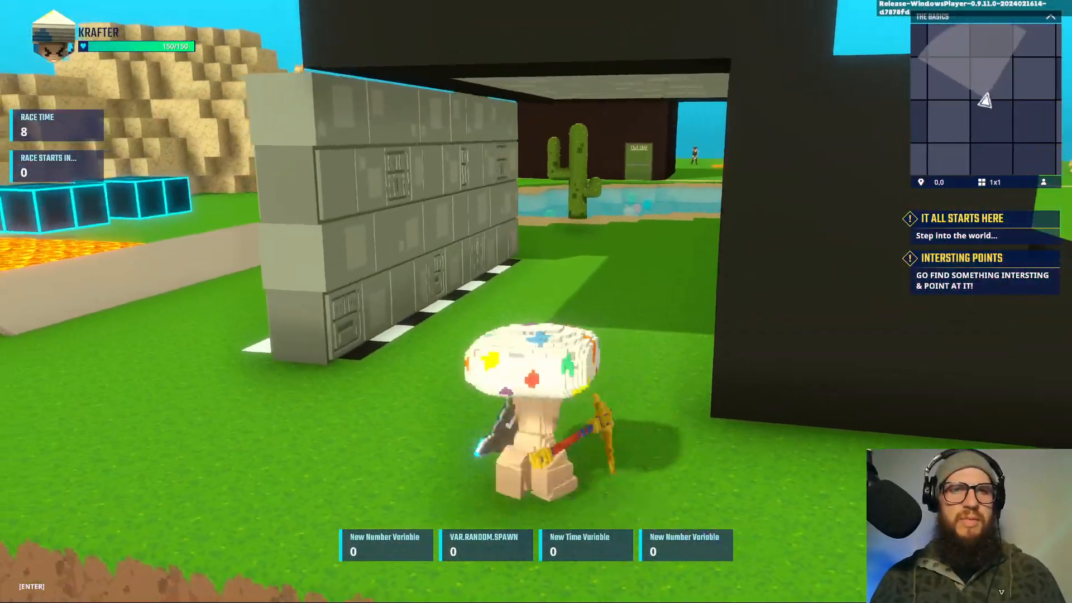
{"action": "key", "text": "a"}
{"action": "key", "text": "w"}
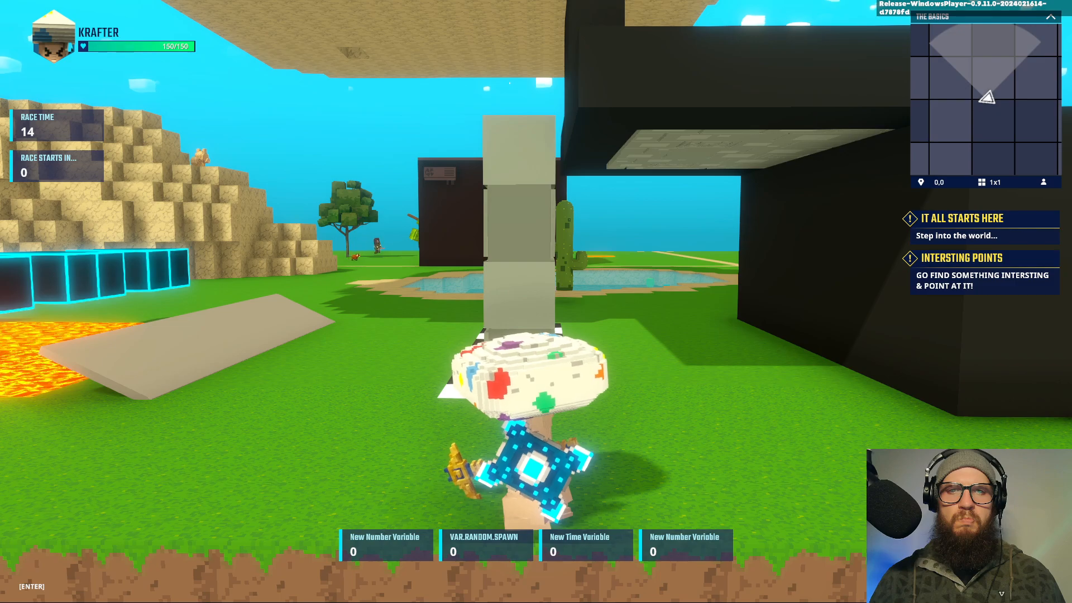
{"action": "key", "text": "Escape"}
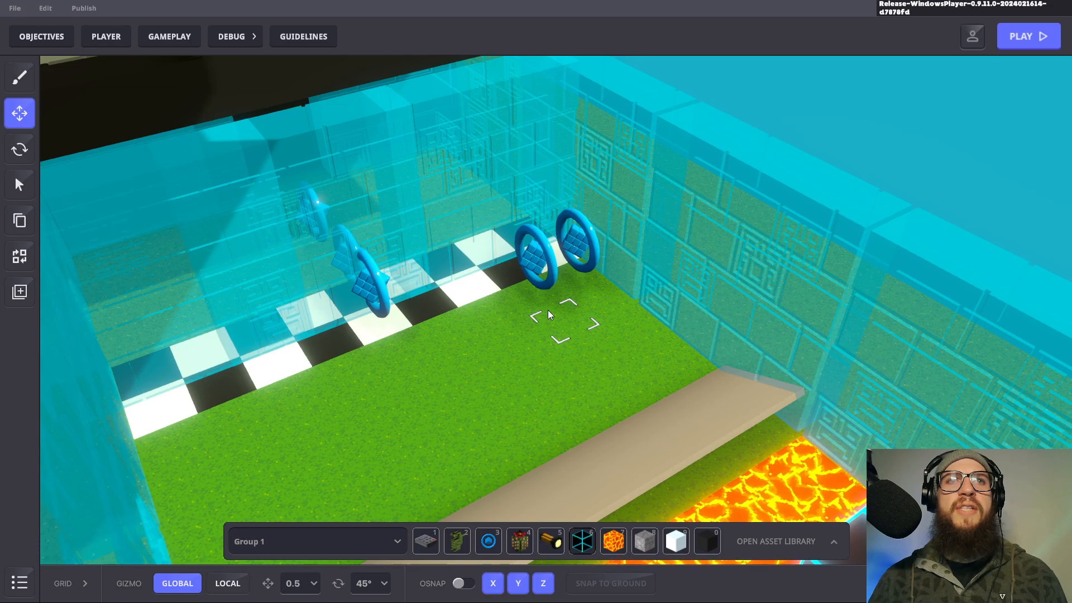
Step: Select the logic asset at the finish line and review its Trigger Volume component settings, including the PAUSE.RACE enter message
{"action": "right_click_drag", "start_coordinate": [463, 357], "coordinate": [476, 335]}
{"action": "left_click_drag", "start_coordinate": [612, 407], "coordinate": [751, 429]}
{"action": "left_click", "coordinate": [570, 113]}
{"action": "right_click_drag", "start_coordinate": [570, 113], "coordinate": [632, 239]}
{"action": "key", "text": "w"}
{"action": "right_click_drag", "start_coordinate": [635, 466], "coordinate": [647, 308]}
{"action": "key", "text": "s"}
{"action": "key", "text": "d"}
{"action": "key", "text": "d"}
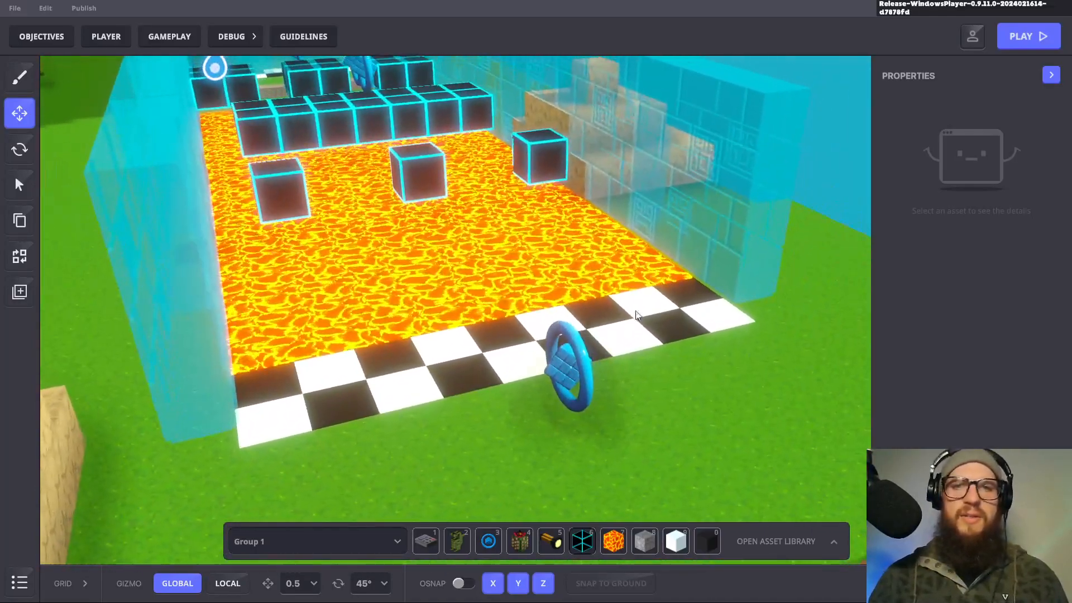
{"action": "left_click", "coordinate": [581, 359]}
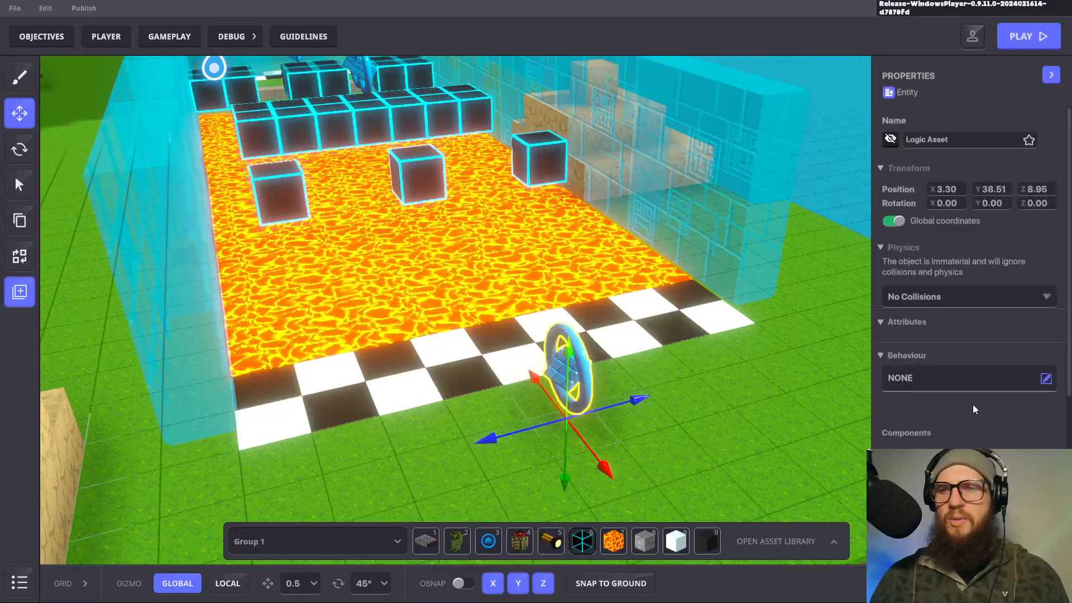
{"action": "scroll", "coordinate": [974, 409], "scroll_direction": "down", "scroll_amount": 2}
{"action": "left_click", "coordinate": [968, 369]}
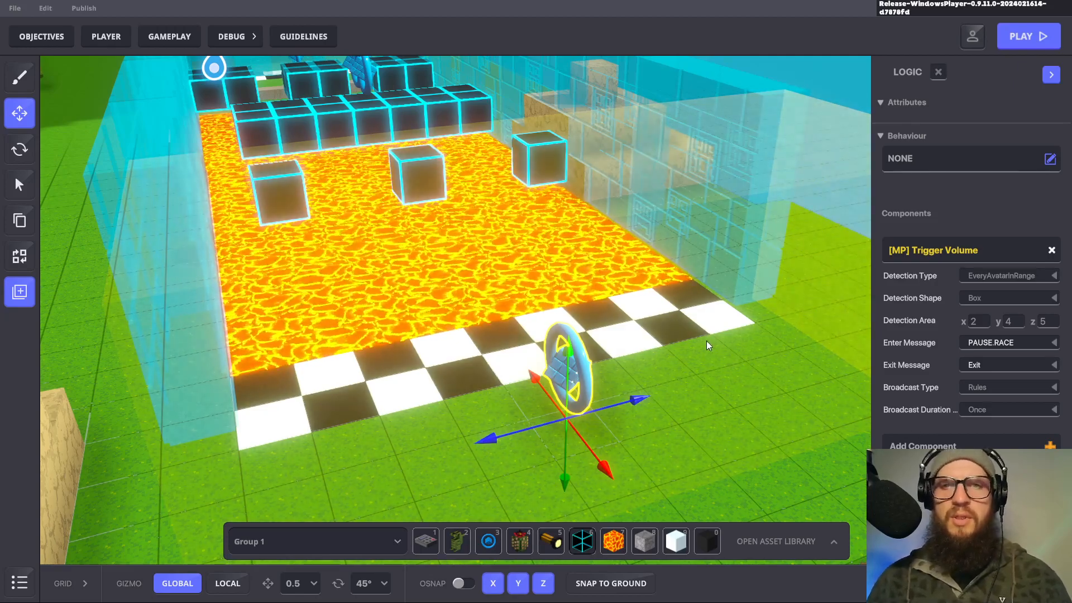
Step: Open the Game Rules and try the Pause time rule's fixed Pause state as True and False, ending on False
{"action": "left_click", "coordinate": [175, 44]}
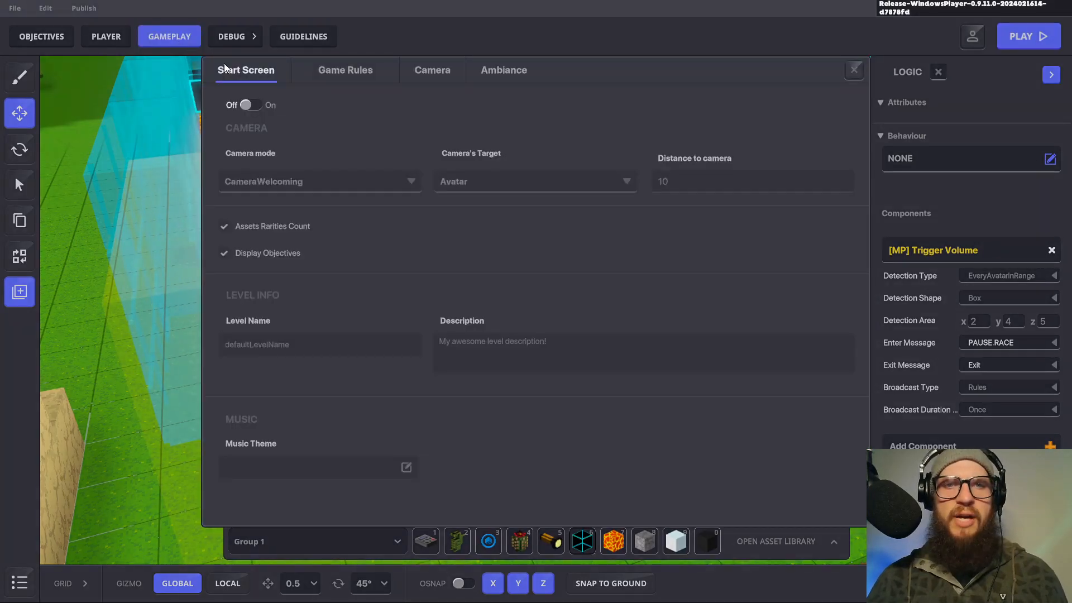
{"action": "left_click", "coordinate": [357, 73]}
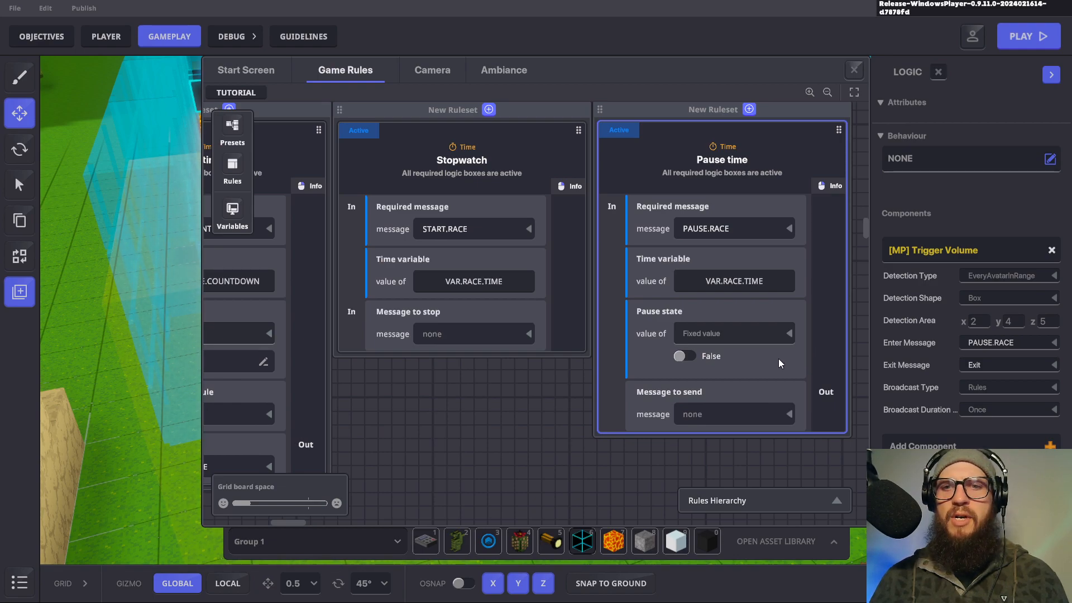
{"action": "left_click", "coordinate": [682, 356]}
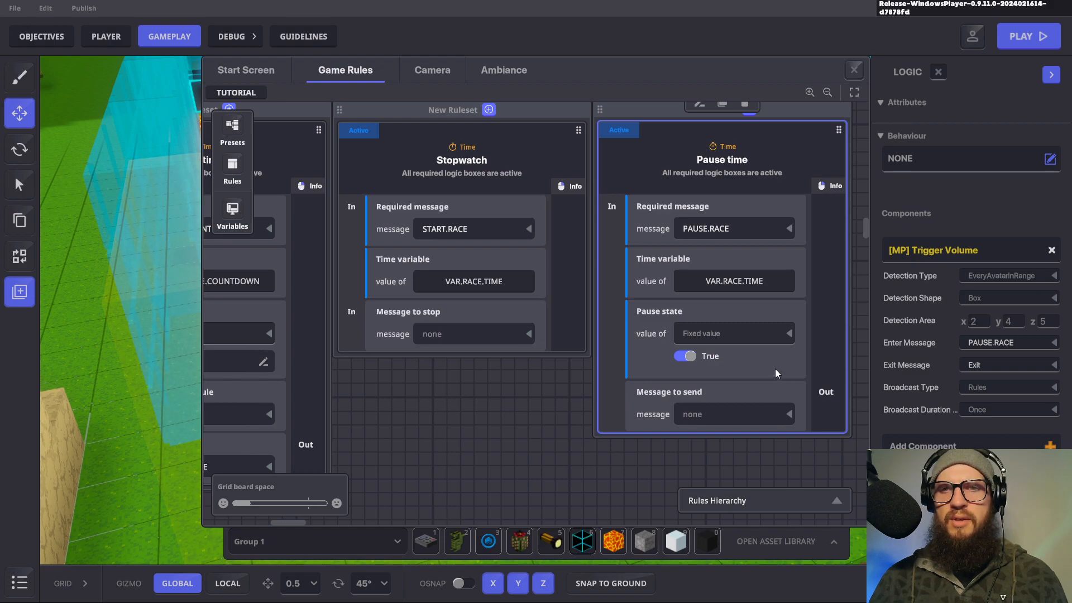
{"action": "left_click", "coordinate": [690, 358]}
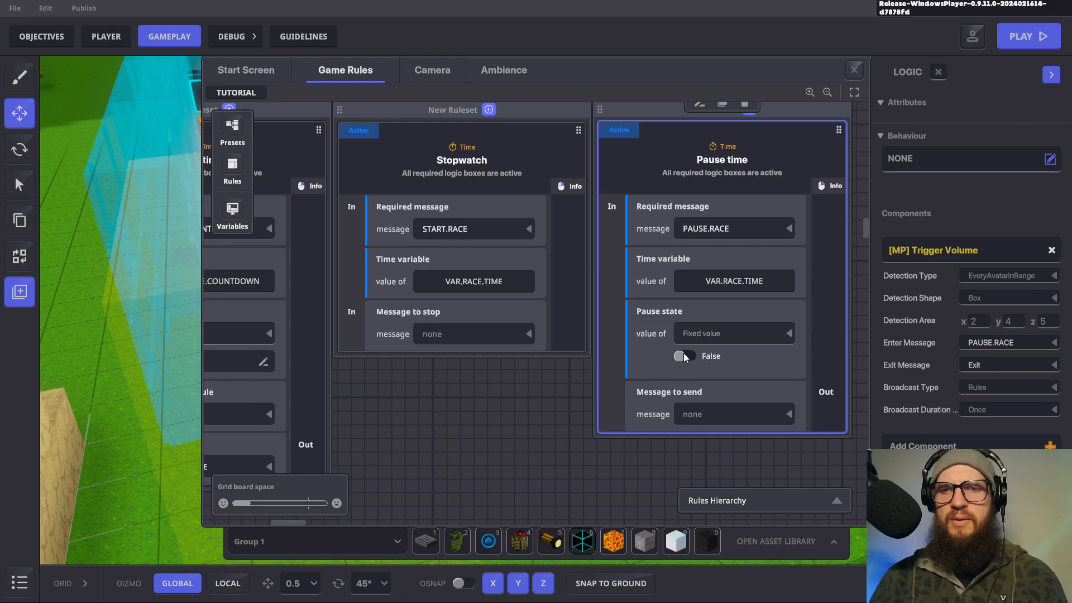
{"action": "left_click", "coordinate": [684, 356]}
{"action": "left_click", "coordinate": [680, 358]}
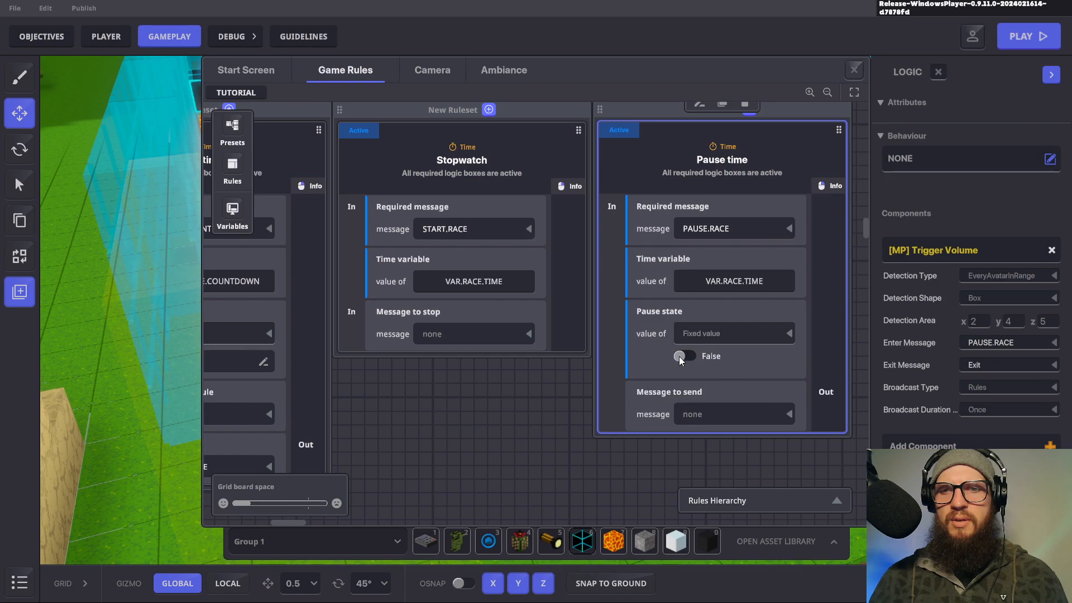
{"action": "left_click", "coordinate": [684, 357]}
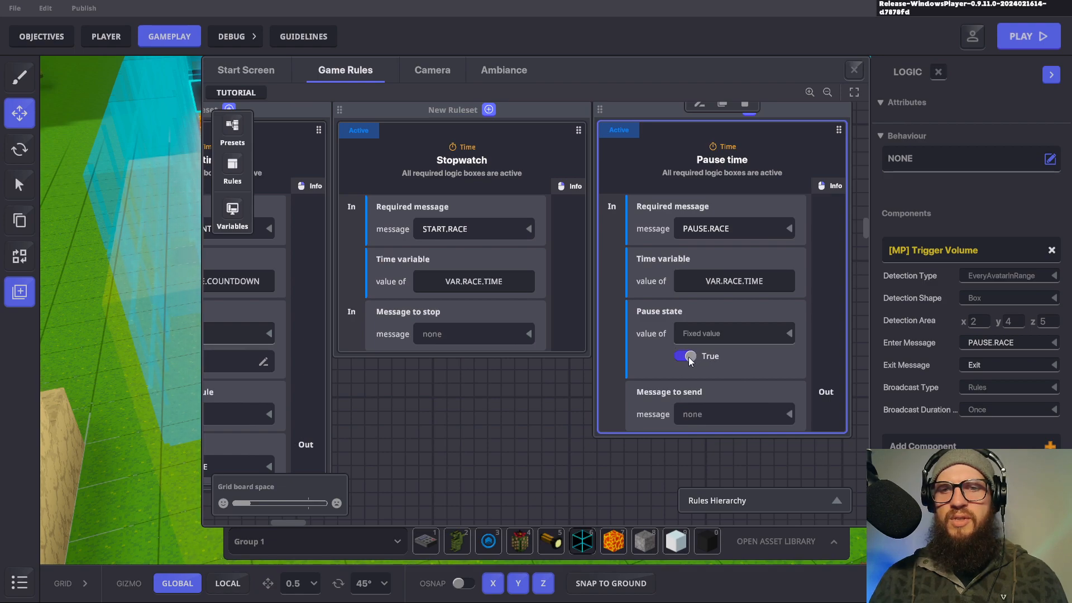
{"action": "left_click", "coordinate": [686, 357]}
{"action": "left_click", "coordinate": [687, 358]}
{"action": "left_click", "coordinate": [687, 357]}
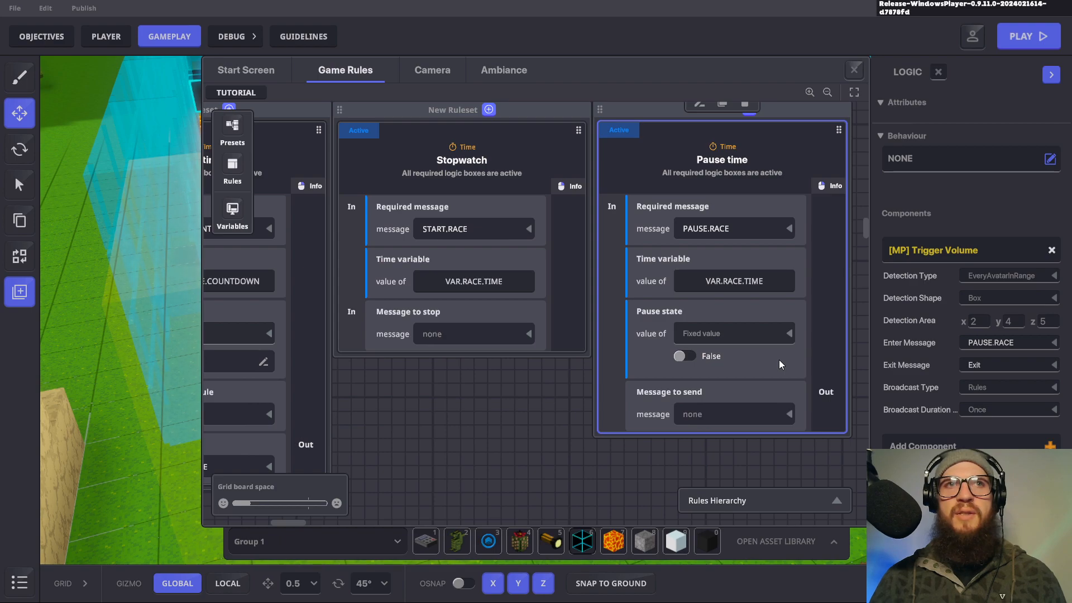
Step: Set the Pause time rule's fixed Pause state to True and close the Game Rules
{"action": "left_click", "coordinate": [685, 356]}
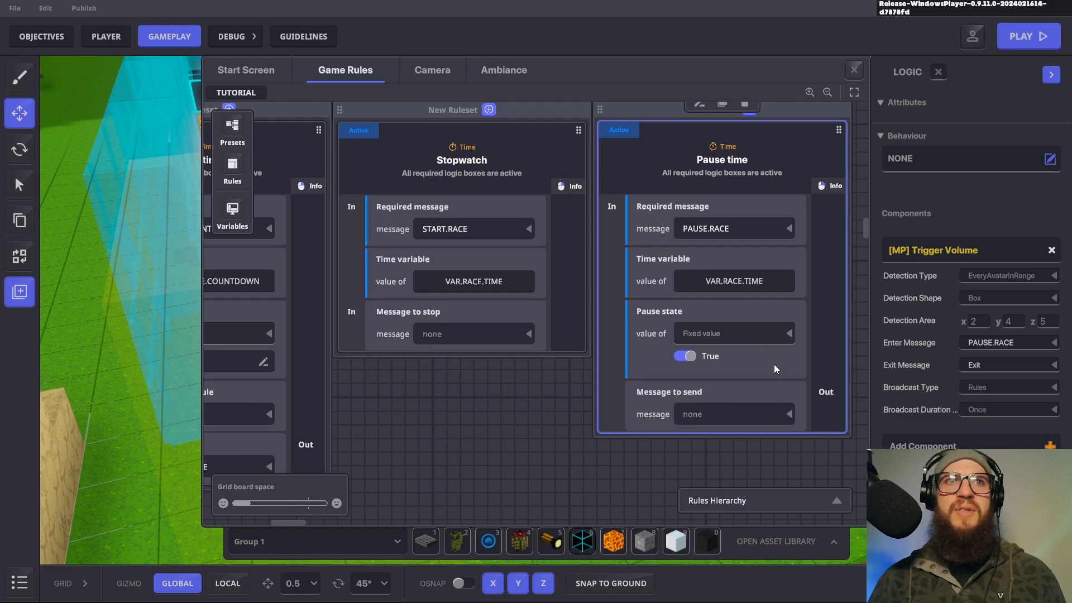
{"action": "key", "text": "super+Tab"}
{"action": "key", "text": "Escape"}
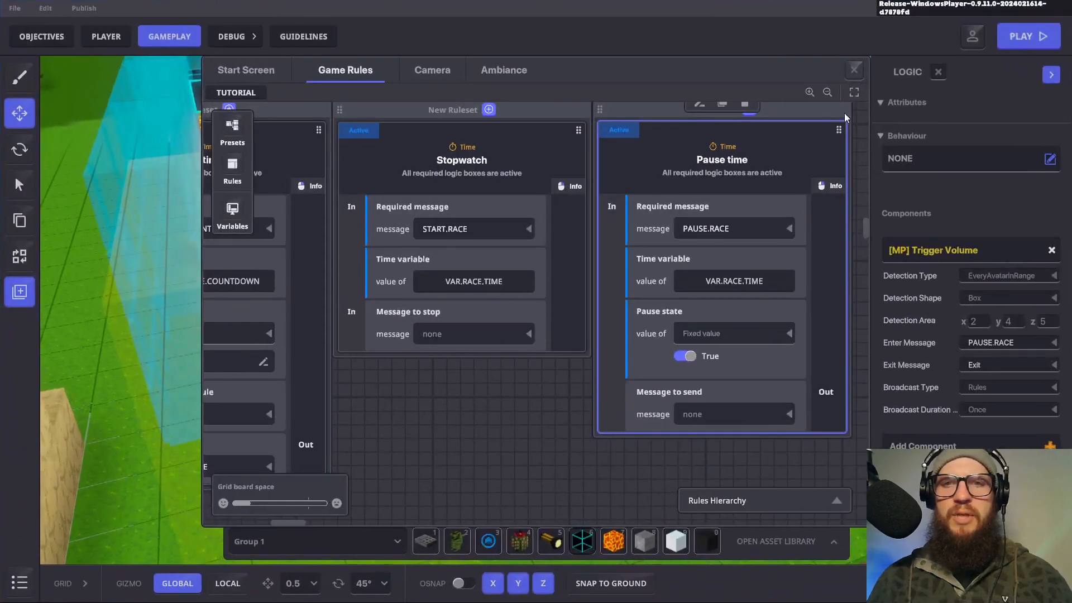
{"action": "left_click", "coordinate": [854, 70]}
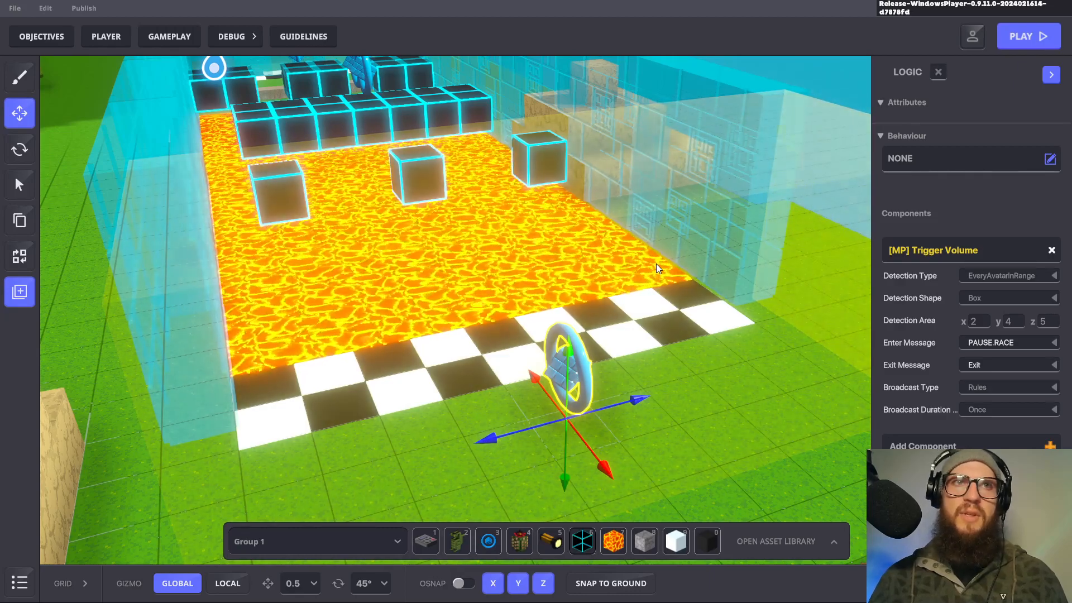
Step: Start a playtest, climb the black stepped structure to its tiled platform, and get down to the checkered start line
{"action": "key", "text": "ctrl+p"}
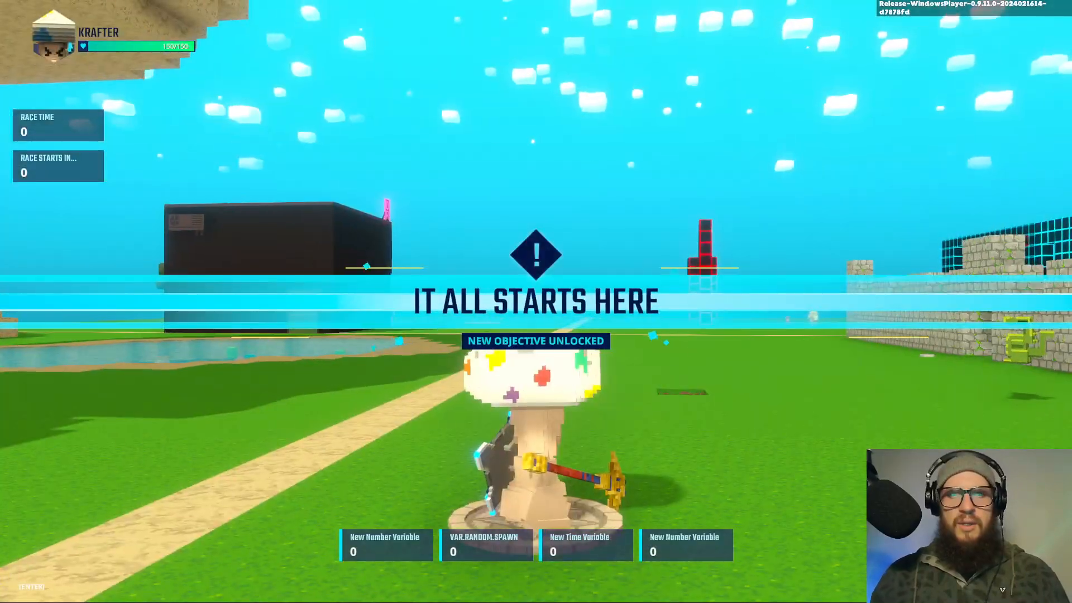
{"action": "key", "text": "w"}
{"action": "key", "text": "space"}
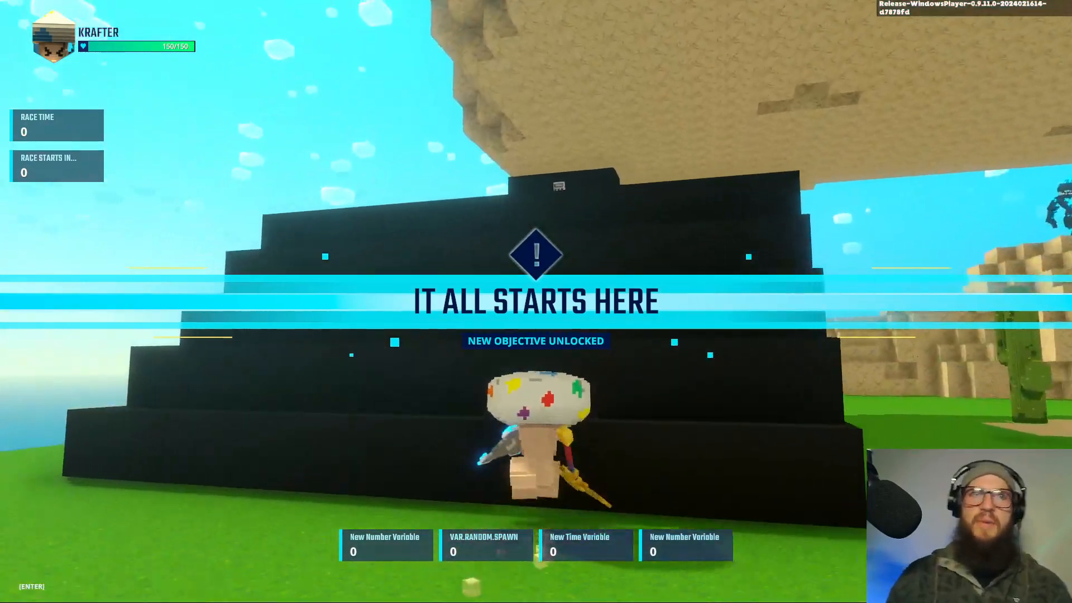
{"action": "key", "text": "w"}
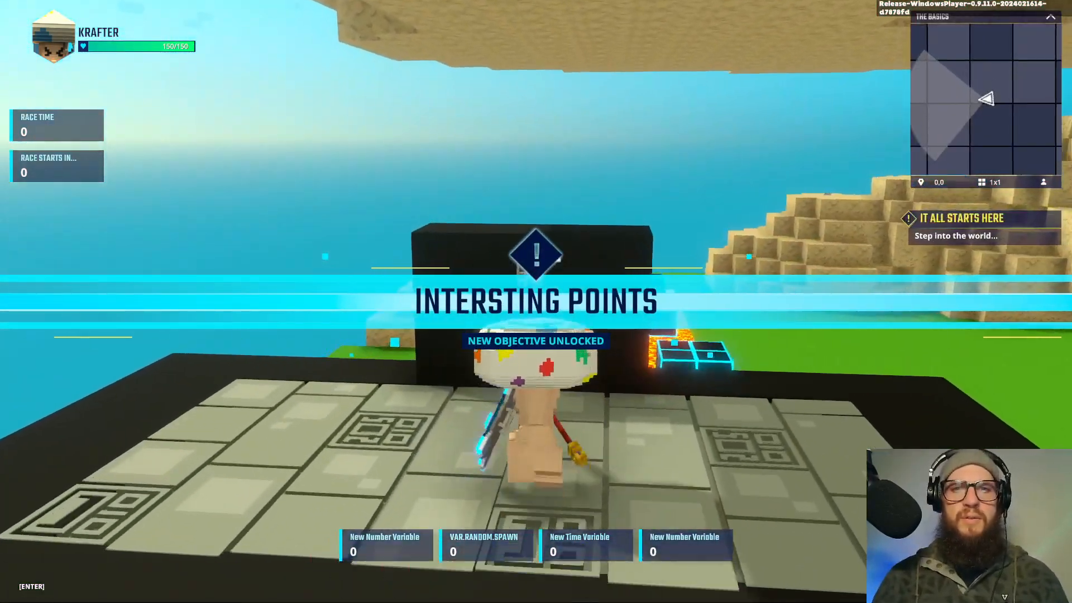
{"action": "key", "text": "space"}
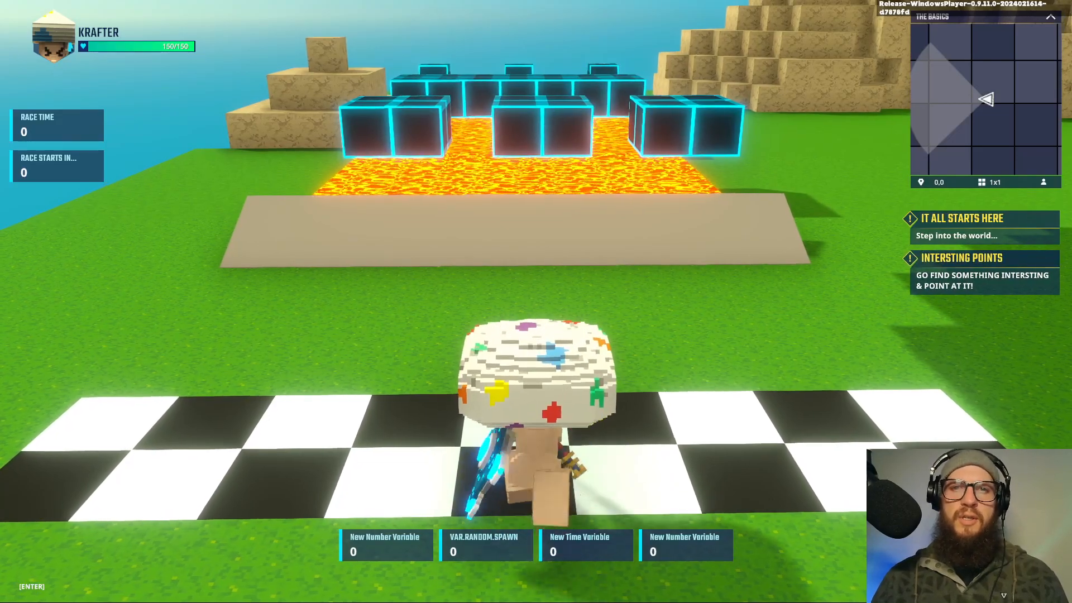
Step: Run the course over the ramp and lava blocks and continue past the checkered finish line to test the race timer
{"action": "key", "text": "w"}
{"action": "key", "text": "space"}
{"action": "key", "text": "space"}
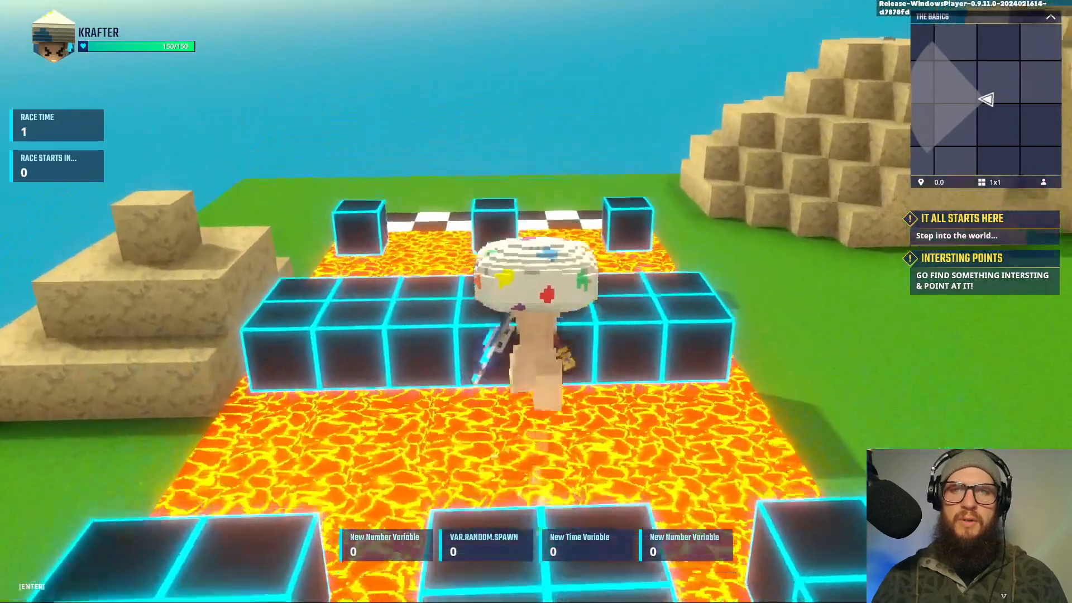
{"action": "key", "text": "space"}
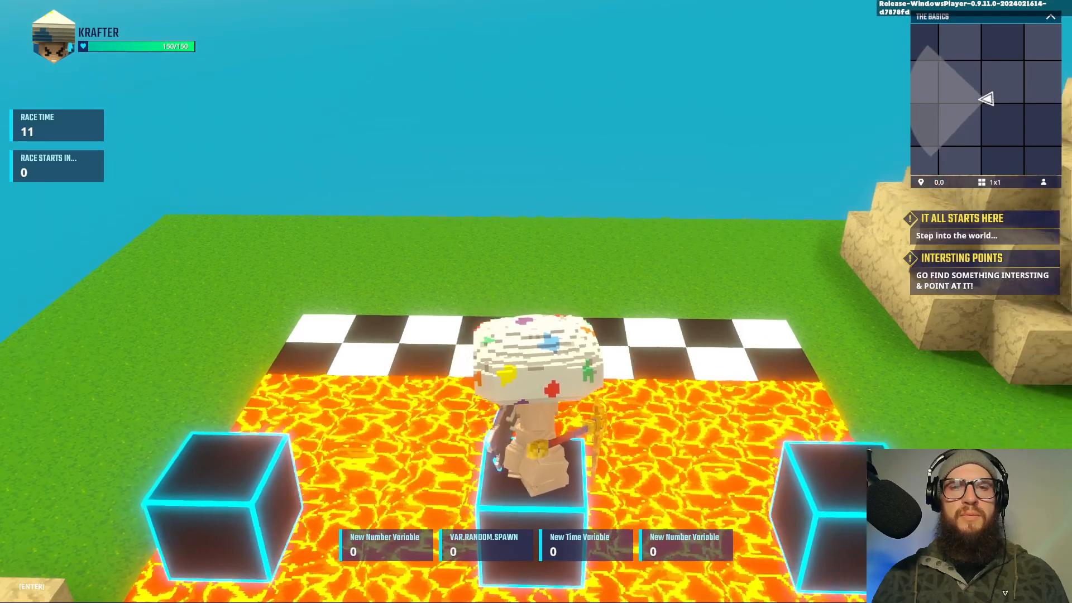
{"action": "key", "text": "w"}
{"action": "key", "text": "space"}
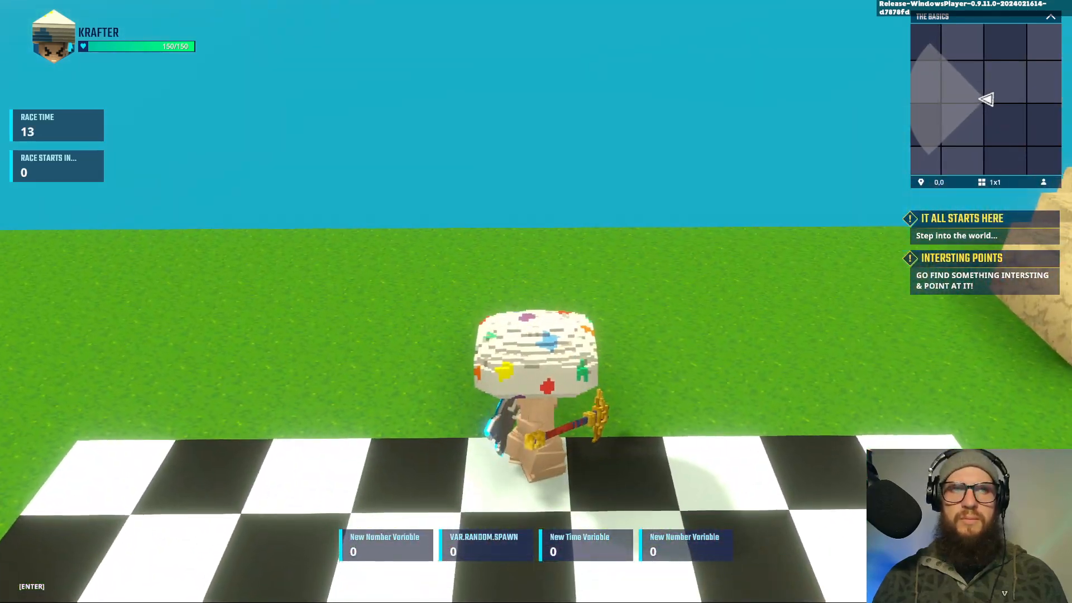
{"action": "key", "text": "w"}
{"action": "key", "text": "w"}
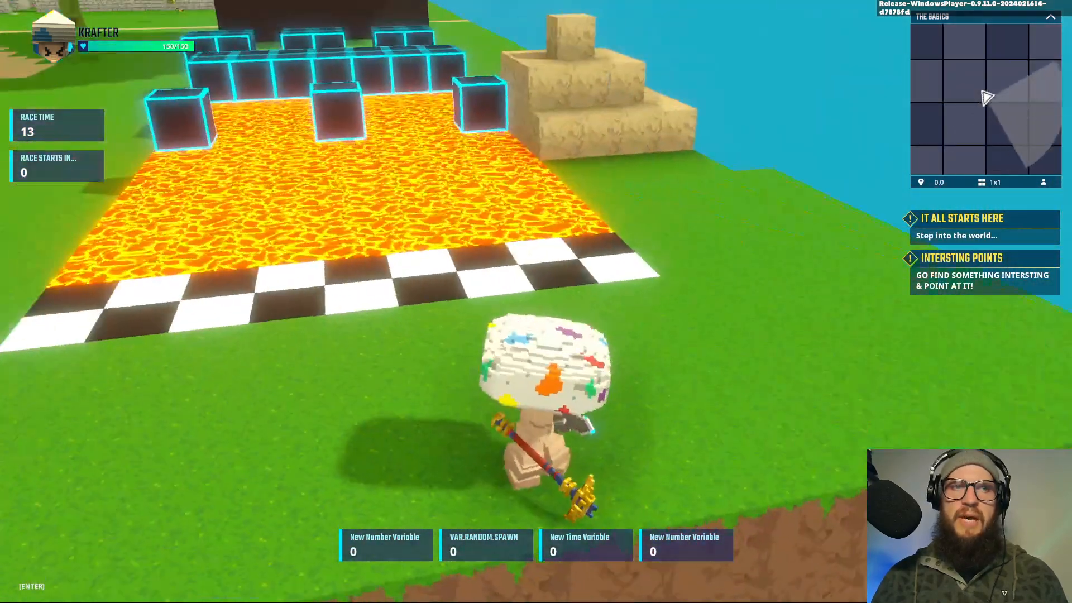
Step: Look back over the course from the finish, run alongside the lava, and go around the black structure for another race start
{"action": "key", "text": "s"}
{"action": "key", "text": "d"}
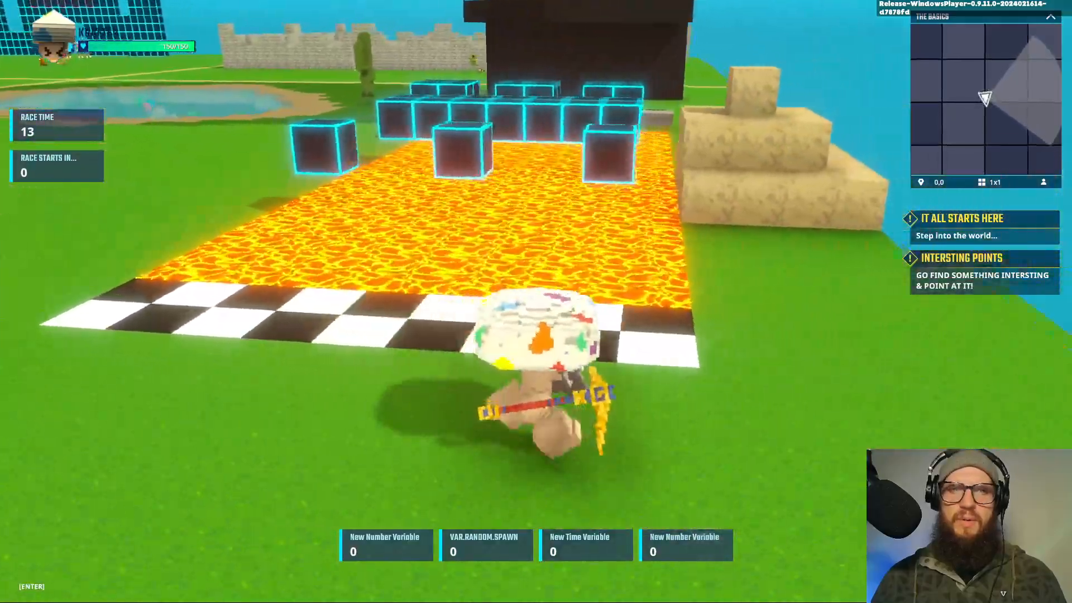
{"action": "key", "text": "a"}
{"action": "key", "text": "d"}
{"action": "key", "text": "w"}
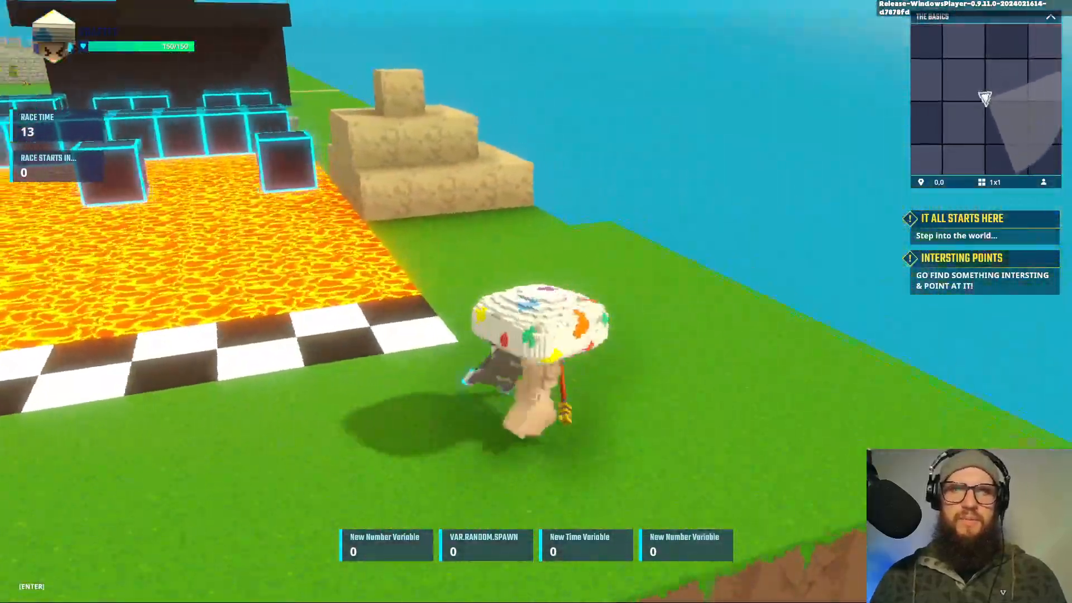
{"action": "key", "text": "space"}
{"action": "key", "text": "w"}
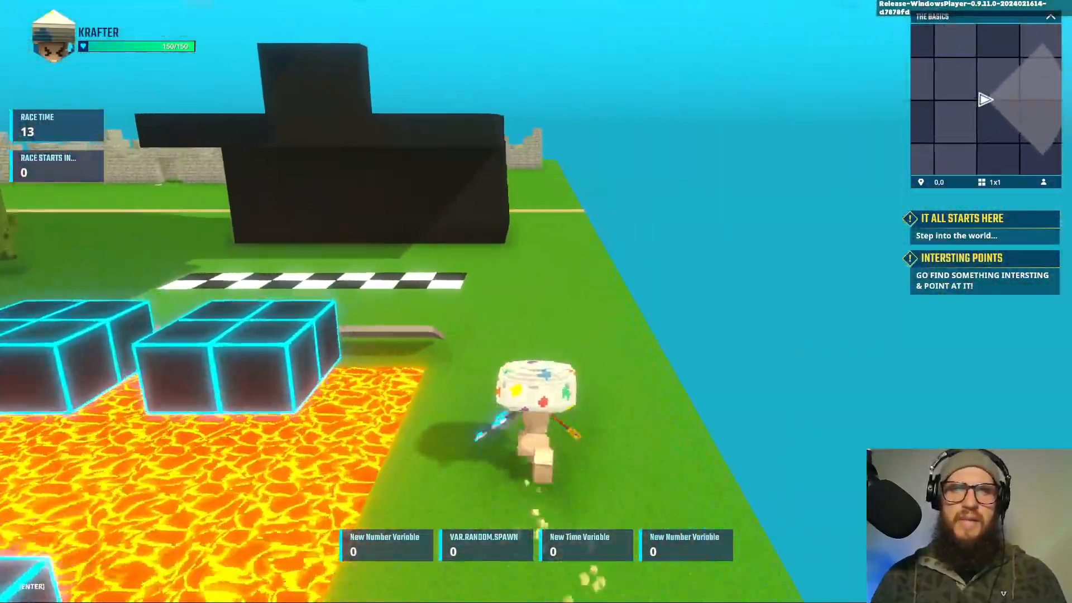
{"action": "key", "text": "w"}
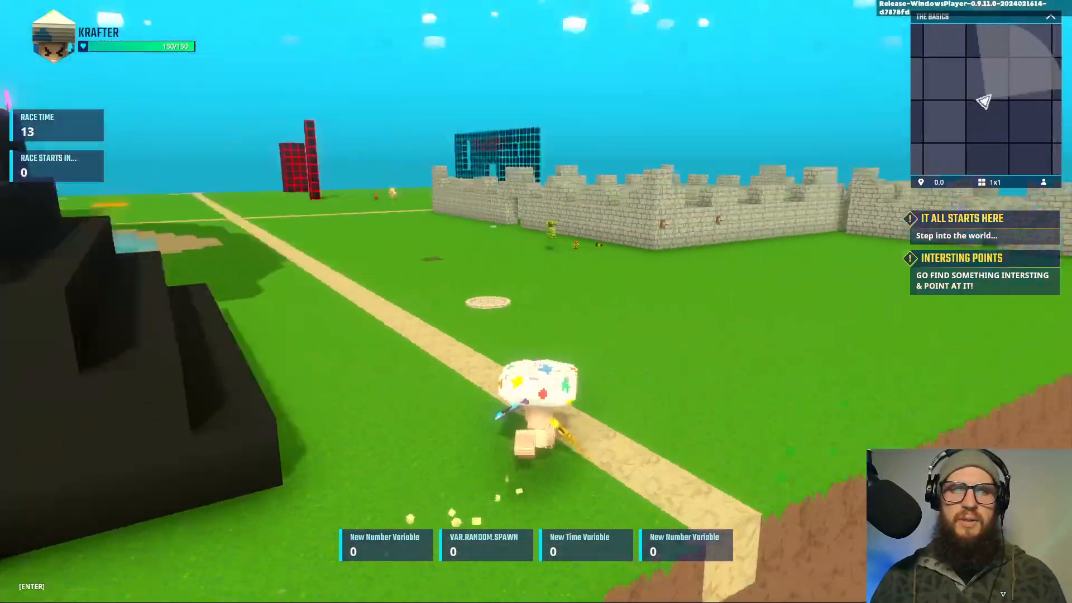
{"action": "key", "text": "space"}
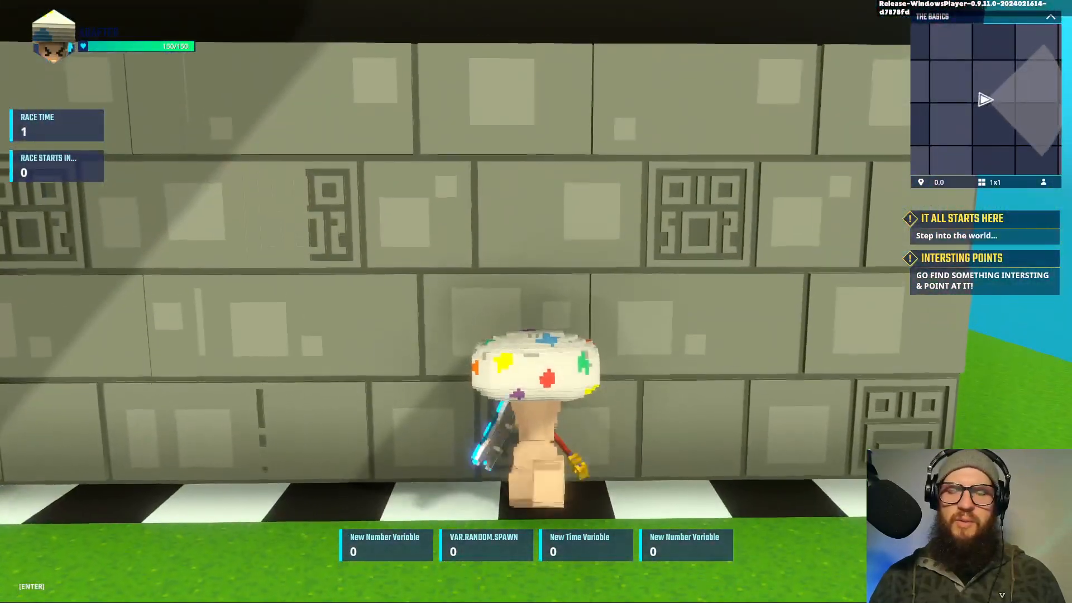
Step: Inspect the stone wall on the start line by moving back and forth in front of it, and end the playtest
{"action": "key", "text": "s"}
{"action": "key", "text": "w"}
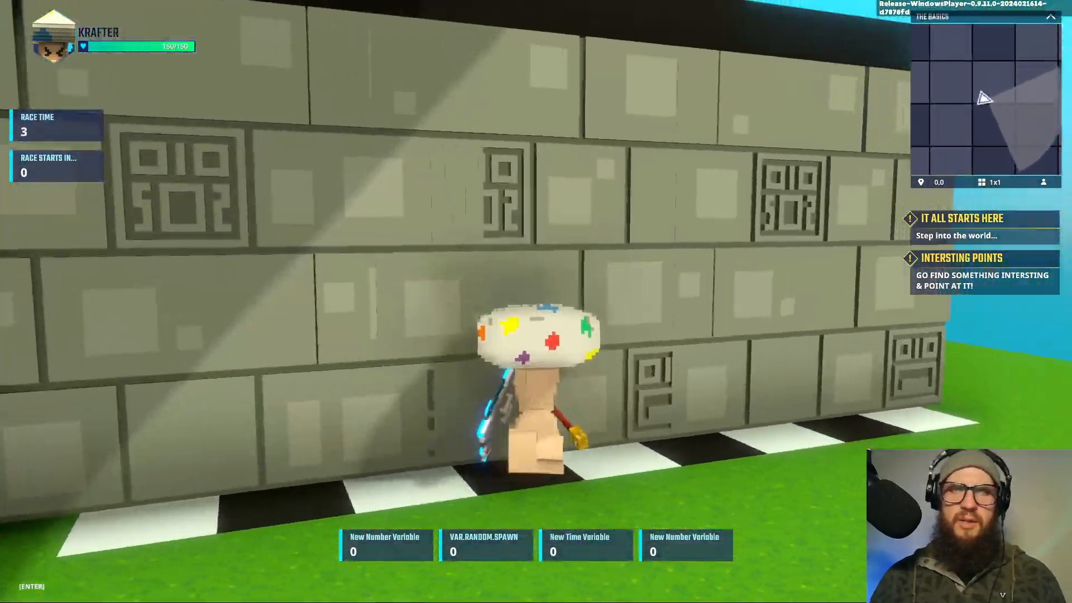
{"action": "key", "text": "s"}
{"action": "key", "text": "w"}
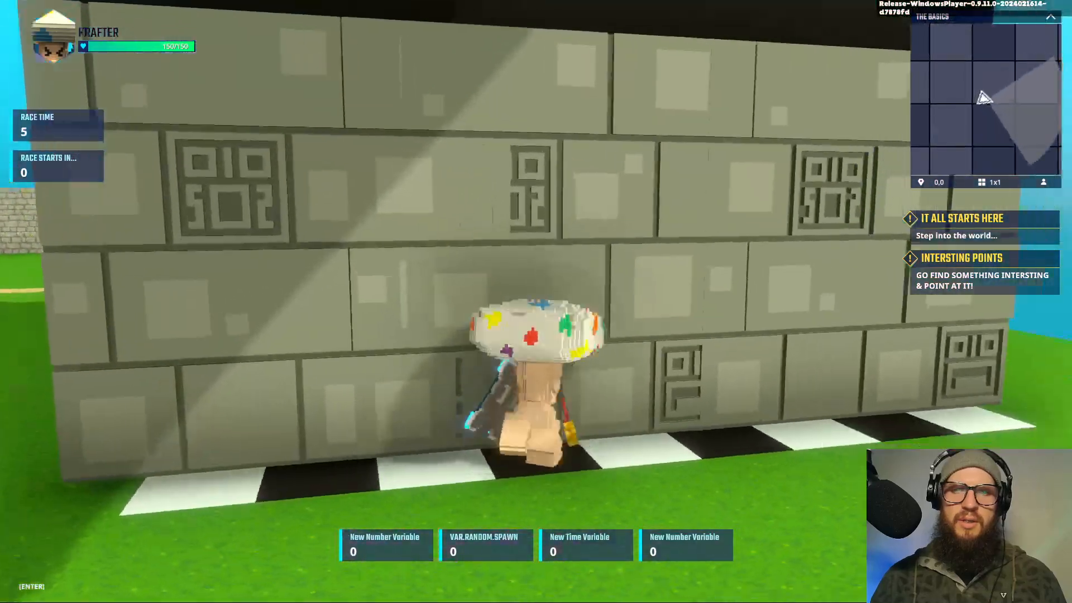
{"action": "key", "text": "s"}
{"action": "key", "text": "w"}
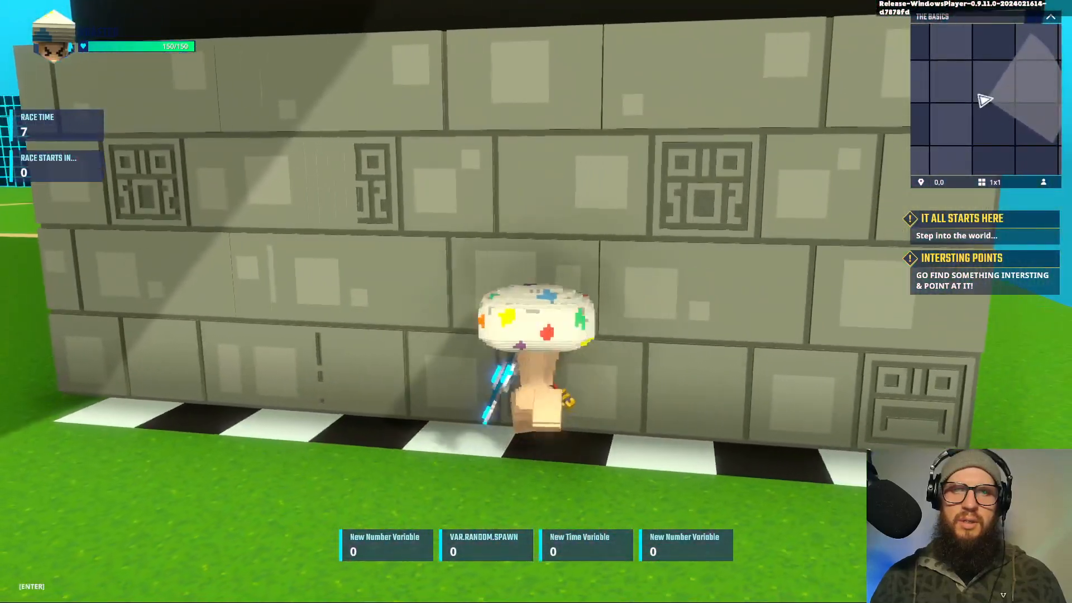
{"action": "key", "text": "s"}
{"action": "key", "text": "w"}
{"action": "key", "text": "s"}
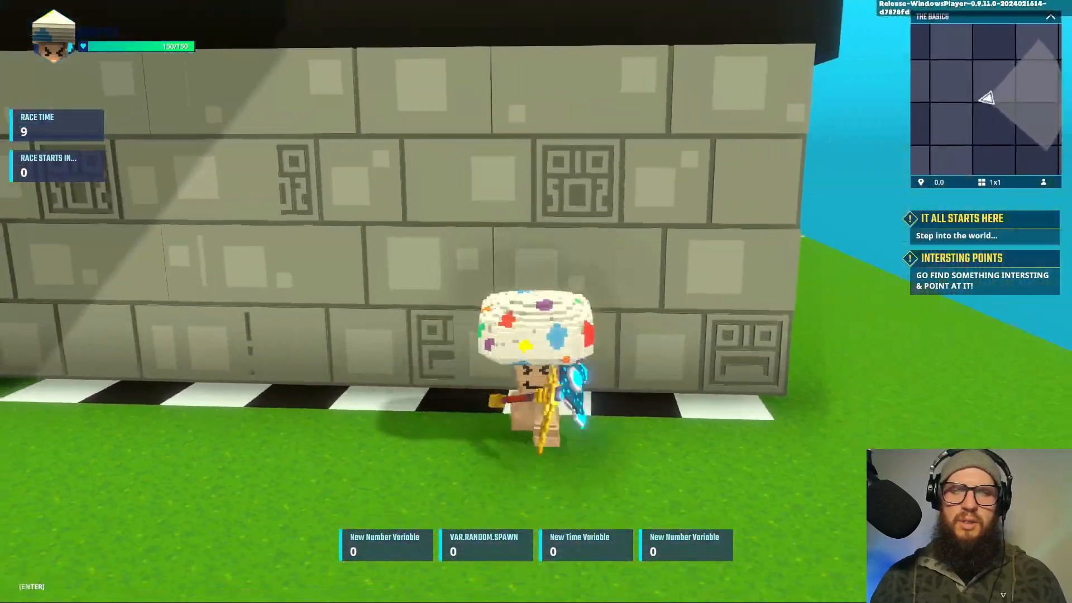
{"action": "key", "text": "w"}
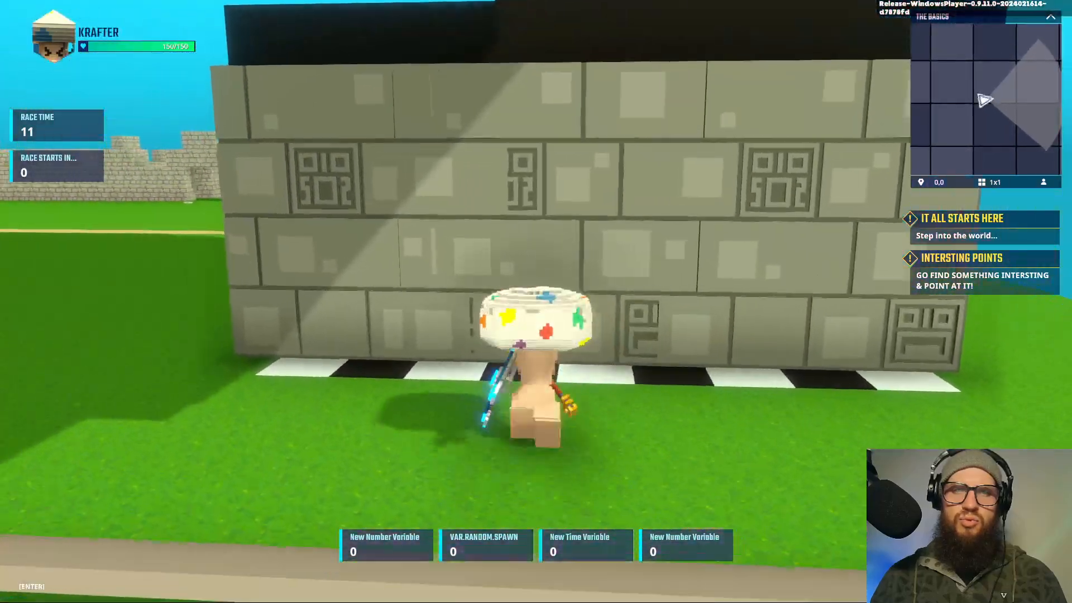
{"action": "key", "text": "s"}
{"action": "key", "text": "w"}
{"action": "key", "text": "s"}
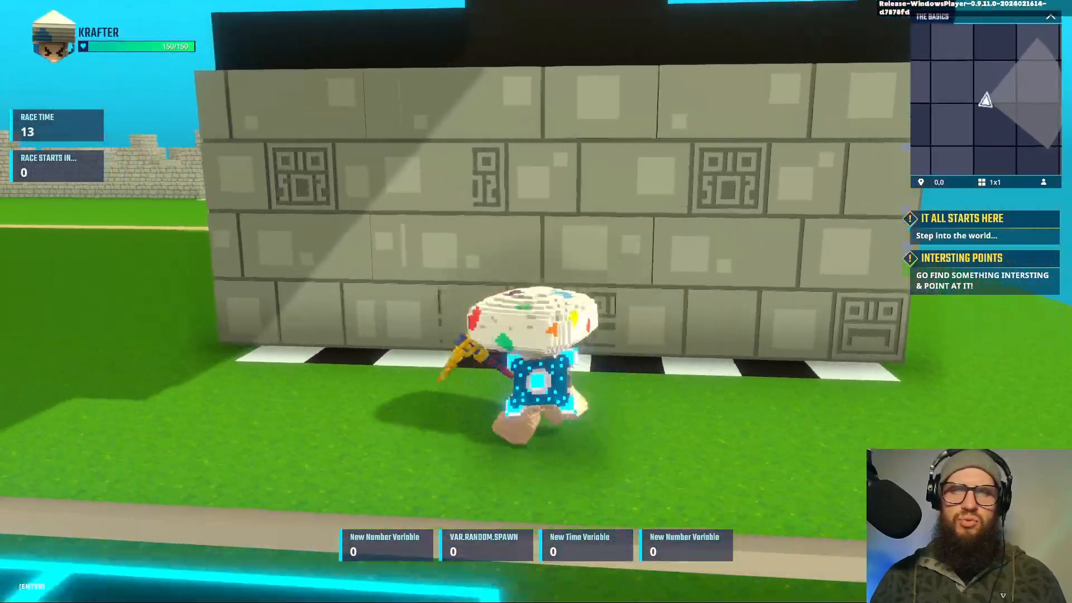
{"action": "key", "text": "s"}
{"action": "key", "text": "w"}
{"action": "key", "text": "s"}
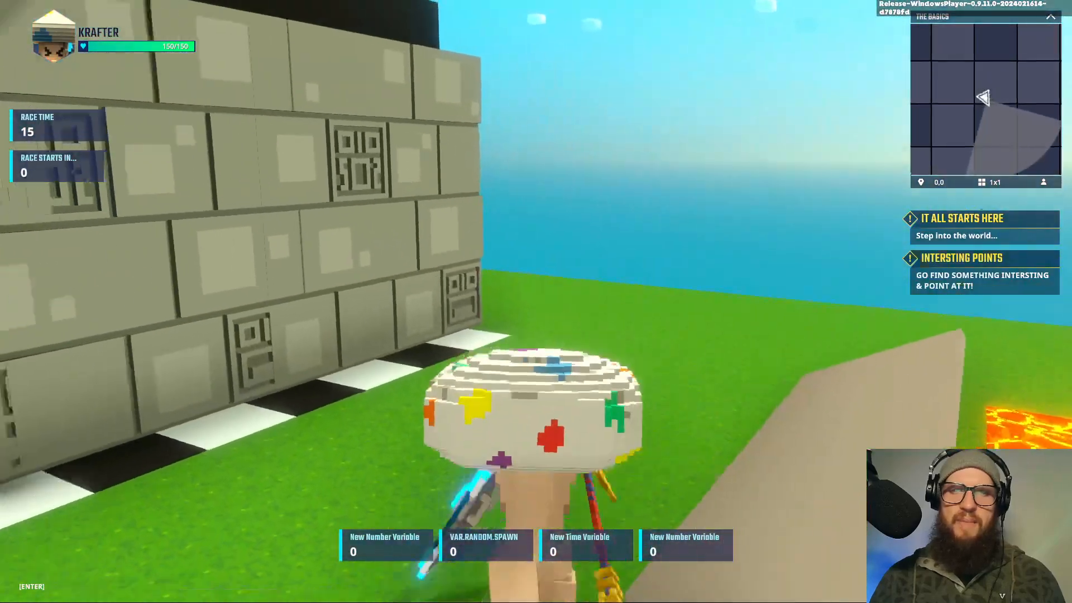
{"action": "key", "text": "s"}
{"action": "key", "text": "Escape"}
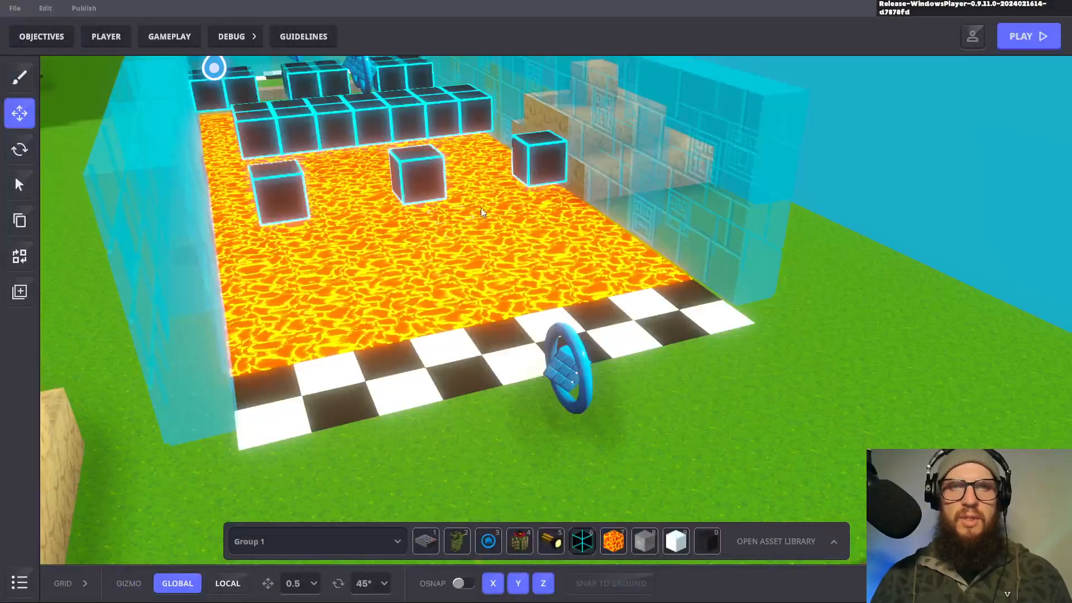
Step: Select the Timed Events logic asset on the tiled platform and review its start message and NEXT RACE event settings
{"action": "middle_click_drag", "start_coordinate": [447, 210], "coordinate": [525, 337]}
{"action": "scroll", "coordinate": [534, 320], "scroll_direction": "up", "scroll_amount": 2}
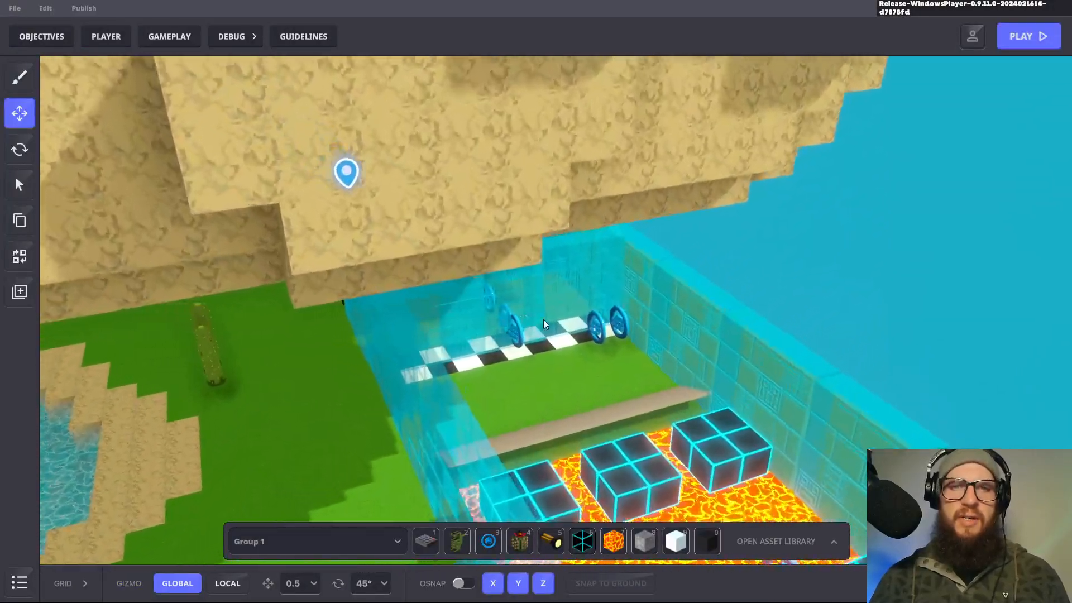
{"action": "key", "text": "w"}
{"action": "key", "text": "a"}
{"action": "right_click_drag", "start_coordinate": [549, 337], "coordinate": [598, 324]}
{"action": "key", "text": "e"}
{"action": "right_click_drag", "start_coordinate": [534, 344], "coordinate": [797, 326]}
{"action": "key", "text": "a"}
{"action": "key", "text": "w"}
{"action": "key", "text": "e"}
{"action": "right_click_drag", "start_coordinate": [959, 438], "coordinate": [622, 342]}
{"action": "key", "text": "d"}
{"action": "key", "text": "w"}
{"action": "left_click", "coordinate": [618, 326]}
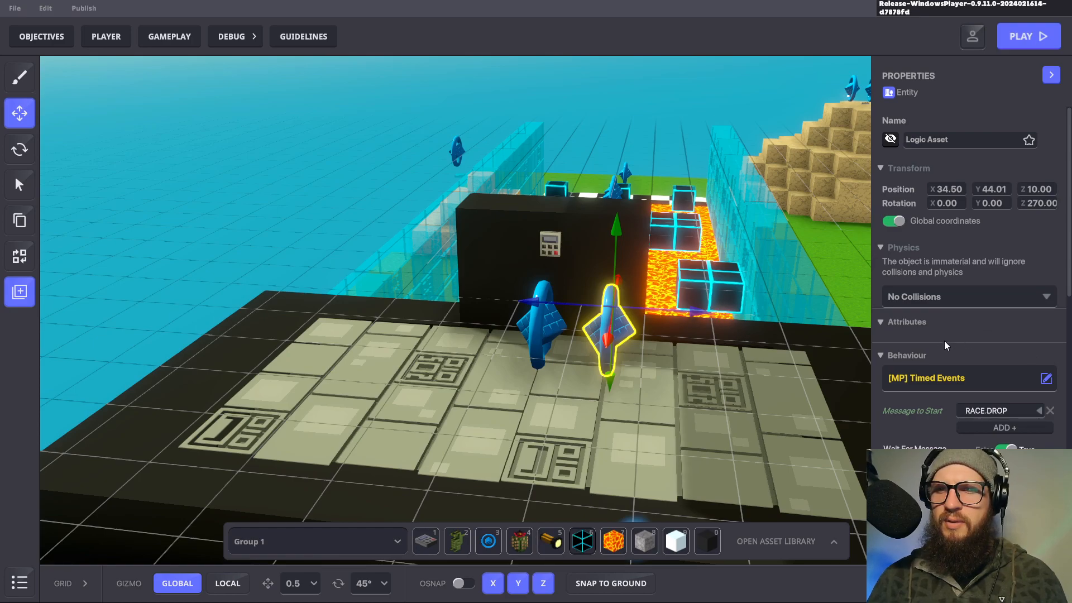
{"action": "scroll", "coordinate": [944, 343], "scroll_direction": "down", "scroll_amount": 4}
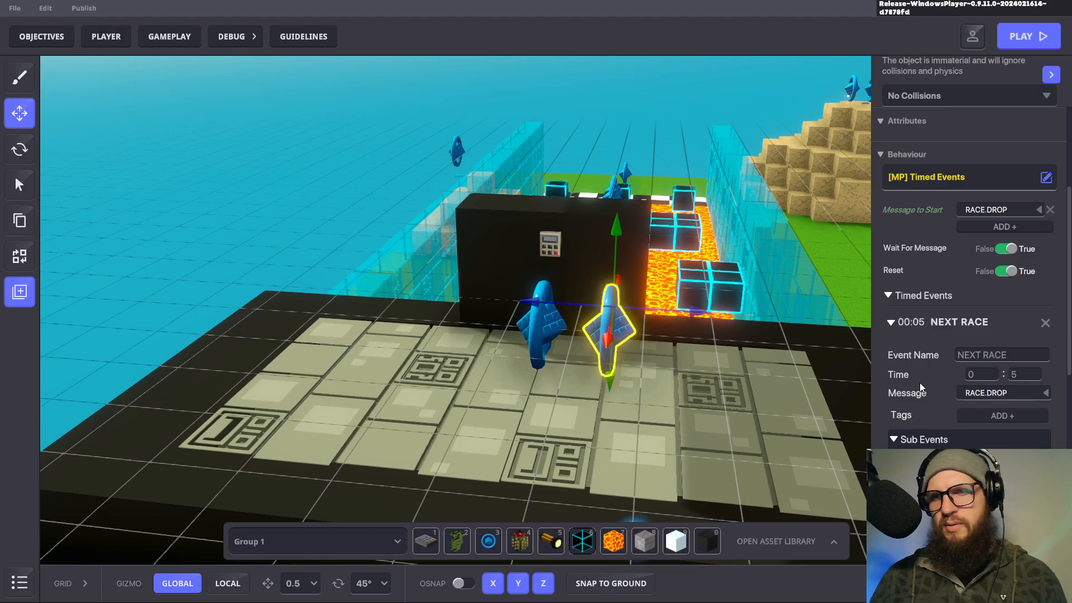
{"action": "scroll", "coordinate": [925, 379], "scroll_direction": "down", "scroll_amount": 1}
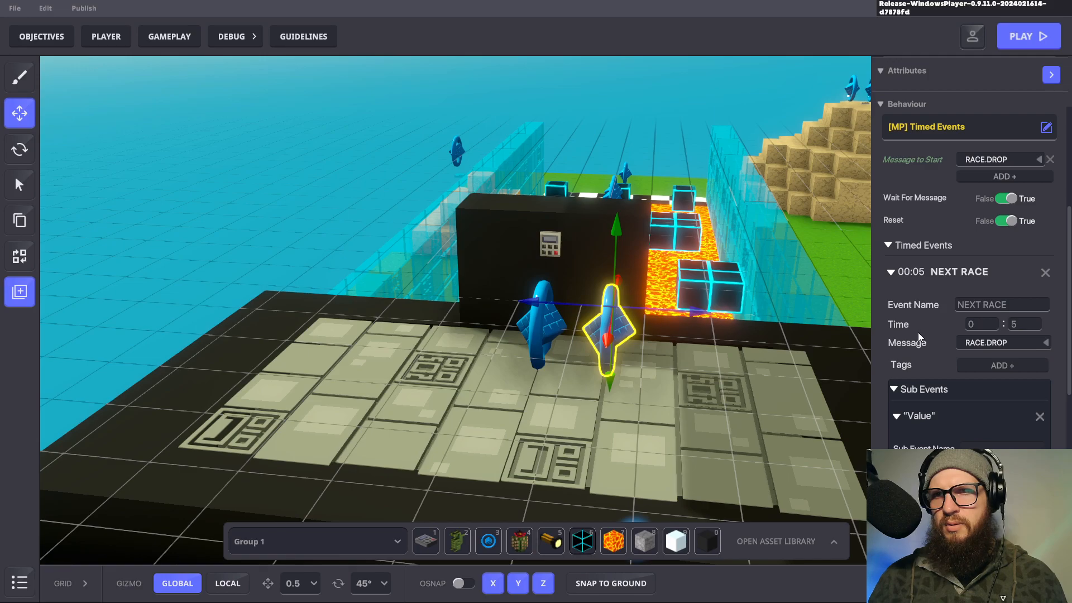
Step: Check the wall button's message to send, and open the full logic settings of the neighbouring Actor Property Switcher asset
{"action": "left_click", "coordinate": [534, 324]}
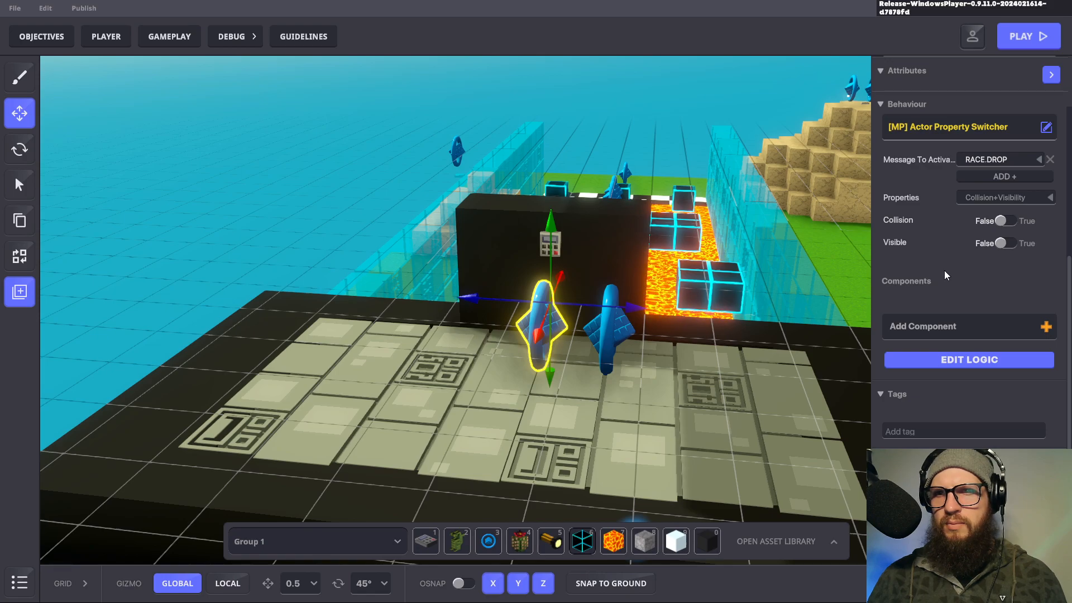
{"action": "left_click", "coordinate": [609, 318]}
{"action": "left_click", "coordinate": [551, 246]}
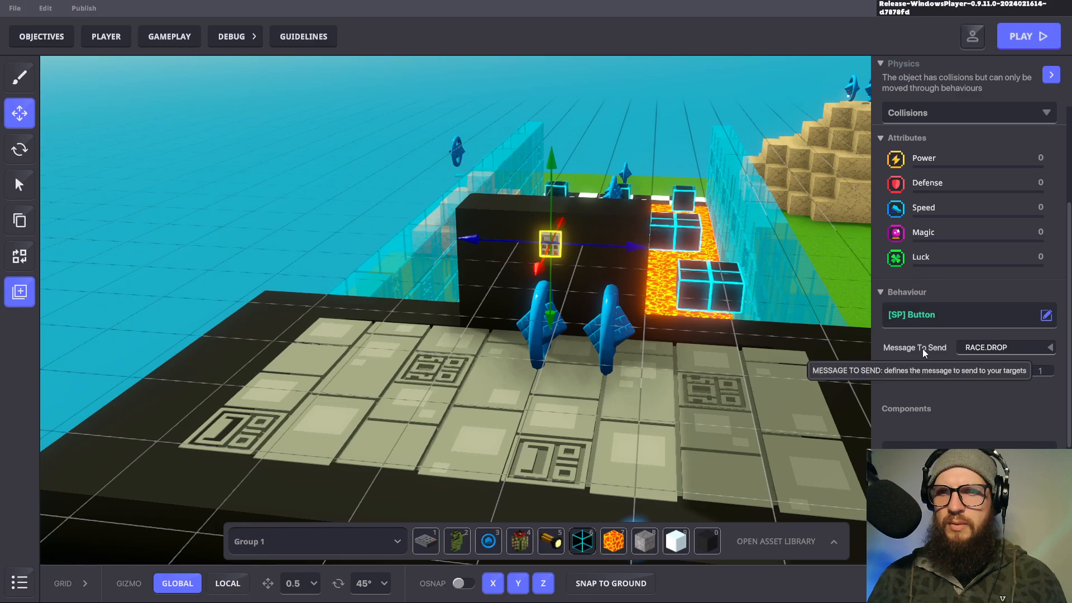
{"action": "left_click", "coordinate": [535, 329]}
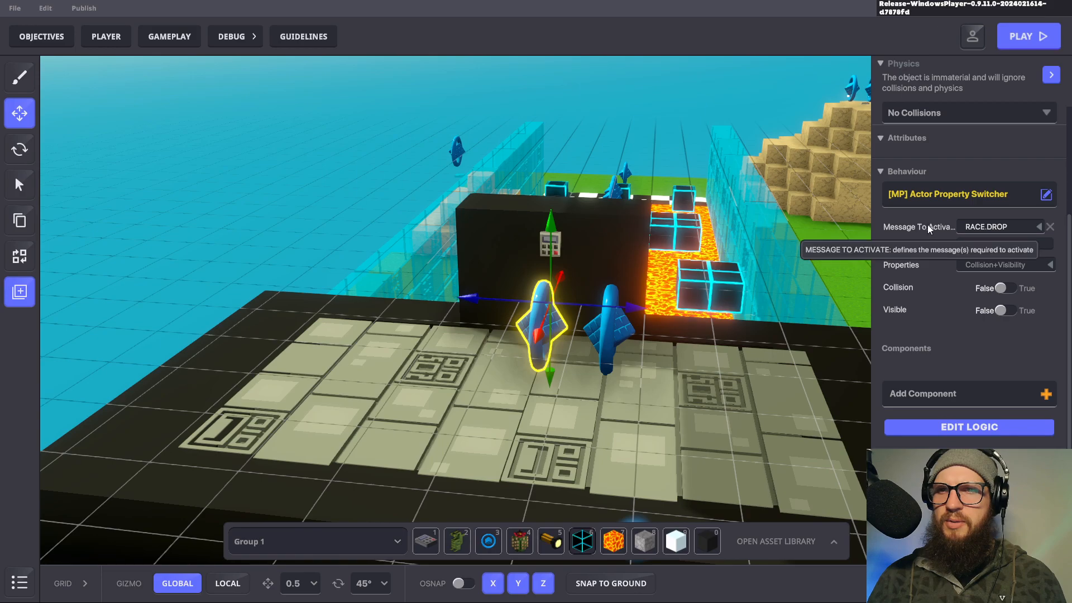
{"action": "left_click", "coordinate": [957, 428]}
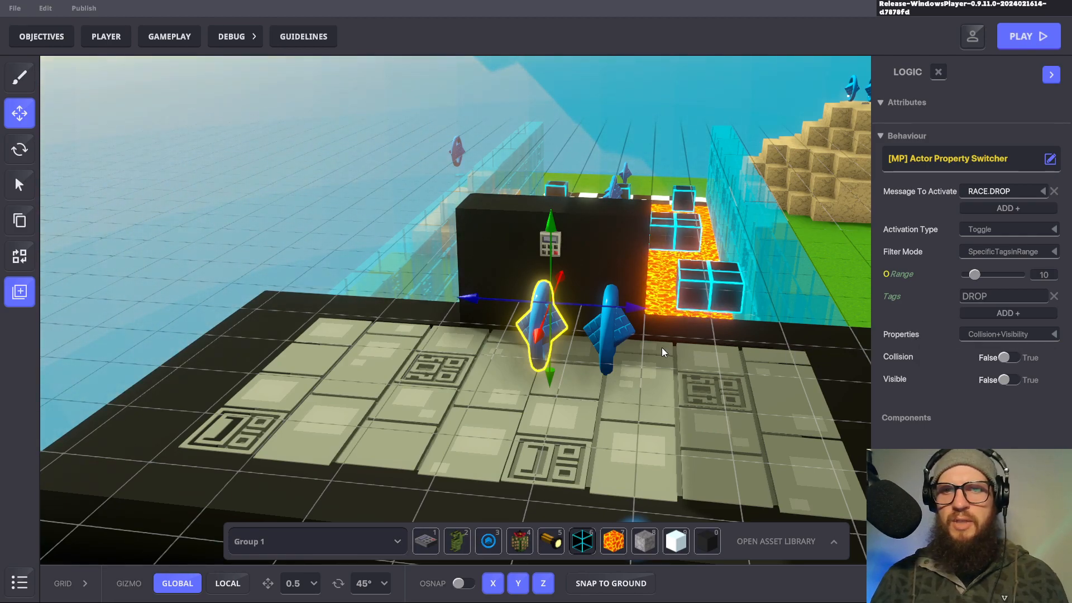
Step: Return to the Timed Events logic asset and re-read its Message to Start, Wait For Message and Reset settings
{"action": "left_click", "coordinate": [618, 337]}
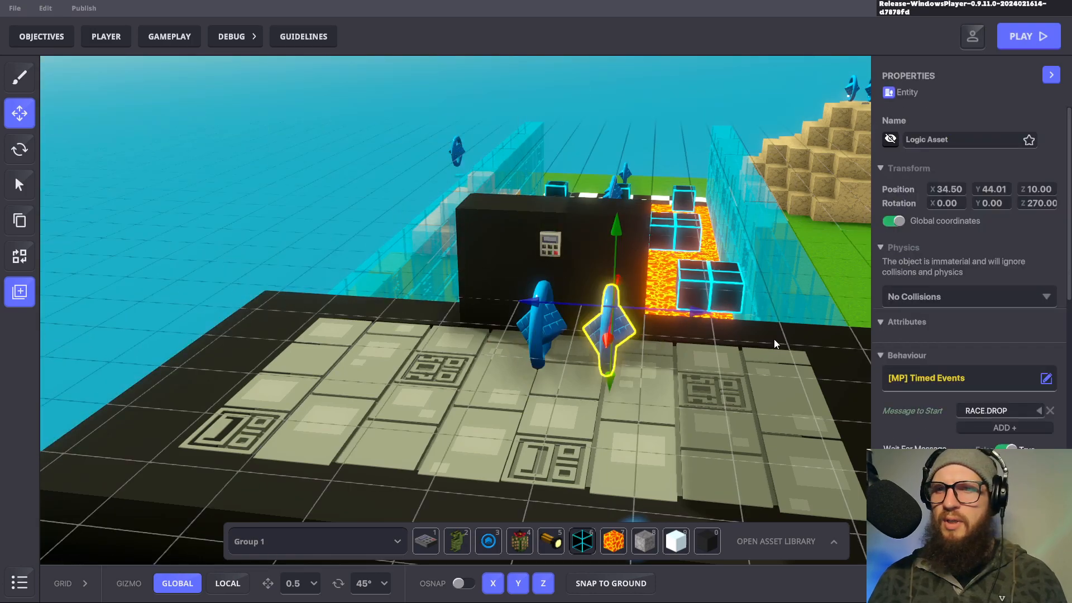
{"action": "scroll", "coordinate": [947, 299], "scroll_direction": "down", "scroll_amount": 2}
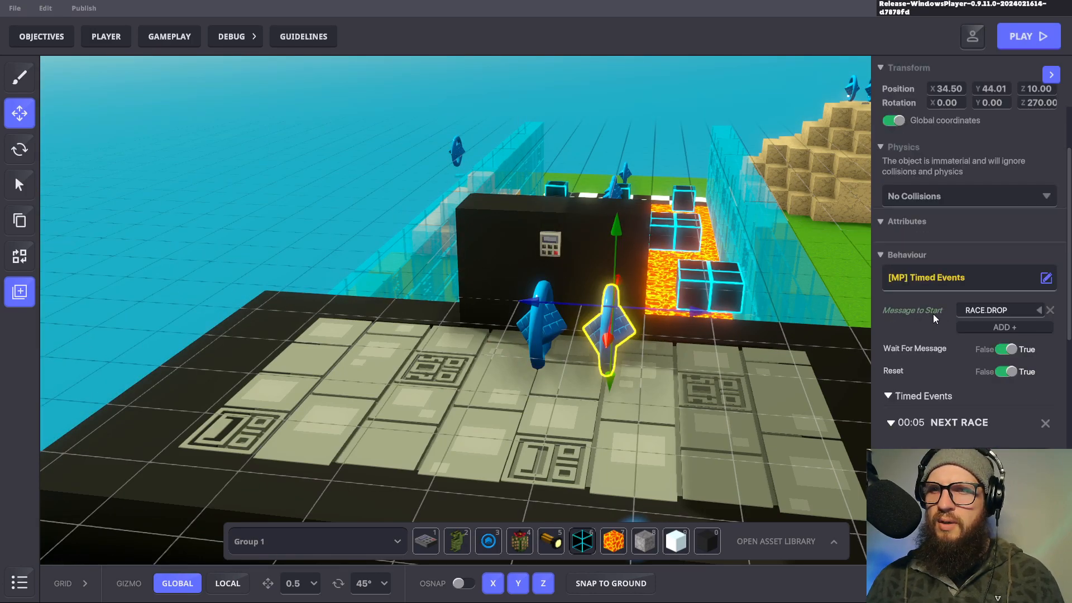
{"action": "scroll", "coordinate": [933, 313], "scroll_direction": "down", "scroll_amount": 1}
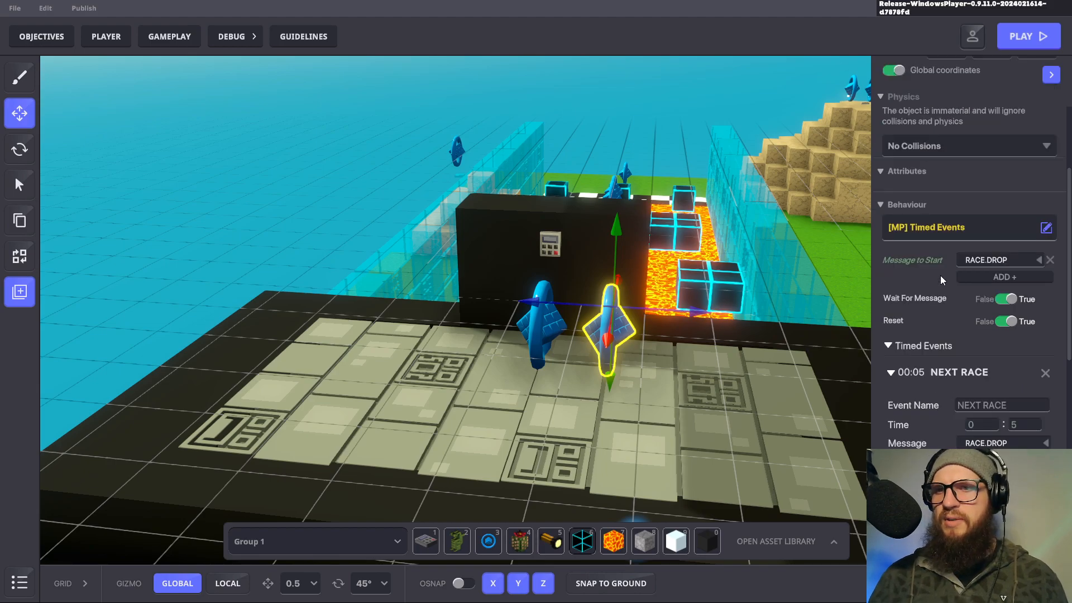
Step: Reselect the Timed Events logic asset on the tiled platform and review its NEXT RACE event down to the sub event settings
{"action": "scroll", "coordinate": [934, 290], "scroll_direction": "down", "scroll_amount": 1}
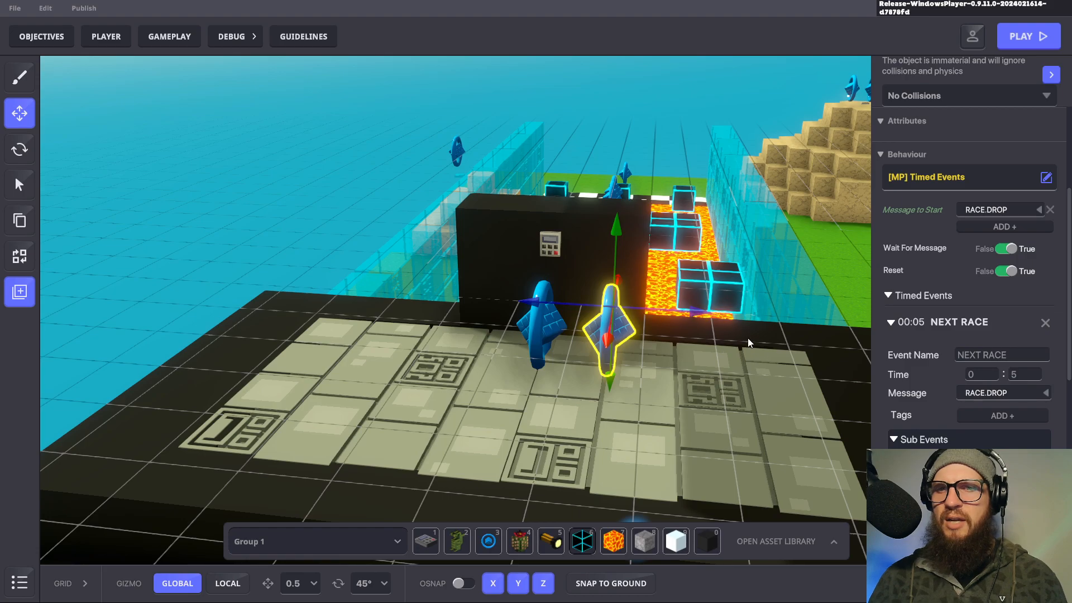
{"action": "left_click", "coordinate": [768, 339]}
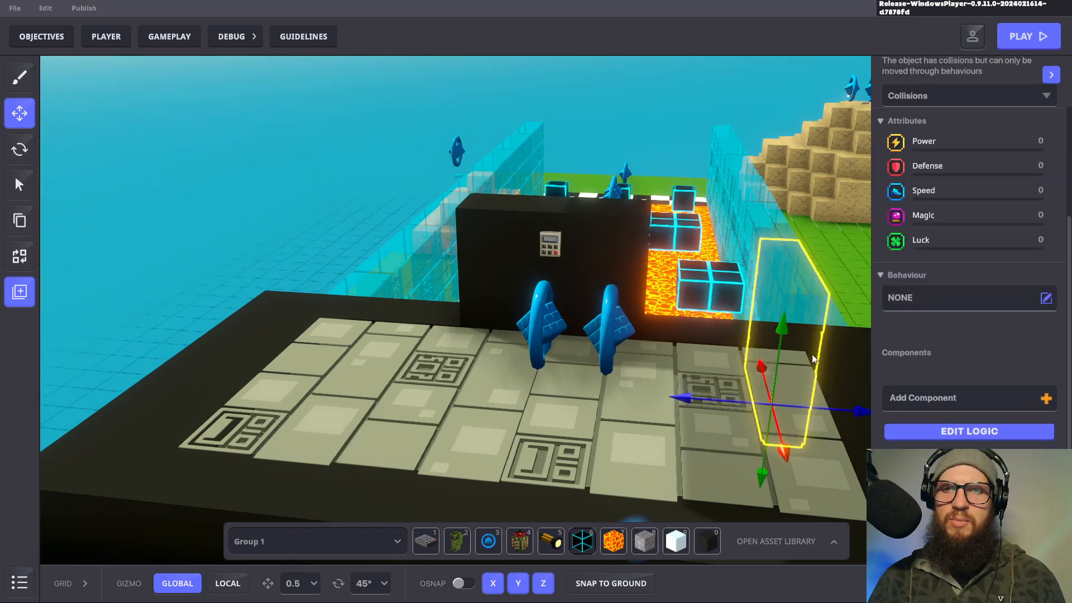
{"action": "key", "text": "Delete"}
{"action": "left_click", "coordinate": [614, 334]}
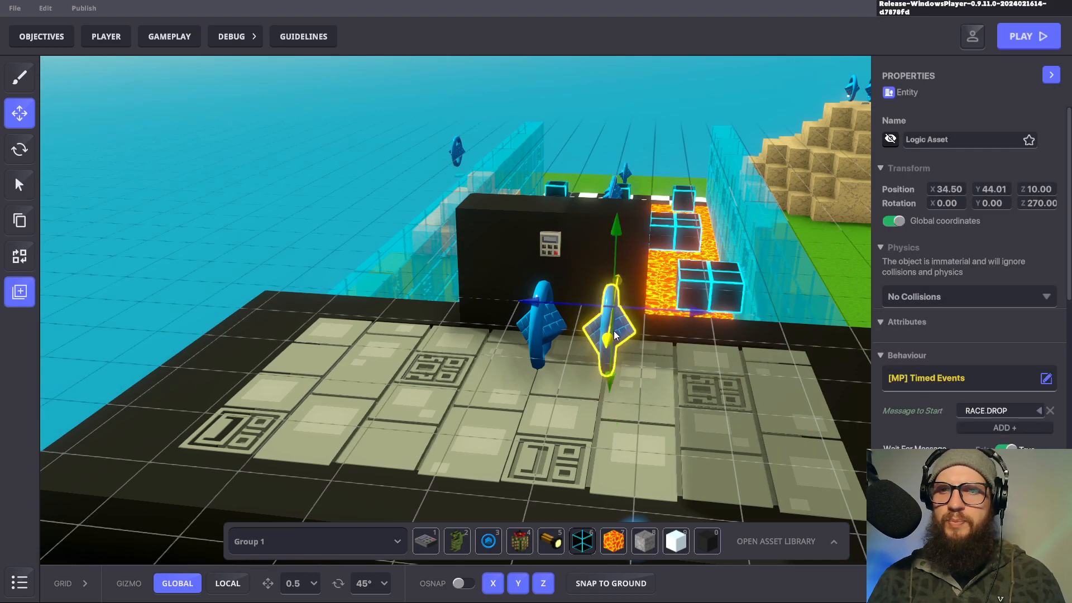
{"action": "scroll", "coordinate": [935, 375], "scroll_direction": "down", "scroll_amount": 5}
{"action": "scroll", "coordinate": [931, 375], "scroll_direction": "down", "scroll_amount": 3}
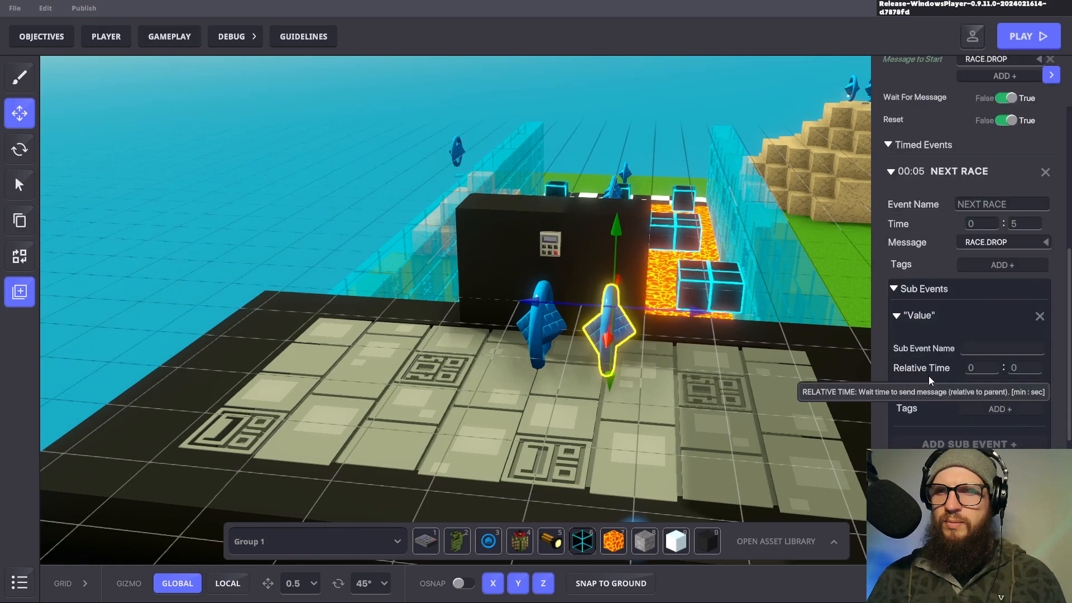
{"action": "scroll", "coordinate": [933, 448], "scroll_direction": "down", "scroll_amount": 3}
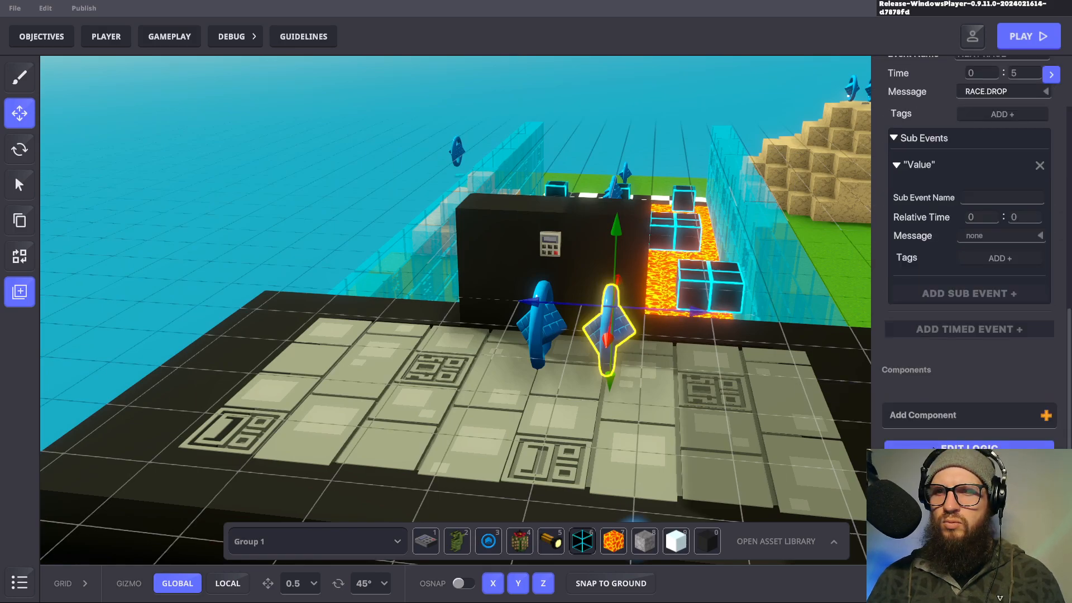
{"action": "scroll", "coordinate": [933, 448], "scroll_direction": "up", "scroll_amount": 3}
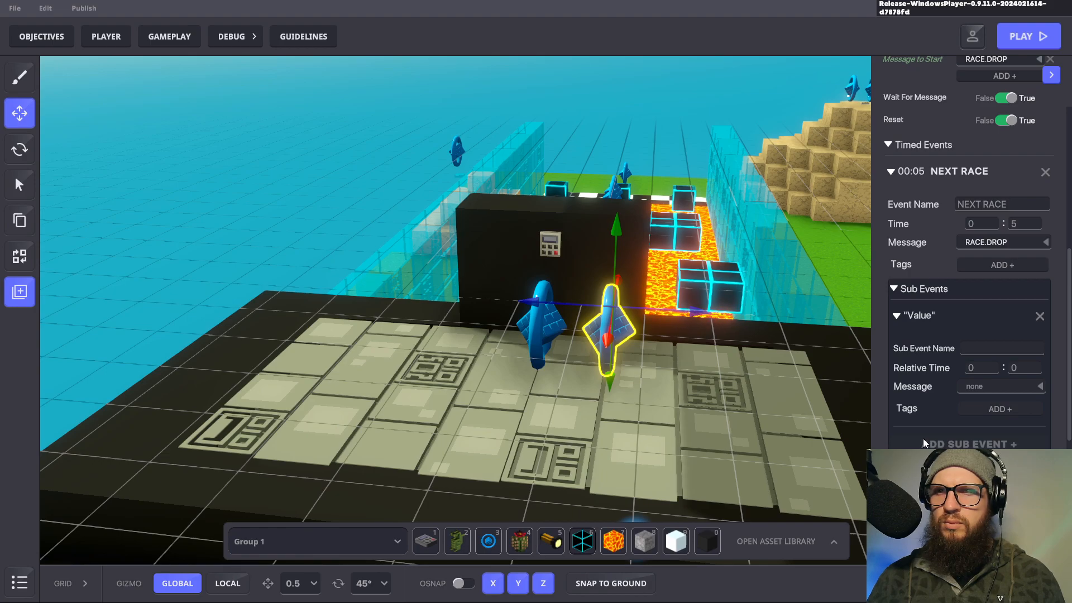
{"action": "scroll", "coordinate": [922, 438], "scroll_direction": "up", "scroll_amount": 3}
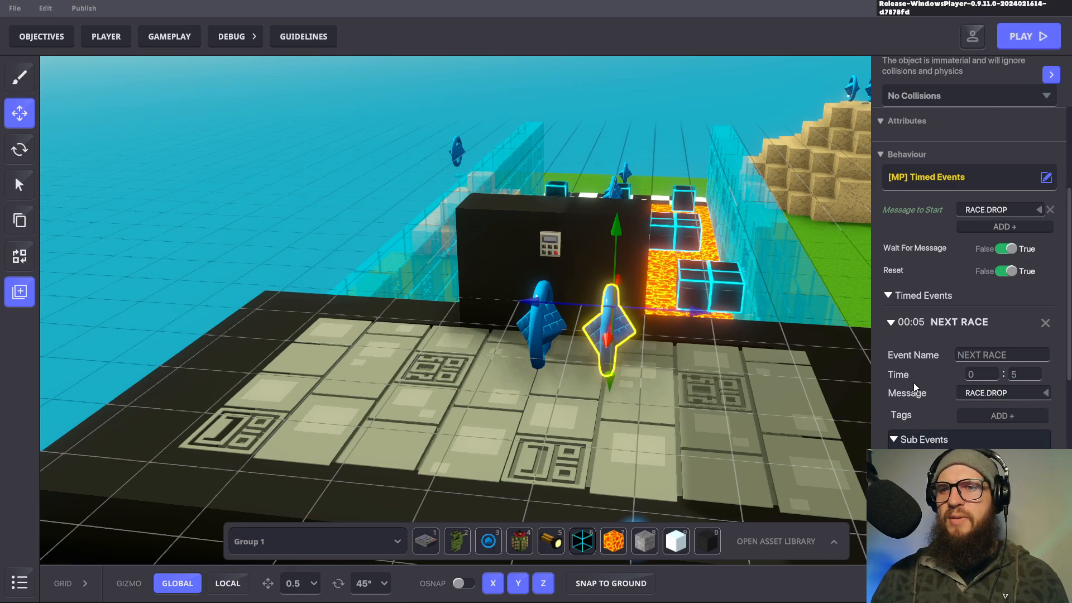
{"action": "scroll", "coordinate": [914, 383], "scroll_direction": "down", "scroll_amount": 1}
{"action": "scroll", "coordinate": [913, 382], "scroll_direction": "down", "scroll_amount": 1}
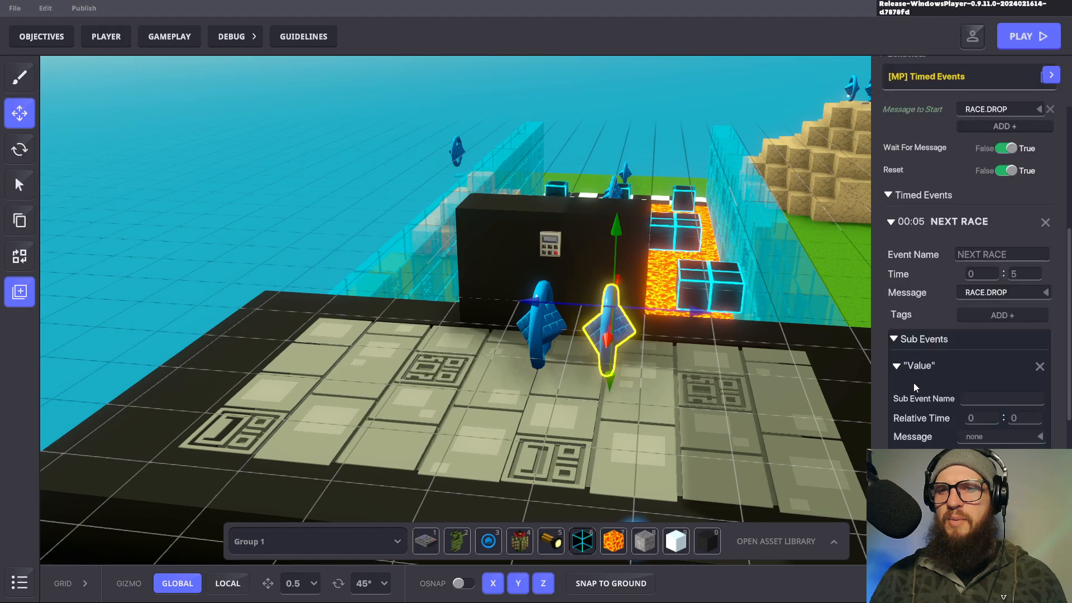
Step: Go down to the checkered start line, select the Speaker logic asset standing on the grass, and open its full logic settings
{"action": "scroll", "coordinate": [811, 397], "scroll_direction": "up", "scroll_amount": 3}
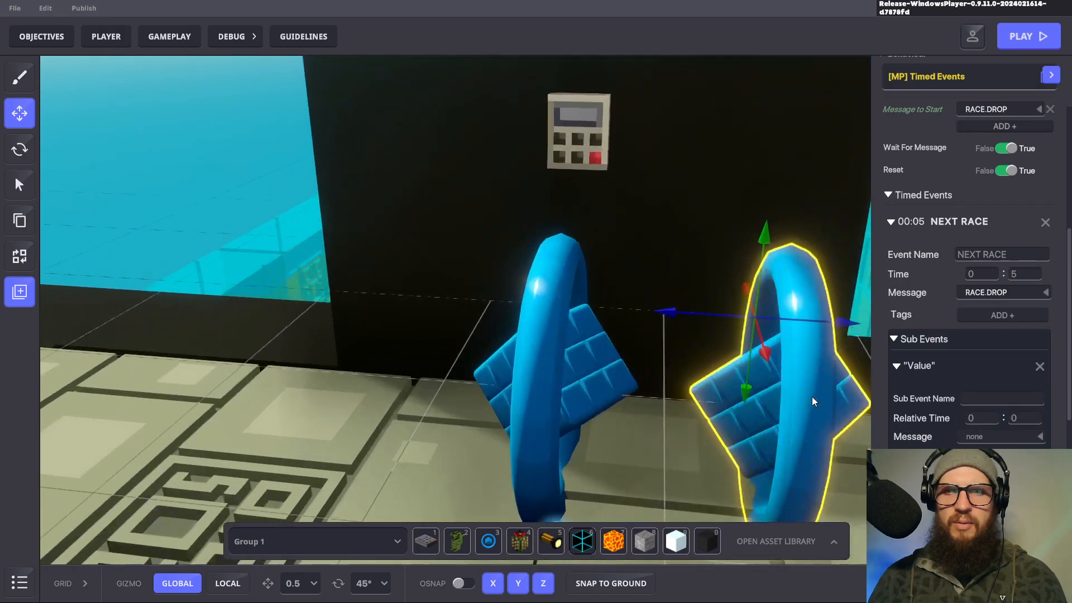
{"action": "scroll", "coordinate": [811, 395], "scroll_direction": "up", "scroll_amount": 3}
{"action": "key", "text": "q"}
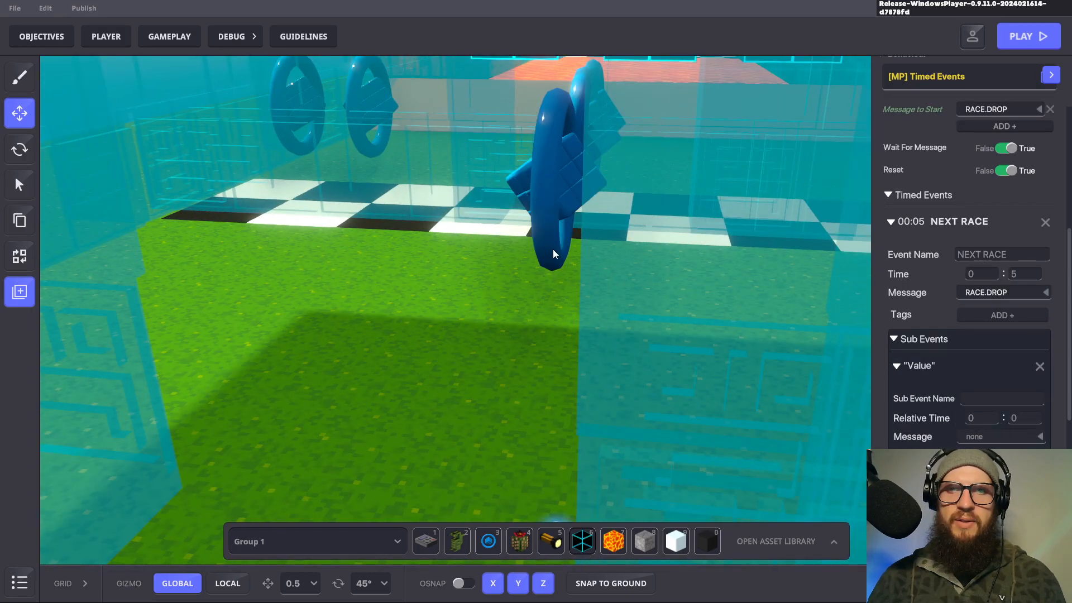
{"action": "right_click_drag", "start_coordinate": [538, 376], "coordinate": [536, 287]}
{"action": "key", "text": "e"}
{"action": "key", "text": "w"}
{"action": "key", "text": "d"}
{"action": "key", "text": "s"}
{"action": "mouse_move", "coordinate": [558, 245]}
{"action": "right_mouse_down"}
{"action": "mouse_move", "coordinate": [548, 242]}
{"action": "mouse_move", "coordinate": [564, 253]}
{"action": "right_mouse_up"}
{"action": "key", "text": "d"}
{"action": "key", "text": "d"}
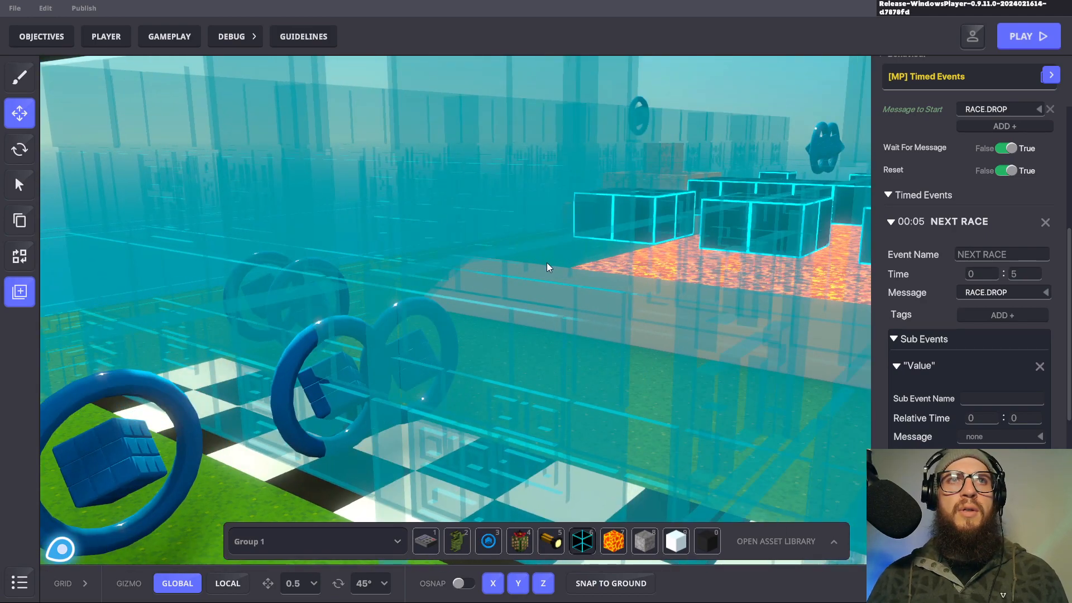
{"action": "right_click_drag", "start_coordinate": [567, 260], "coordinate": [392, 342]}
{"action": "key", "text": "s"}
{"action": "key", "text": "w"}
{"action": "key", "text": "w"}
{"action": "left_click", "coordinate": [392, 341]}
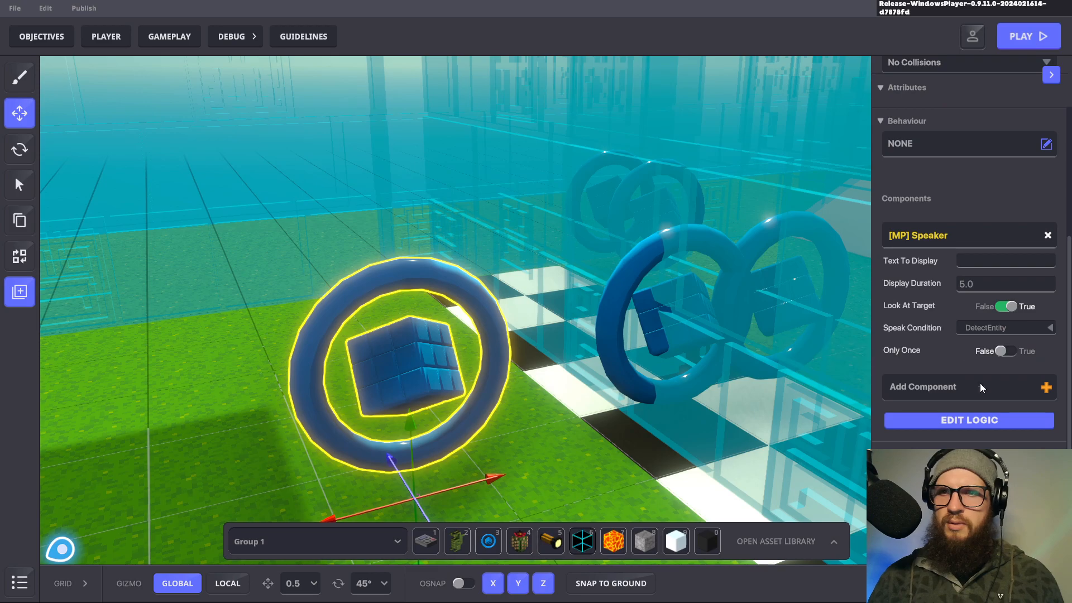
{"action": "left_click", "coordinate": [961, 419]}
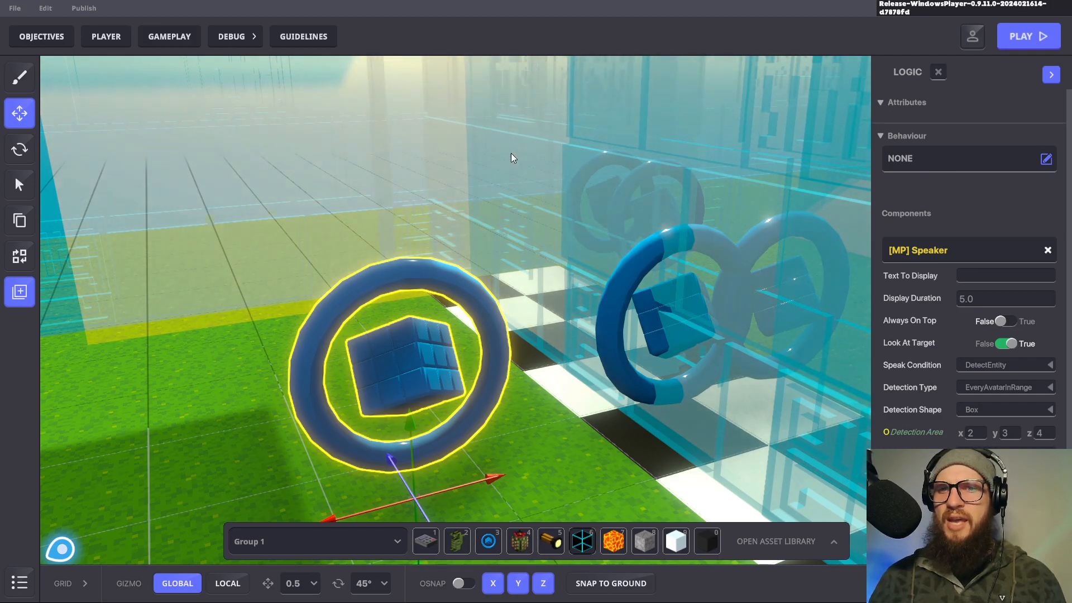
Step: Inspect the full logic settings of the Checkpoint asset on the start line, including its required message, and close them
{"action": "left_click", "coordinate": [618, 313]}
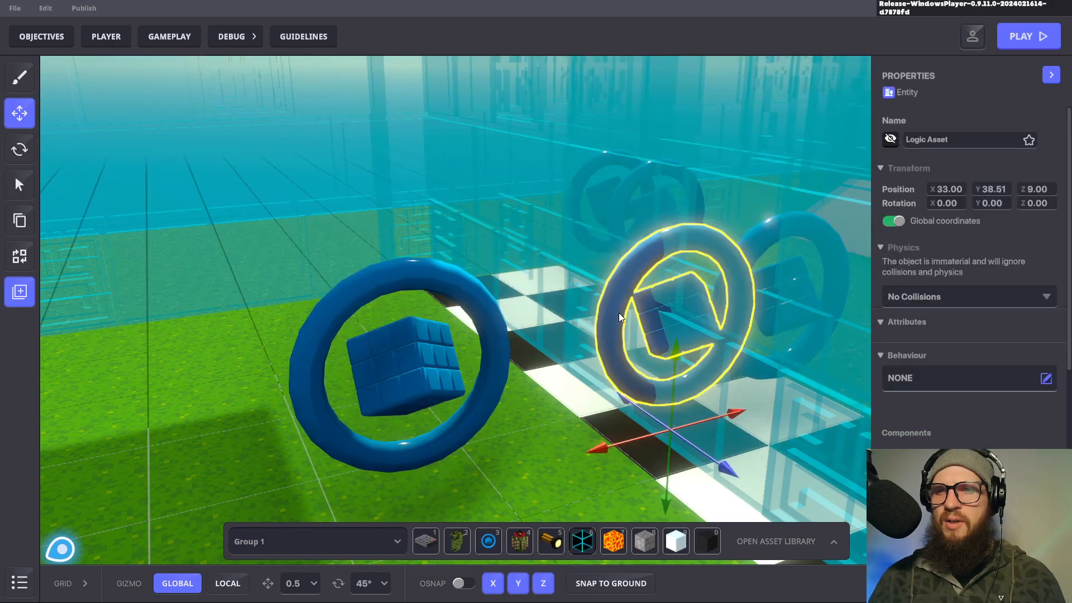
{"action": "scroll", "coordinate": [908, 429], "scroll_direction": "down", "scroll_amount": 2}
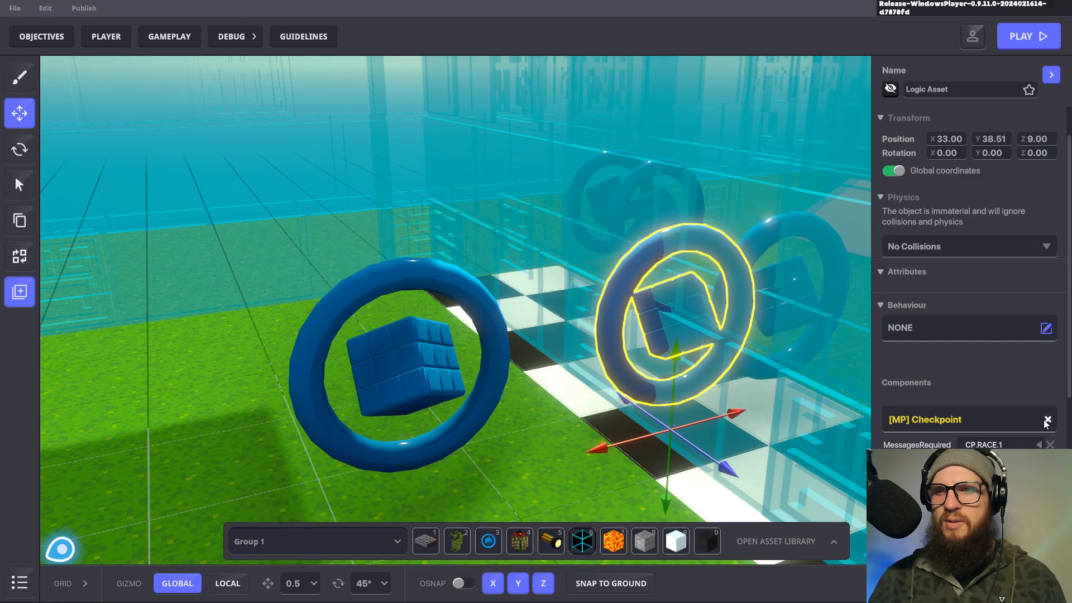
{"action": "scroll", "coordinate": [949, 422], "scroll_direction": "down", "scroll_amount": 3}
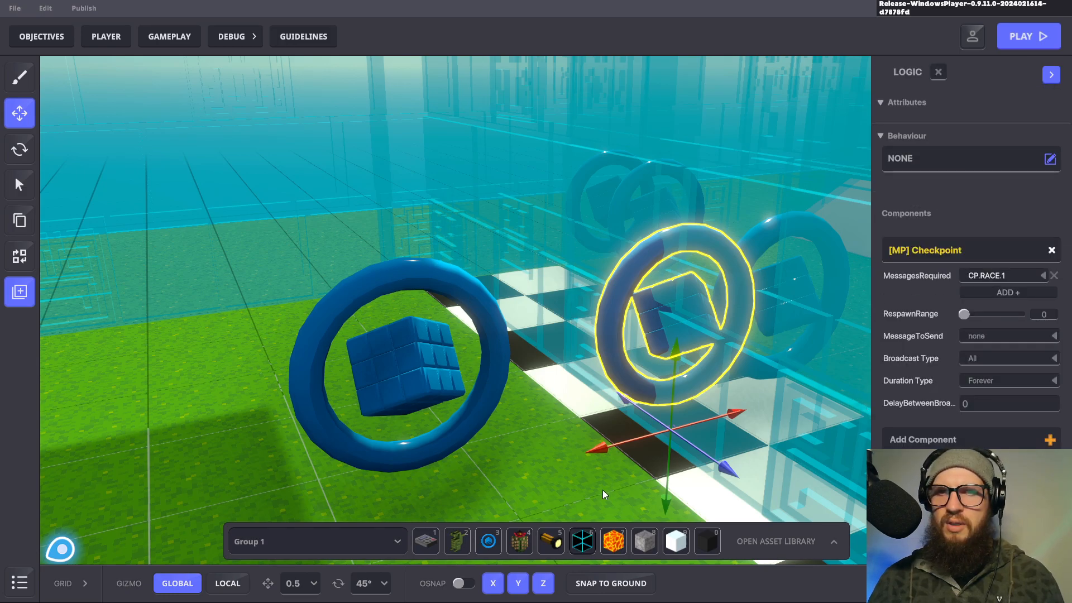
{"action": "key", "text": "Escape"}
Step: Select the Speaker logic asset behind the Checkpoint asset on the start line and examine its full logic settings and detection area
{"action": "left_click", "coordinate": [469, 427]}
{"action": "key", "text": "d"}
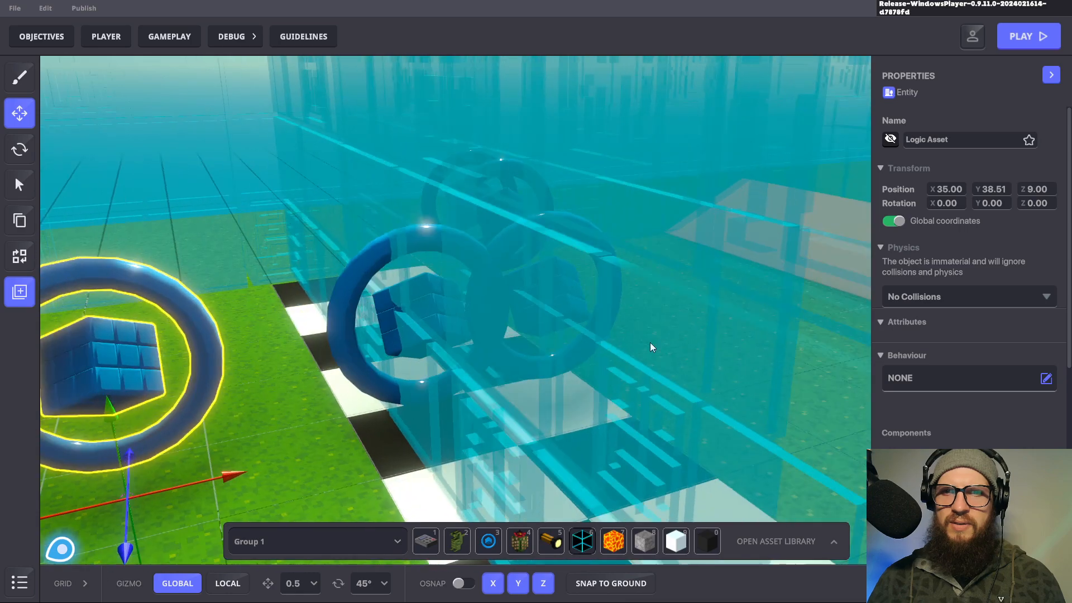
{"action": "left_click", "coordinate": [567, 294]}
{"action": "key", "text": "w"}
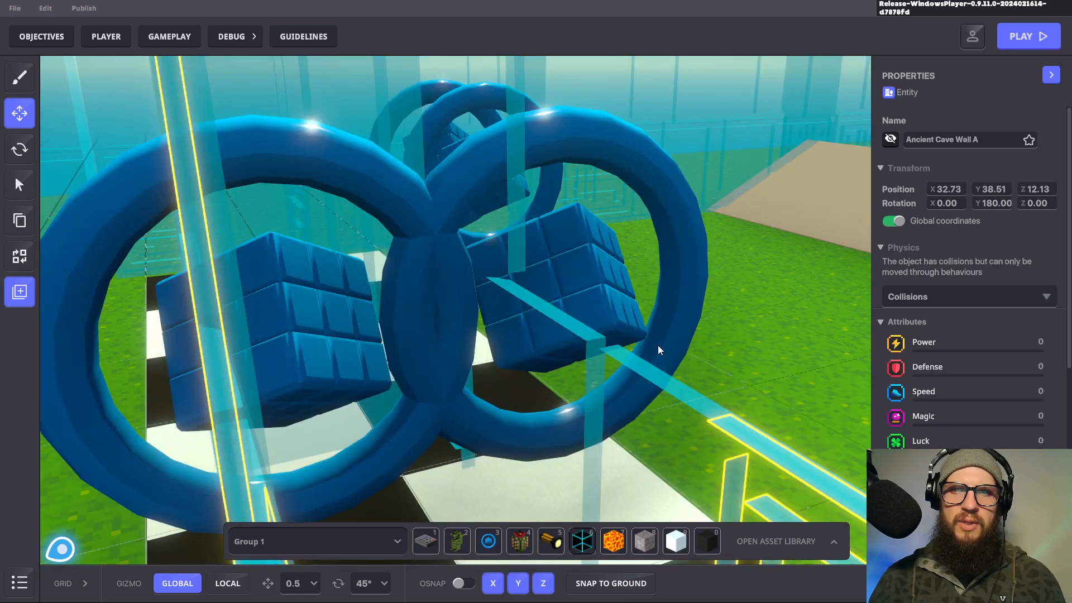
{"action": "middle_click_drag", "start_coordinate": [608, 329], "coordinate": [447, 375]}
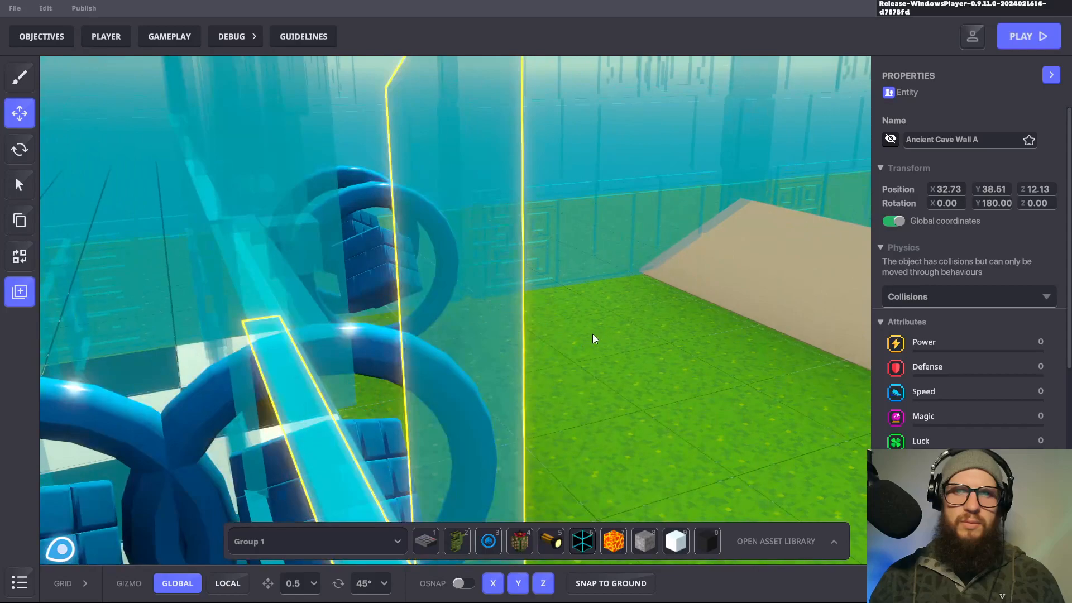
{"action": "left_click", "coordinate": [486, 354]}
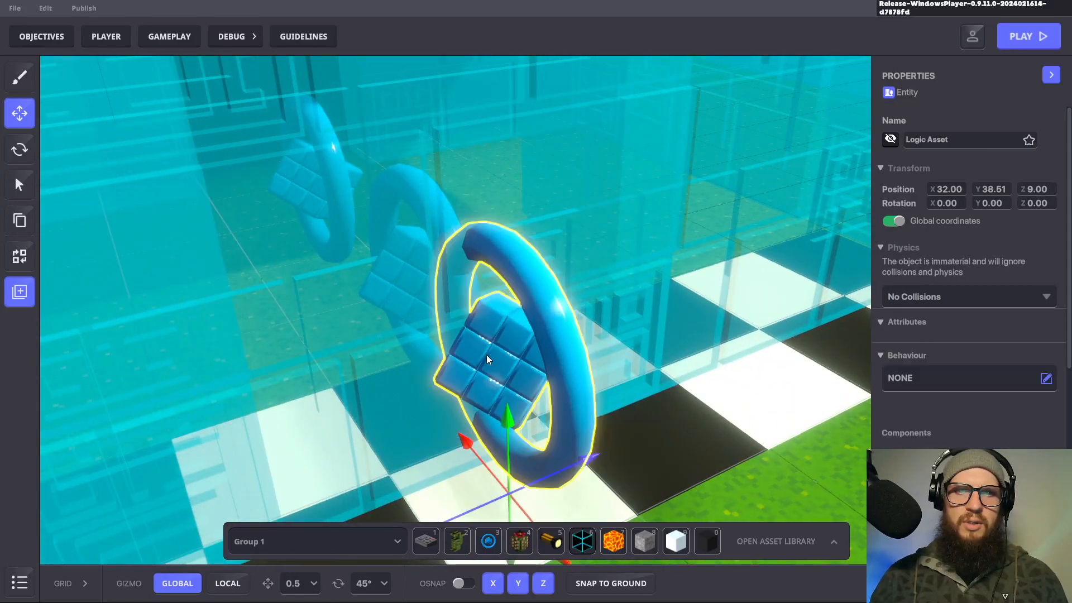
{"action": "scroll", "coordinate": [968, 251], "scroll_direction": "down", "scroll_amount": 3}
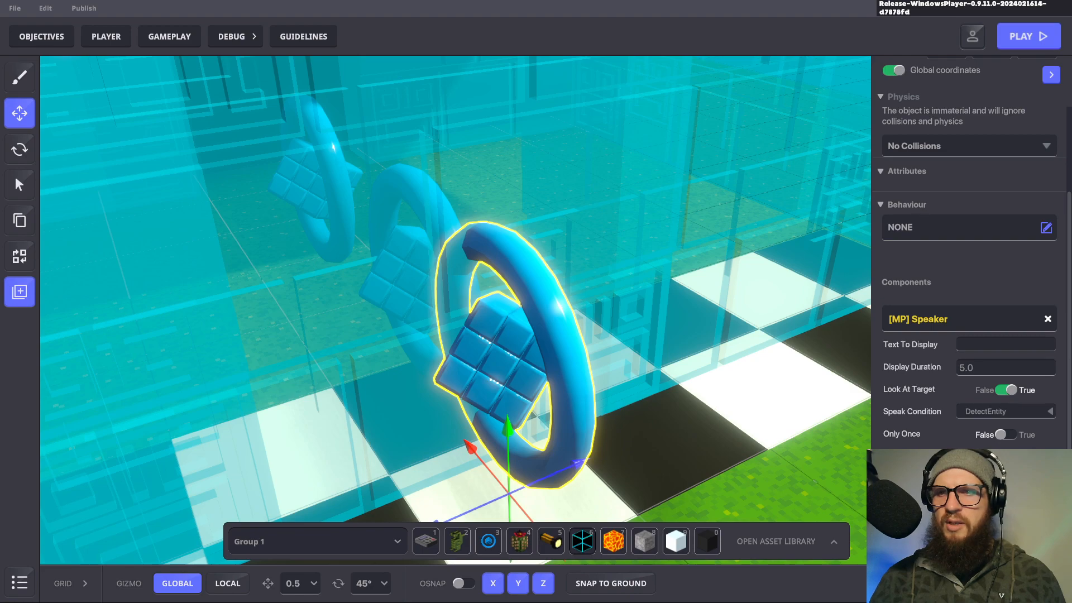
{"action": "scroll", "coordinate": [999, 469], "scroll_direction": "down", "scroll_amount": 2}
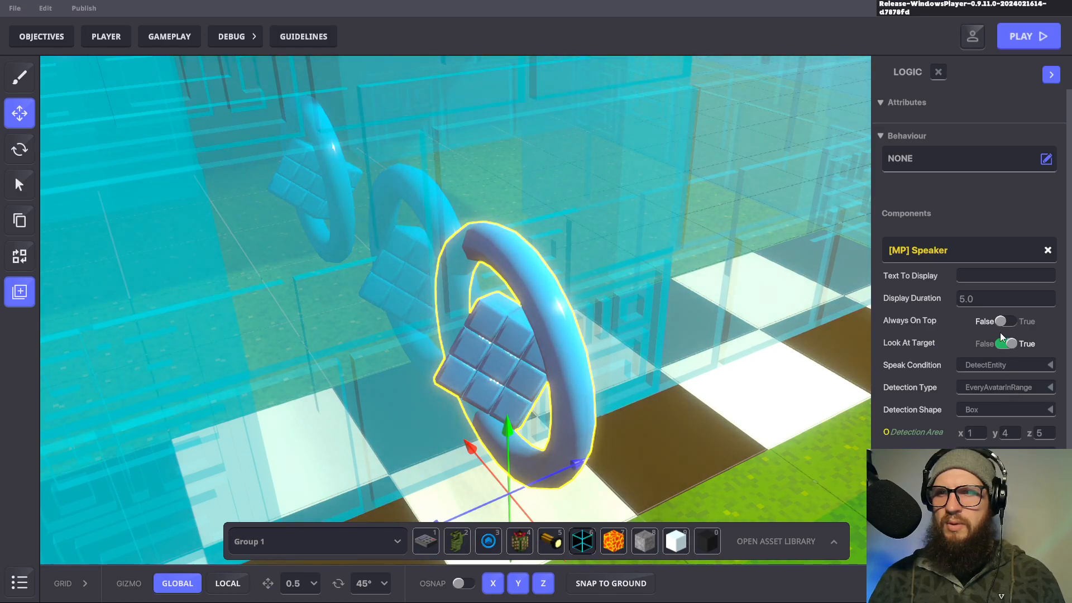
Step: Select the Timed Events logic asset on the grass beside the start line and review its START.RACE event settings
{"action": "key", "text": "d"}
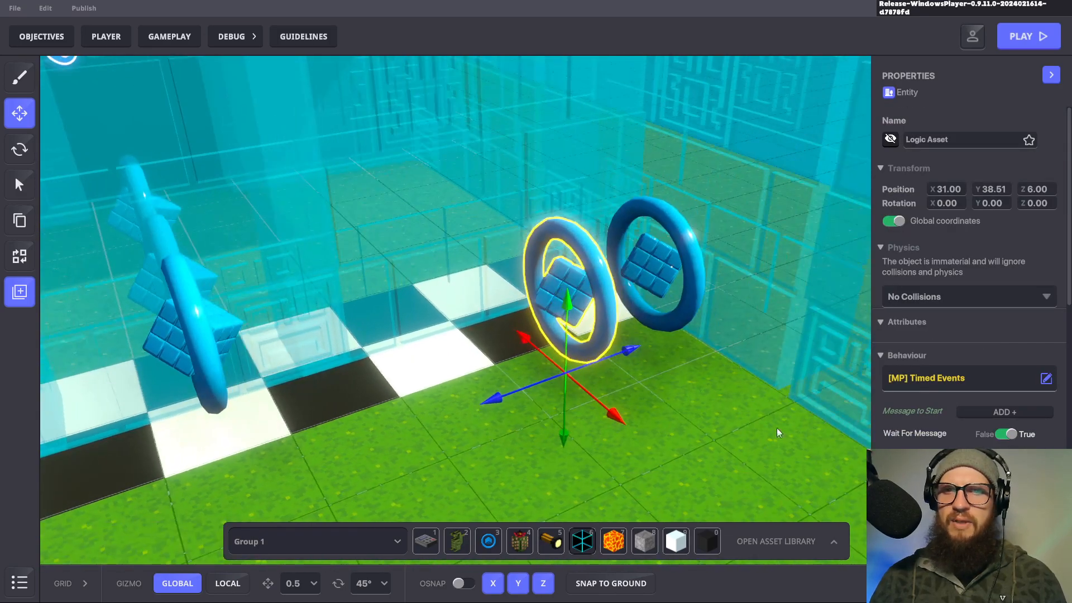
{"action": "left_click", "coordinate": [644, 366]}
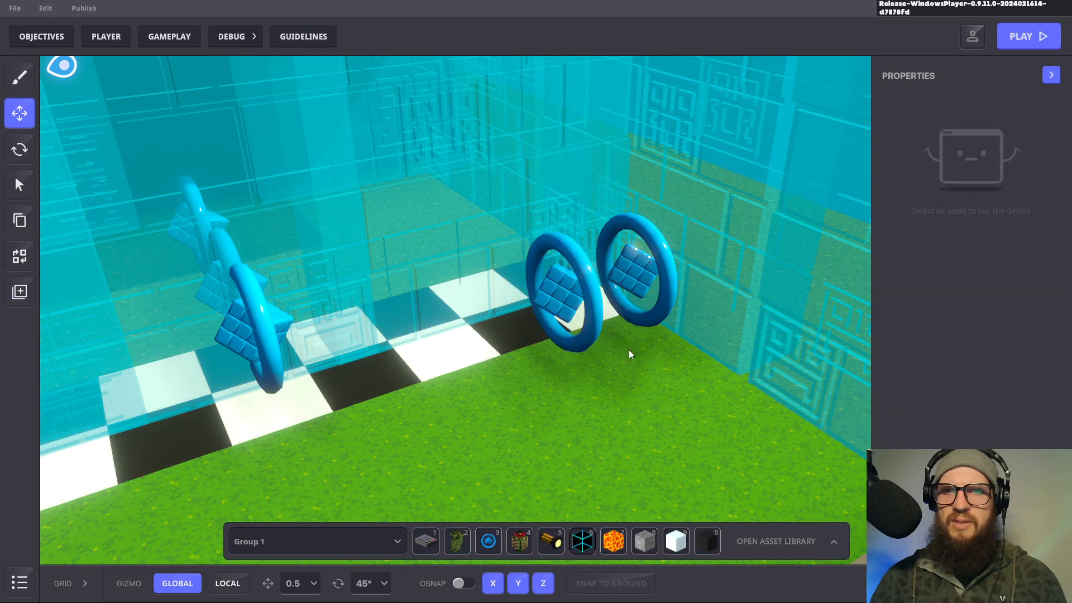
{"action": "left_click", "coordinate": [594, 296]}
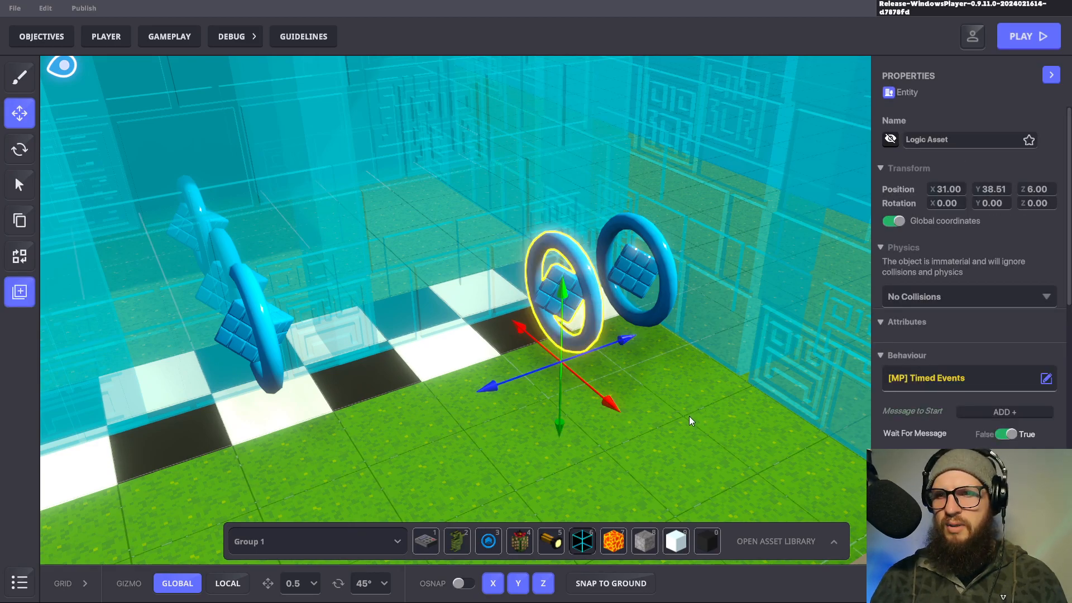
{"action": "scroll", "coordinate": [941, 447], "scroll_direction": "down", "scroll_amount": 2}
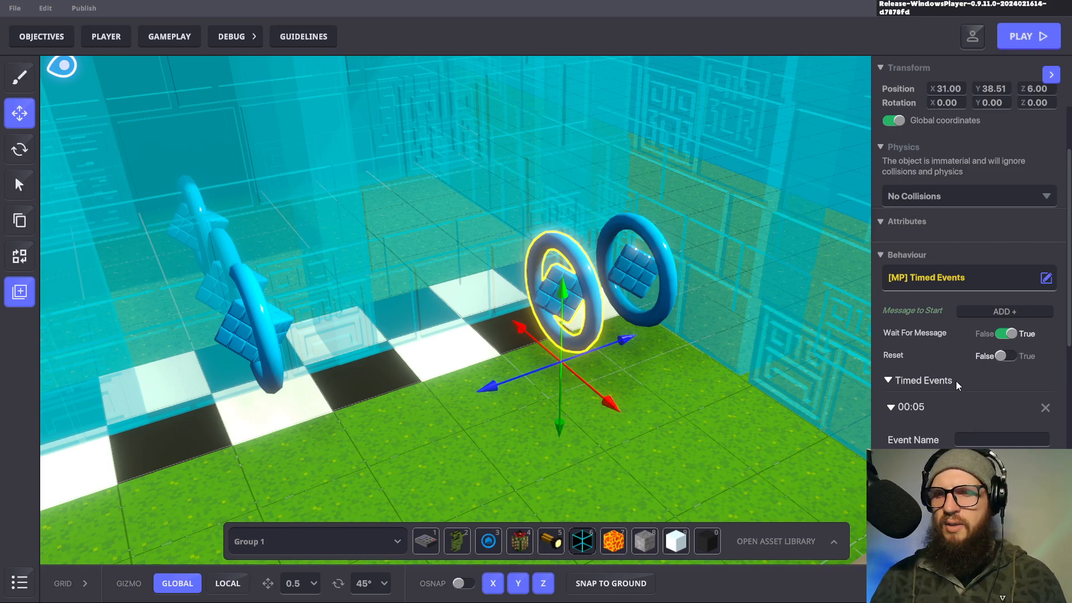
{"action": "scroll", "coordinate": [954, 381], "scroll_direction": "down", "scroll_amount": 1}
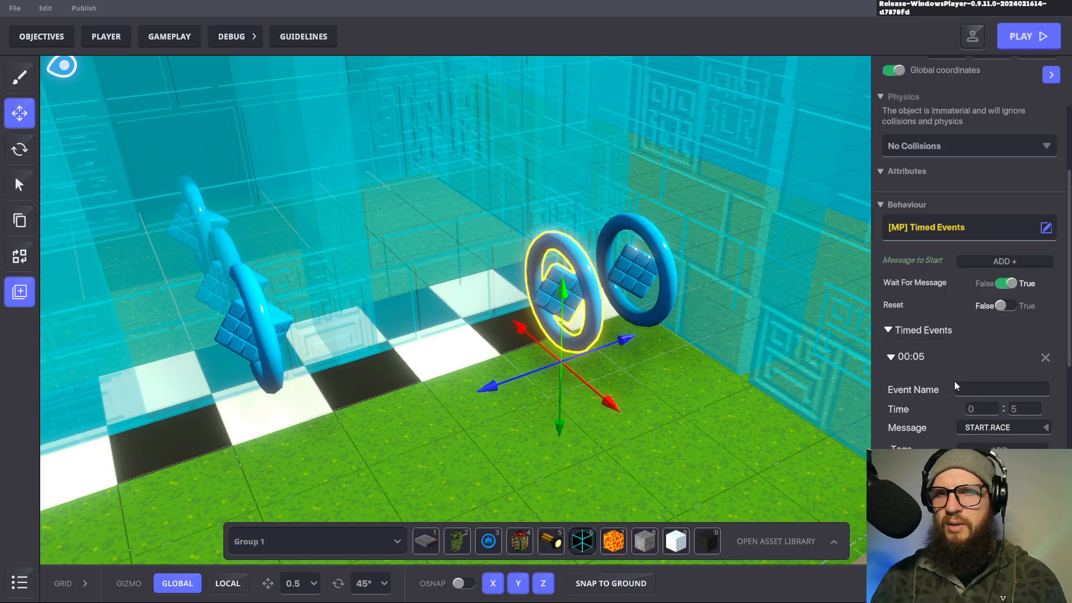
{"action": "scroll", "coordinate": [953, 386], "scroll_direction": "up", "scroll_amount": 1}
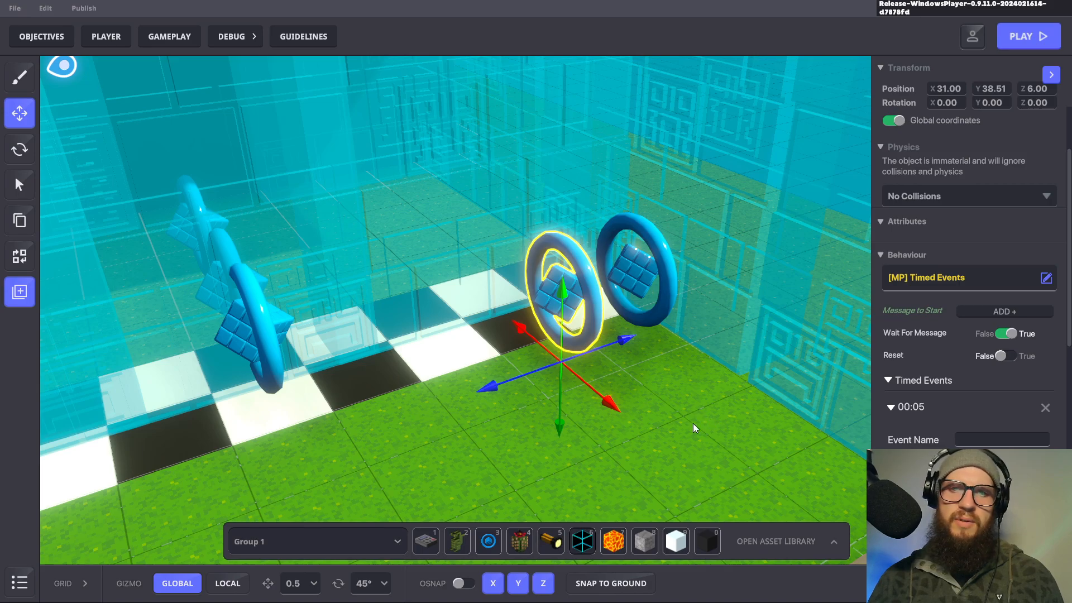
Step: Return to the tiled platform with the wall button and select its RACE.DROP Timed Events logic asset
{"action": "right_click_drag", "start_coordinate": [692, 424], "coordinate": [666, 419]}
{"action": "key", "text": "a"}
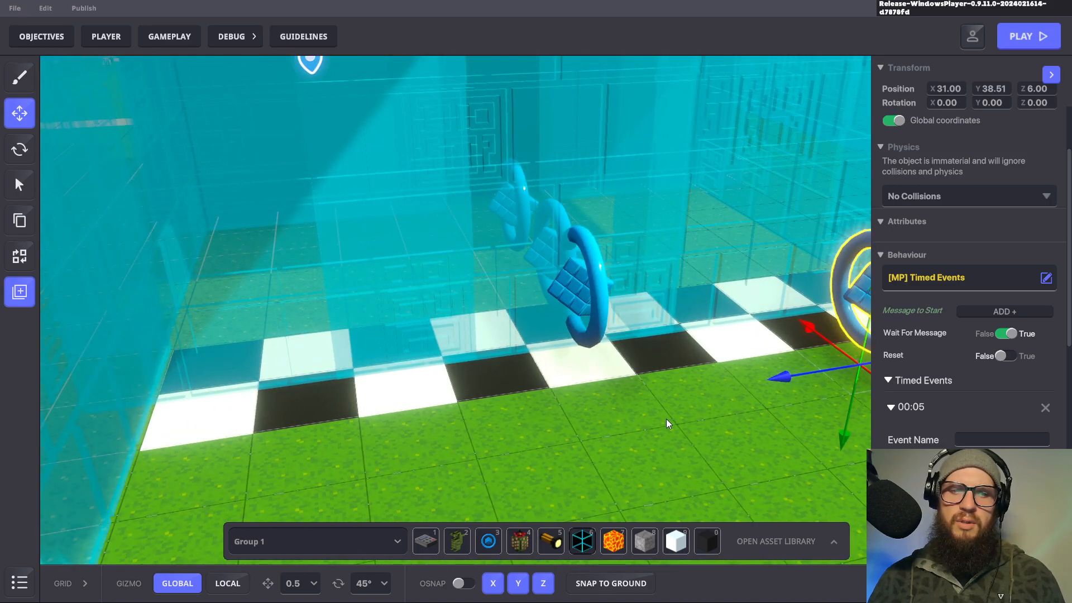
{"action": "key", "text": "q"}
{"action": "key", "text": "e"}
{"action": "key", "text": "a"}
{"action": "right_click_drag", "start_coordinate": [526, 414], "coordinate": [859, 379]}
{"action": "key", "text": "w"}
{"action": "key", "text": "a"}
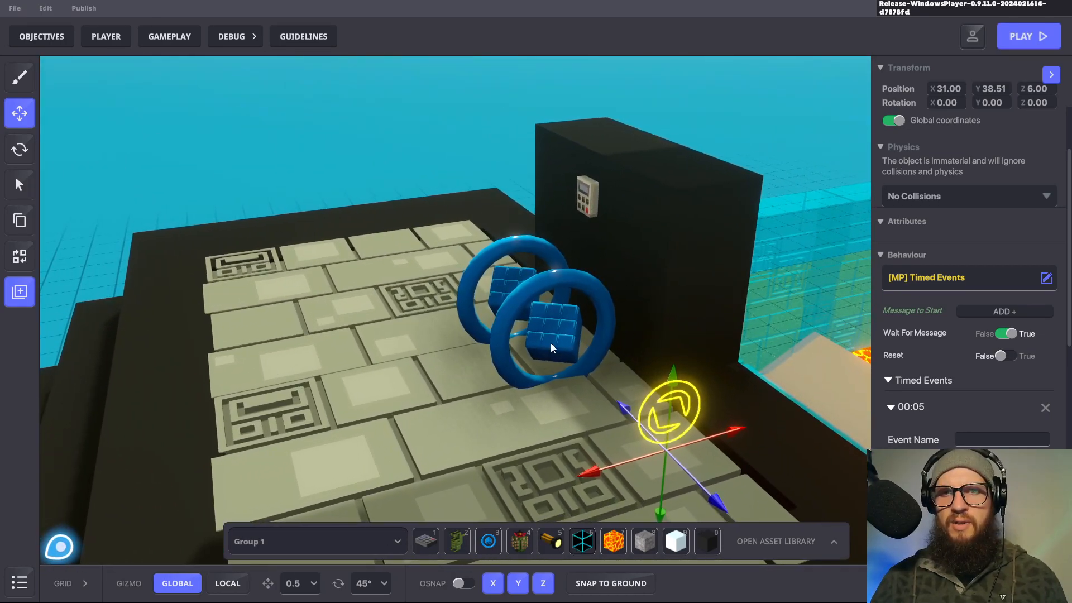
{"action": "left_click", "coordinate": [550, 342]}
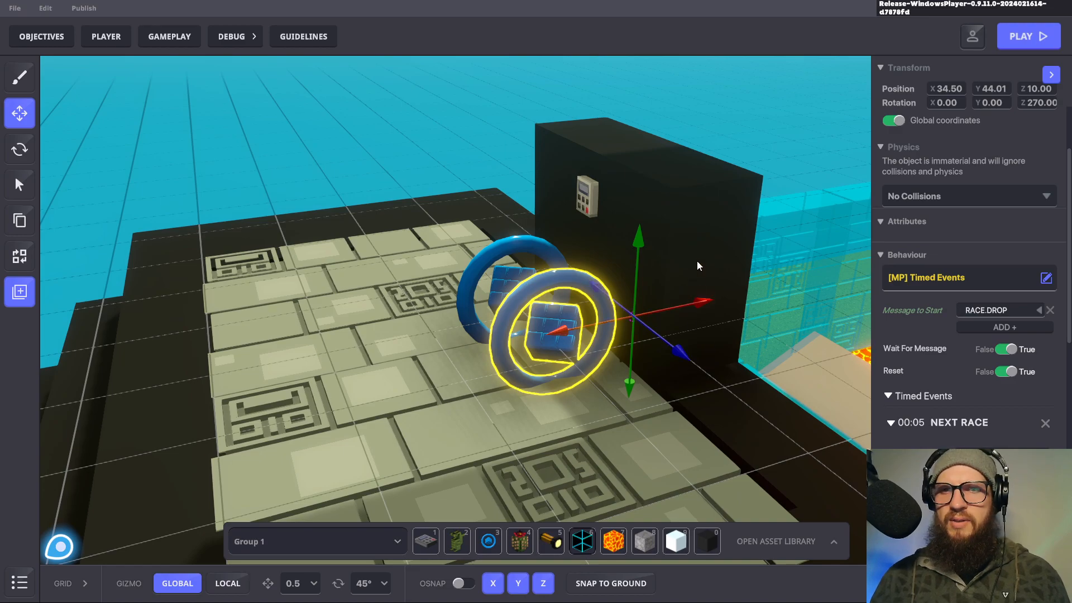
Step: Reselect the platform's Timed Events asset and re-read its NEXT RACE timing, message and sub event options
{"action": "left_click", "coordinate": [725, 404]}
{"action": "left_click", "coordinate": [563, 331]}
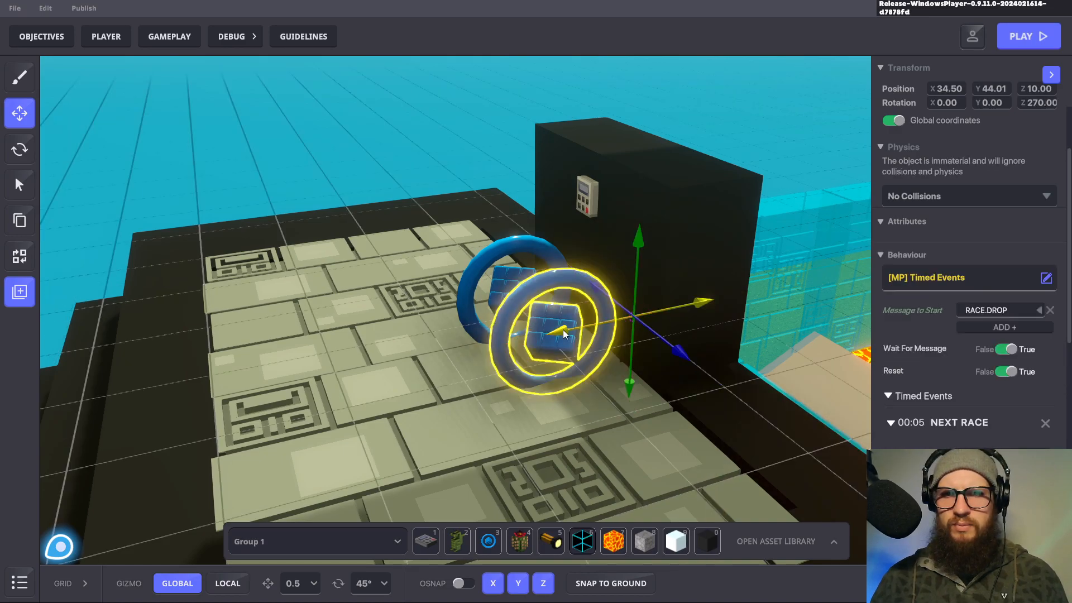
{"action": "left_click", "coordinate": [375, 153]}
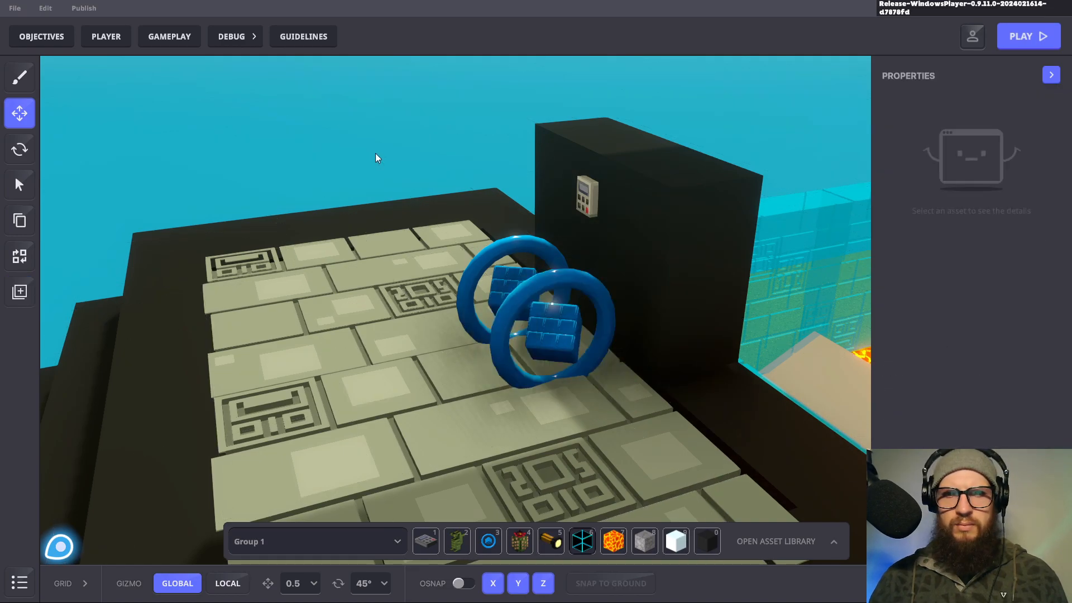
{"action": "left_click", "coordinate": [558, 349]}
{"action": "scroll", "coordinate": [949, 421], "scroll_direction": "down", "scroll_amount": 5}
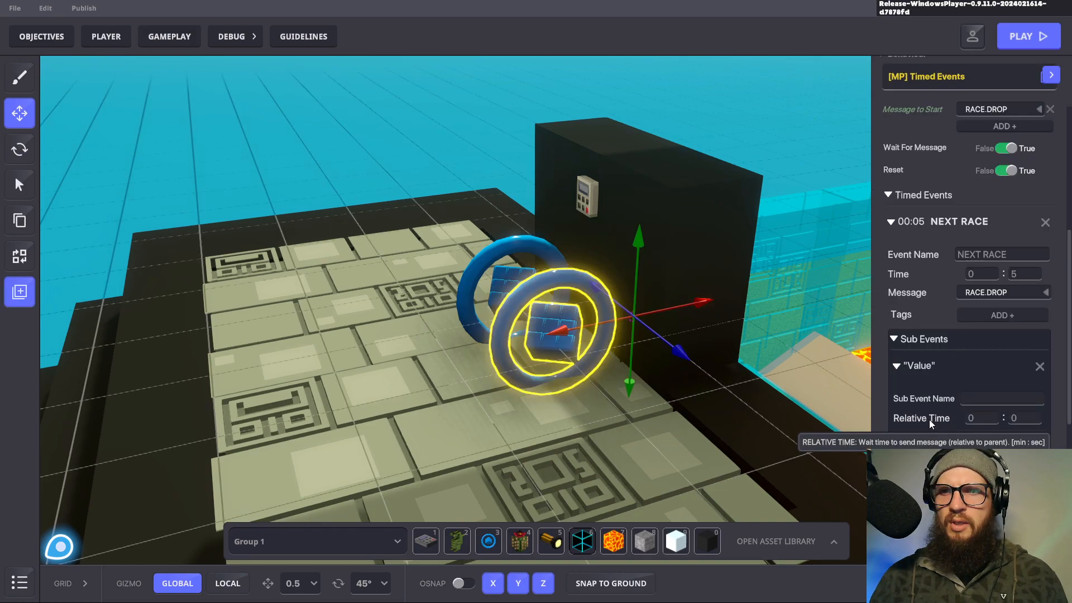
{"action": "scroll", "coordinate": [927, 418], "scroll_direction": "down", "scroll_amount": 2}
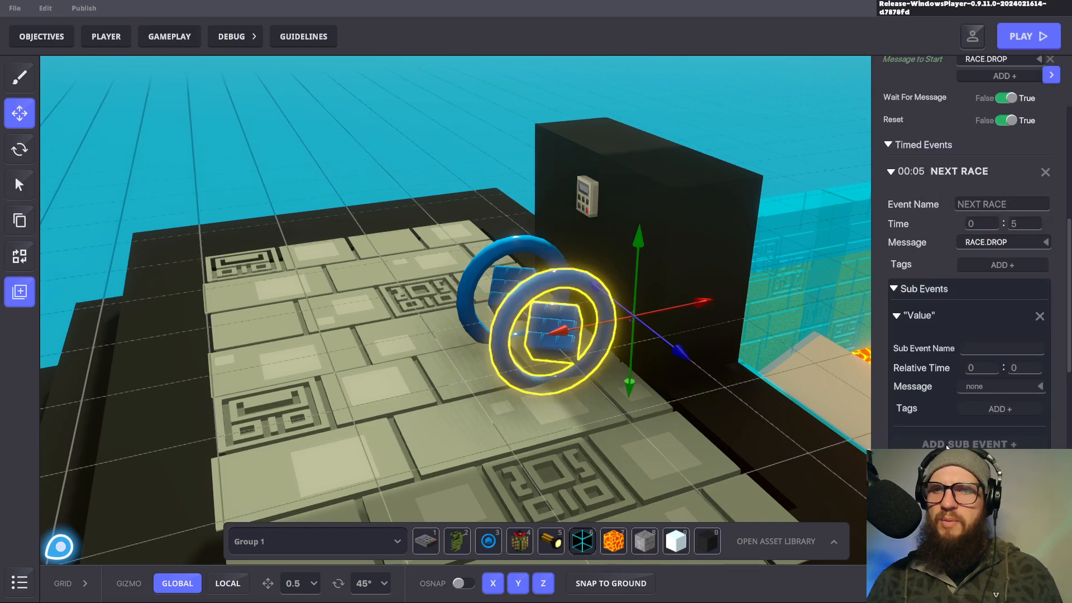
Step: Add another timed event below NEXT RACE and name it REPLACE WALL
{"action": "scroll", "coordinate": [946, 448], "scroll_direction": "down", "scroll_amount": 7}
{"action": "scroll", "coordinate": [938, 329], "scroll_direction": "up", "scroll_amount": 3}
{"action": "scroll", "coordinate": [974, 374], "scroll_direction": "down", "scroll_amount": 2}
{"action": "left_click", "coordinate": [978, 359]}
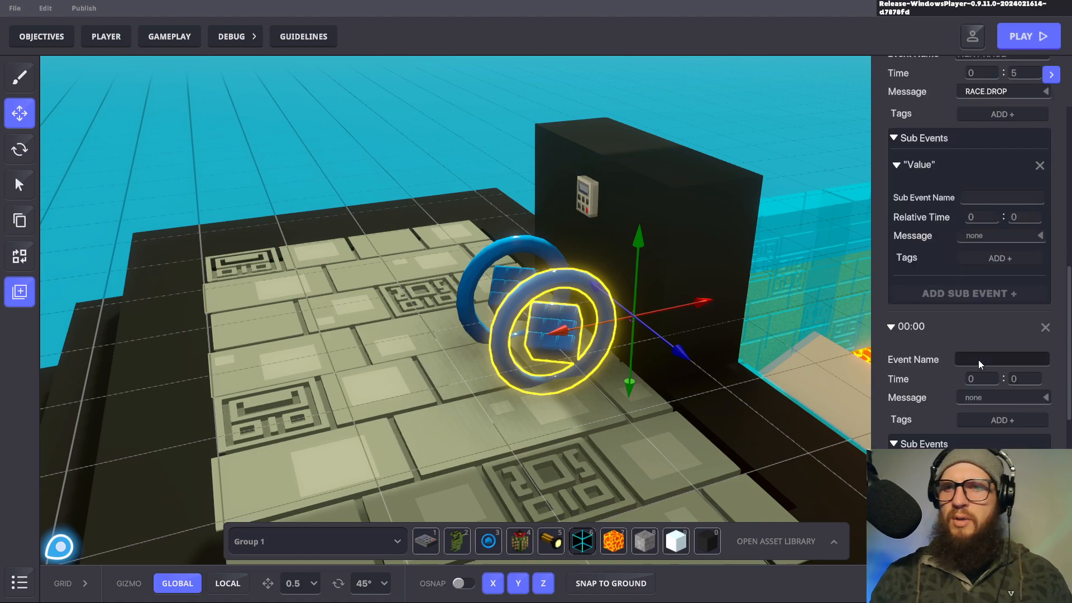
{"action": "type", "text": "REPLACE"}
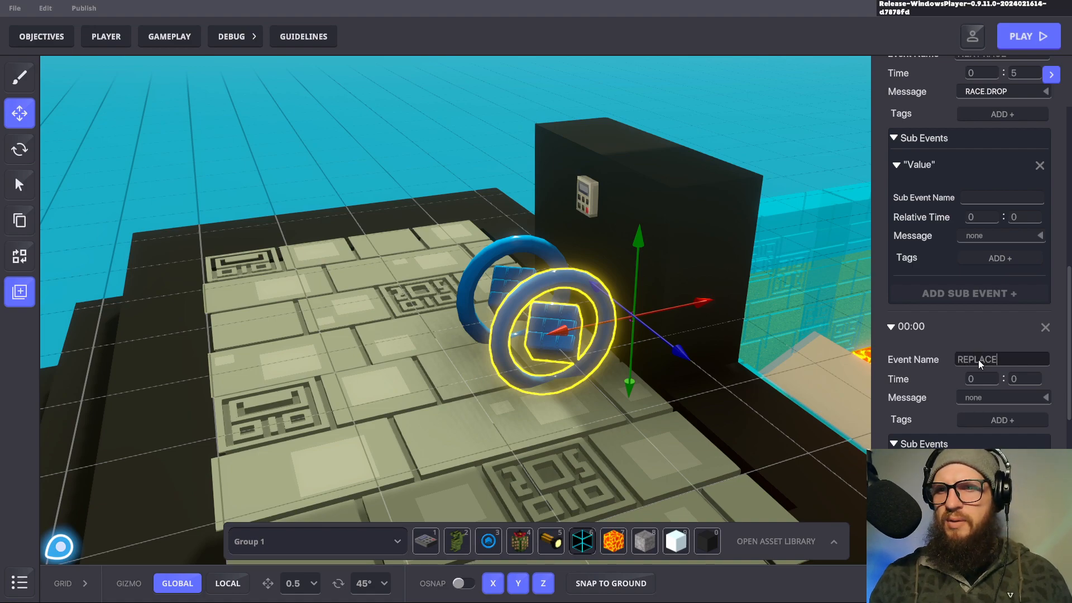
{"action": "type", "text": " WALL"}
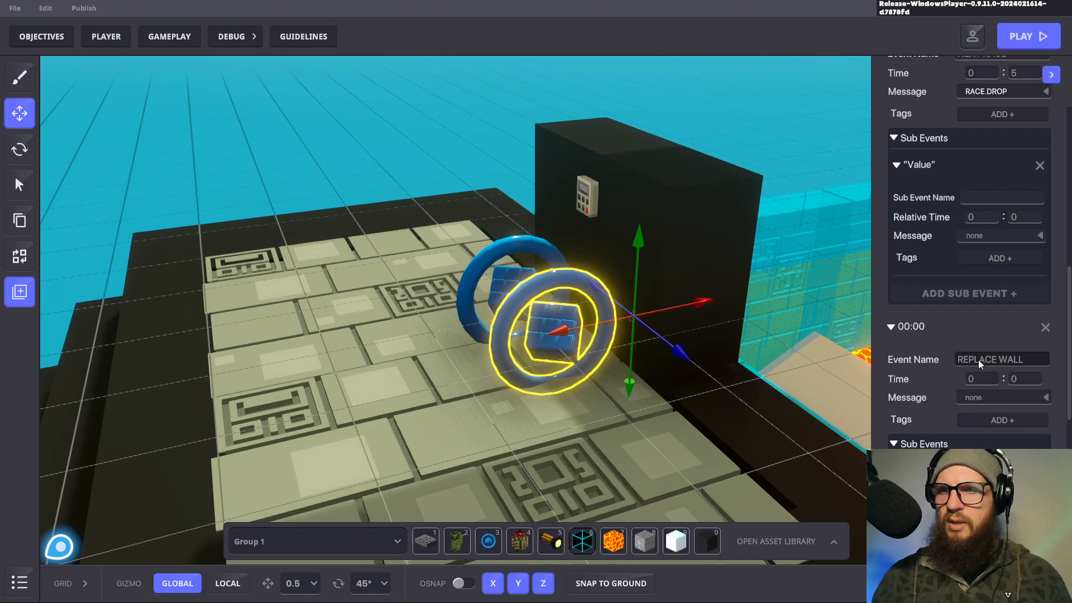
Step: Rename the NEXT RACE timed event to REPLACE PLATFORM
{"action": "scroll", "coordinate": [963, 369], "scroll_direction": "up", "scroll_amount": 1}
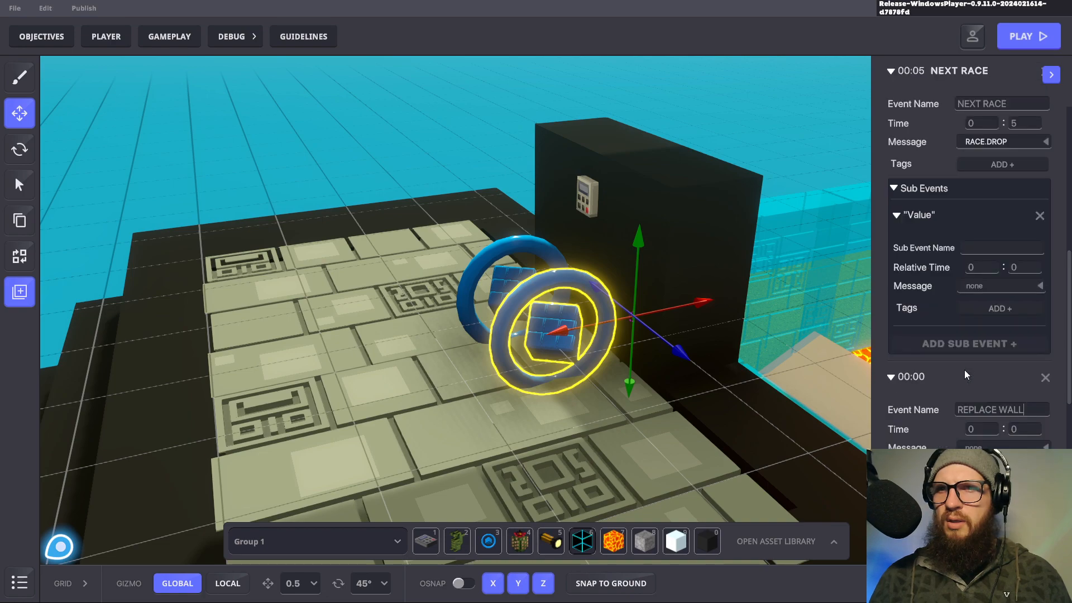
{"action": "scroll", "coordinate": [966, 374], "scroll_direction": "down", "scroll_amount": 1}
{"action": "scroll", "coordinate": [965, 373], "scroll_direction": "up", "scroll_amount": 1}
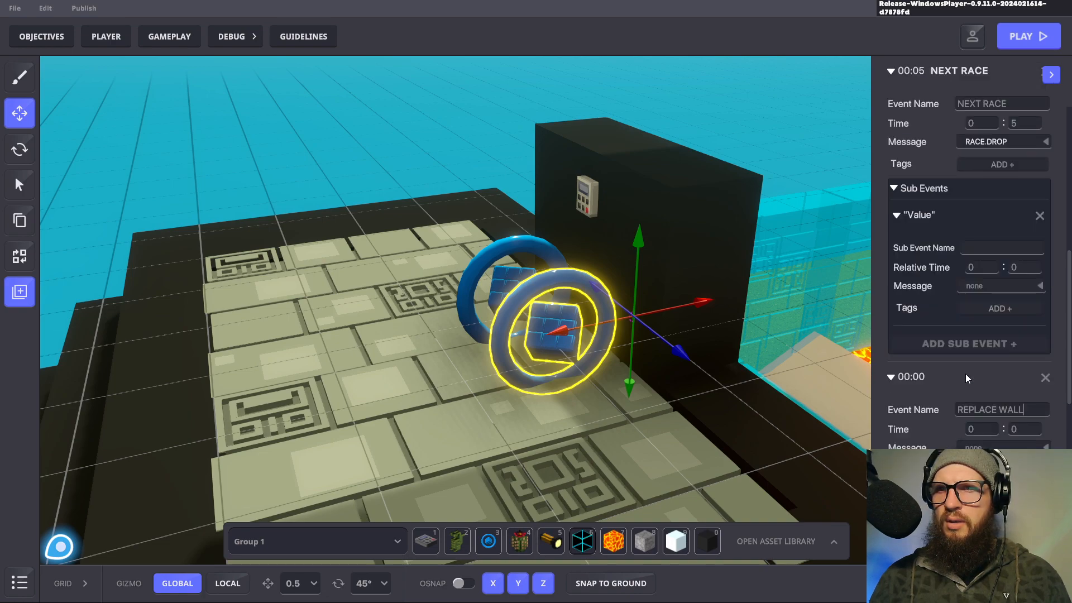
{"action": "left_click", "coordinate": [1000, 103]}
{"action": "type", "text": "REPLACE "}
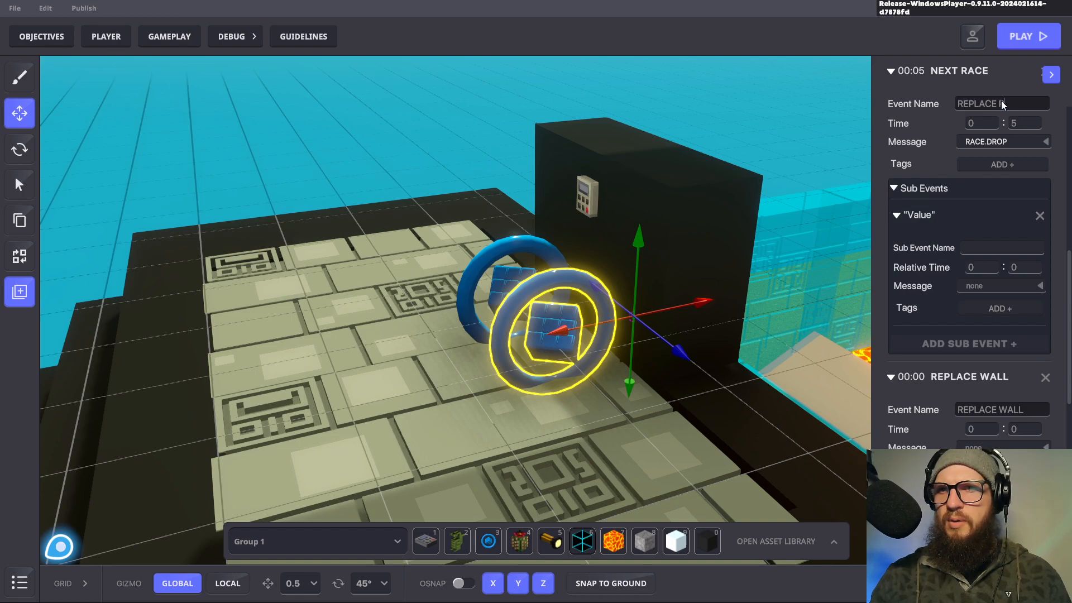
{"action": "type", "text": "PLATFORM"}
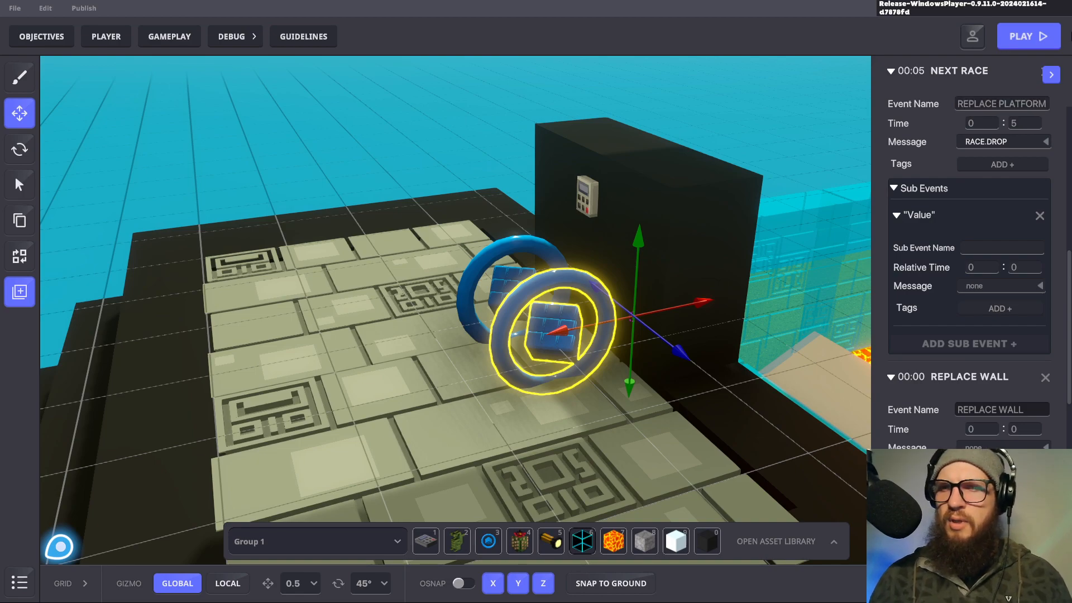
Step: Set the REPLACE WALL event's time to 0:08 and enter RACE as the beginning of its message
{"action": "left_click", "coordinate": [1023, 429]}
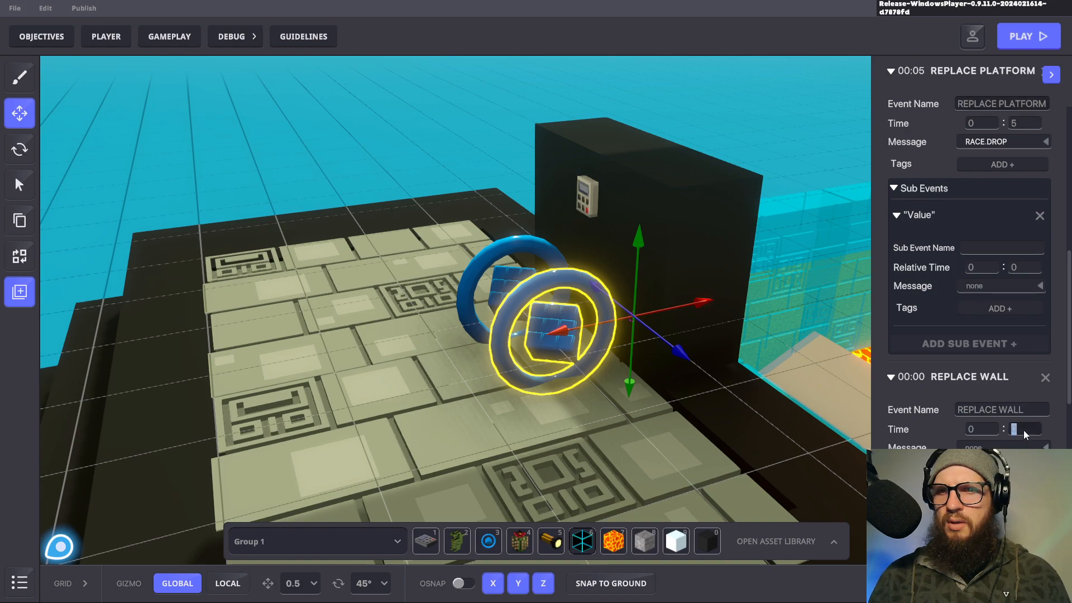
{"action": "type", "text": "08"}
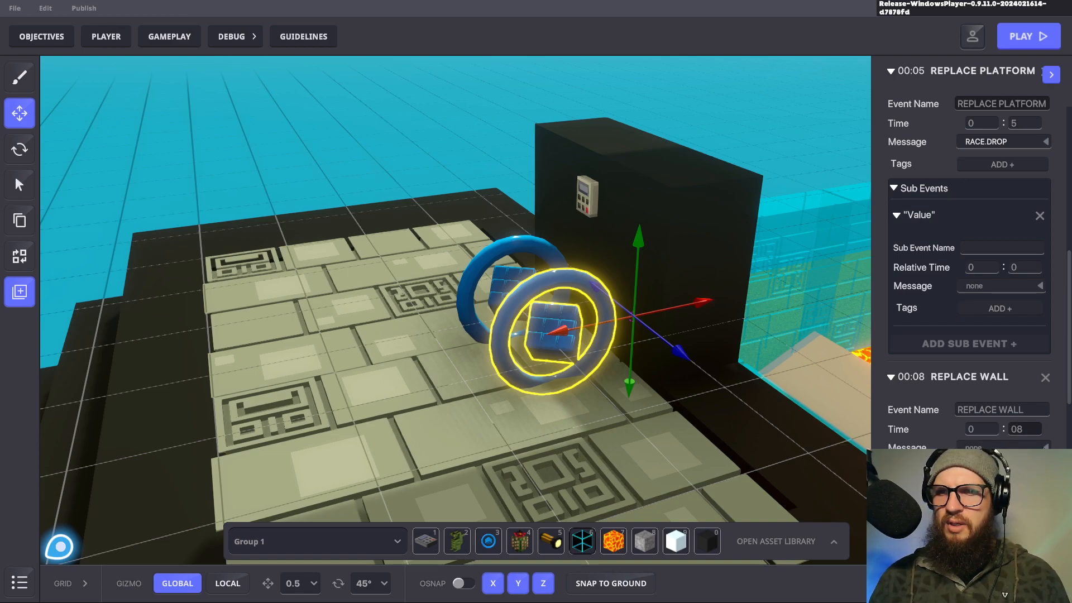
{"action": "type", "text": "RACE"}
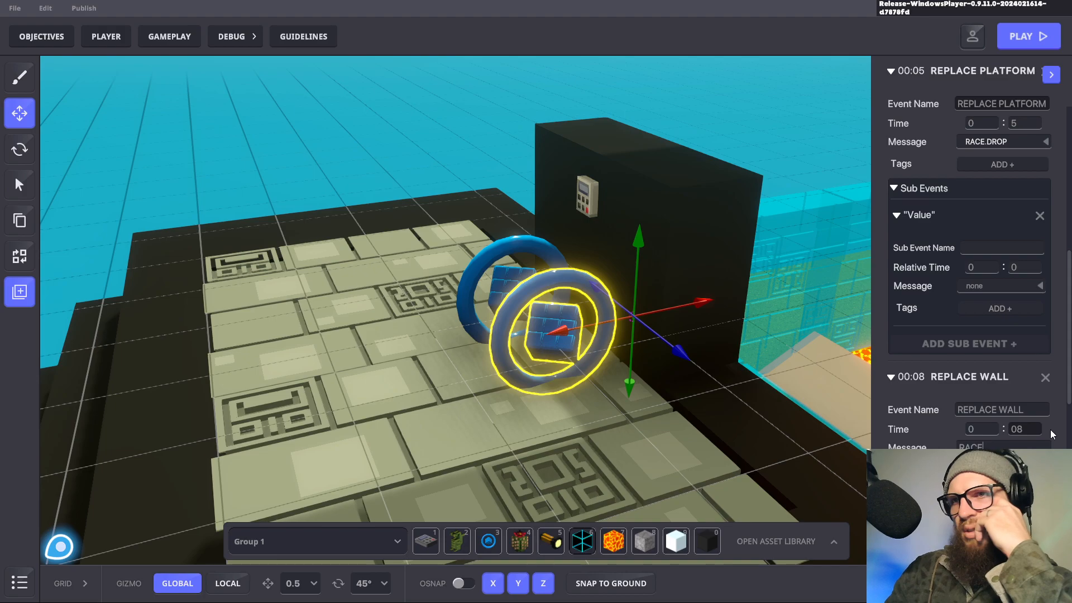
{"action": "left_click", "coordinate": [837, 343]}
Step: Select the Actor Property Switcher logic asset near the start line's far wall and review its activation, filter, tag and property settings
{"action": "right_click_drag", "start_coordinate": [832, 356], "coordinate": [652, 404]}
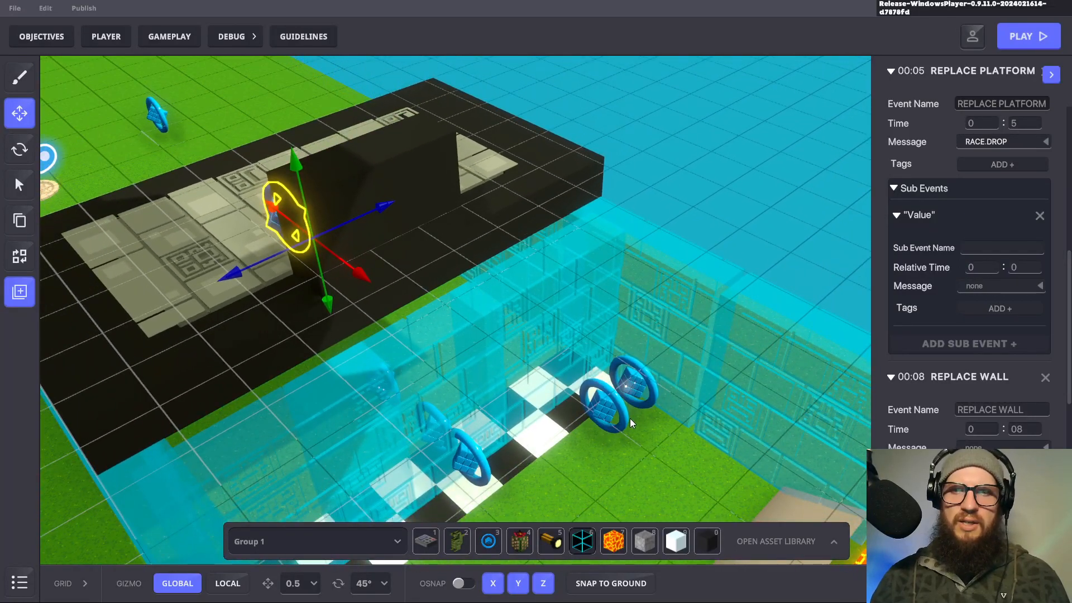
{"action": "right_click_drag", "start_coordinate": [594, 420], "coordinate": [604, 457]}
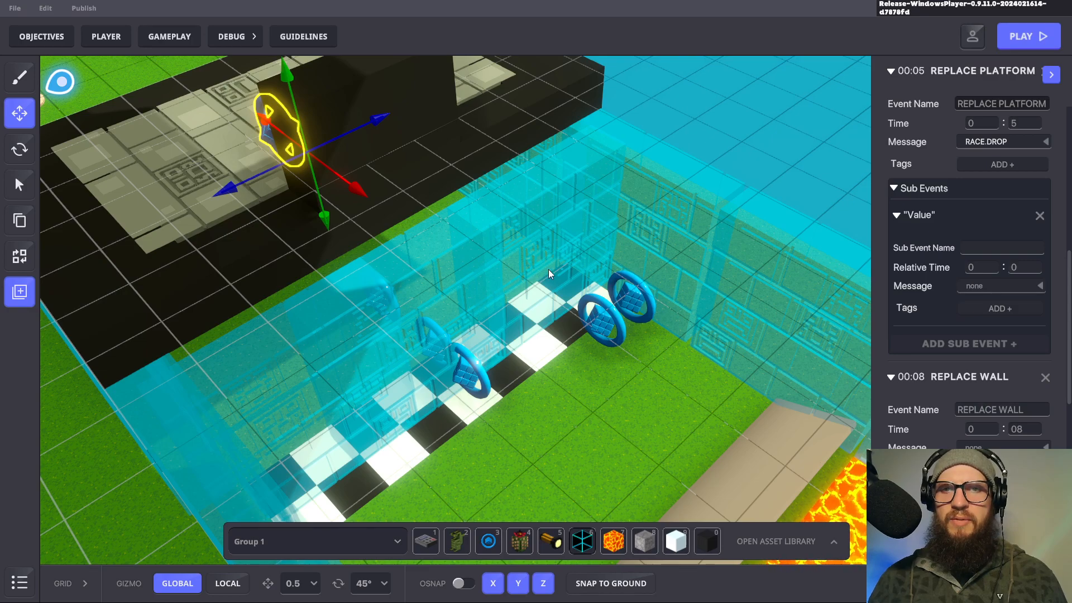
{"action": "left_click", "coordinate": [642, 299]}
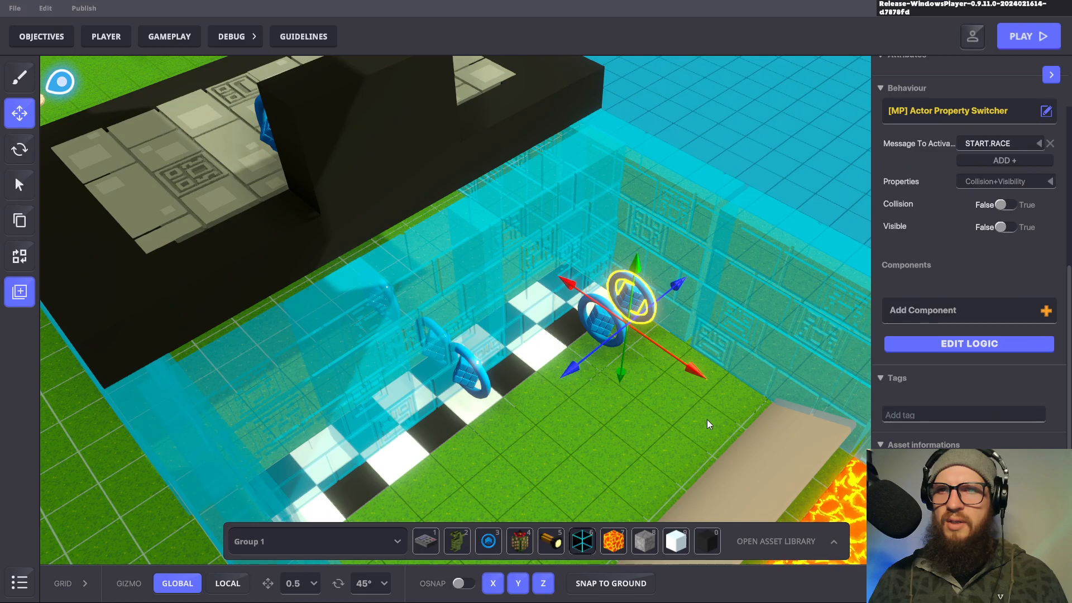
{"action": "left_click", "coordinate": [707, 419]}
{"action": "left_click", "coordinate": [648, 302]}
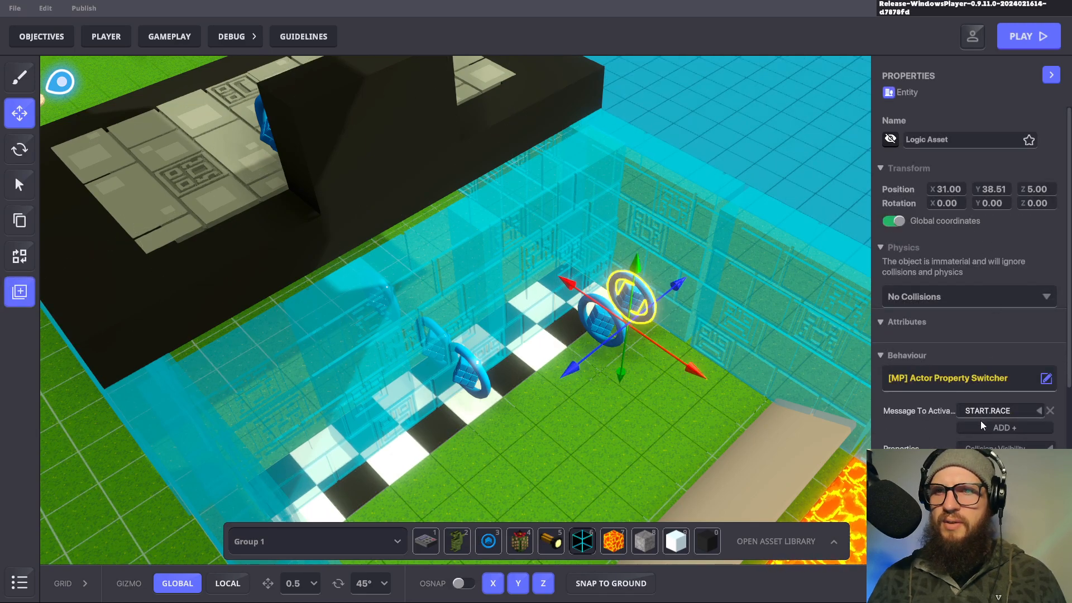
{"action": "scroll", "coordinate": [983, 402], "scroll_direction": "down", "scroll_amount": 3}
{"action": "scroll", "coordinate": [949, 403], "scroll_direction": "down", "scroll_amount": 3}
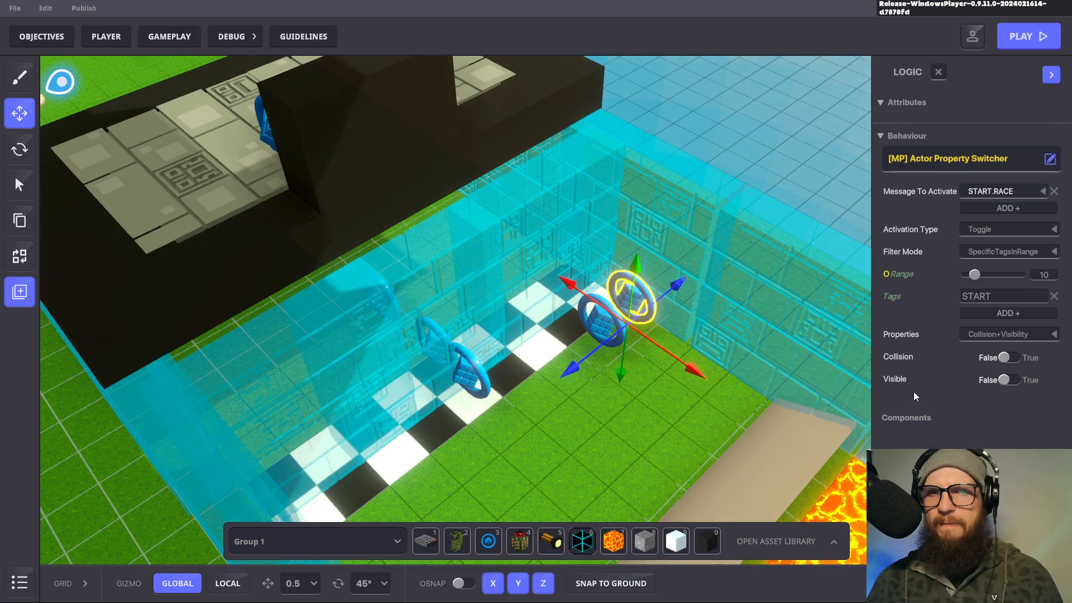
Step: Compare the Timed Events logic asset with the Actor Property Switcher beside it, and leave both deselected
{"action": "left_click", "coordinate": [678, 407]}
{"action": "left_click", "coordinate": [592, 326]}
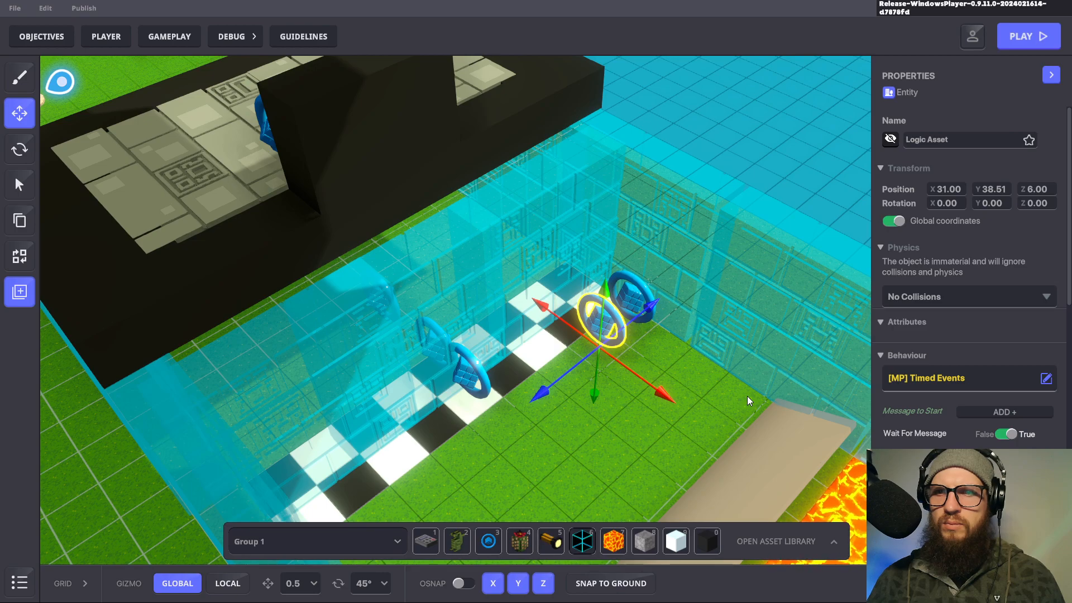
{"action": "left_click", "coordinate": [638, 283]}
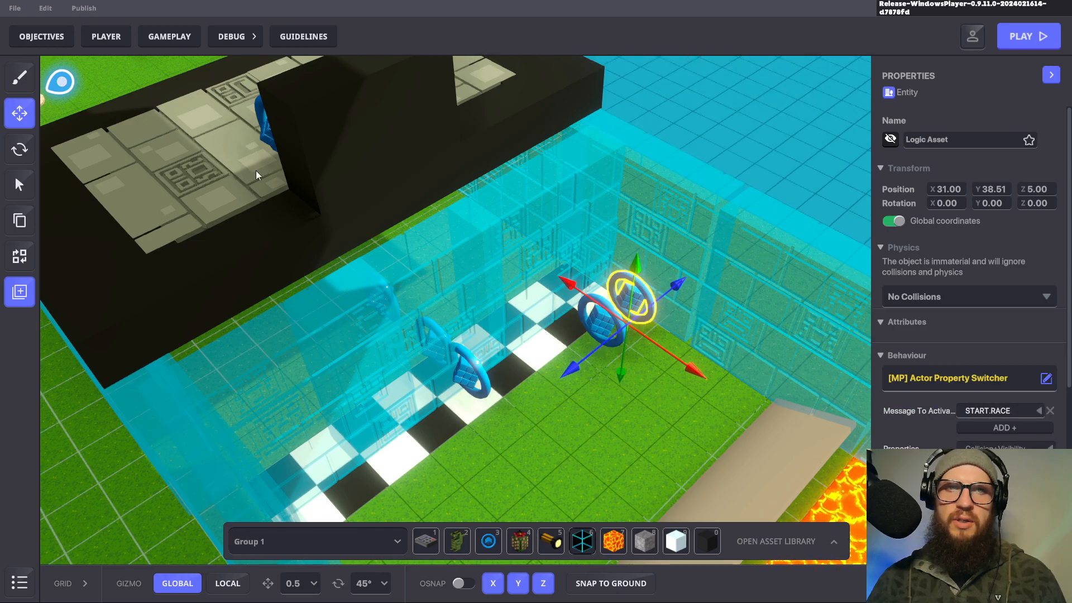
{"action": "left_click", "coordinate": [559, 402]}
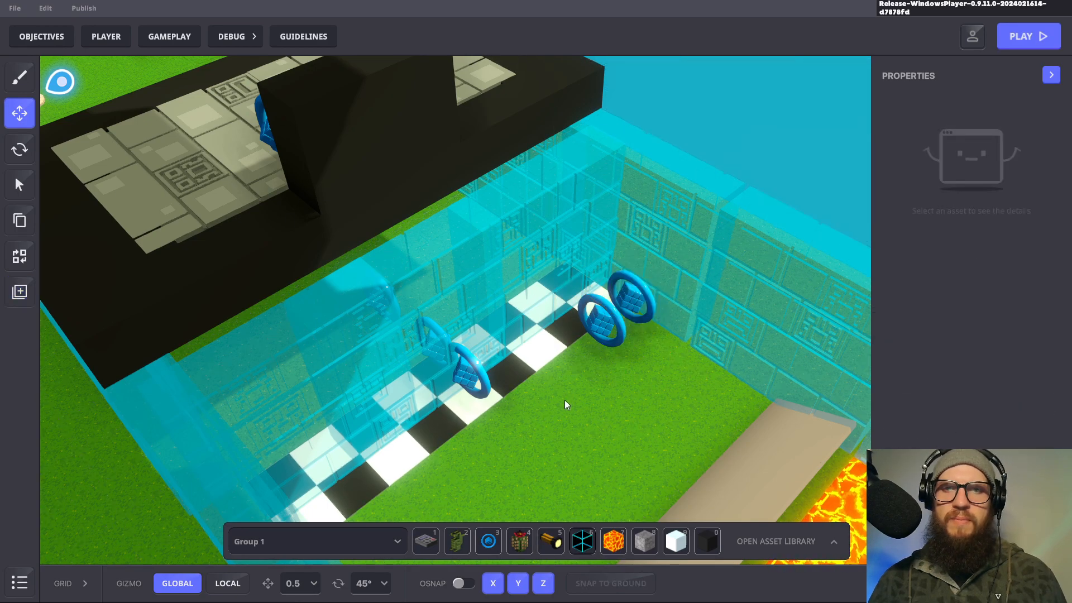
Step: Delete the Timed Events logic asset beside the Actor Property Switcher at the start line
{"action": "key", "text": "s"}
{"action": "right_click_drag", "start_coordinate": [615, 405], "coordinate": [553, 350]}
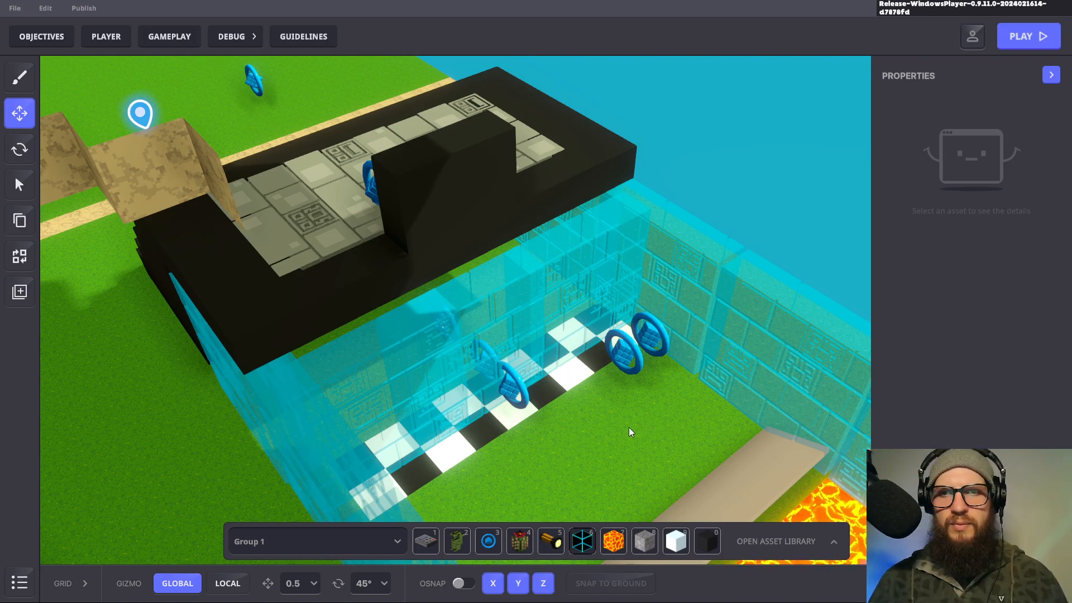
{"action": "scroll", "coordinate": [595, 459], "scroll_direction": "down", "scroll_amount": 4}
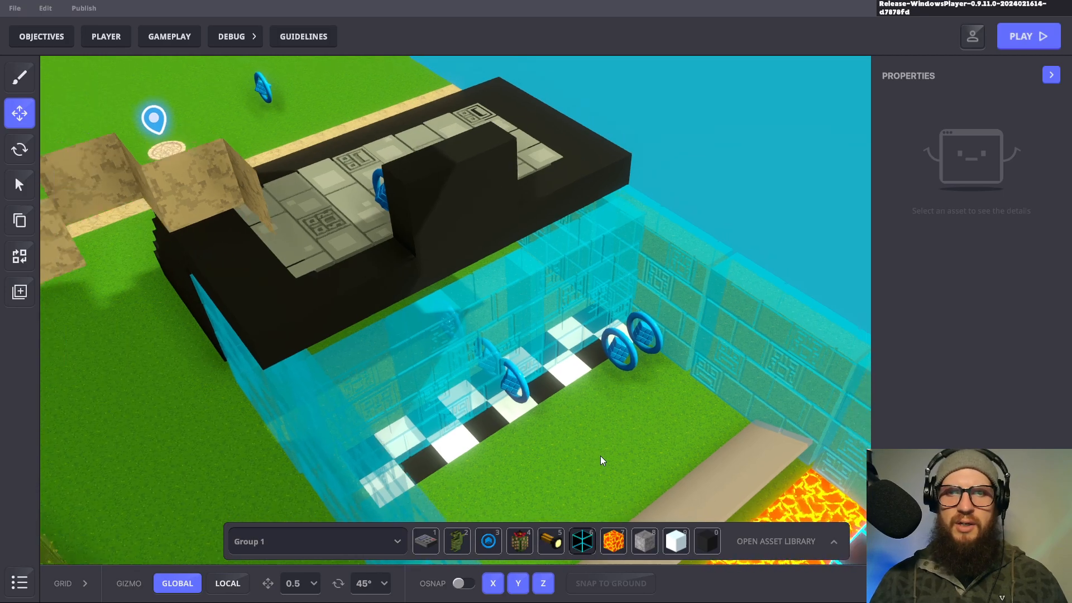
{"action": "scroll", "coordinate": [585, 453], "scroll_direction": "up", "scroll_amount": 6}
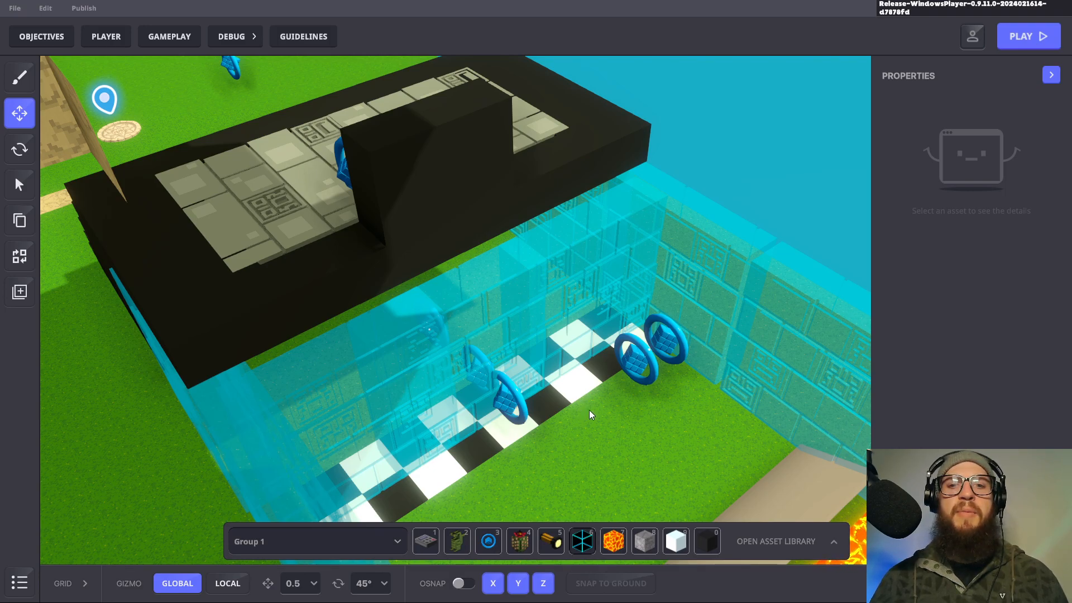
{"action": "left_click", "coordinate": [642, 355]}
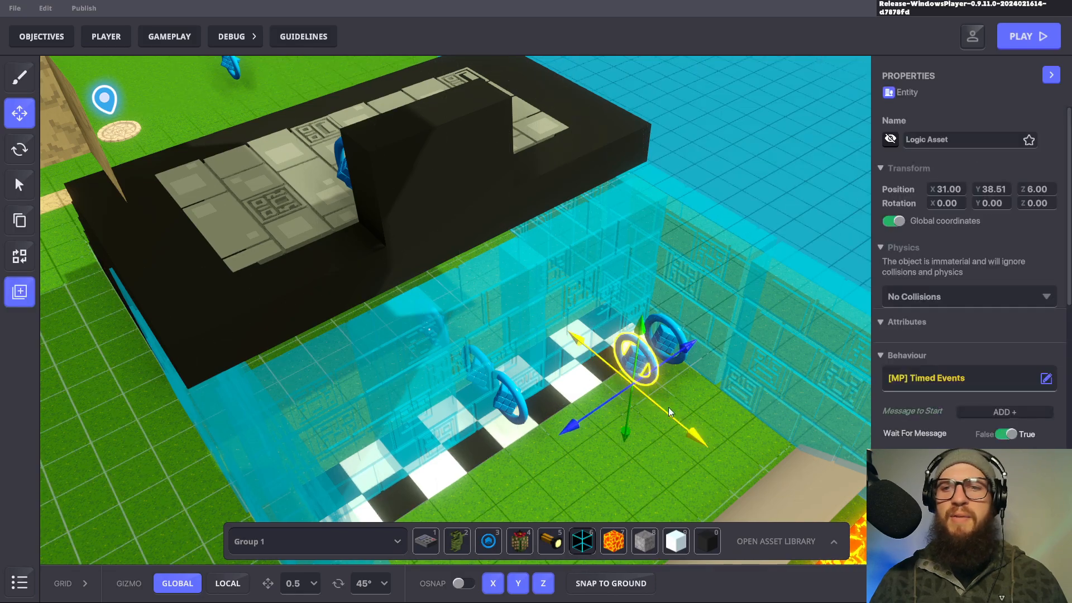
{"action": "left_click", "coordinate": [699, 423]}
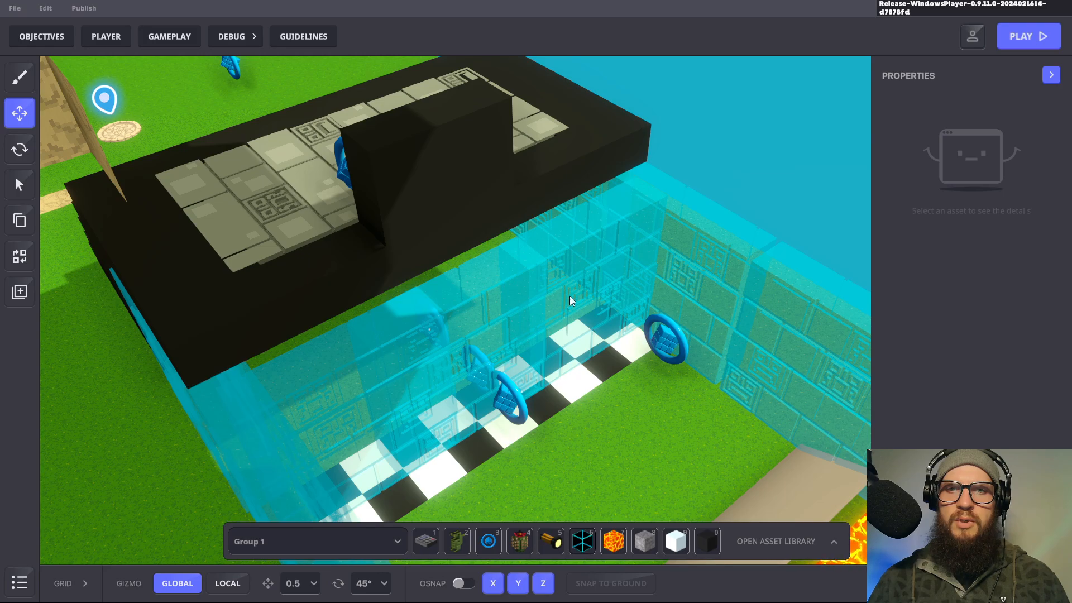
Step: Check the Actor Property Switcher asset, and examine the full logic settings of the Speaker asset on the grass across the start line
{"action": "left_click", "coordinate": [667, 342]}
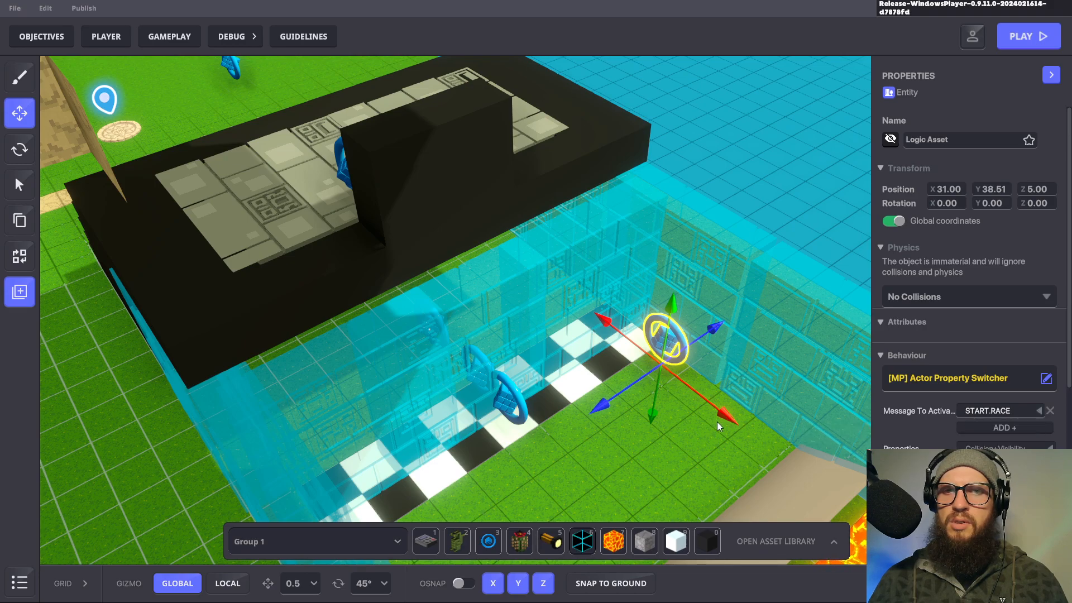
{"action": "left_click", "coordinate": [584, 427]}
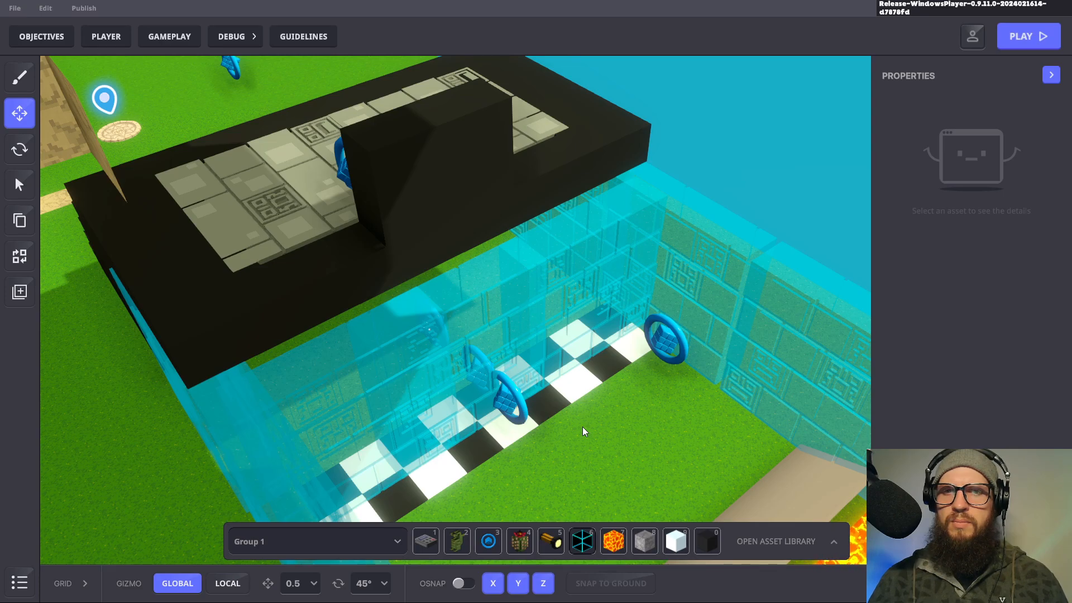
{"action": "key", "text": "a"}
{"action": "key", "text": "q"}
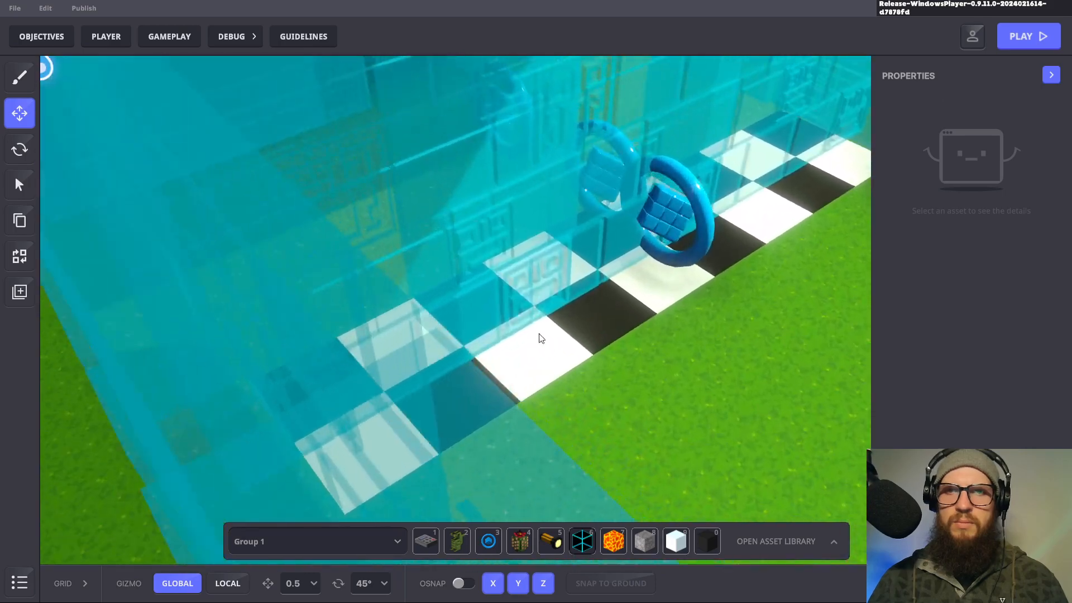
{"action": "key", "text": "w"}
{"action": "right_click_drag", "start_coordinate": [669, 384], "coordinate": [541, 402]}
{"action": "key", "text": "a"}
{"action": "key", "text": "s"}
{"action": "key", "text": "a"}
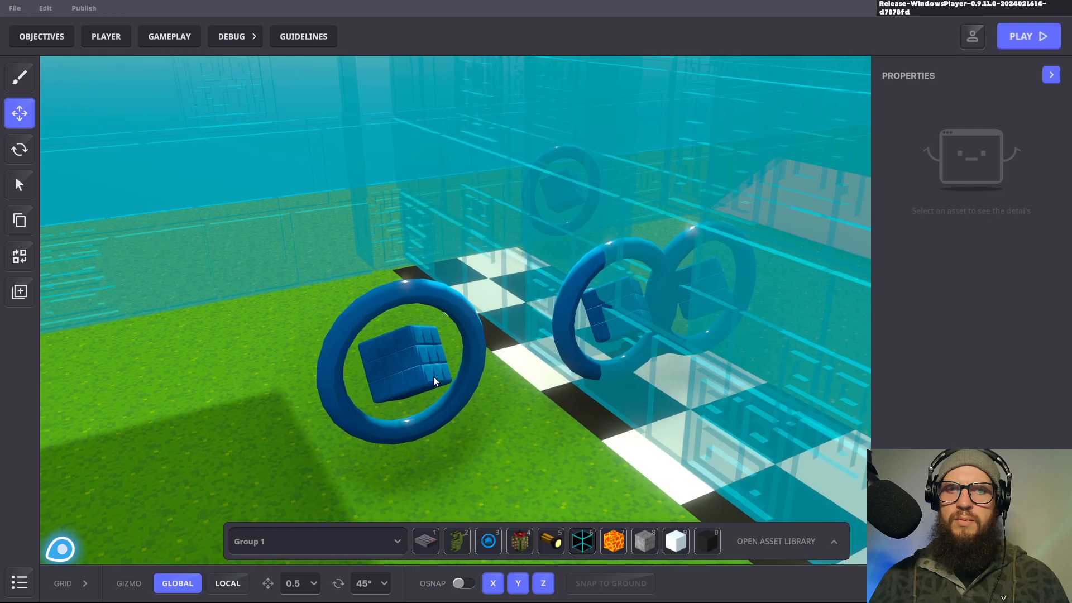
{"action": "left_click", "coordinate": [427, 375]}
{"action": "scroll", "coordinate": [983, 386], "scroll_direction": "down", "scroll_amount": 3}
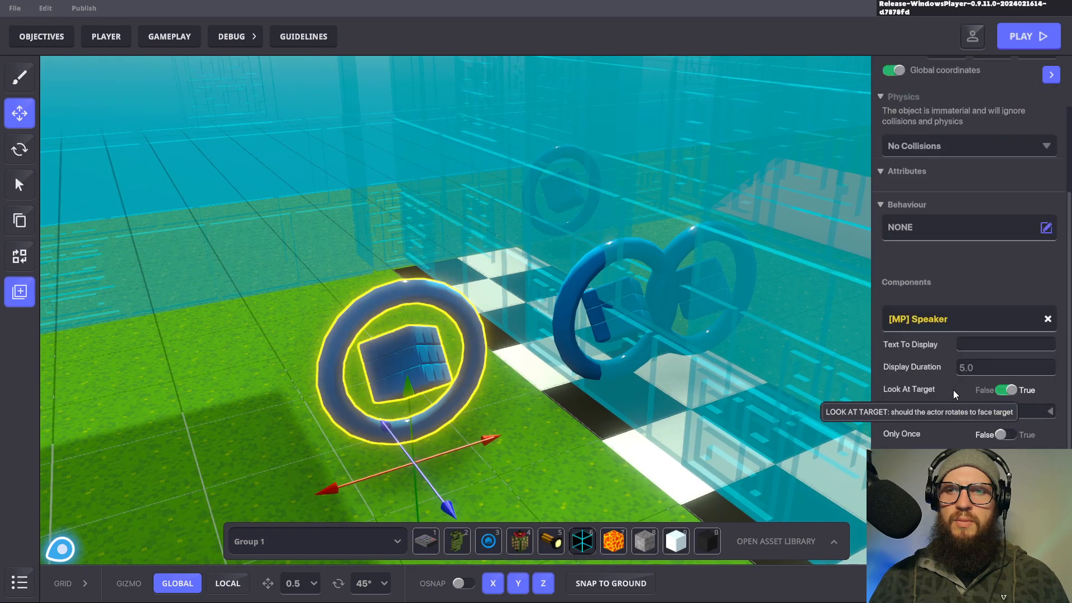
{"action": "left_click", "coordinate": [969, 469]}
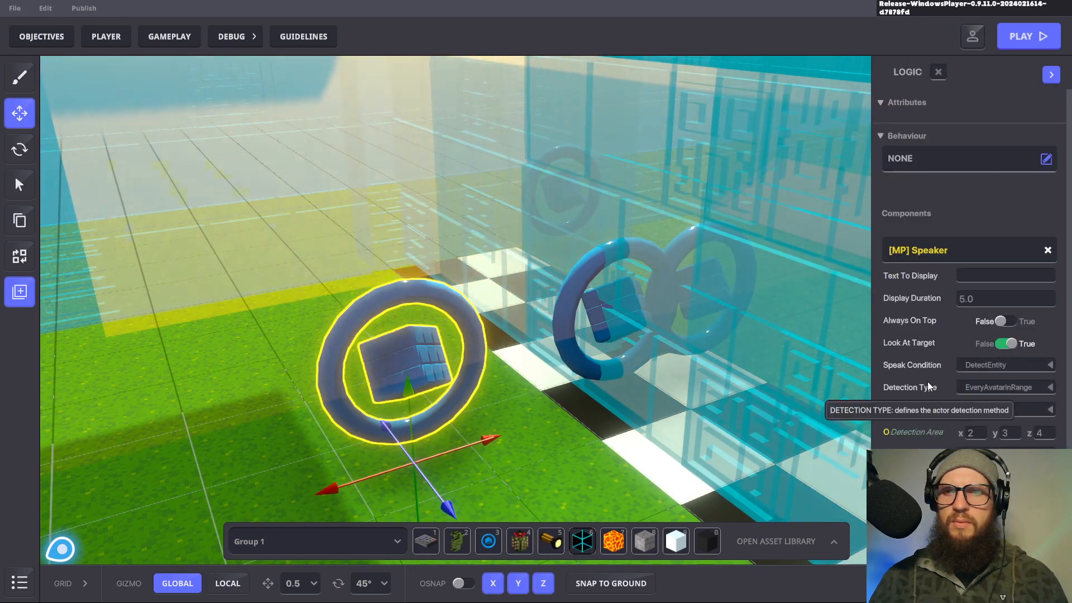
{"action": "scroll", "coordinate": [927, 385], "scroll_direction": "down", "scroll_amount": 1}
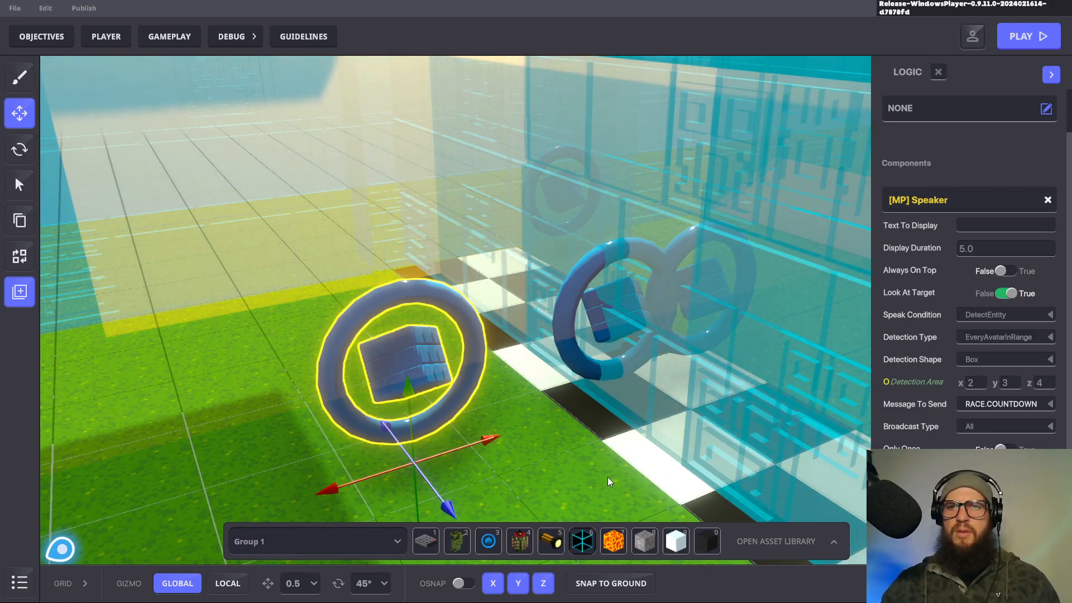
Step: Compare the neighbouring logic asset on the start line and reopen the full logic settings of the Speaker asset on the grass
{"action": "left_click", "coordinate": [569, 483]}
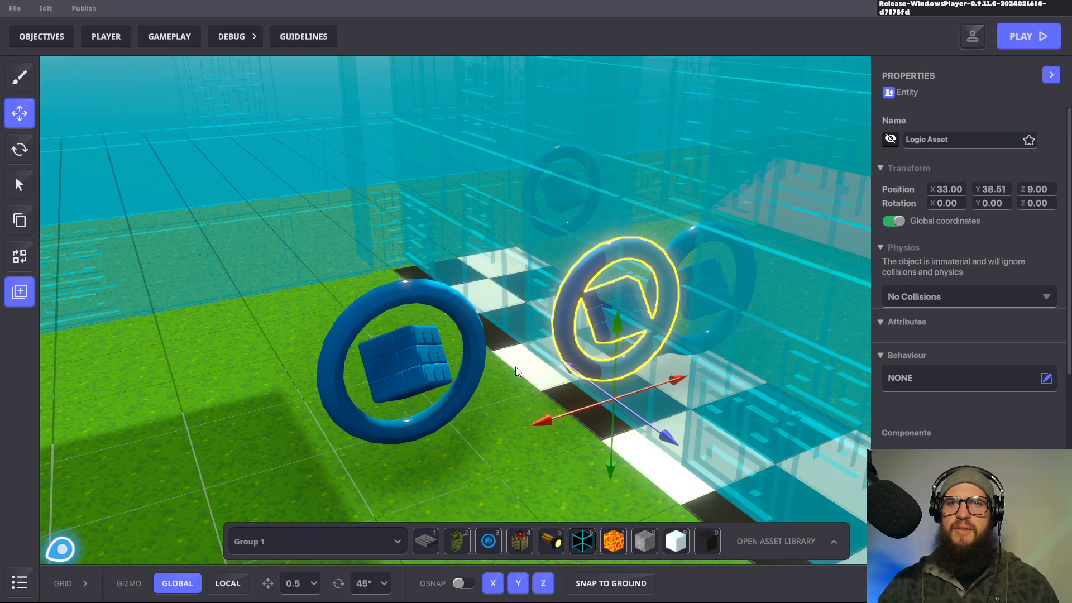
{"action": "left_click", "coordinate": [481, 477]}
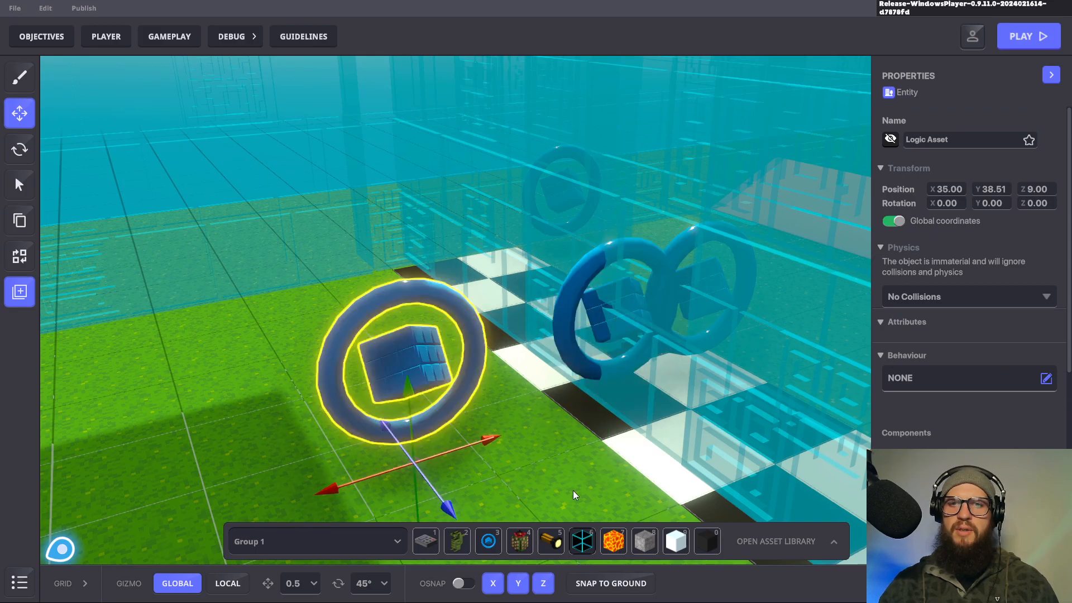
{"action": "left_click", "coordinate": [587, 490]}
{"action": "left_click", "coordinate": [515, 498]}
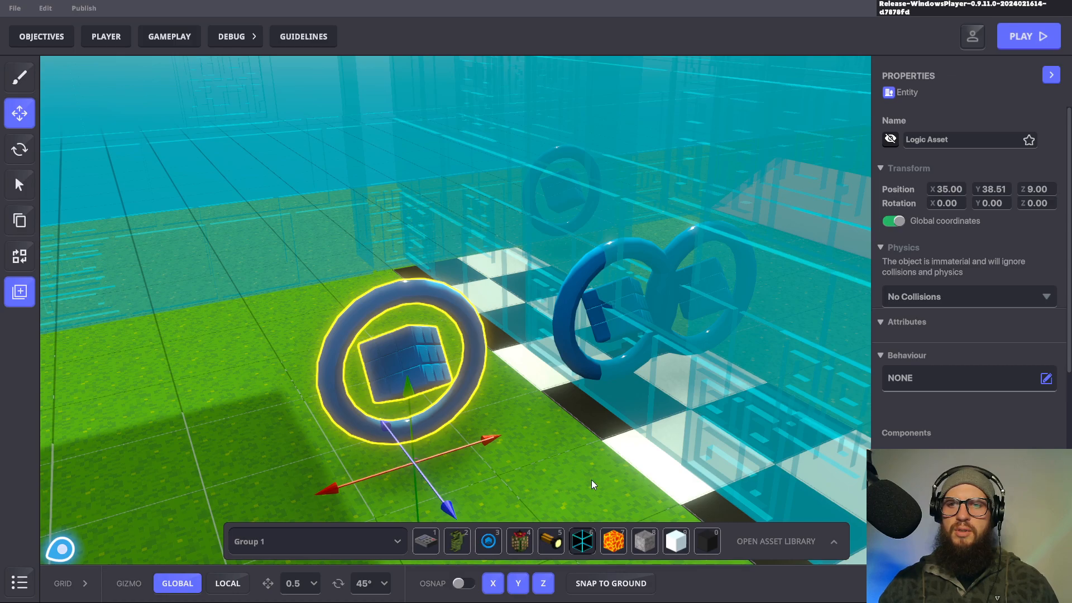
{"action": "scroll", "coordinate": [987, 445], "scroll_direction": "down", "scroll_amount": 3}
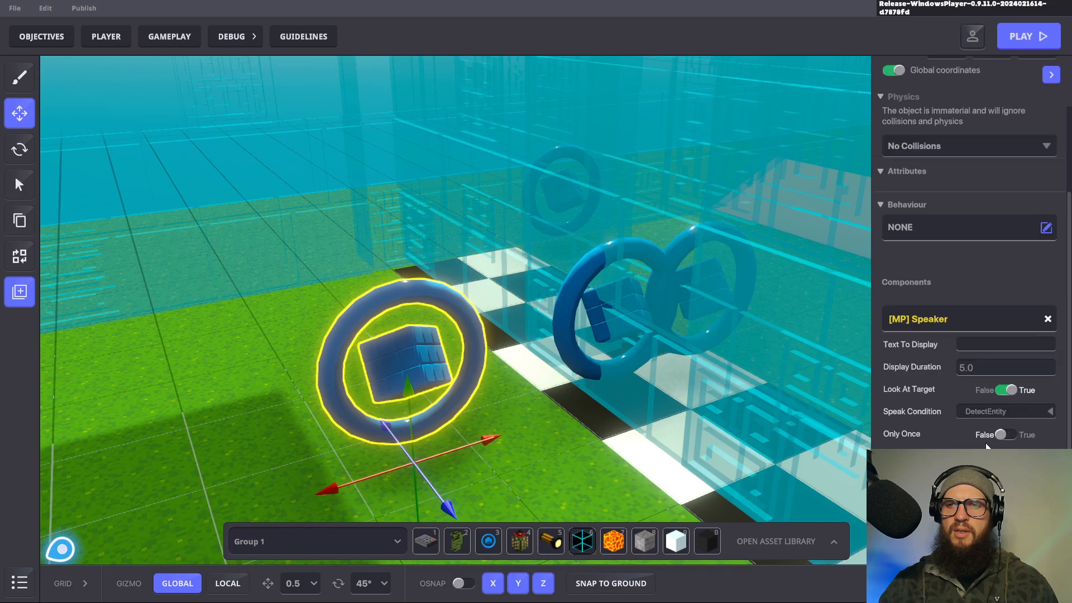
{"action": "left_click", "coordinate": [977, 469]}
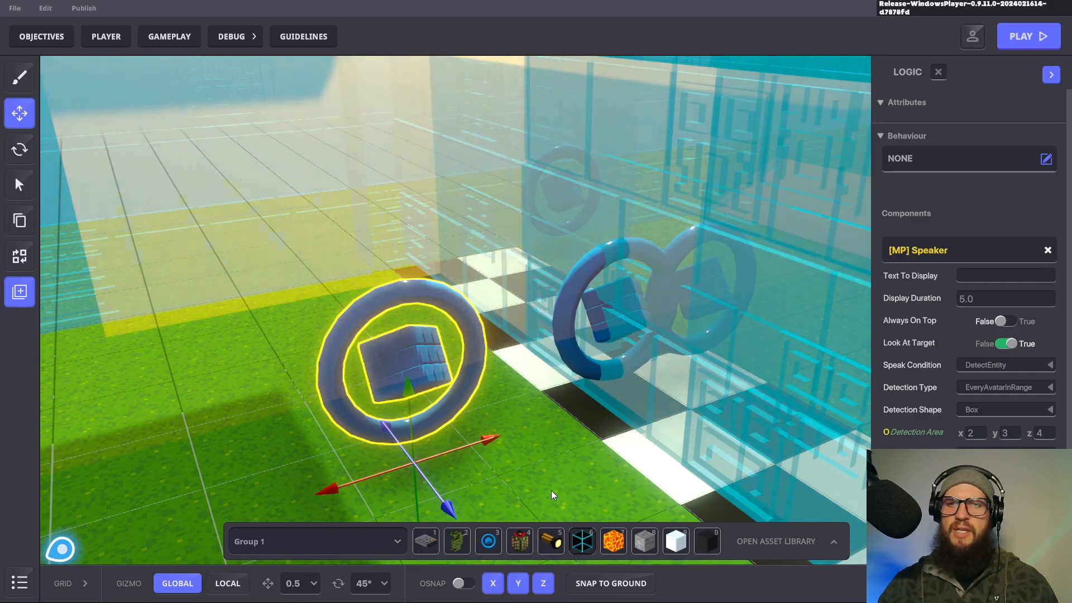
Step: Close the Speaker's full logic settings and check the Timed Events settings of the logic asset on the start platform
{"action": "key", "text": "Escape"}
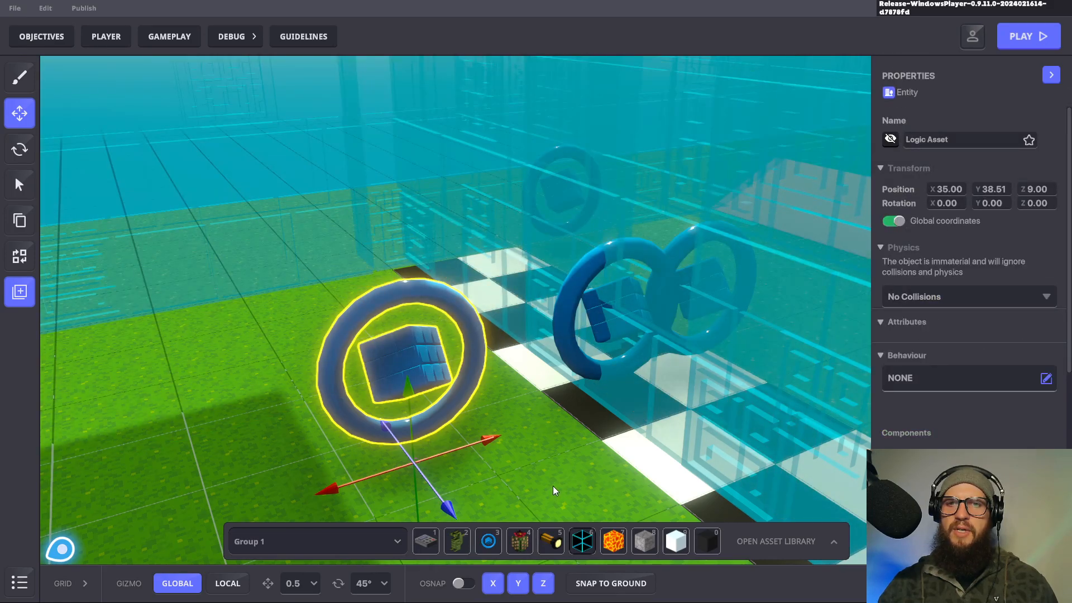
{"action": "mouse_move", "coordinate": [573, 444]}
{"action": "right_mouse_down"}
{"action": "mouse_move", "coordinate": [570, 481]}
{"action": "mouse_move", "coordinate": [580, 457]}
{"action": "right_mouse_up"}
{"action": "scroll", "coordinate": [575, 474], "scroll_direction": "down", "scroll_amount": 3}
{"action": "left_click", "coordinate": [432, 383]}
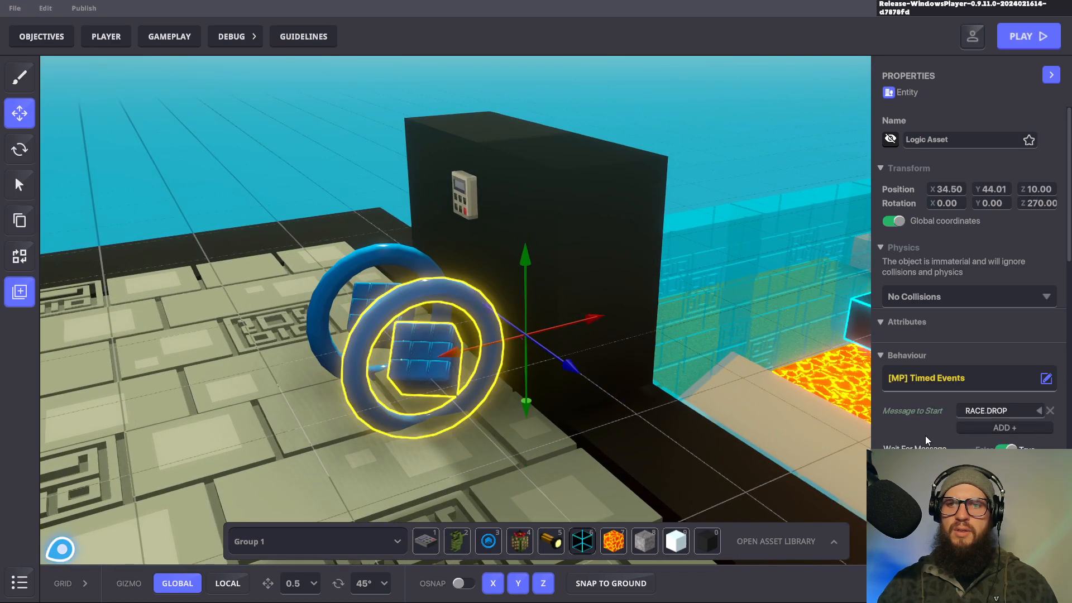
{"action": "scroll", "coordinate": [925, 435], "scroll_direction": "down", "scroll_amount": 1}
{"action": "scroll", "coordinate": [925, 435], "scroll_direction": "down", "scroll_amount": 3}
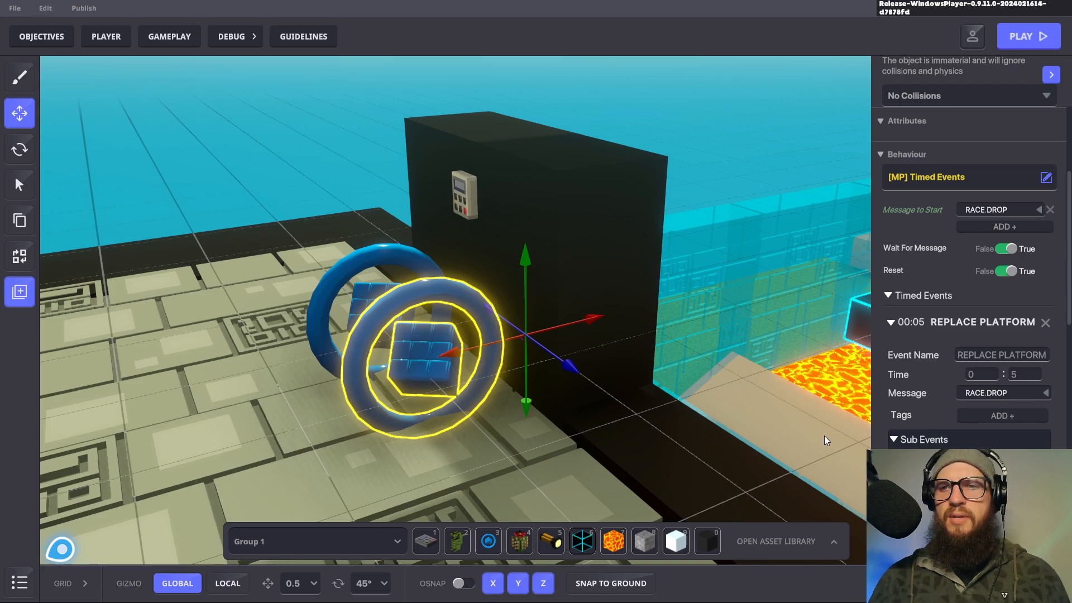
Step: Examine the start line area below the platform, and review the Timed Events asset's Replace Wall event
{"action": "right_click_drag", "start_coordinate": [792, 431], "coordinate": [512, 352]}
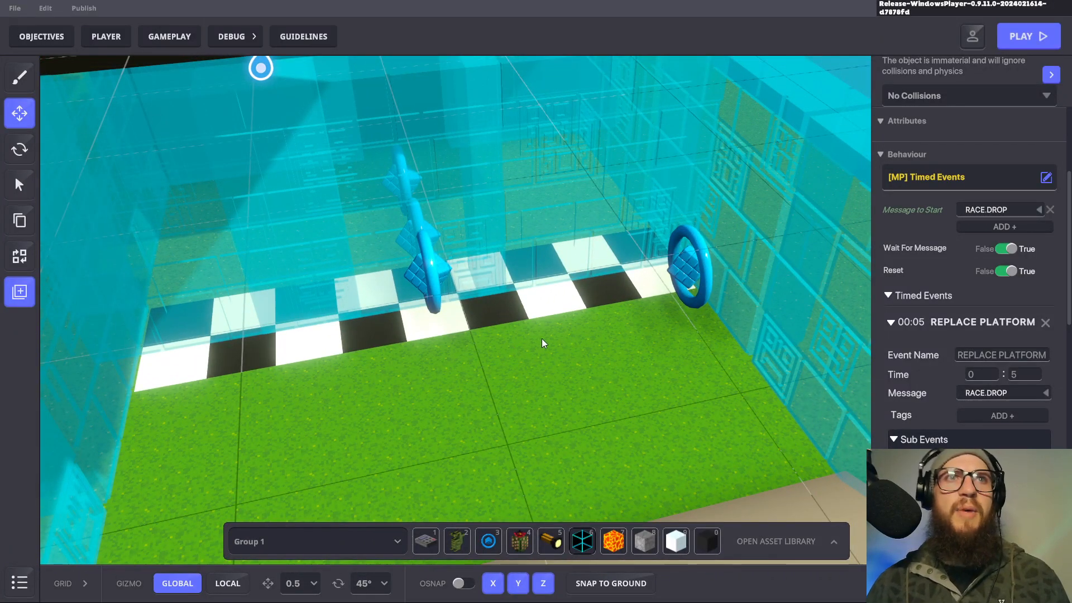
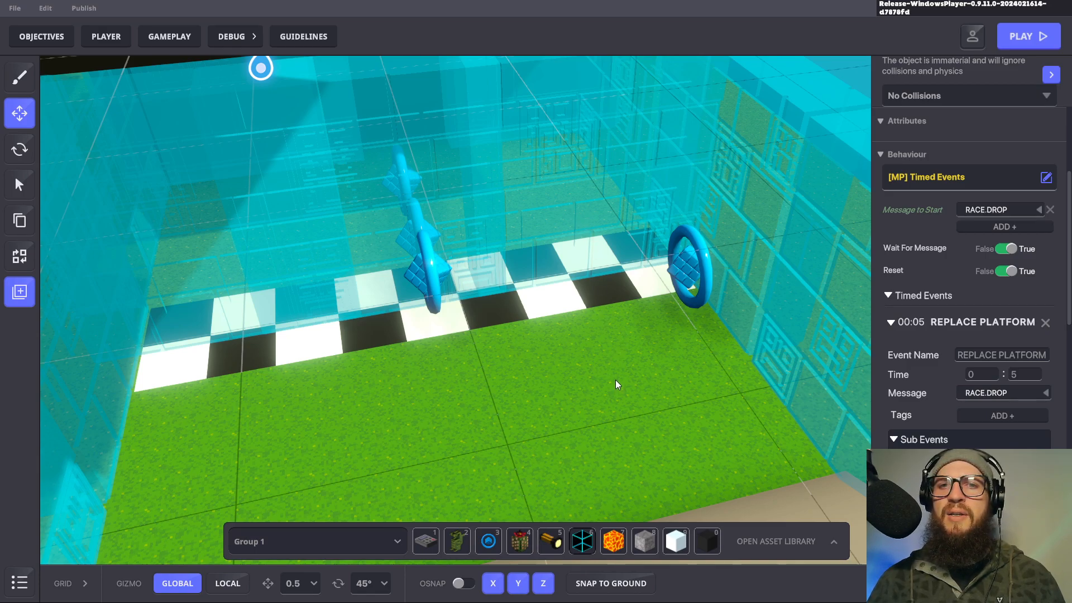
{"action": "right_click_drag", "start_coordinate": [594, 393], "coordinate": [578, 387]}
{"action": "mouse_move", "coordinate": [587, 378]}
{"action": "middle_mouse_down"}
{"action": "mouse_move", "coordinate": [582, 408]}
{"action": "mouse_move", "coordinate": [581, 379]}
{"action": "middle_mouse_up"}
{"action": "scroll", "coordinate": [582, 412], "scroll_direction": "down", "scroll_amount": 1}
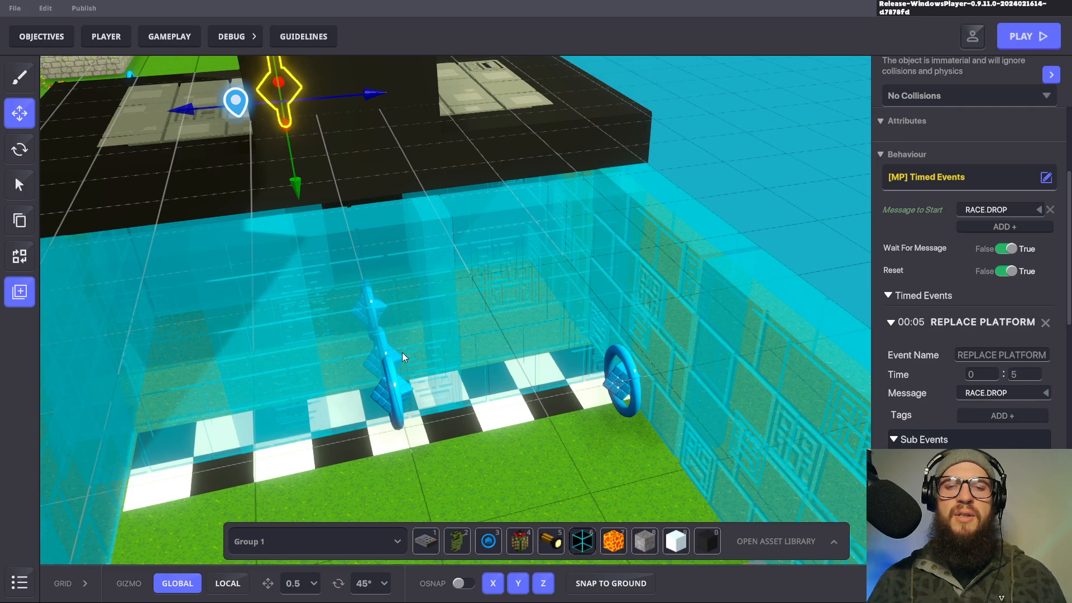
{"action": "middle_click_drag", "start_coordinate": [387, 339], "coordinate": [368, 371]}
{"action": "right_click_drag", "start_coordinate": [259, 362], "coordinate": [444, 379]}
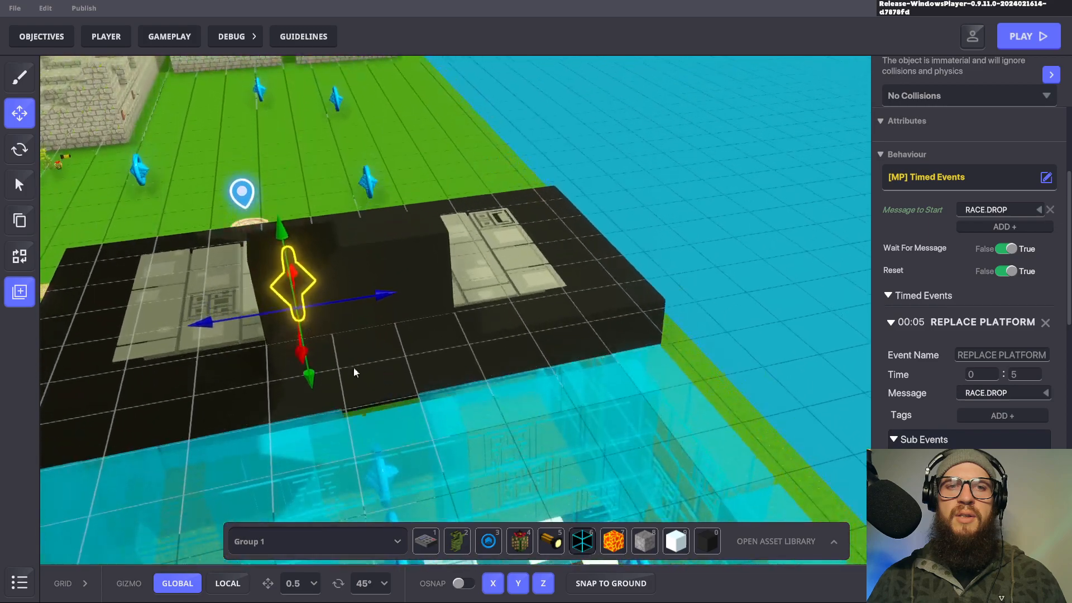
{"action": "middle_click_drag", "start_coordinate": [444, 383], "coordinate": [478, 375]}
{"action": "scroll", "coordinate": [479, 376], "scroll_direction": "down", "scroll_amount": 2}
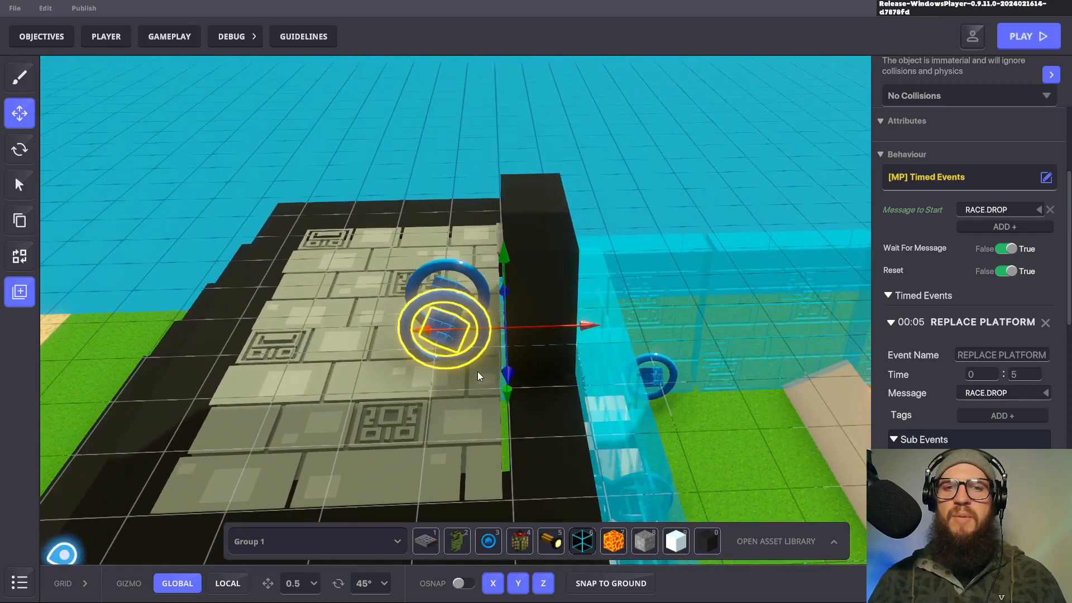
{"action": "scroll", "coordinate": [1061, 319], "scroll_direction": "down", "scroll_amount": 6}
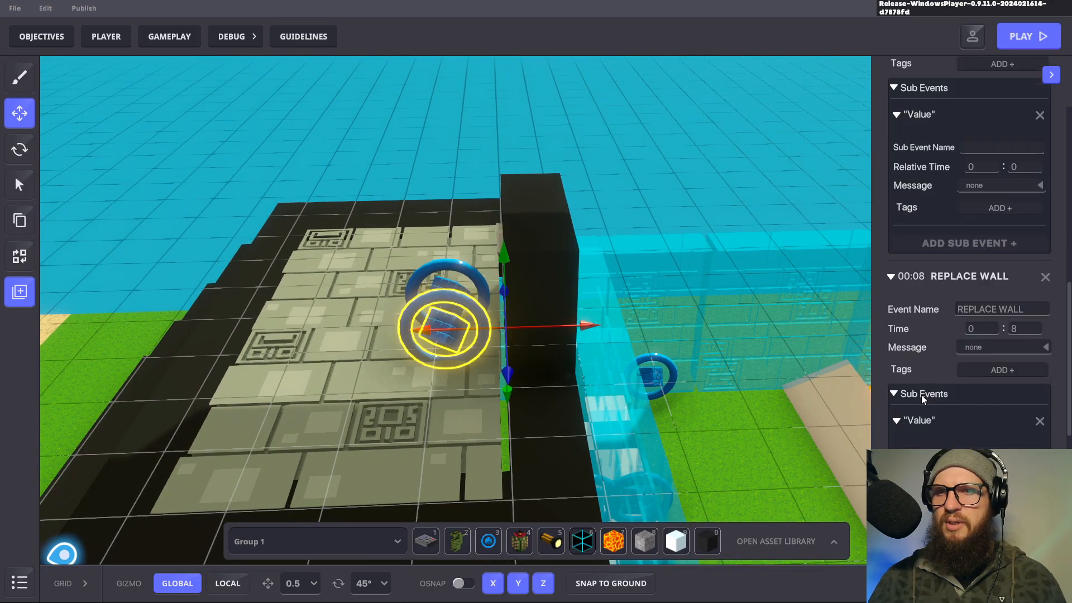
{"action": "scroll", "coordinate": [1004, 335], "scroll_direction": "down", "scroll_amount": 1}
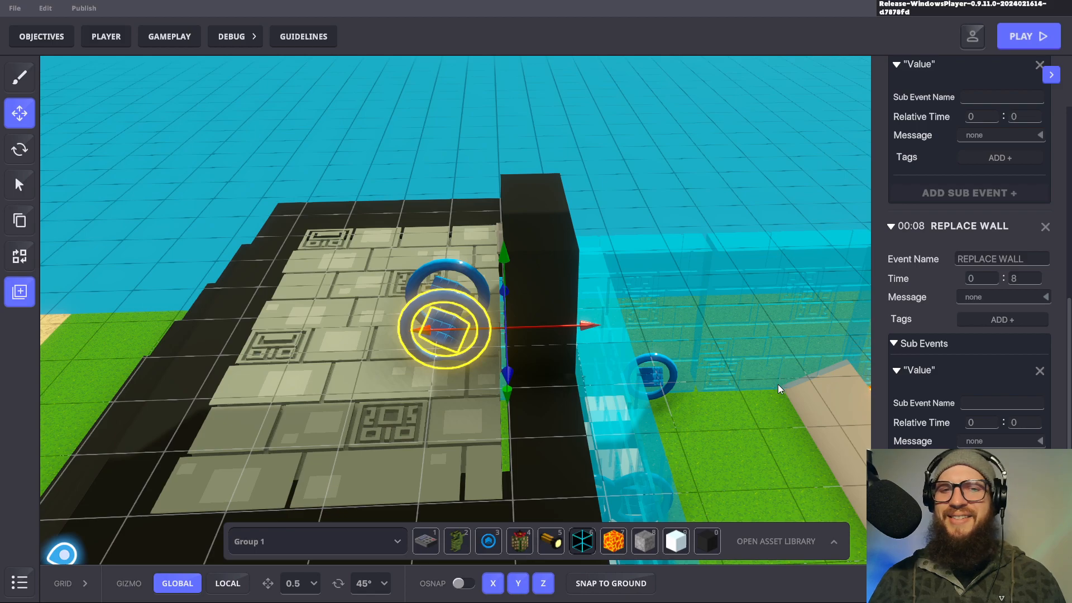
{"action": "mouse_move", "coordinate": [778, 381]}
{"action": "middle_mouse_down"}
{"action": "mouse_move", "coordinate": [769, 359]}
{"action": "mouse_move", "coordinate": [769, 384]}
{"action": "middle_mouse_up"}
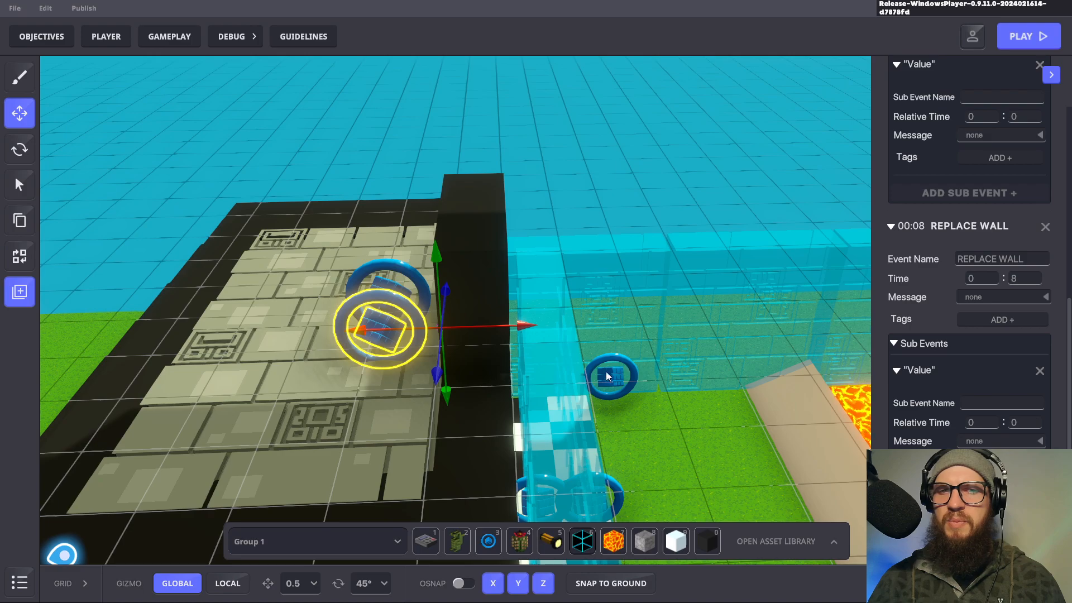
{"action": "middle_click_drag", "start_coordinate": [678, 377], "coordinate": [658, 373]}
{"action": "left_click_drag", "start_coordinate": [641, 357], "coordinate": [592, 352], "text": "alt"}
{"action": "mouse_move", "coordinate": [684, 391]}
{"action": "middle_mouse_down"}
{"action": "mouse_move", "coordinate": [667, 371]}
{"action": "mouse_move", "coordinate": [675, 385]}
{"action": "middle_mouse_up"}
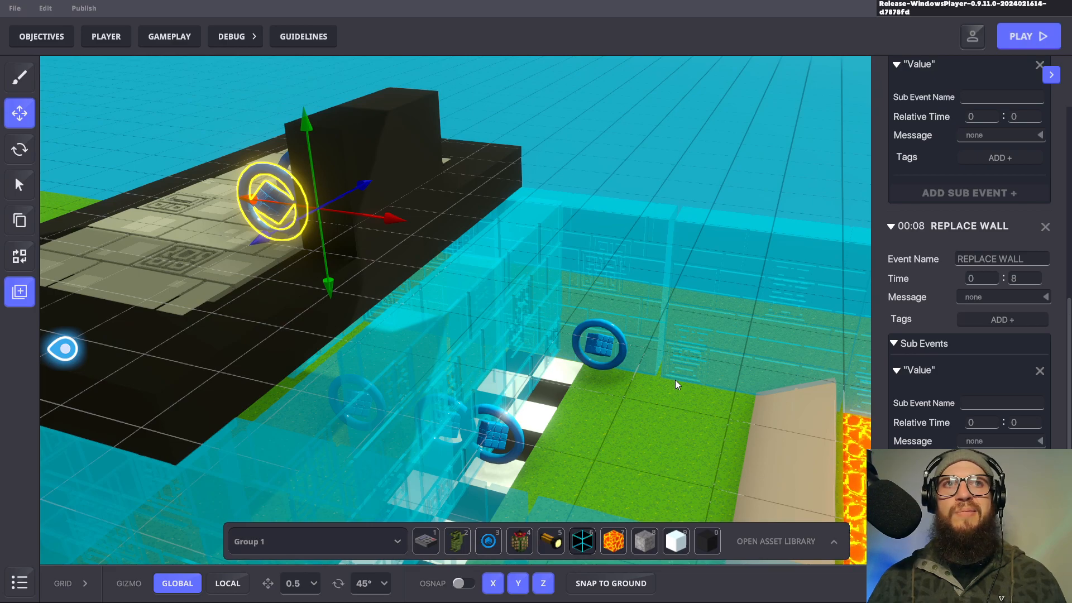
{"action": "middle_click_drag", "start_coordinate": [676, 384], "coordinate": [675, 388]}
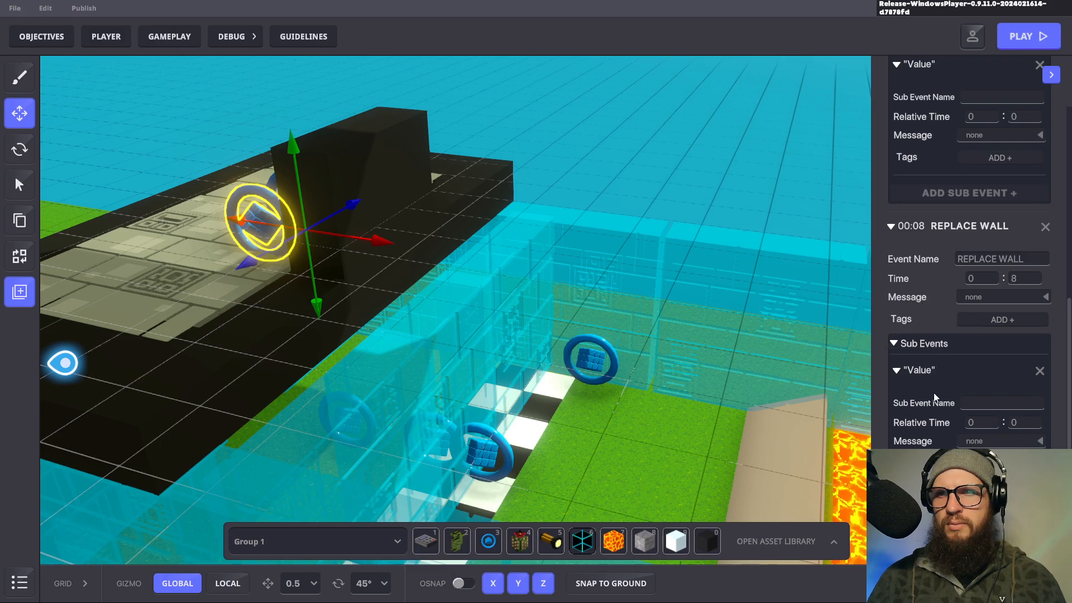
Step: Compare the times, messages and sub events of the Replace Platform and Replace Wall events on the Timed Events asset
{"action": "scroll", "coordinate": [938, 391], "scroll_direction": "up", "scroll_amount": 5}
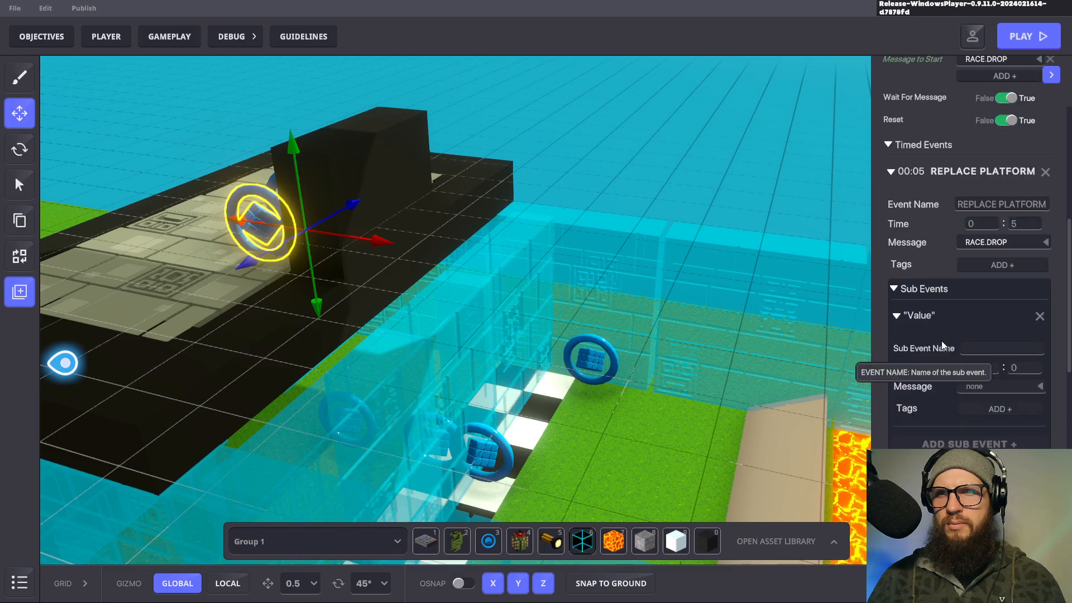
{"action": "scroll", "coordinate": [943, 357], "scroll_direction": "down", "scroll_amount": 1}
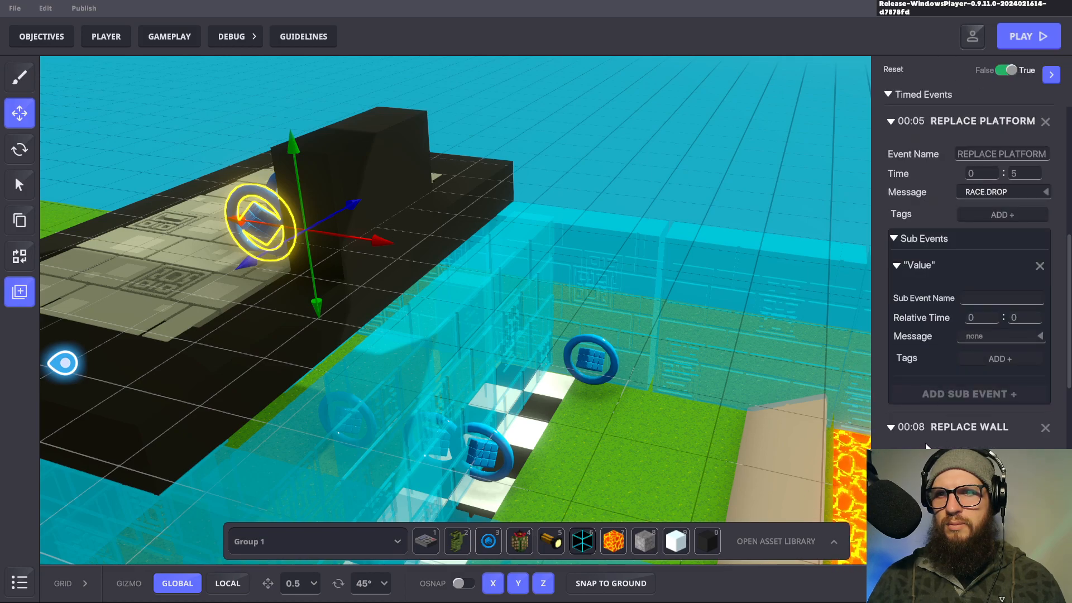
{"action": "scroll", "coordinate": [927, 445], "scroll_direction": "down", "scroll_amount": 2}
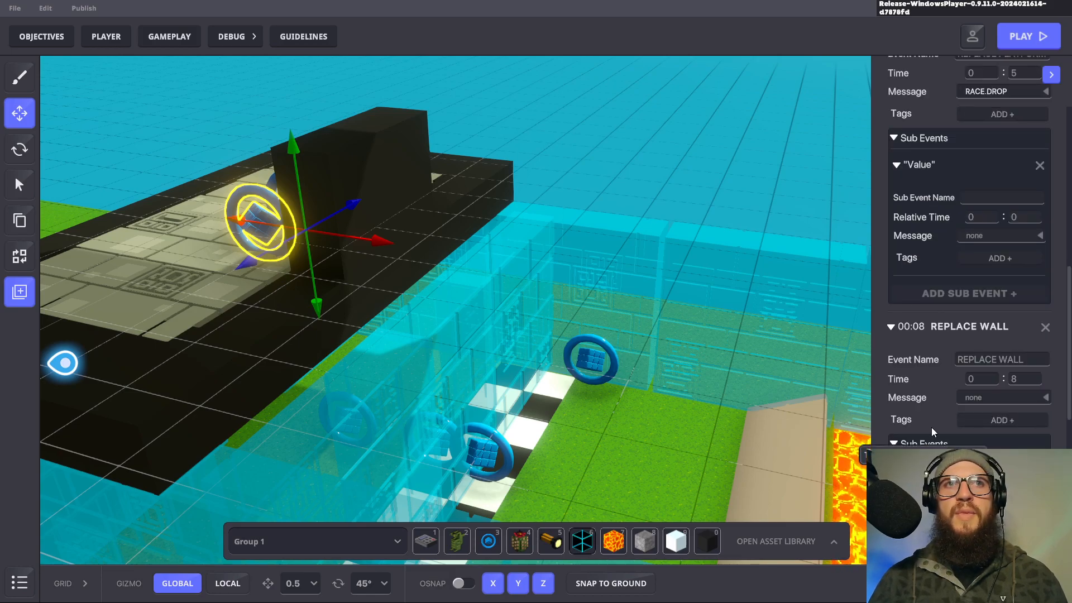
{"action": "scroll", "coordinate": [952, 399], "scroll_direction": "down", "scroll_amount": 6}
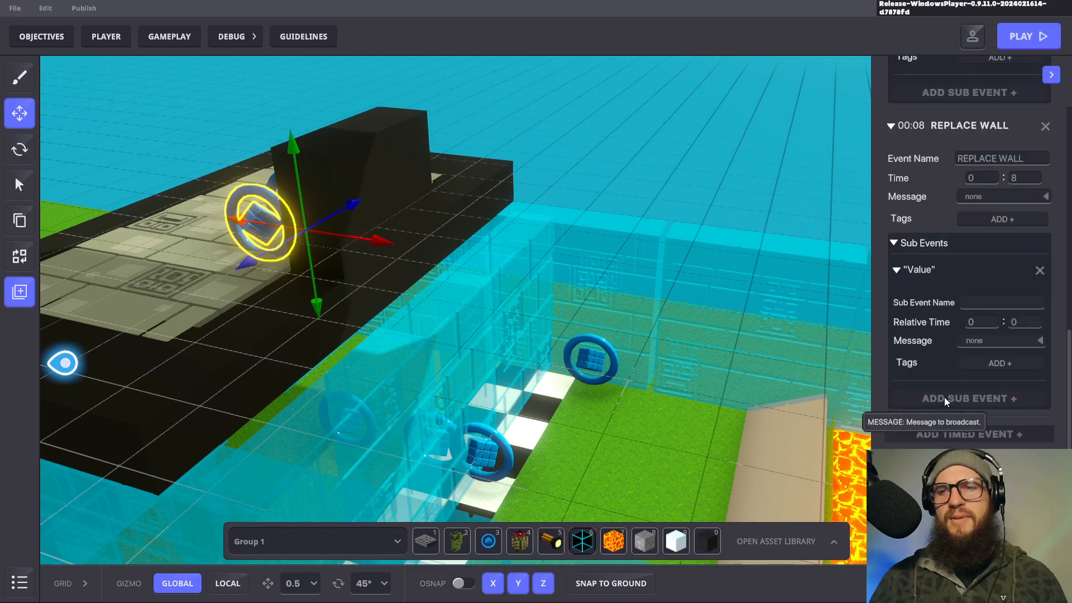
{"action": "scroll", "coordinate": [953, 402], "scroll_direction": "up", "scroll_amount": 6}
{"action": "scroll", "coordinate": [952, 402], "scroll_direction": "up", "scroll_amount": 7}
{"action": "scroll", "coordinate": [943, 416], "scroll_direction": "down", "scroll_amount": 6}
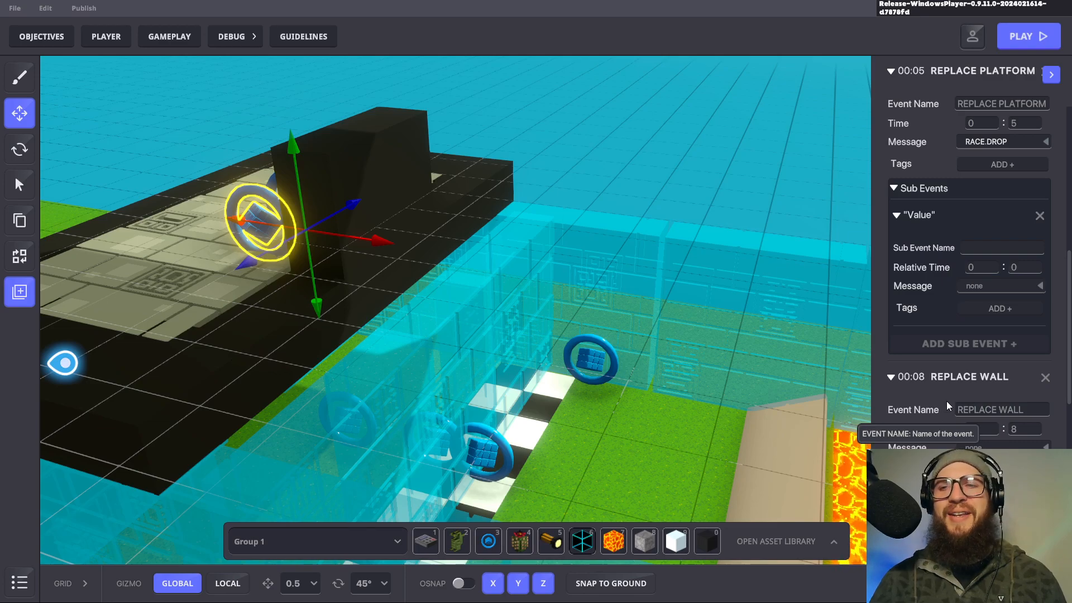
{"action": "scroll", "coordinate": [948, 423], "scroll_direction": "down", "scroll_amount": 3}
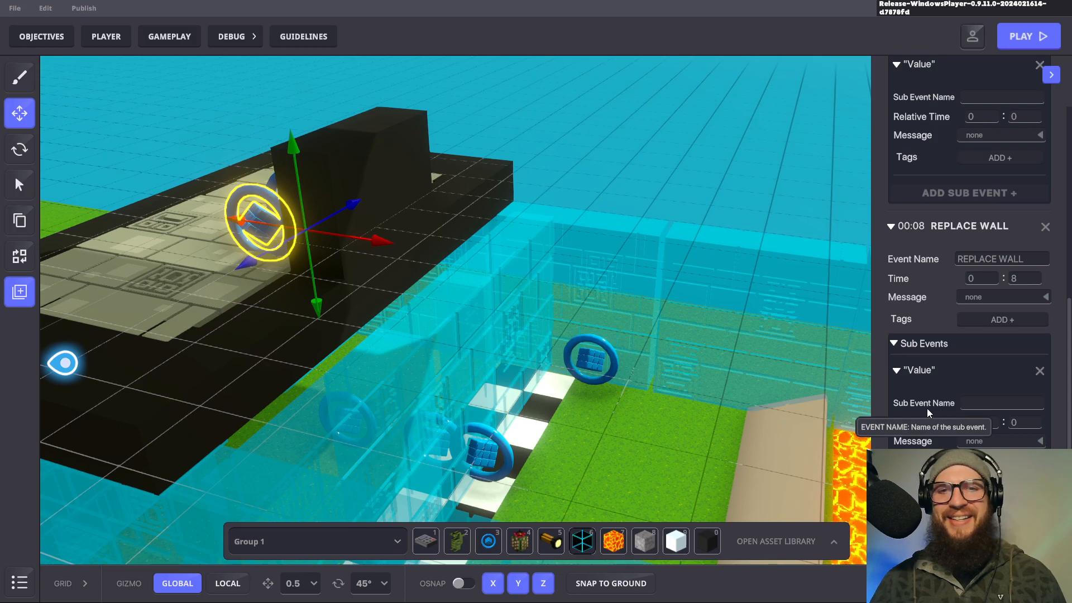
{"action": "key", "text": "e"}
{"action": "key", "text": "s"}
{"action": "key", "text": "a"}
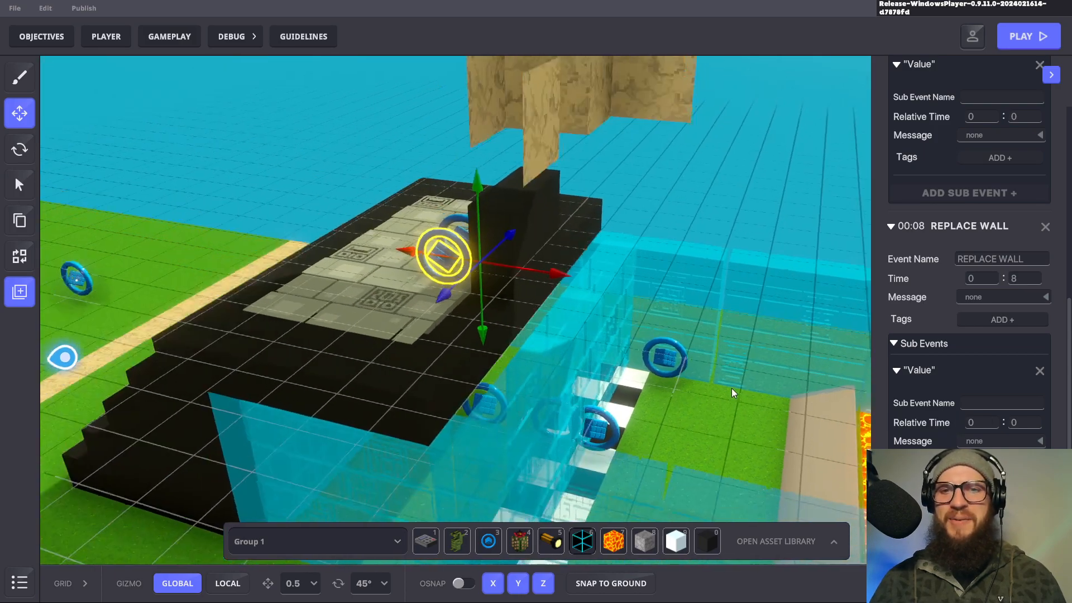
{"action": "key", "text": "d"}
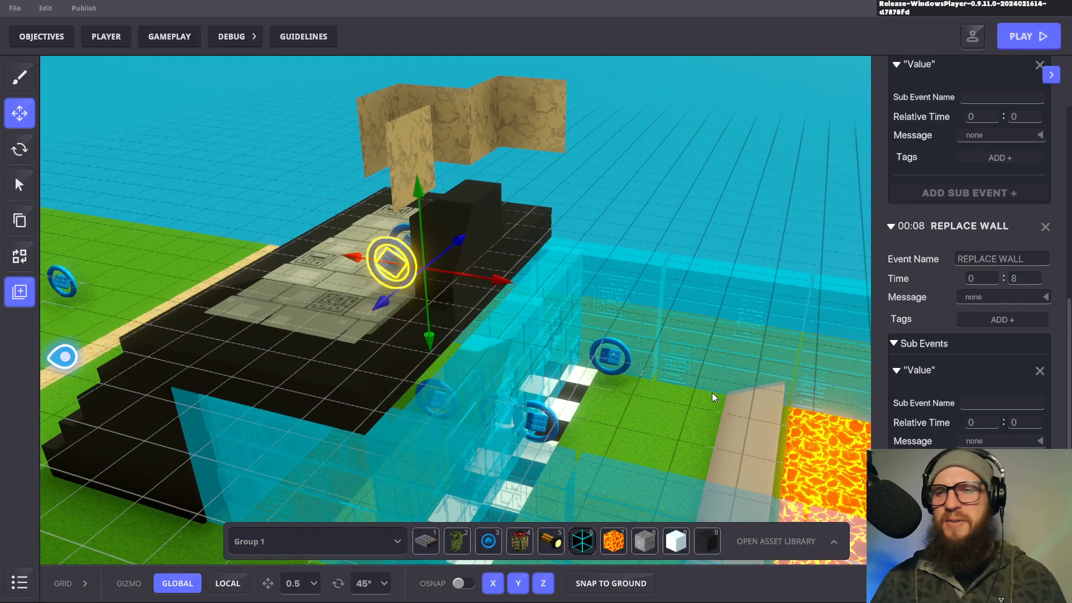
{"action": "middle_click_drag", "start_coordinate": [732, 386], "coordinate": [722, 376]}
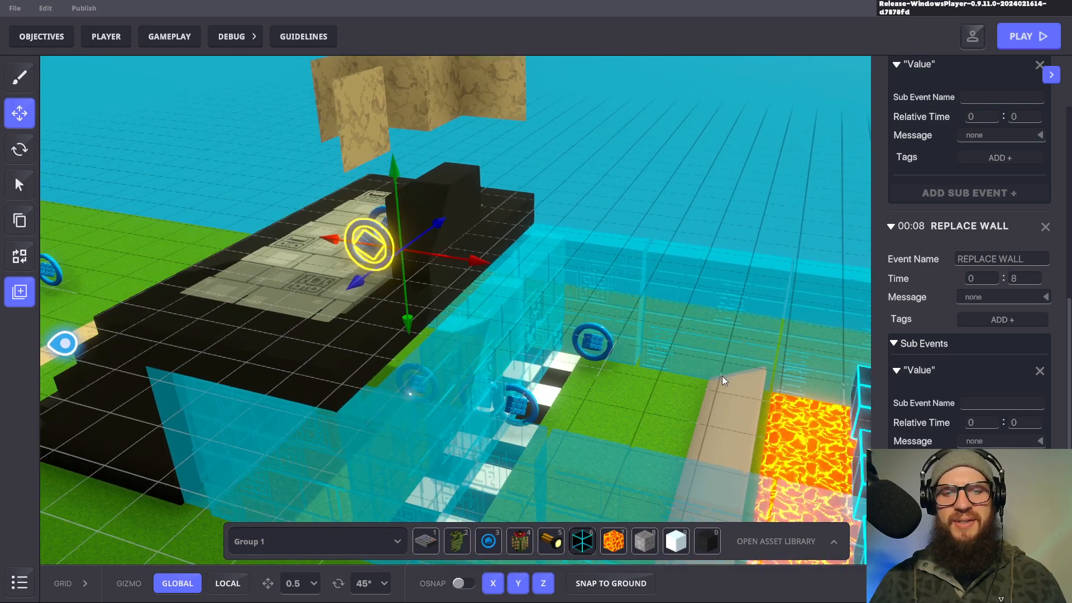
Step: Start a playtest and run up the black steps onto the stone platform to trigger the race
{"action": "key", "text": "ctrl+p"}
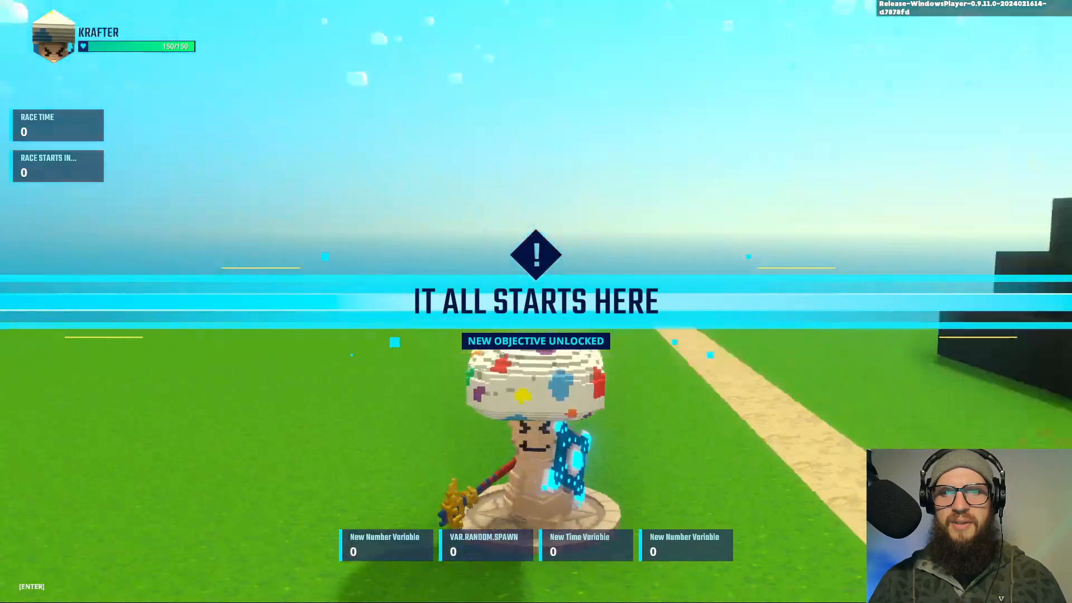
{"action": "key", "text": "w"}
{"action": "key", "text": "space"}
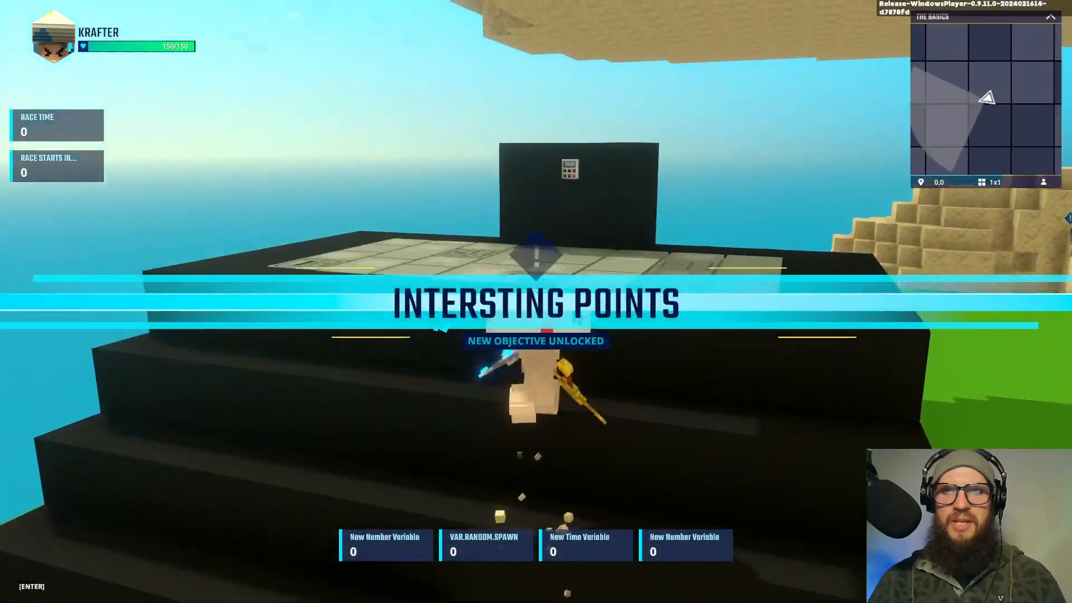
{"action": "key", "text": "w"}
{"action": "key", "text": "space"}
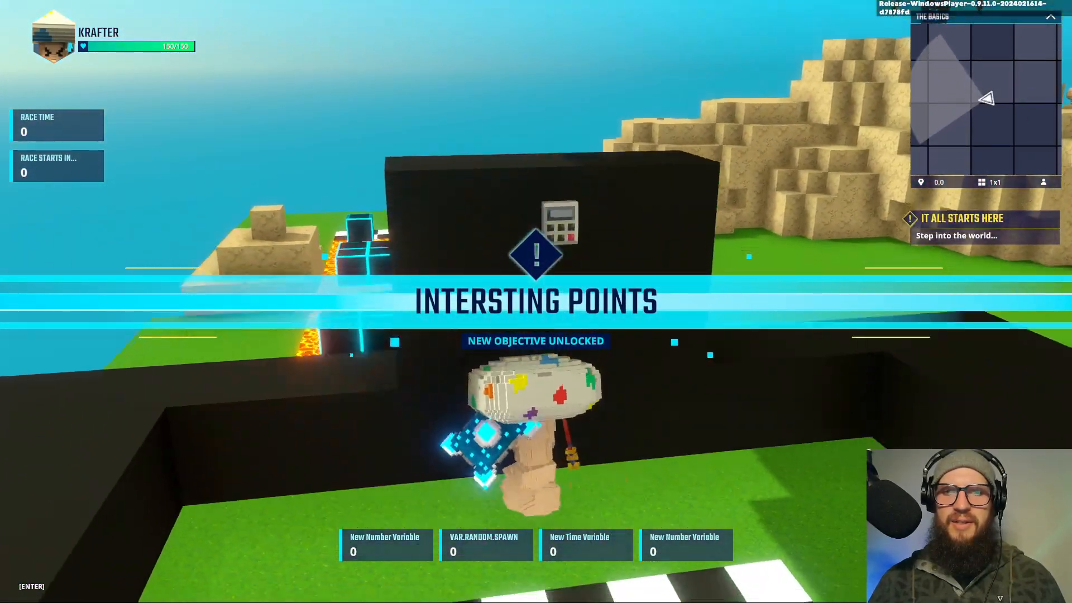
Step: Run over the start line and jump across the lava blocks towards the finish line to test the race timer
{"action": "key", "text": "w"}
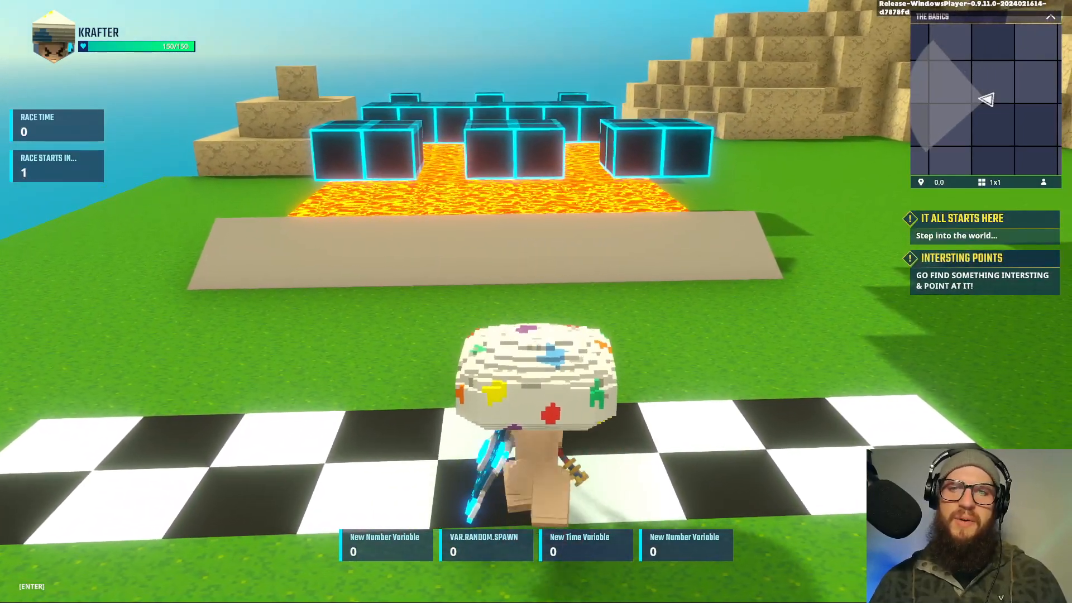
{"action": "key", "text": "w"}
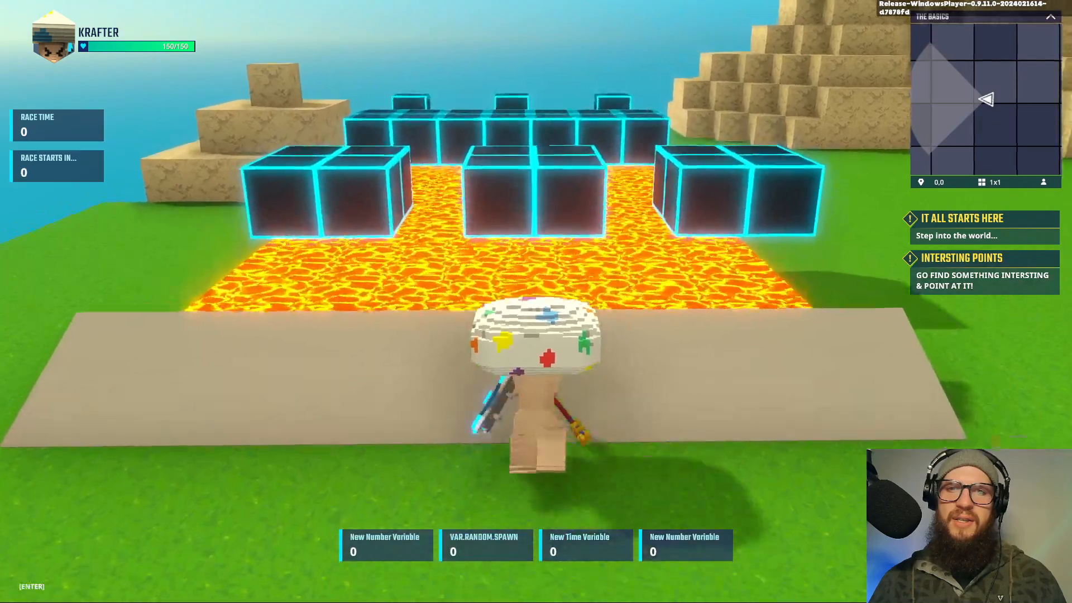
{"action": "key", "text": "space"}
{"action": "key", "text": "s"}
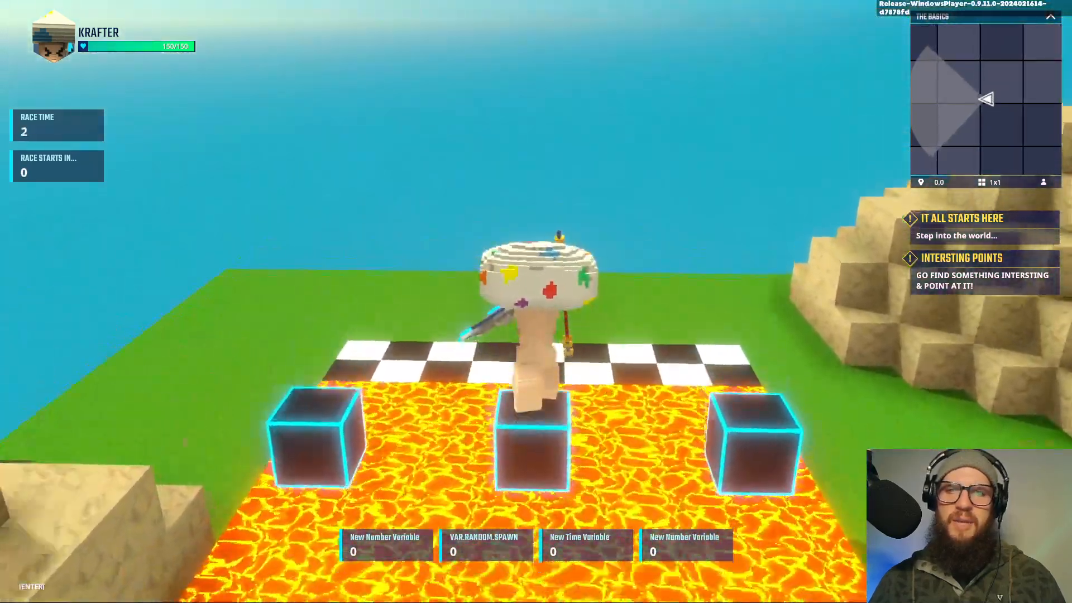
Step: Run back around the black structure and climb onto the stone platform again to retrigger the race
{"action": "key", "text": "s"}
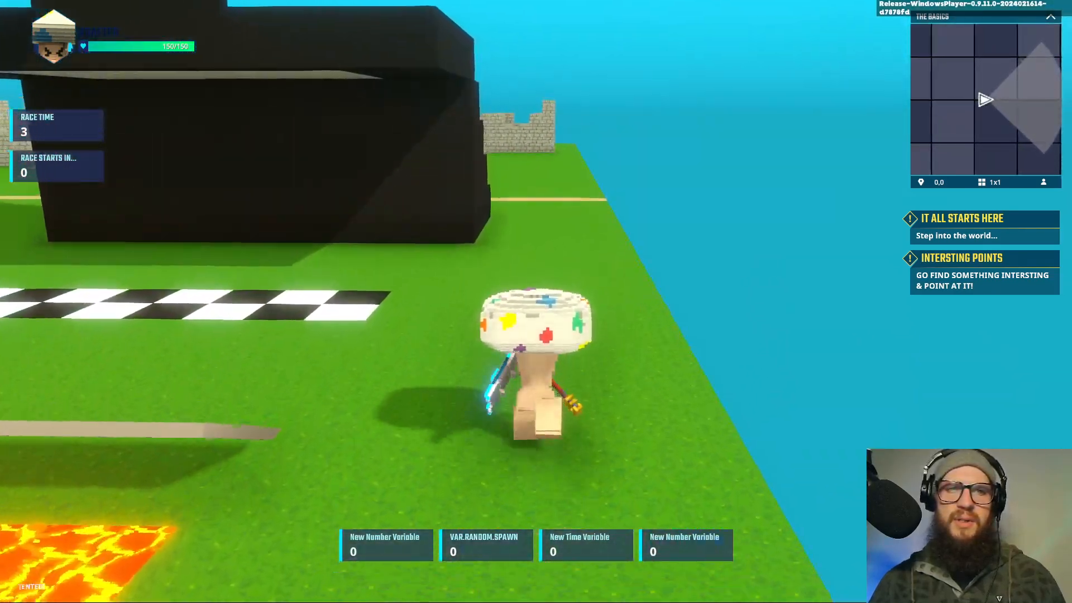
{"action": "key", "text": "w"}
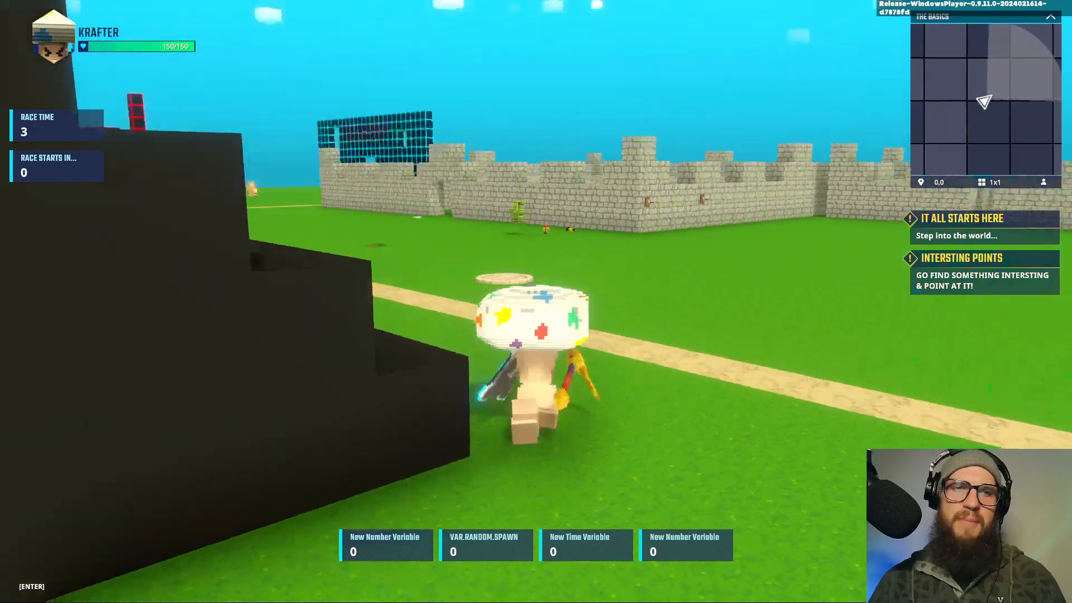
{"action": "key", "text": "space"}
{"action": "key", "text": "space"}
{"action": "key", "text": "w"}
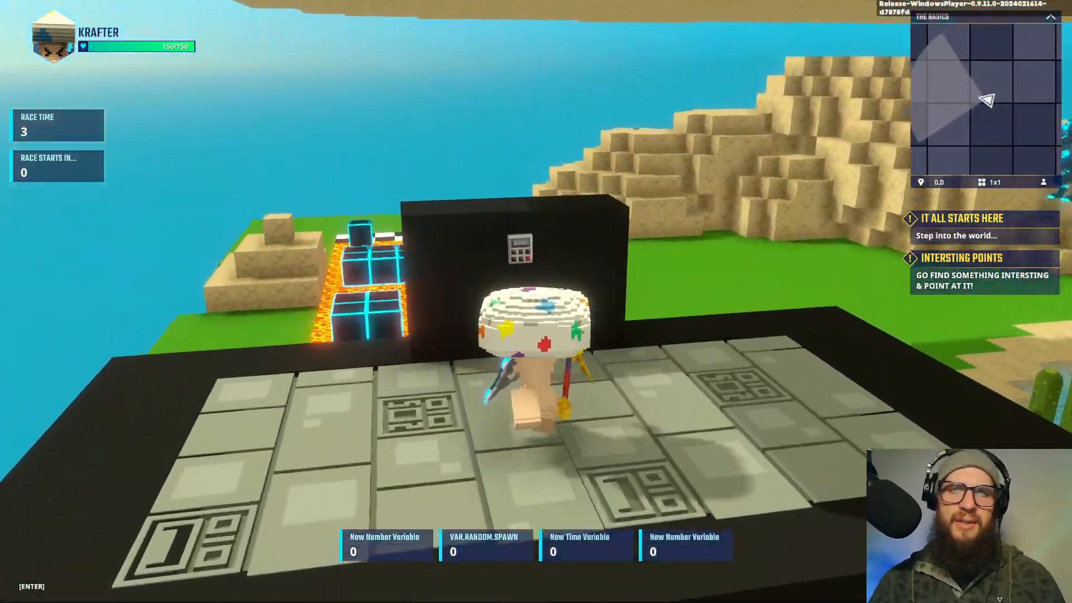
Step: Run through the second race's start area and return to the start line to test the replaced wall
{"action": "key", "text": "a"}
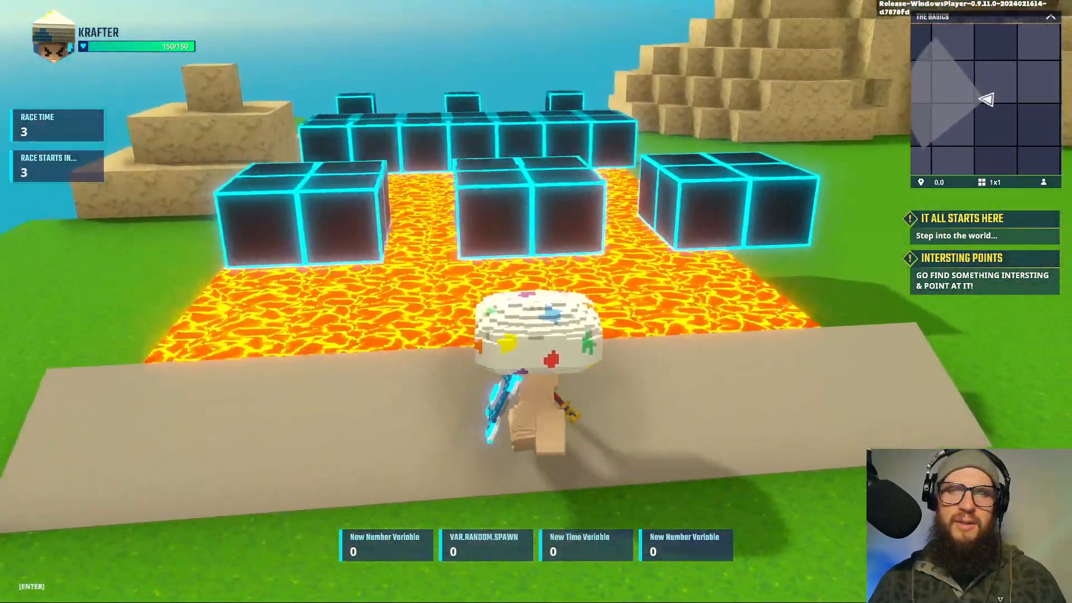
{"action": "key", "text": "d"}
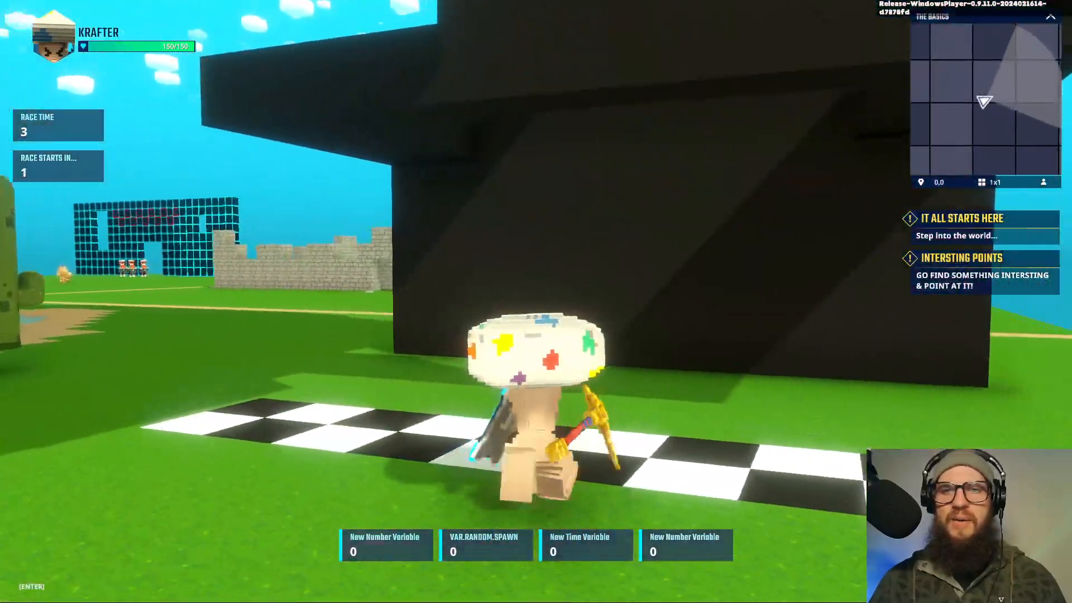
{"action": "key", "text": "s"}
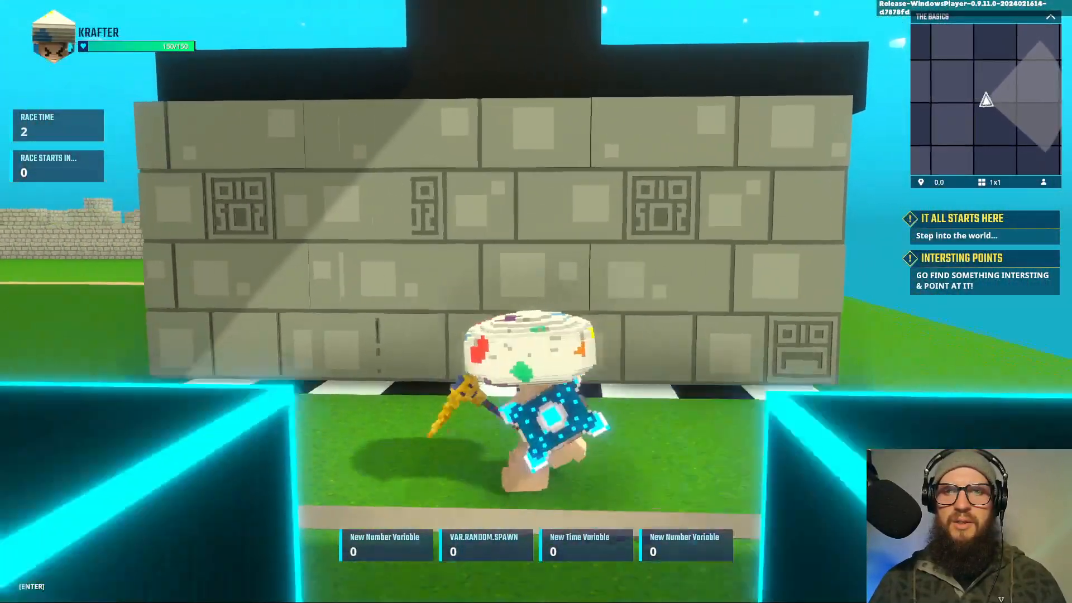
{"action": "key", "text": "w"}
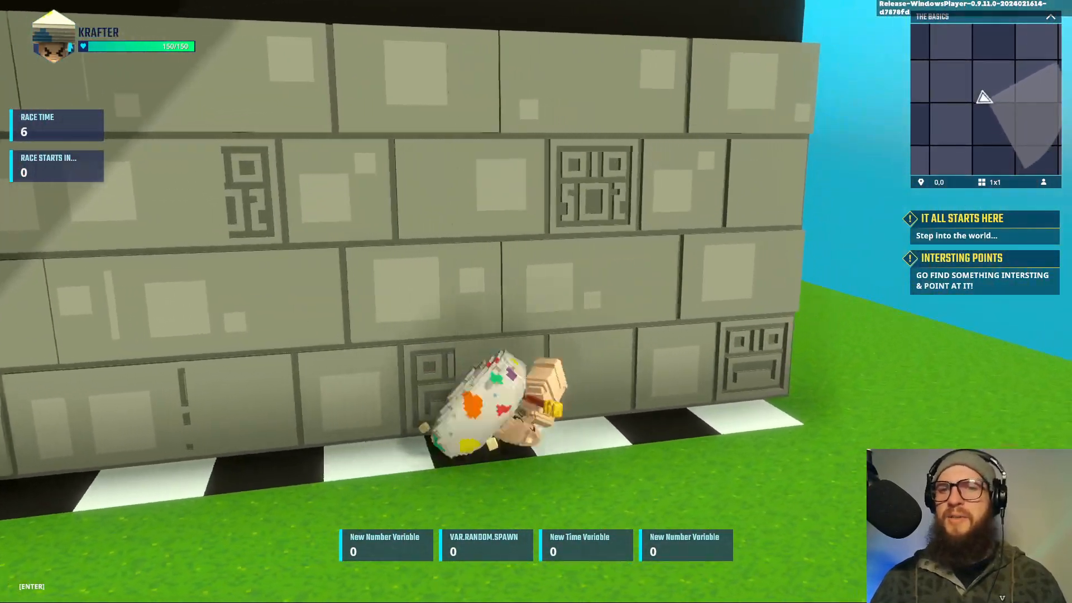
Step: Run repeatedly against the stone wall at the start line to test that it blocks the way back
{"action": "key", "text": "w"}
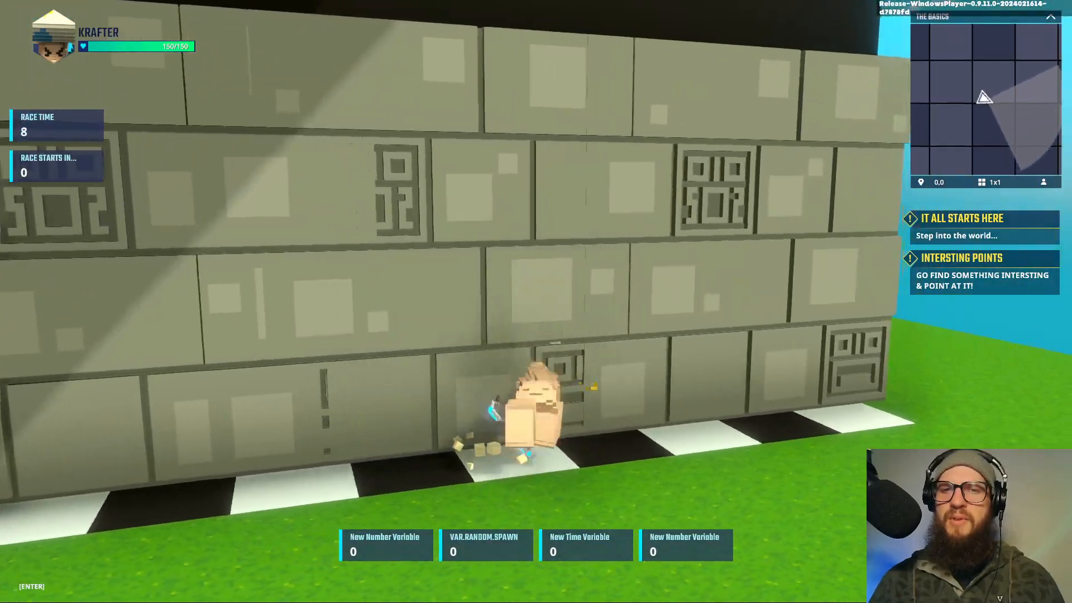
{"action": "key", "text": "w"}
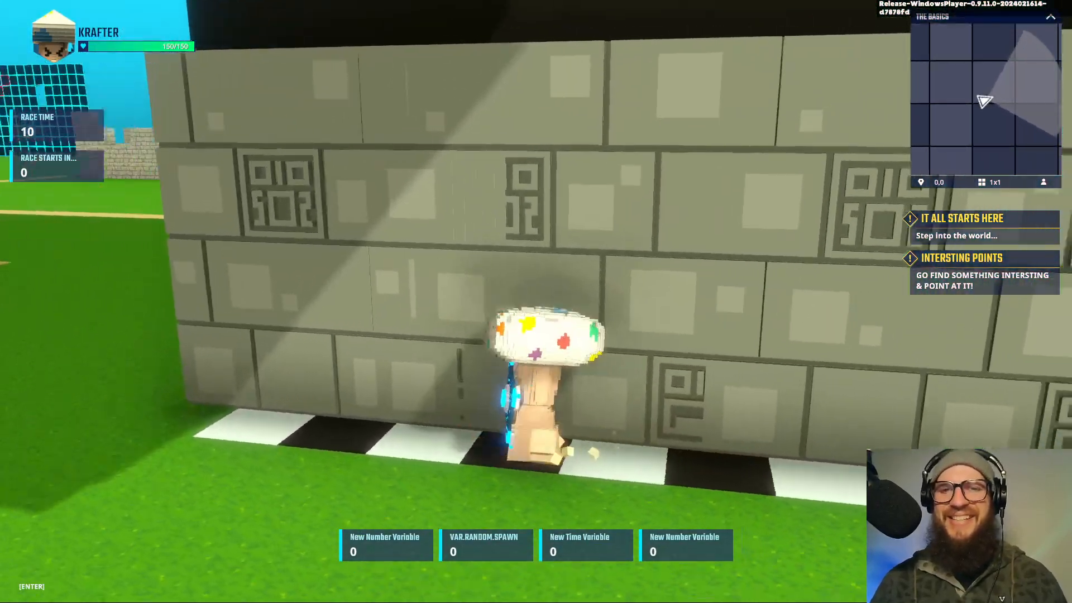
{"action": "key", "text": "w"}
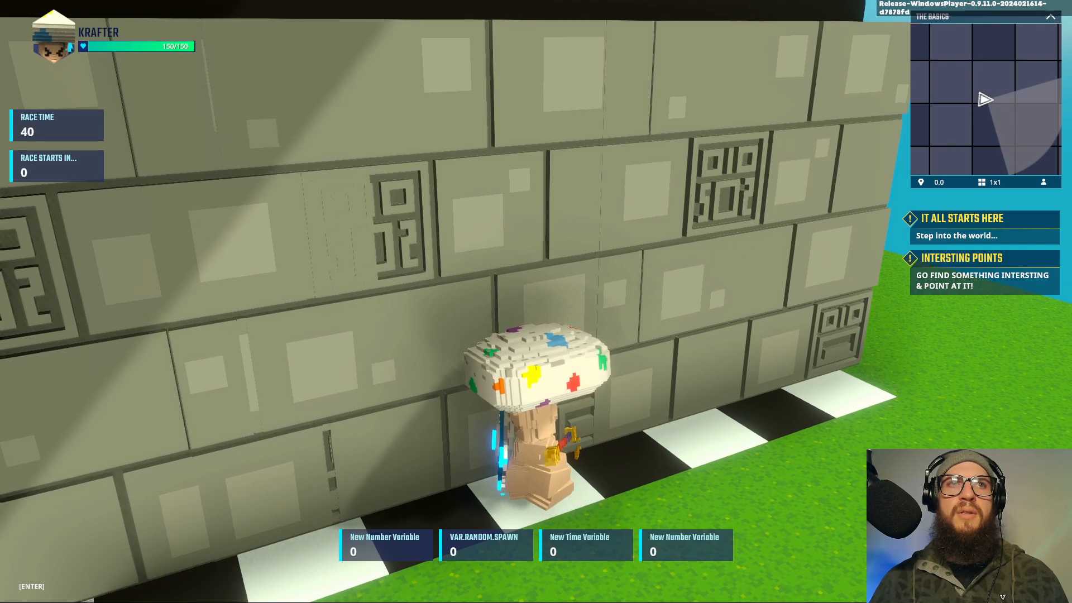
{"action": "key", "text": "w"}
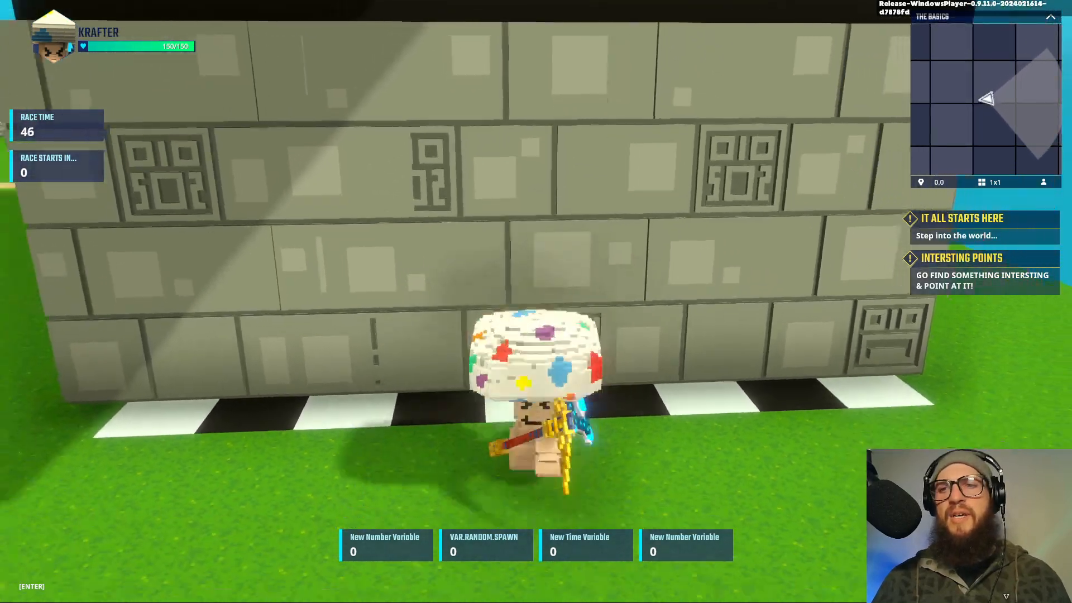
{"action": "key", "text": "s"}
{"action": "key", "text": "w"}
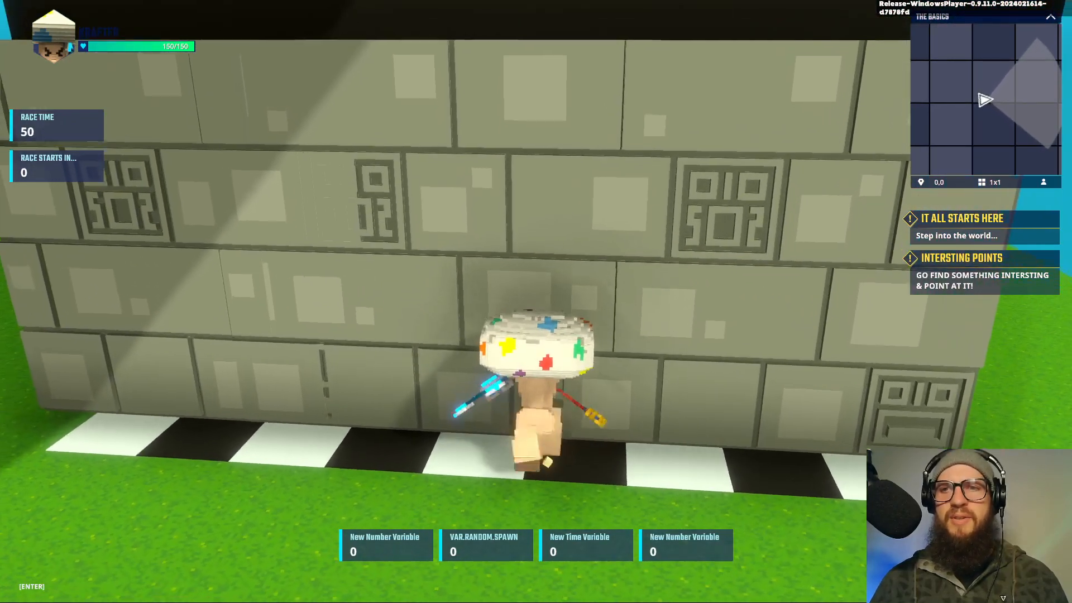
{"action": "key", "text": "w"}
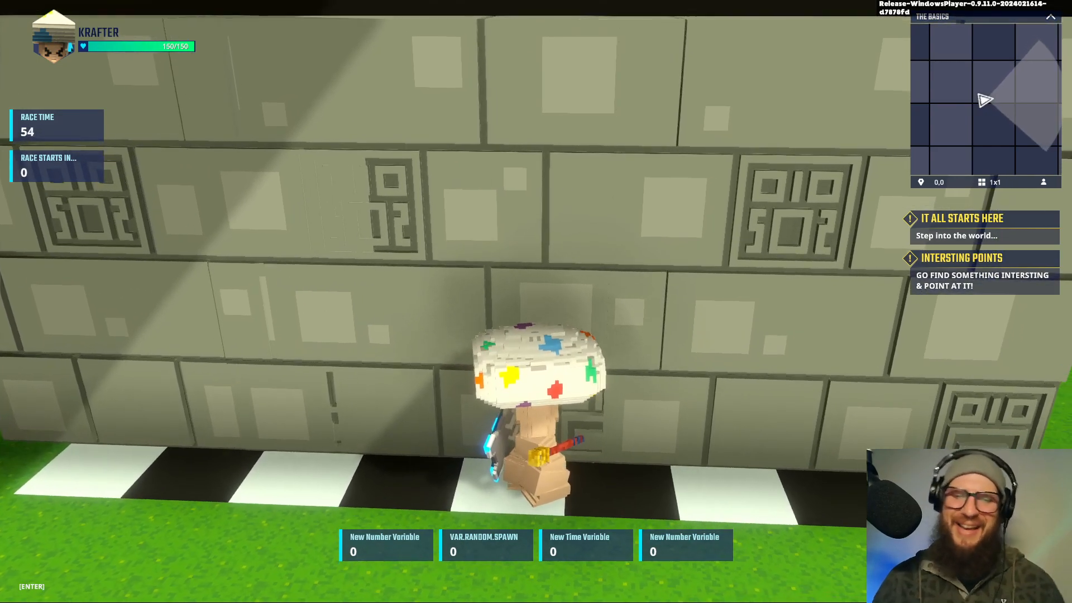
{"action": "key", "text": "s"}
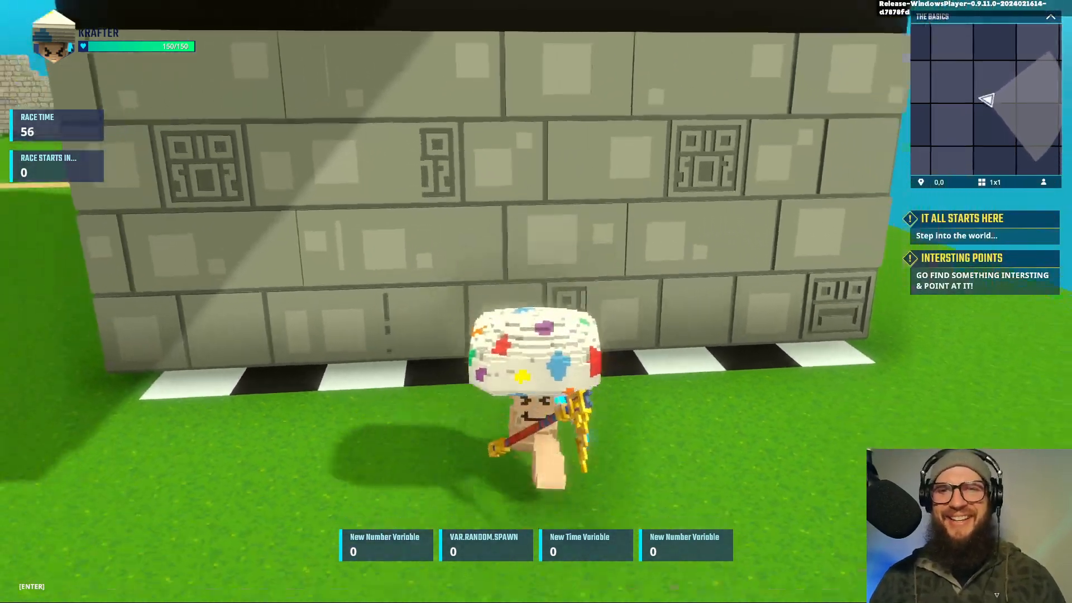
Step: Run and jump across the lava blocks and cross the finish line to test that the race timer stops
{"action": "key", "text": "w"}
{"action": "key", "text": "space"}
{"action": "key", "text": "space"}
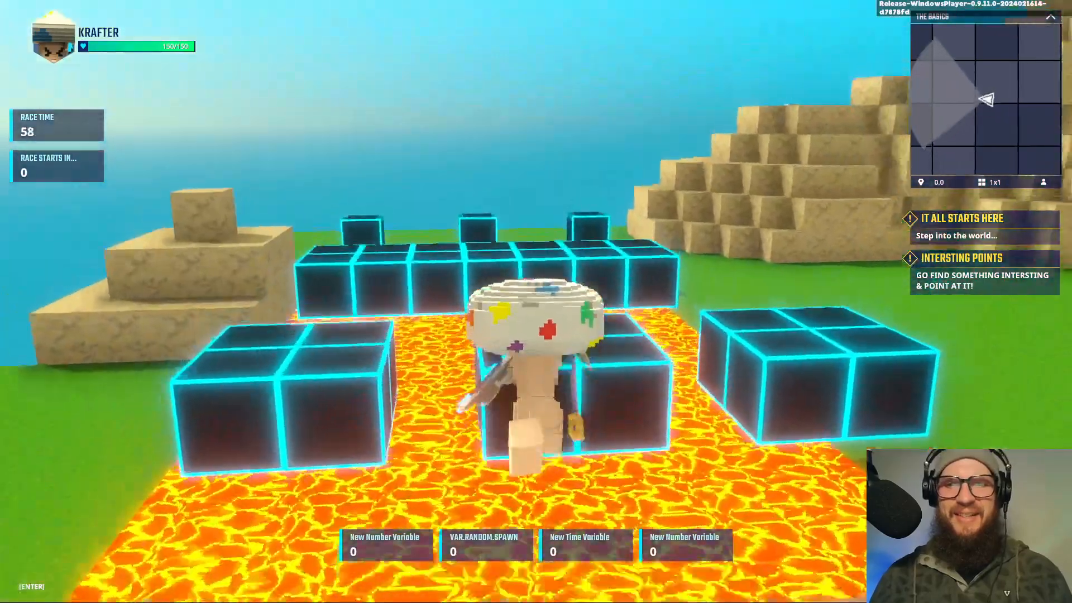
{"action": "key", "text": "w"}
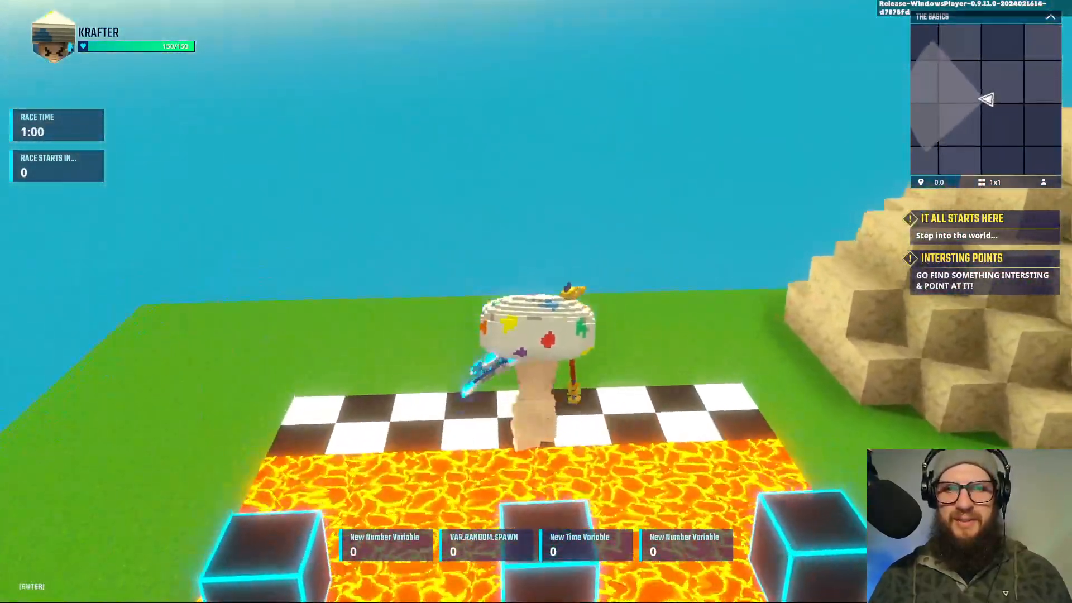
{"action": "key", "text": "w"}
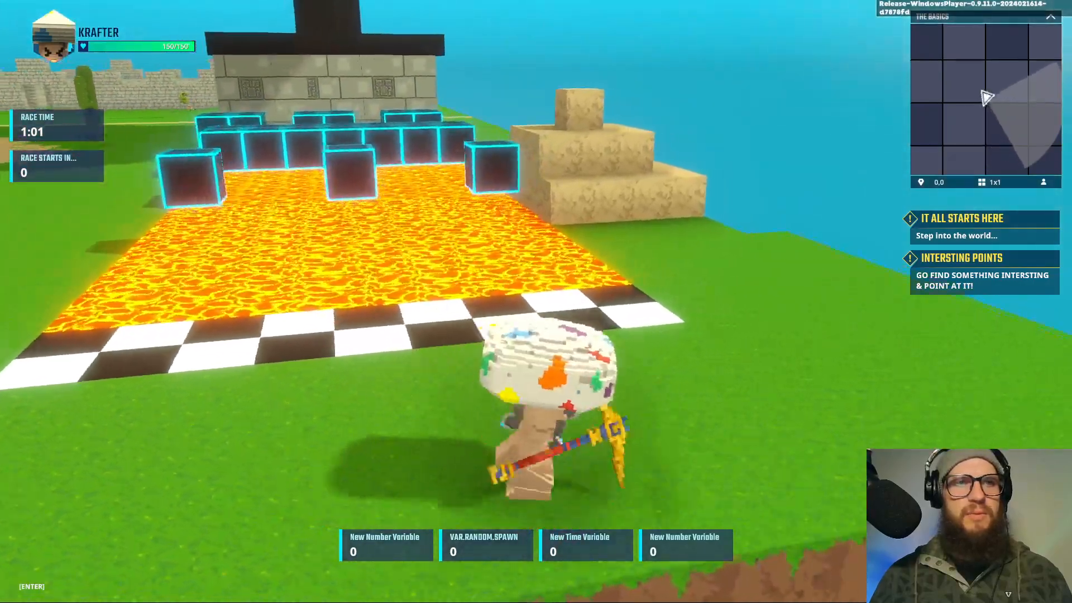
Step: Return past the sandstone steps and around the black structure, and climb onto the stone platform to restart the race
{"action": "key", "text": "w"}
{"action": "key", "text": "w"}
{"action": "key", "text": "space"}
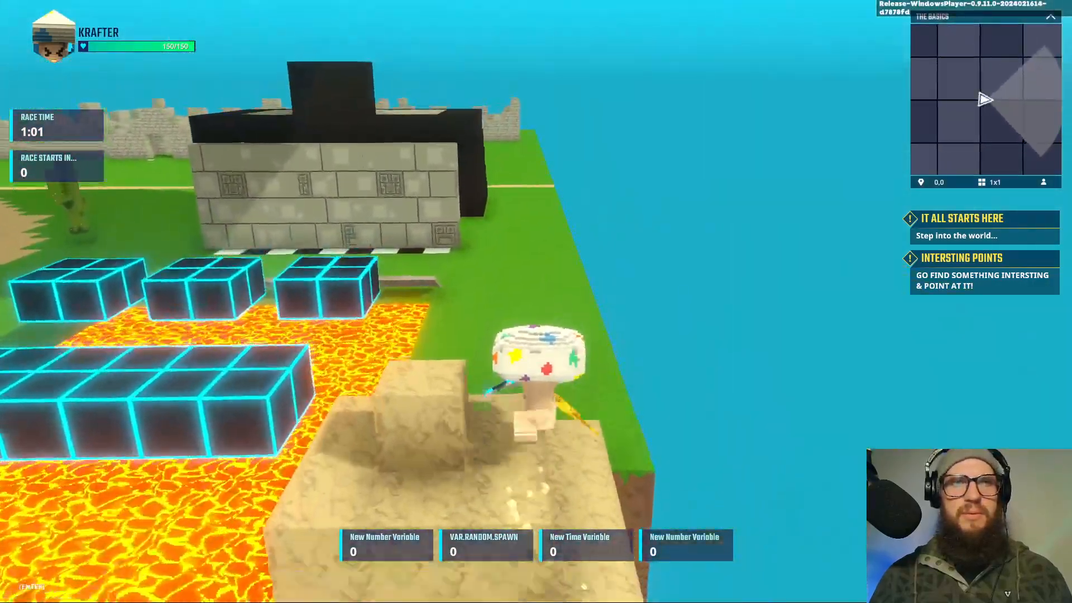
{"action": "key", "text": "w"}
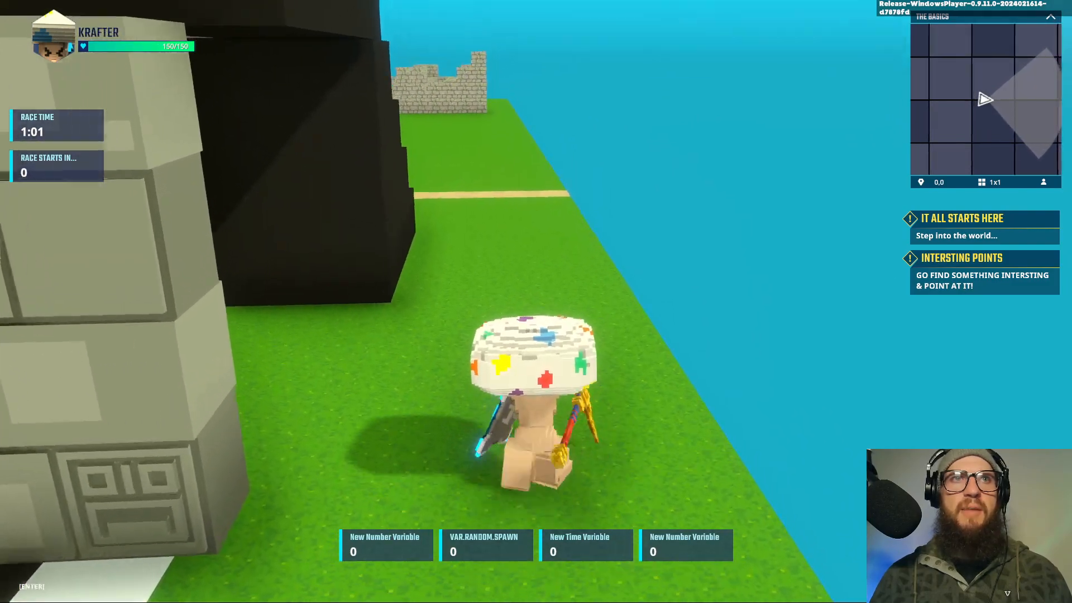
{"action": "key", "text": "w"}
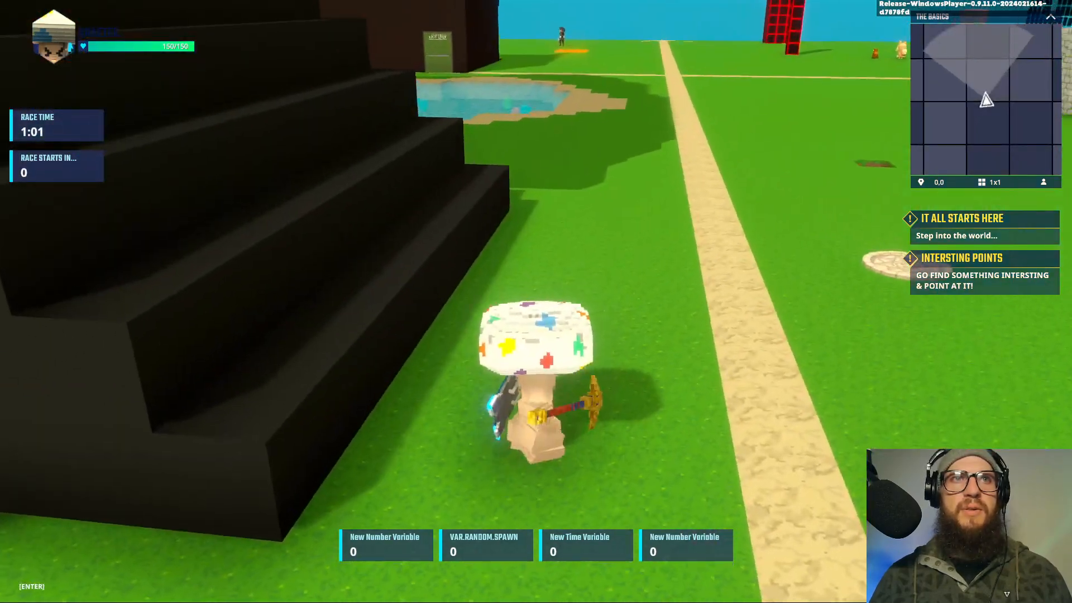
{"action": "key", "text": "space"}
{"action": "key", "text": "w"}
{"action": "key", "text": "space"}
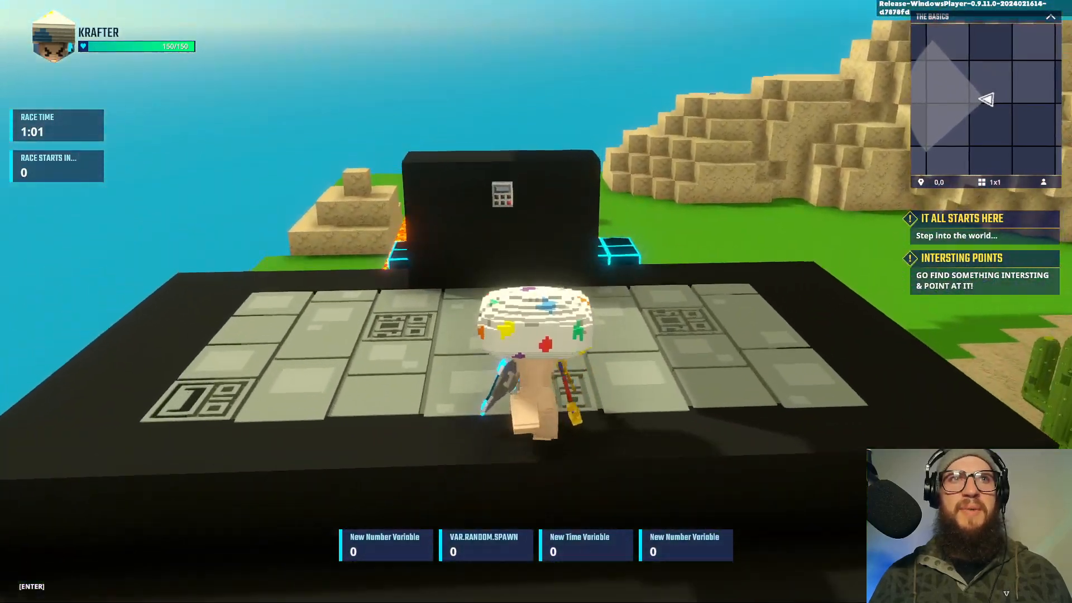
{"action": "key", "text": "w"}
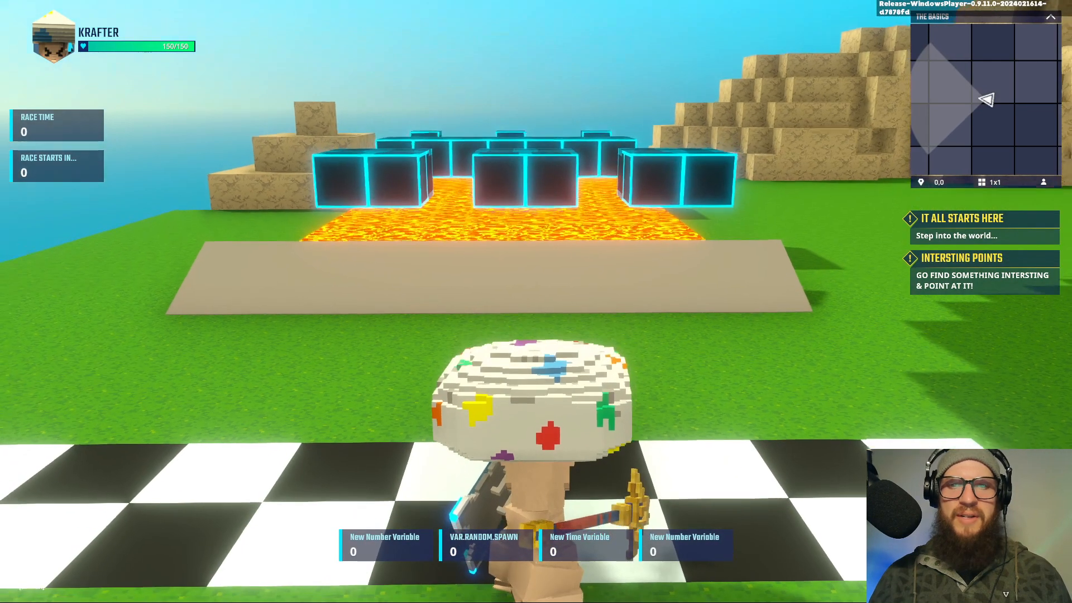
{"action": "key", "text": "w"}
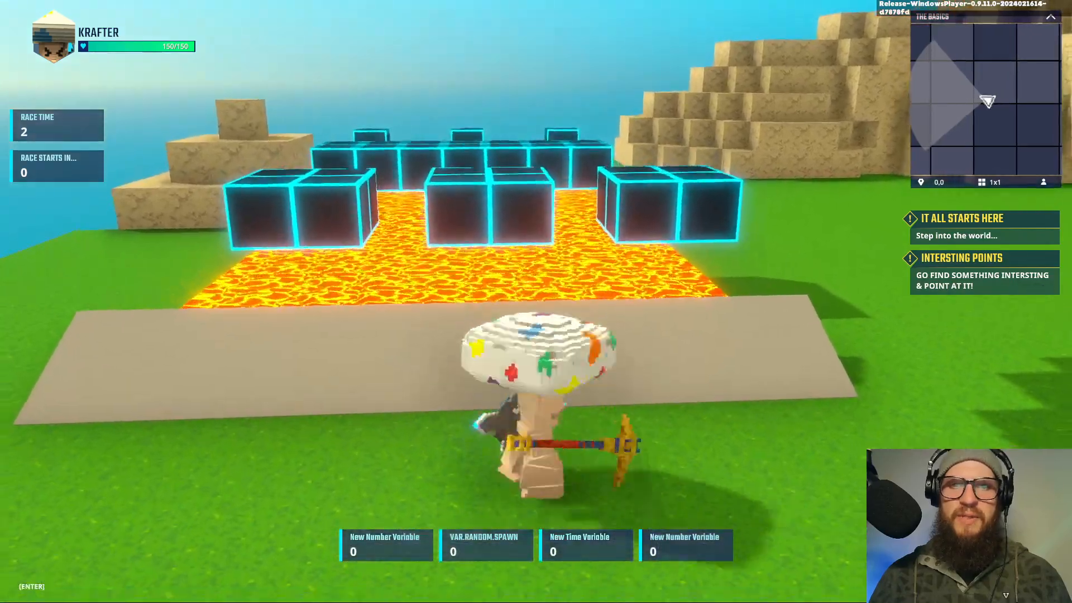
{"action": "key", "text": "s"}
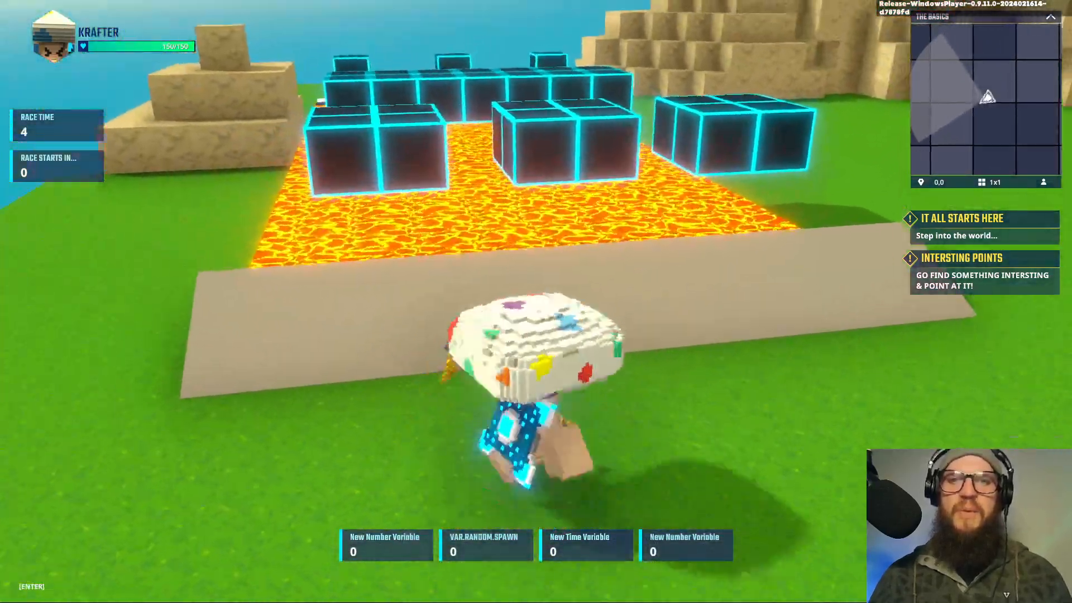
{"action": "key", "text": "w"}
{"action": "key", "text": "a"}
{"action": "key", "text": "w"}
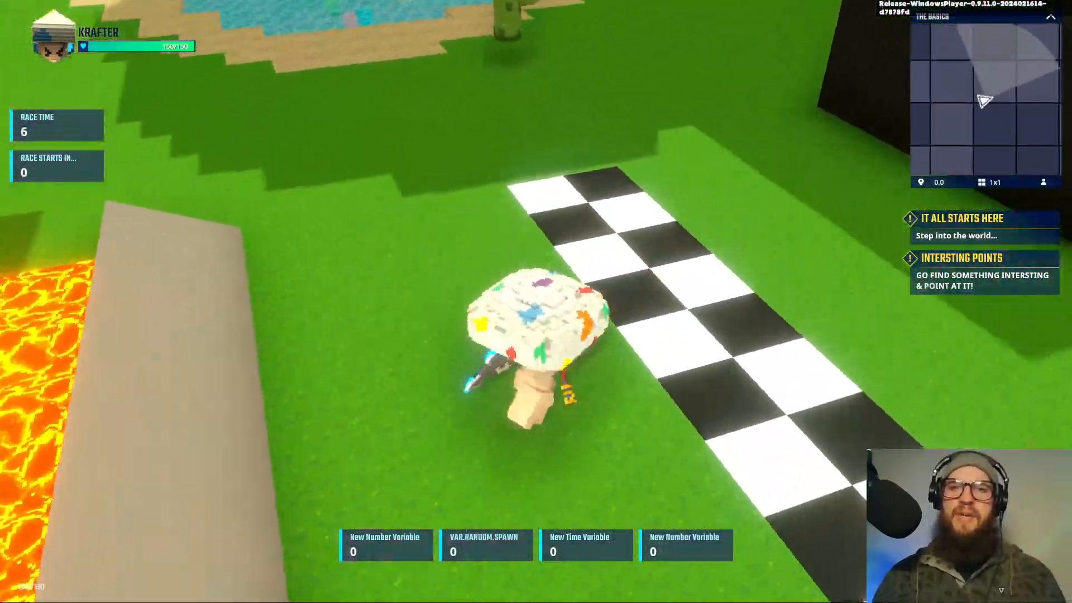
{"action": "key", "text": "a"}
{"action": "key", "text": "d"}
{"action": "key", "text": "w"}
{"action": "key", "text": "s"}
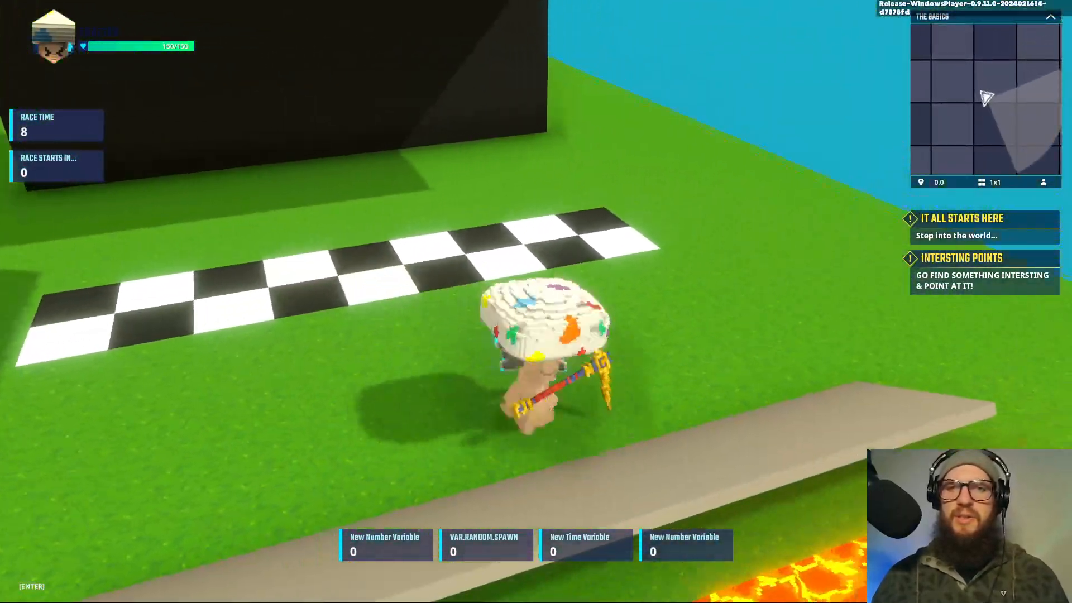
{"action": "key", "text": "w"}
{"action": "key", "text": "s"}
{"action": "key", "text": "w"}
{"action": "key", "text": "s"}
{"action": "key", "text": "w"}
{"action": "key", "text": "s"}
{"action": "key", "text": "w"}
{"action": "key", "text": "s"}
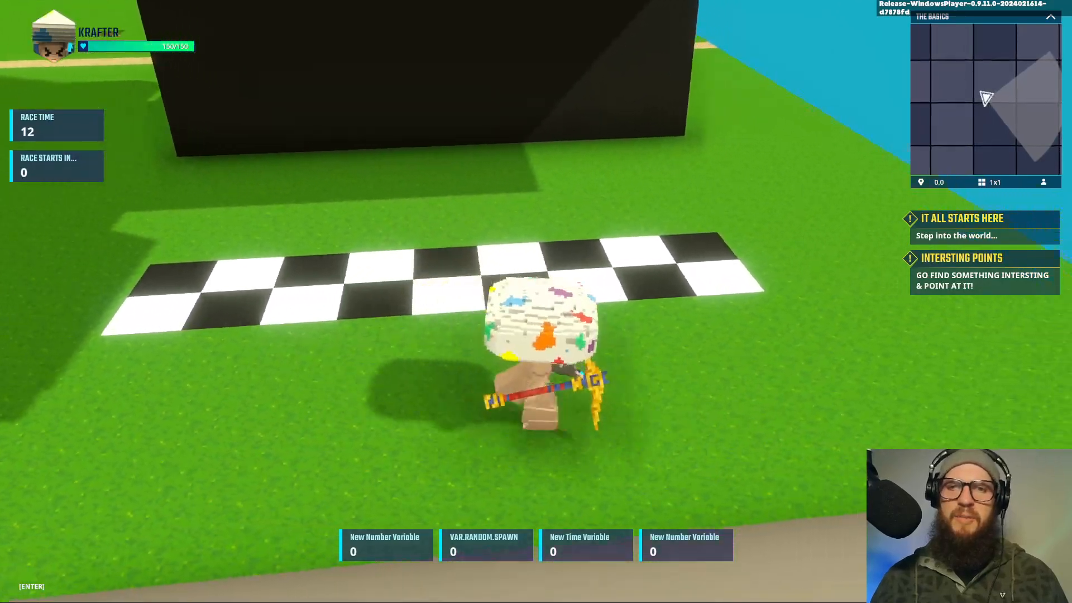
{"action": "key", "text": "w"}
{"action": "key", "text": "s"}
{"action": "key", "text": "d"}
{"action": "key", "text": "w"}
{"action": "key", "text": "s"}
{"action": "key", "text": "w"}
{"action": "key", "text": "s"}
{"action": "key", "text": "a"}
{"action": "key", "text": "d"}
{"action": "key", "text": "w"}
{"action": "key", "text": "a"}
{"action": "key", "text": "s"}
{"action": "key", "text": "w"}
{"action": "key", "text": "a"}
{"action": "key", "text": "s"}
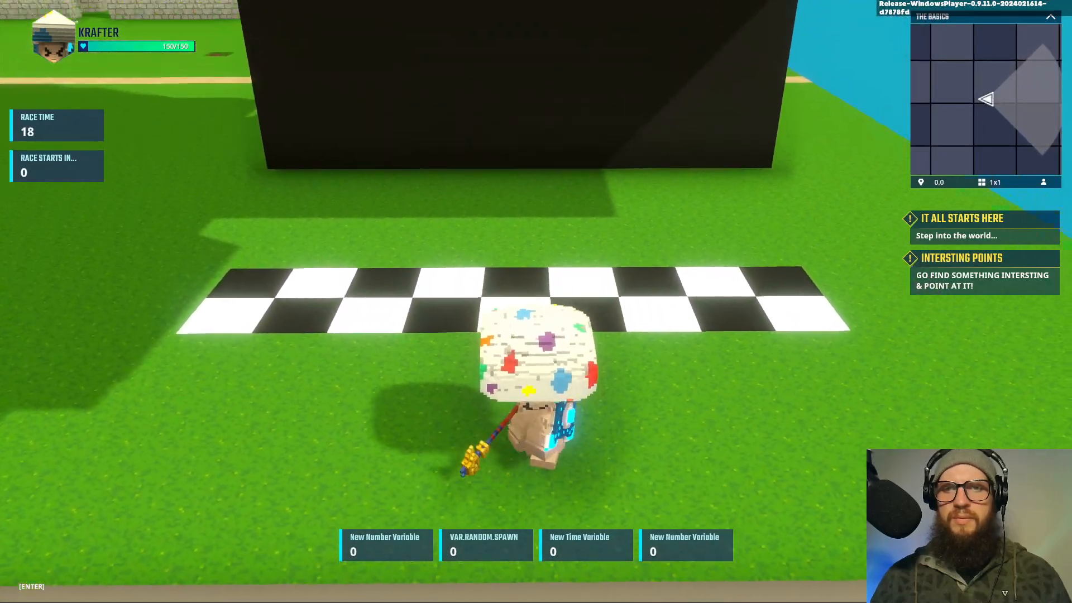
Step: Run back over the start line to retrigger the countdown, and jump over the lava course to the long block row
{"action": "key", "text": "w"}
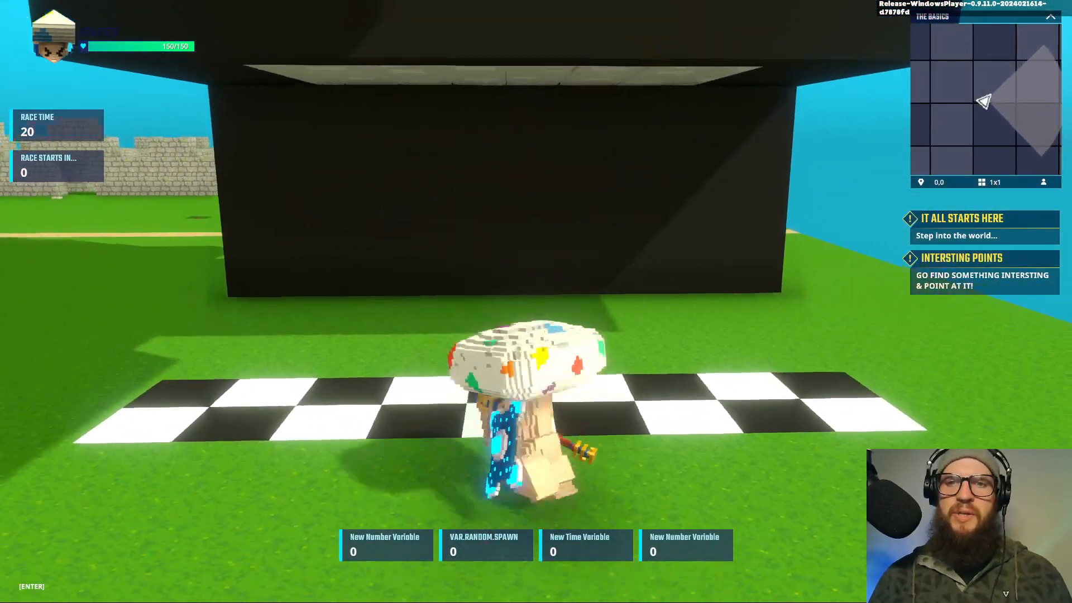
{"action": "key", "text": "w"}
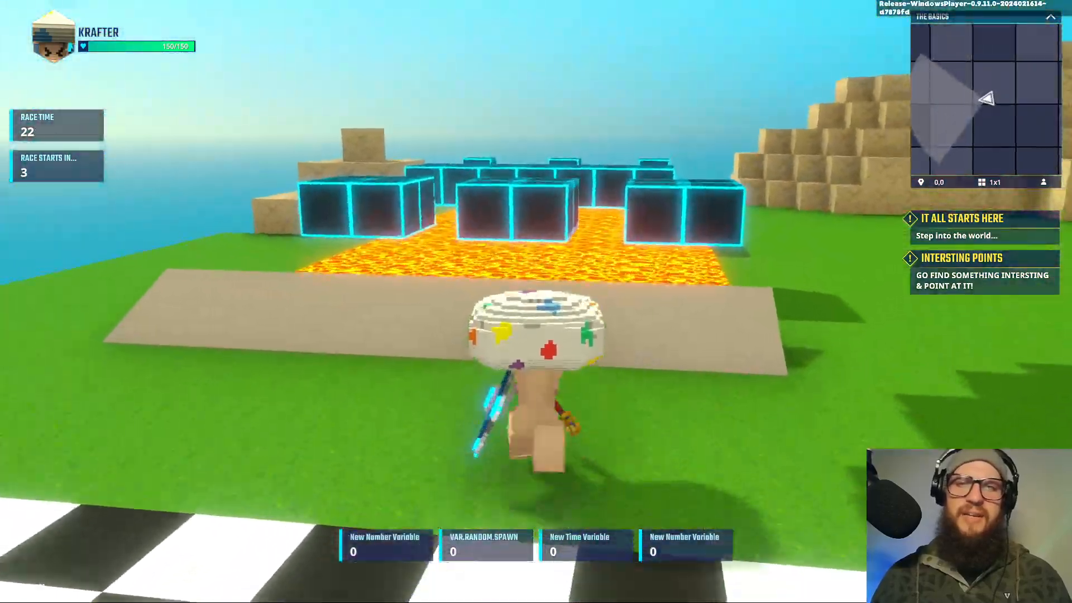
{"action": "key", "text": "space"}
{"action": "key", "text": "w"}
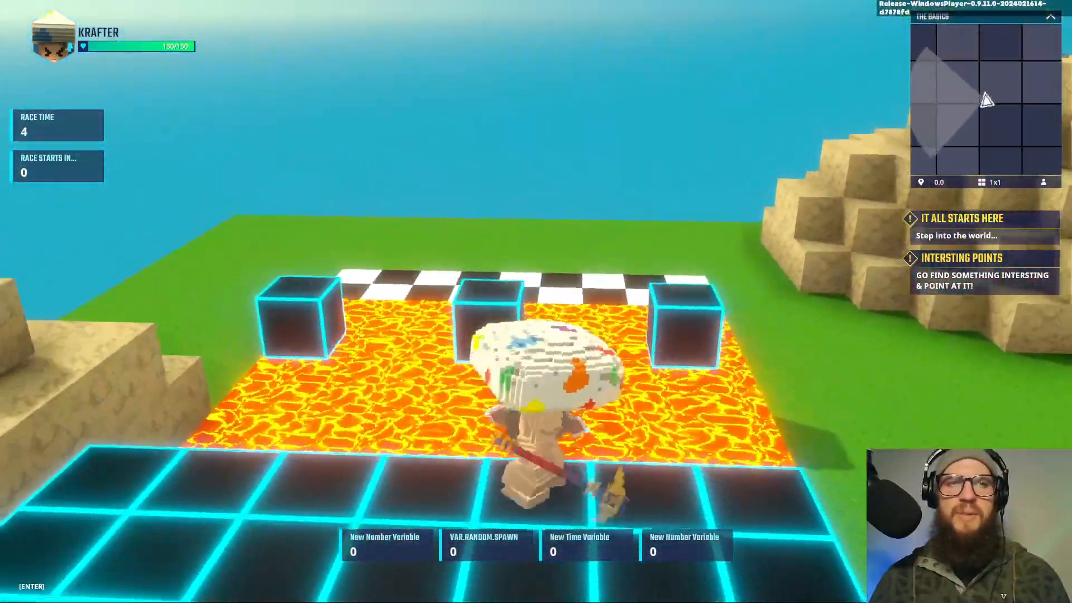
Step: Run off the long block row into the lava to test the respawn, and continue past the finish line
{"action": "key", "text": "w"}
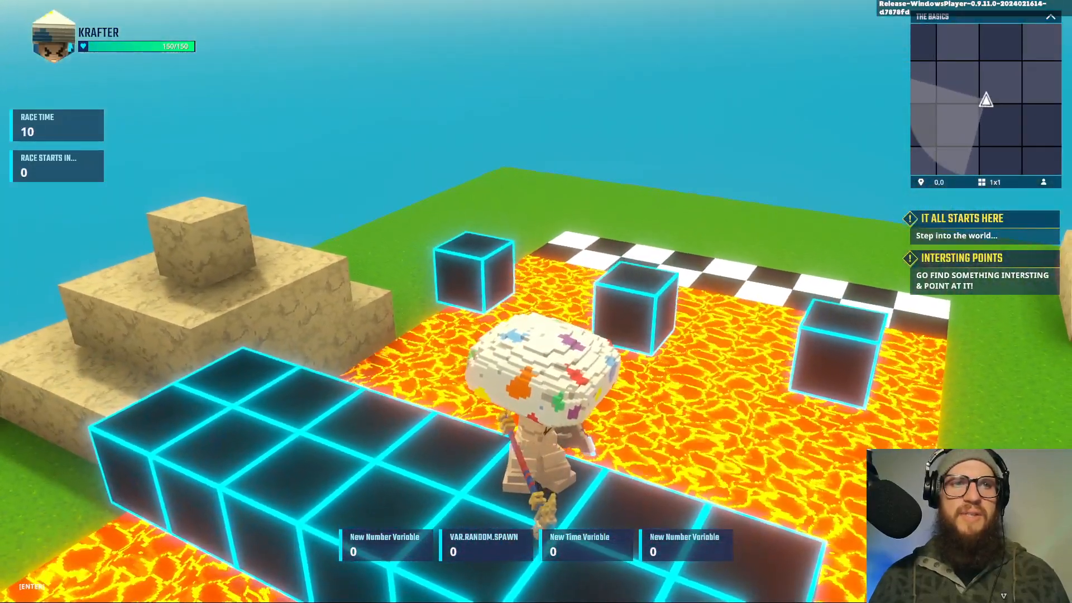
{"action": "key", "text": "w"}
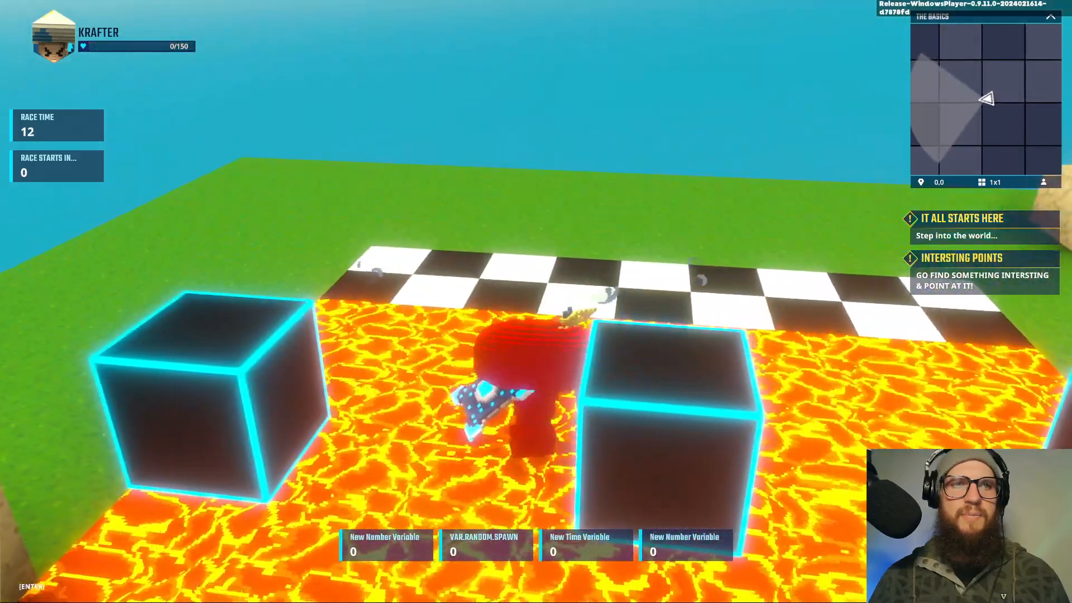
{"action": "key", "text": "w"}
{"action": "key", "text": "space"}
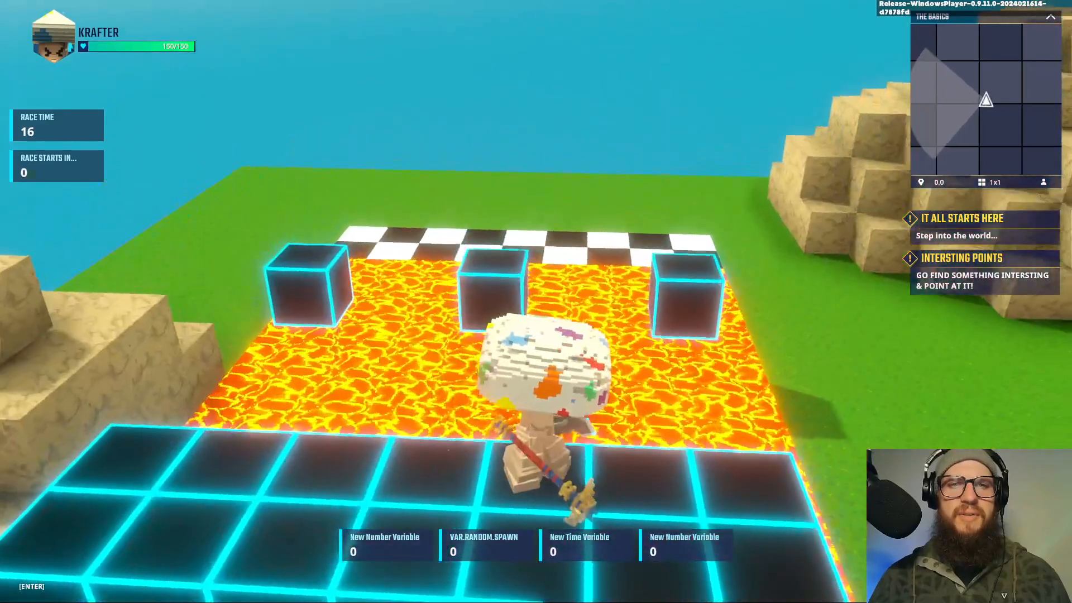
{"action": "key", "text": "w"}
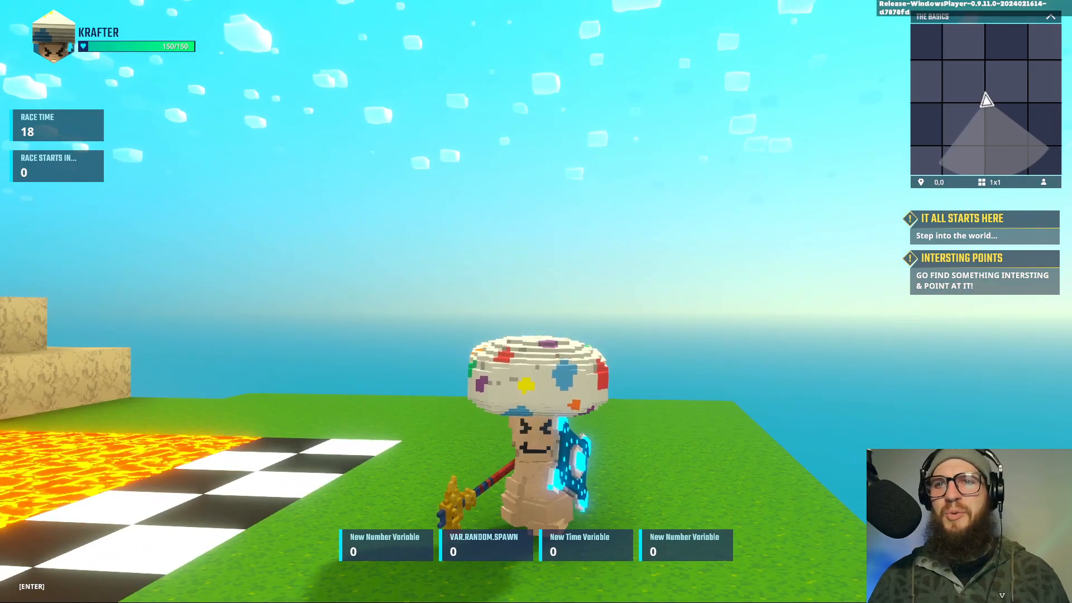
Step: Run back along the island's edge and up the black steps onto the stone platform beside the keypad wall
{"action": "key", "text": "w"}
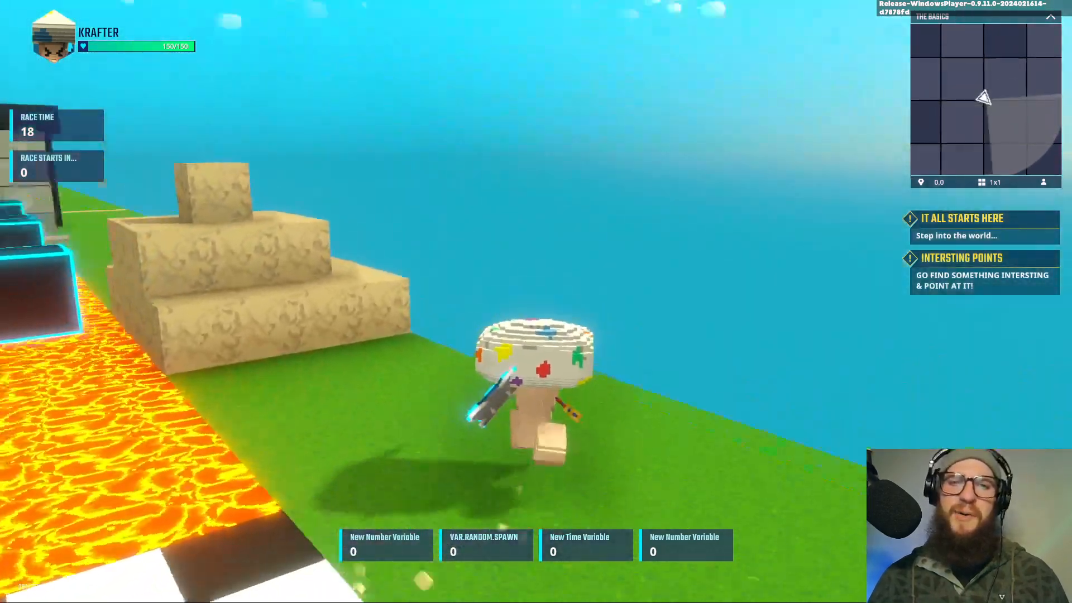
{"action": "key", "text": "space"}
{"action": "key", "text": "space"}
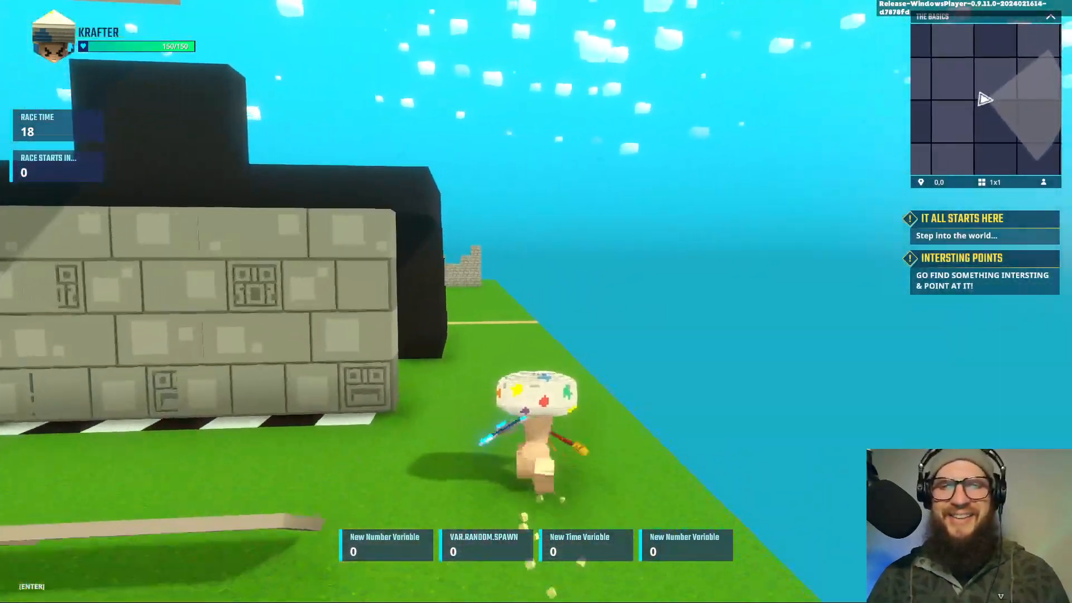
{"action": "key", "text": "w"}
{"action": "key", "text": "space"}
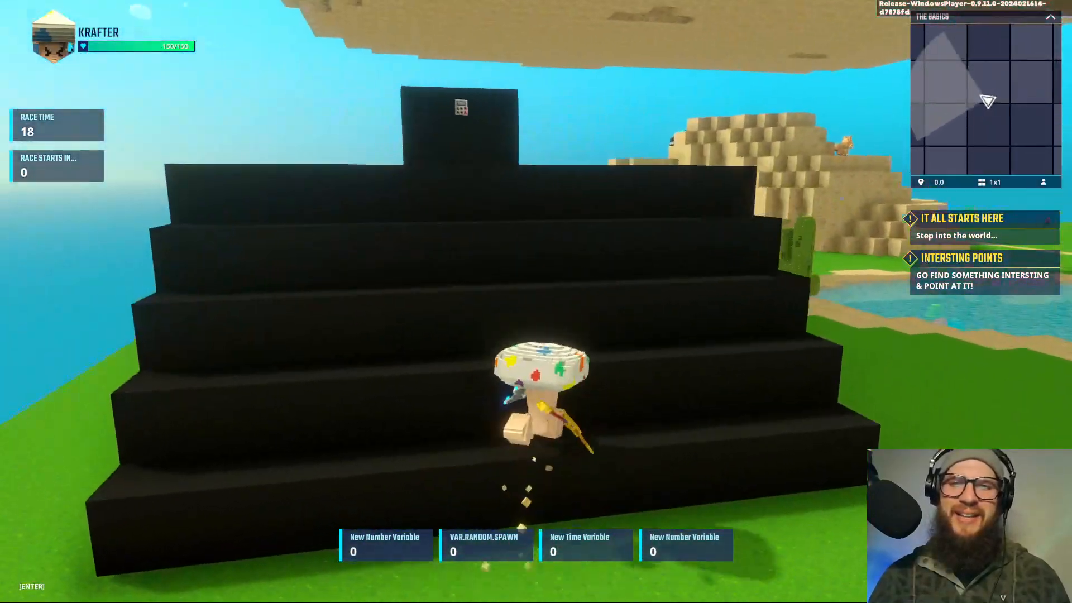
{"action": "key", "text": "w"}
{"action": "key", "text": "space"}
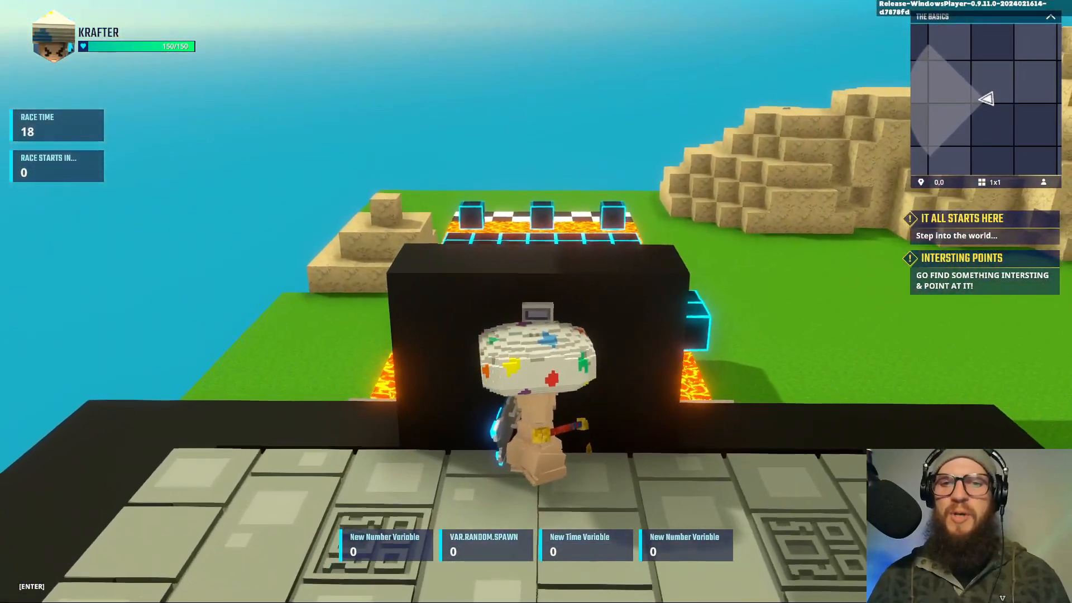
{"action": "key", "text": "s"}
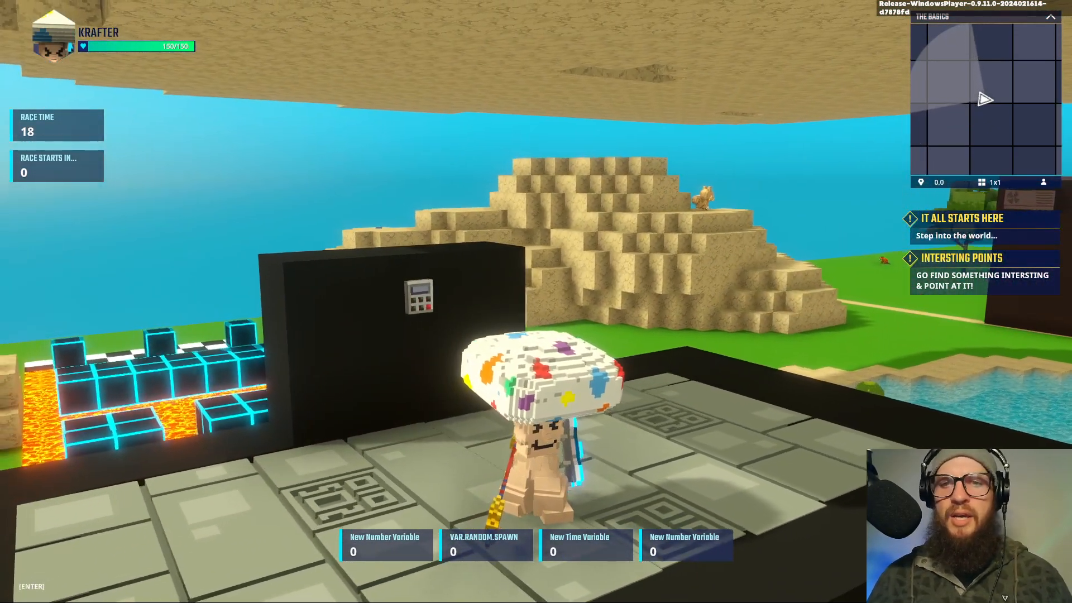
Step: Switch to Chrome, close the Game Maker 101 image and open the Weekly Schedule image from the X profile feed
{"action": "key", "text": "super+Tab"}
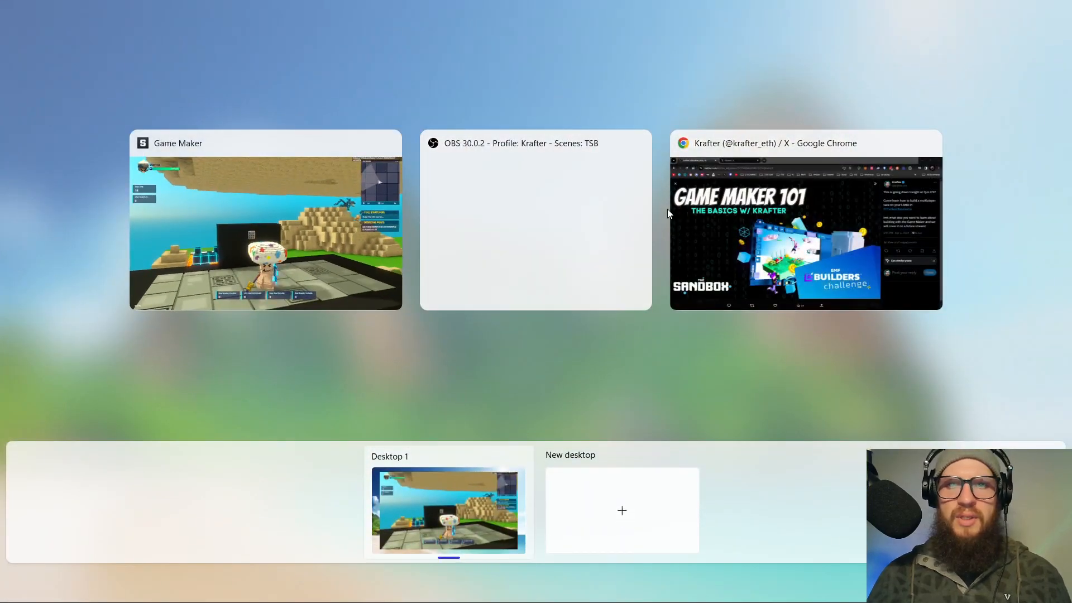
{"action": "left_click", "coordinate": [764, 210]}
{"action": "left_click", "coordinate": [21, 106]}
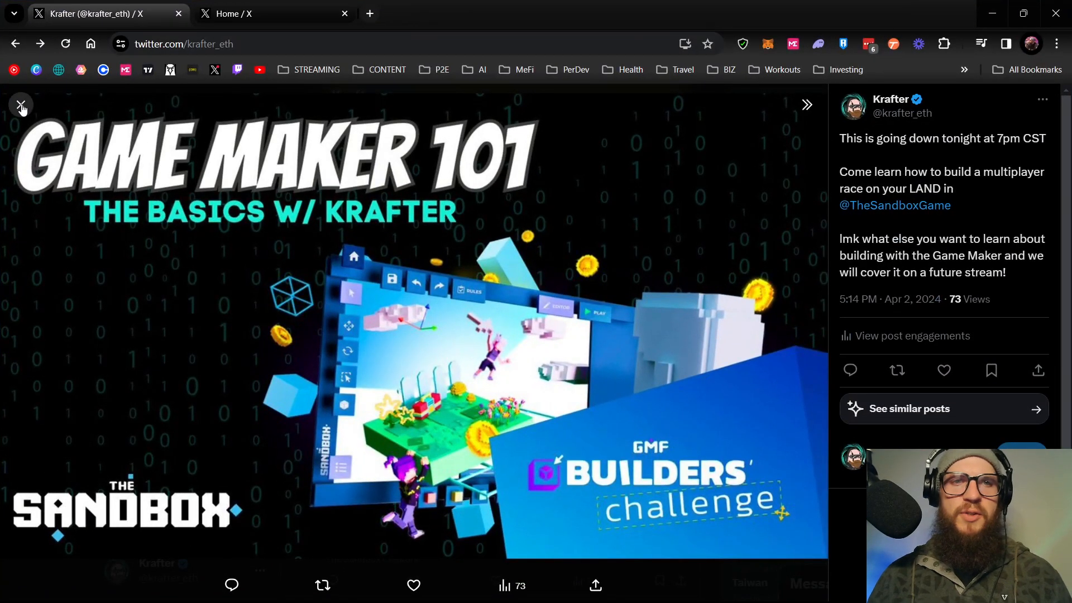
{"action": "scroll", "coordinate": [301, 210], "scroll_direction": "up", "scroll_amount": 10}
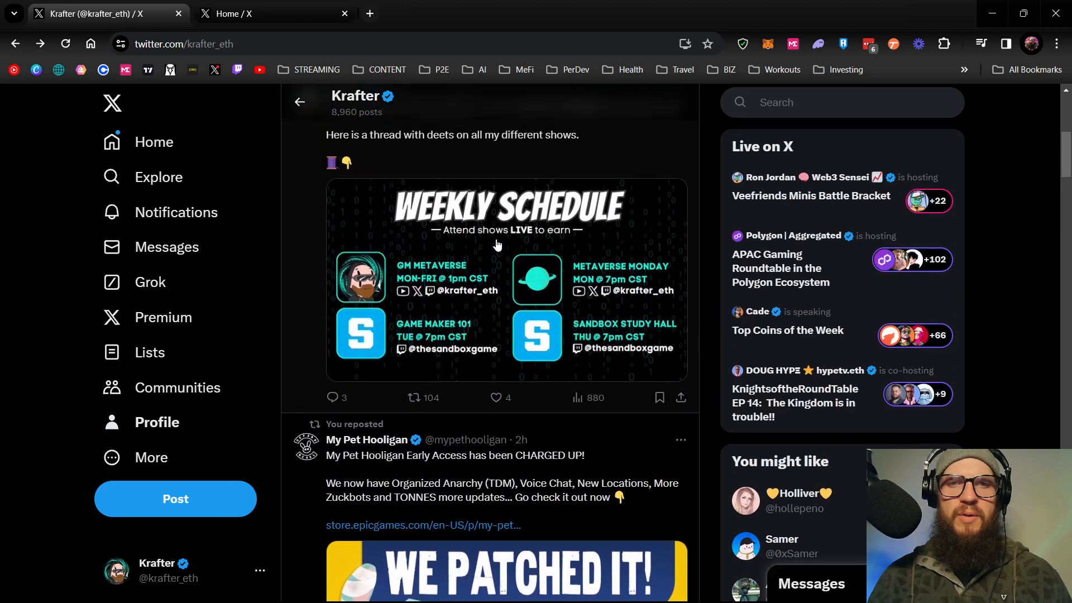
{"action": "left_click", "coordinate": [476, 232]}
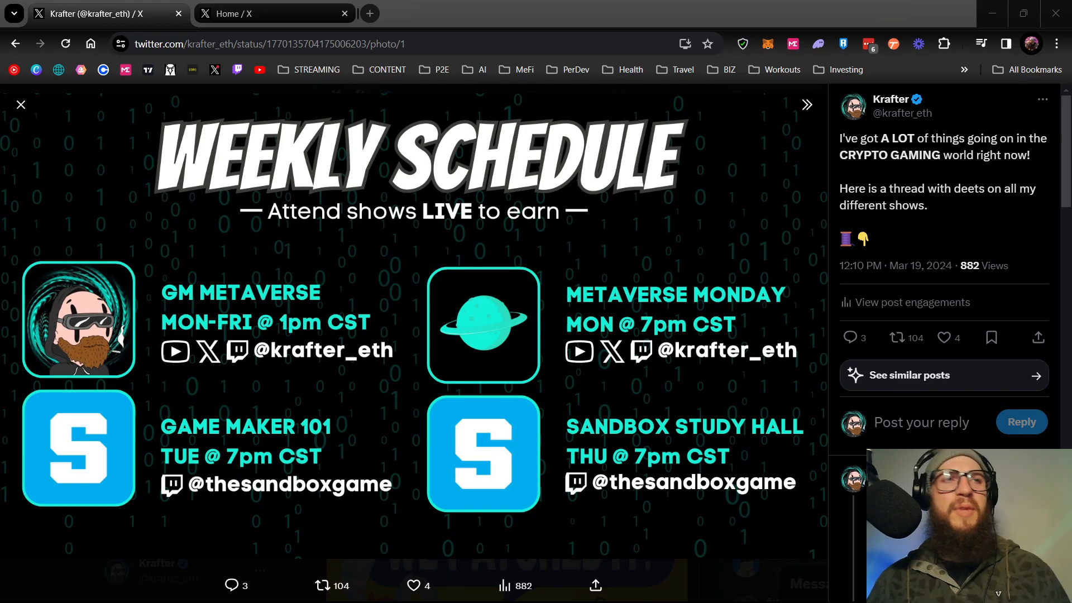
{"action": "mouse_move", "coordinate": [597, 595]}
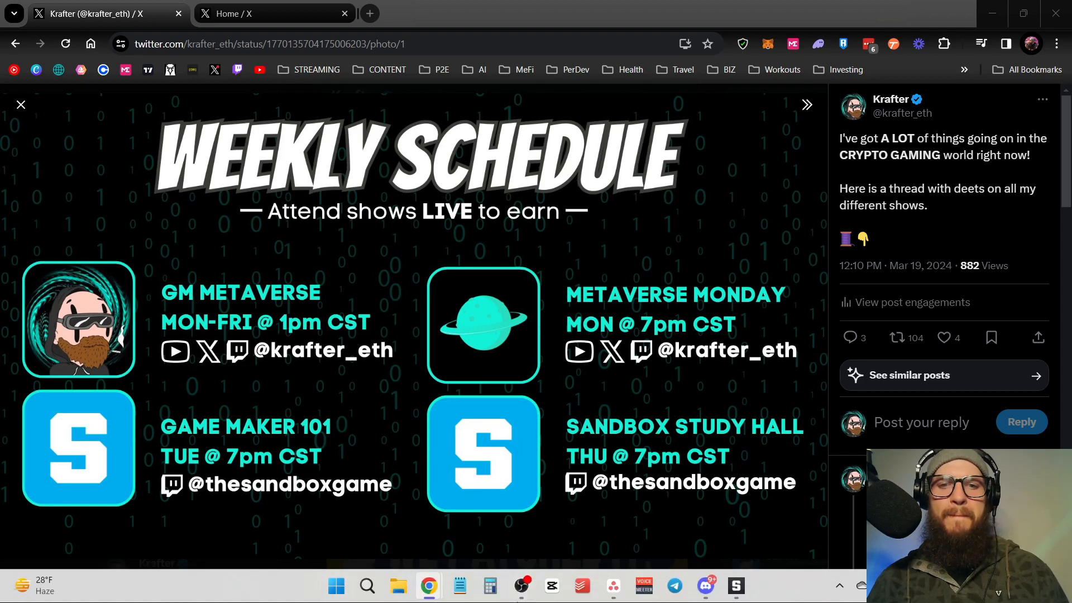